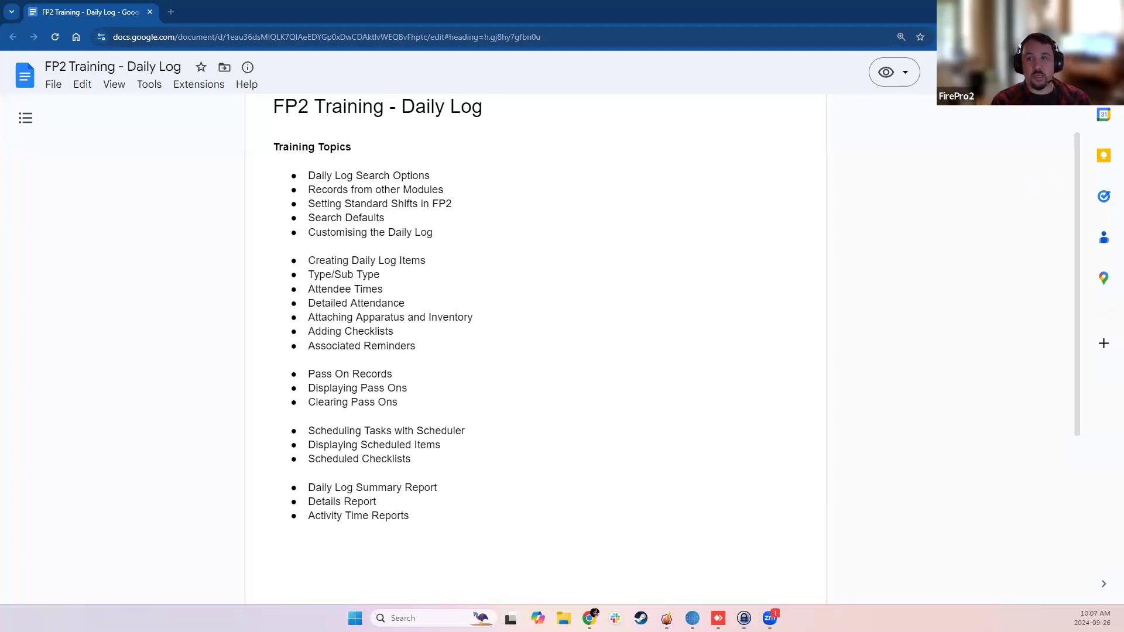
Step: Switch to FP2, maximize its window and open the Daily Log module
{"action": "key", "text": "alt+Tab"}
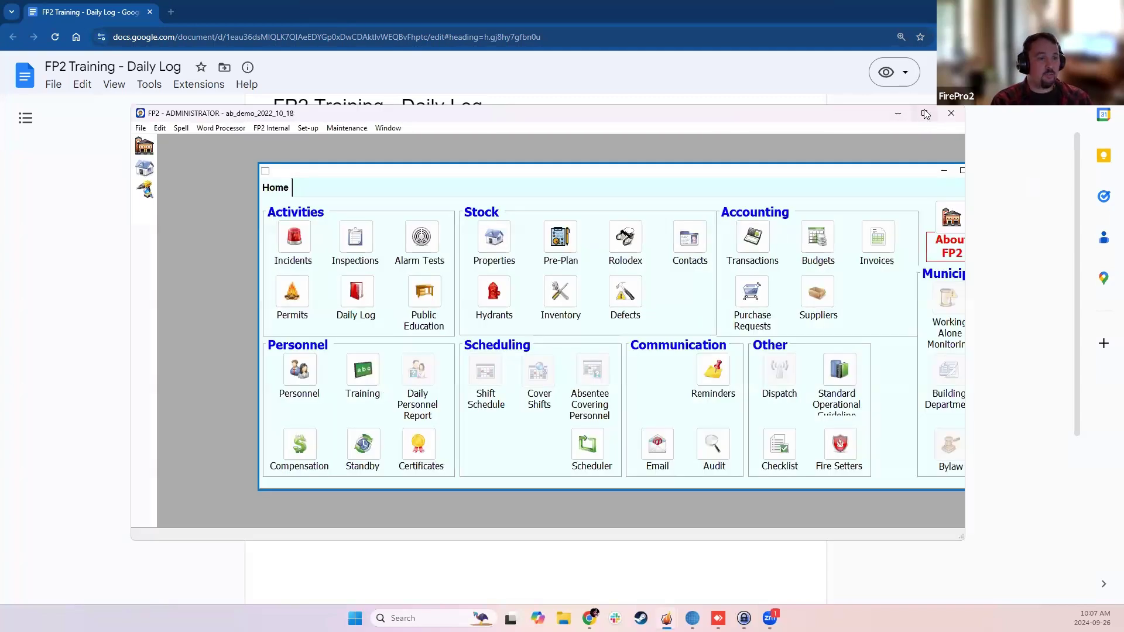
{"action": "left_click", "coordinate": [924, 117]}
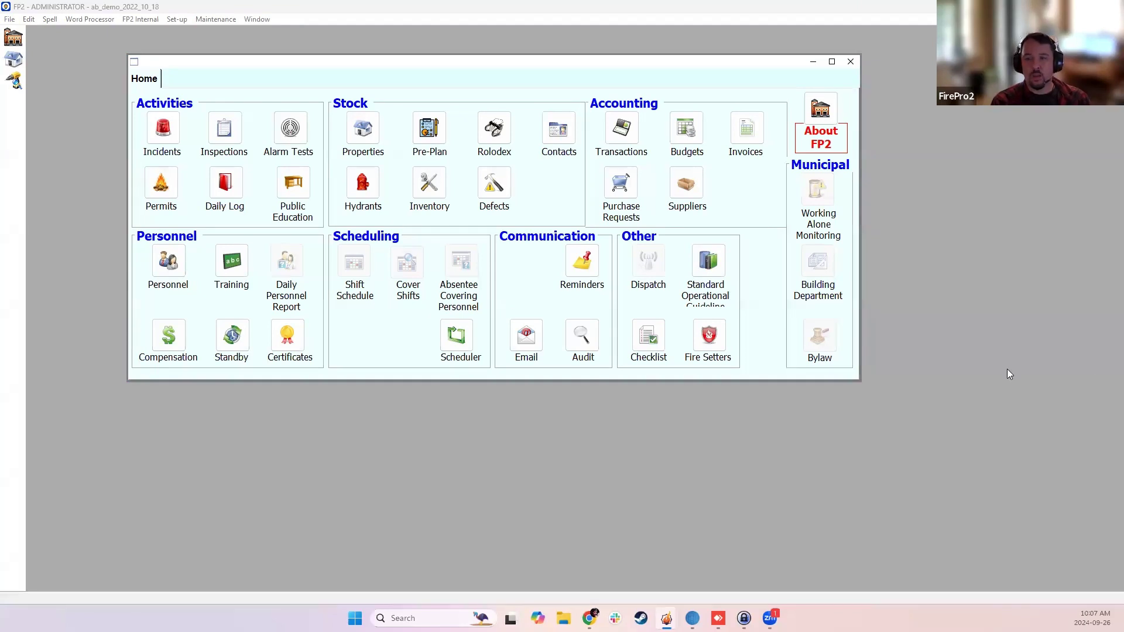
{"action": "left_click", "coordinate": [547, 203]}
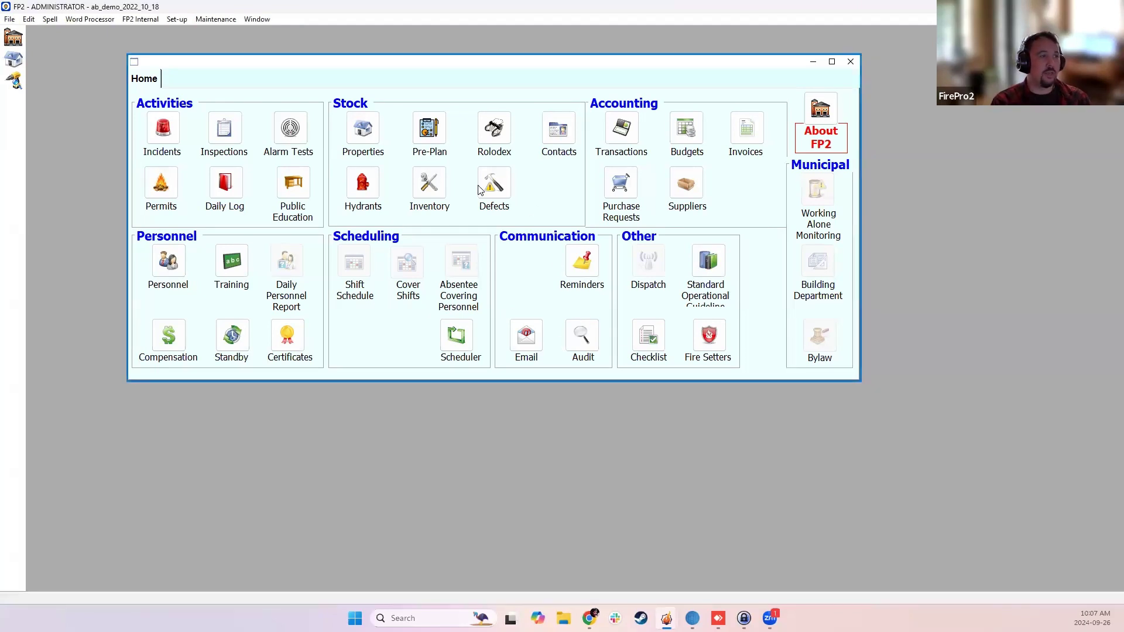
{"action": "left_click", "coordinate": [228, 187]}
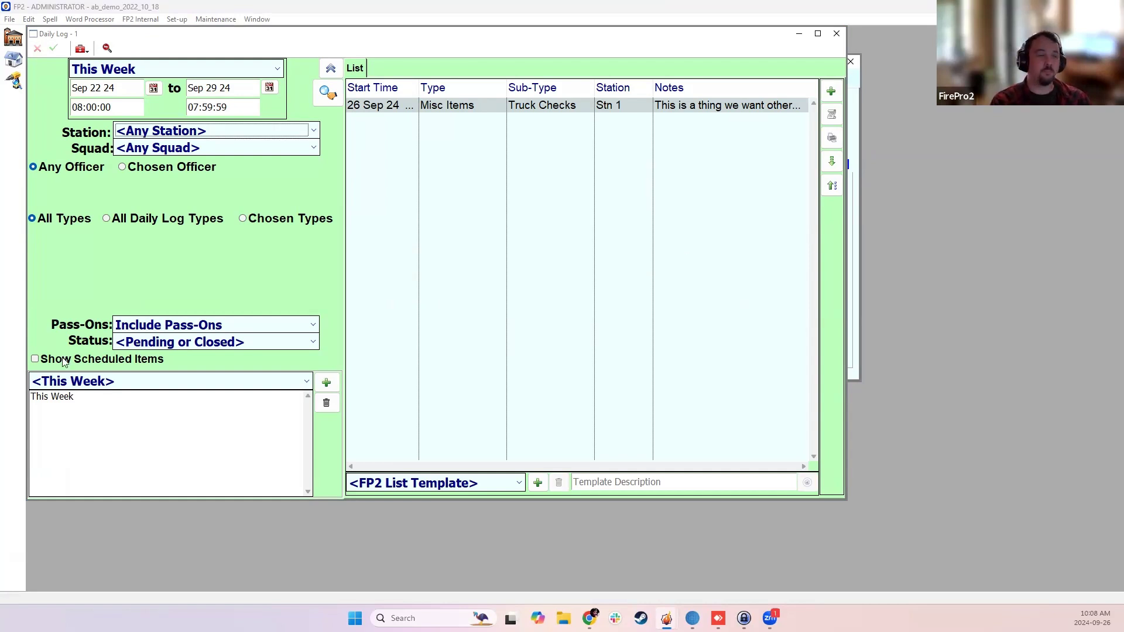
{"action": "left_click", "coordinate": [353, 311]}
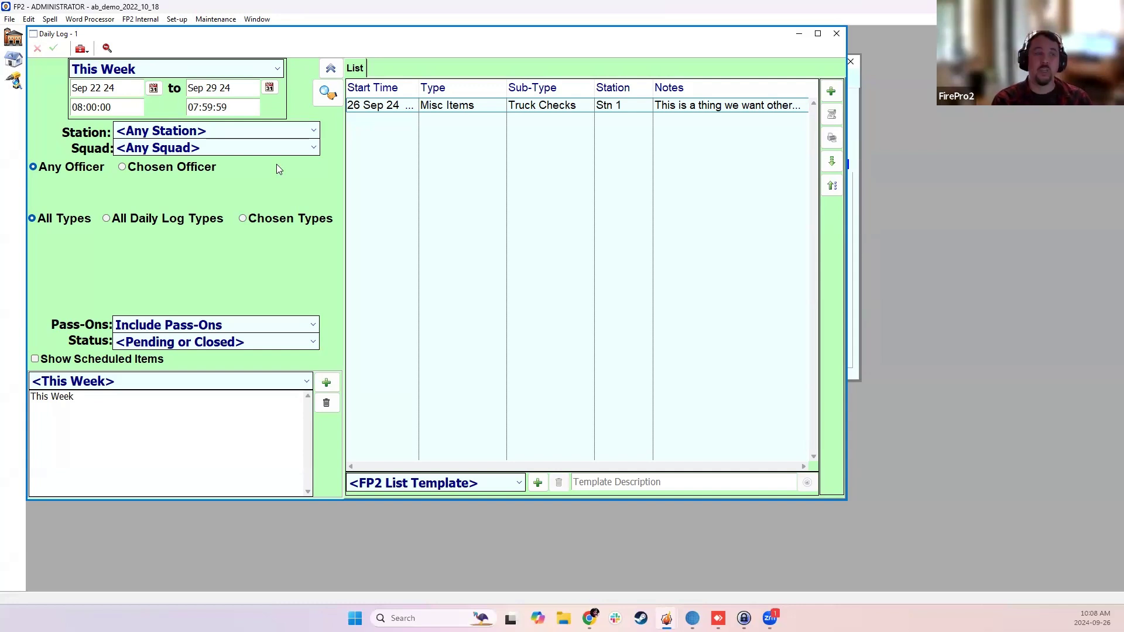
Step: List the daily log records for This Year and widen the Start Time column to show full dates and times
{"action": "left_click", "coordinate": [244, 72]}
{"action": "left_click", "coordinate": [163, 240]}
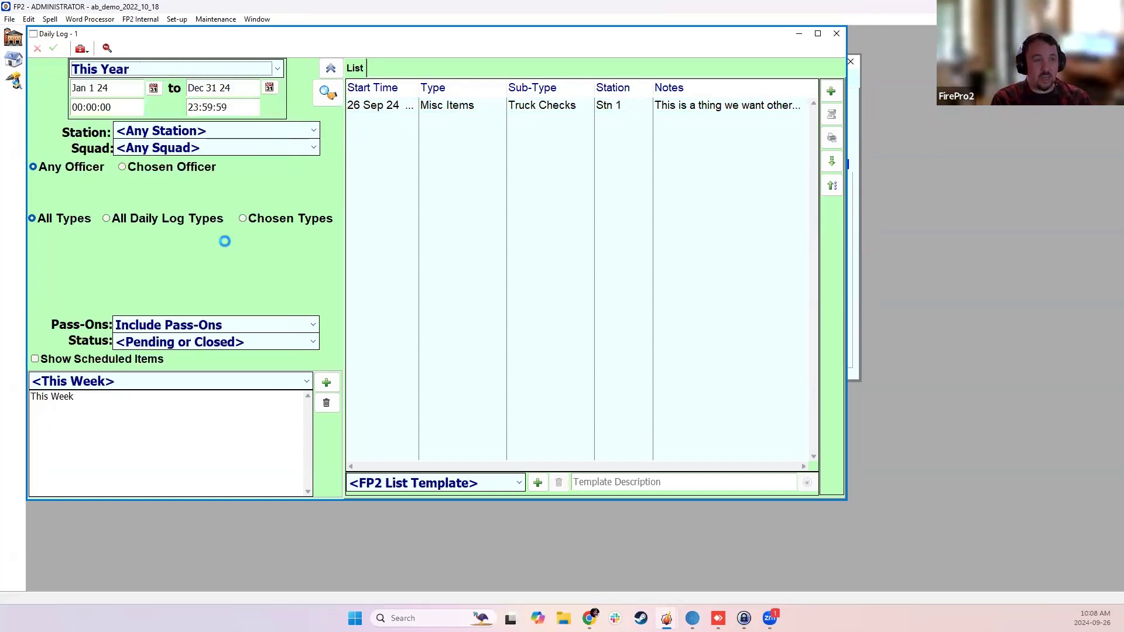
{"action": "left_click_drag", "start_coordinate": [501, 129], "coordinate": [507, 213]}
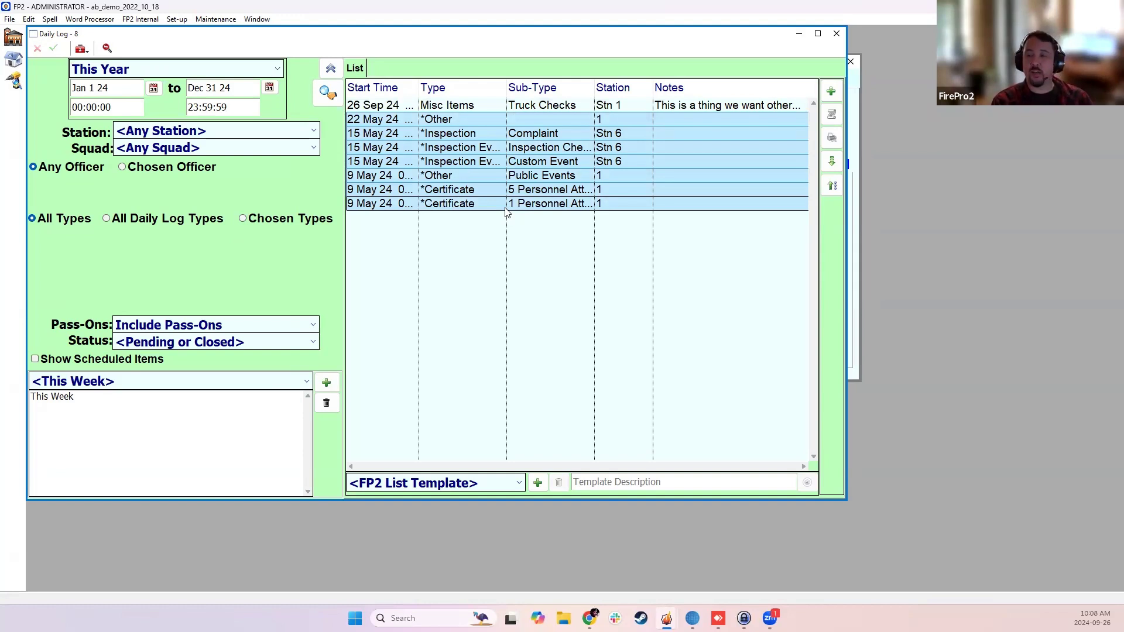
{"action": "left_click", "coordinate": [499, 190]}
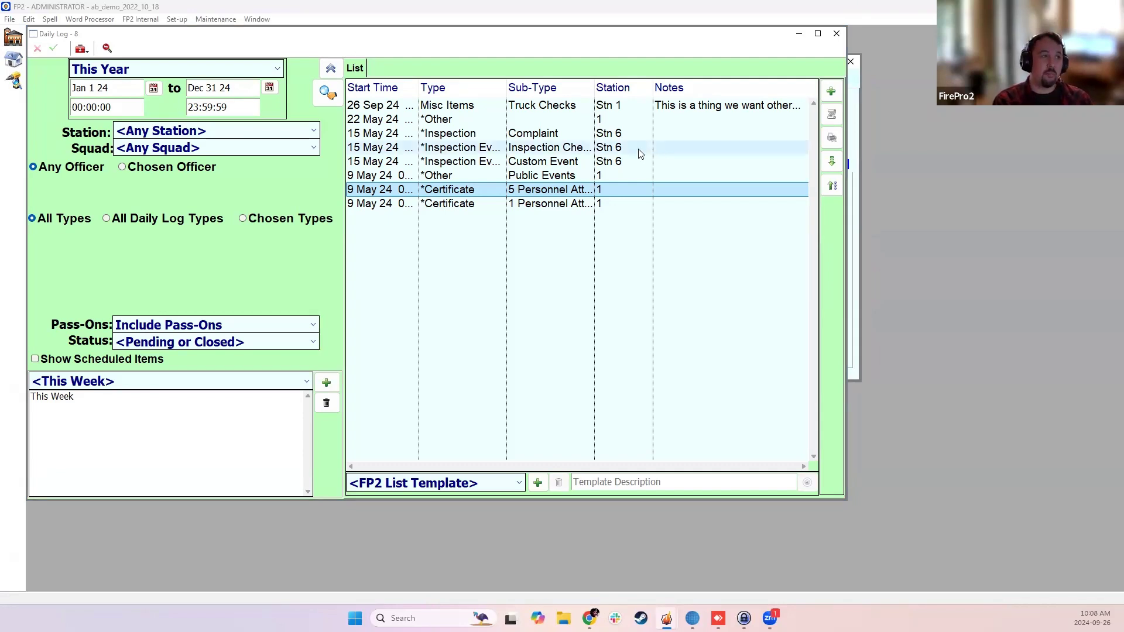
{"action": "left_click_drag", "start_coordinate": [418, 84], "coordinate": [470, 85]}
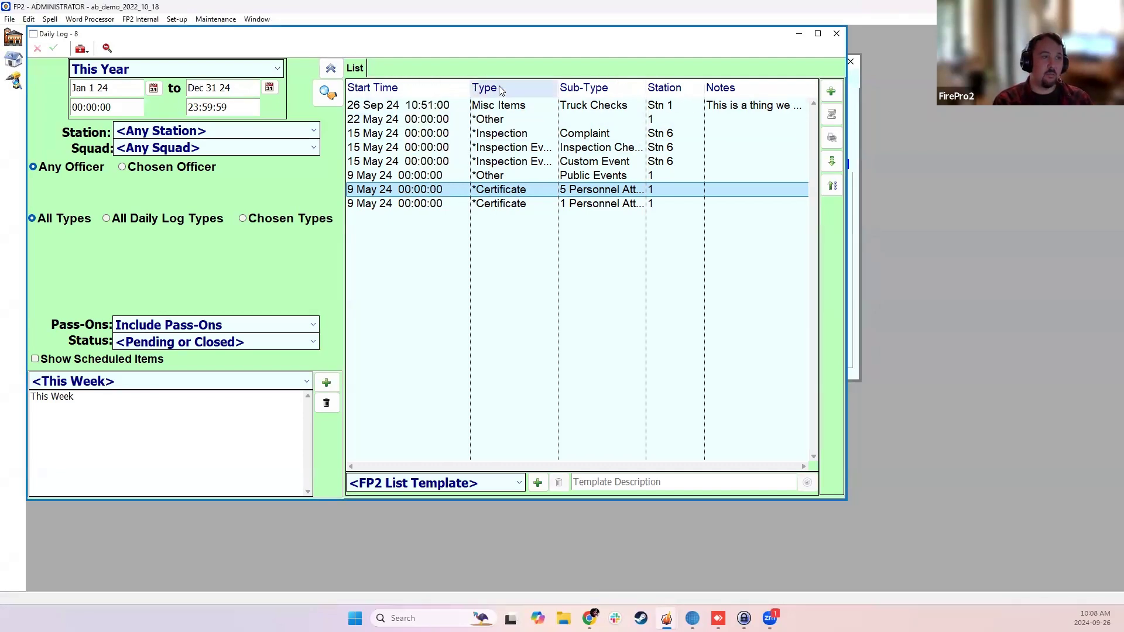
Step: Open the 15 May 24 Inspection record with sub-type Complaint from the daily log list, view it and close it
{"action": "left_click", "coordinate": [481, 134]}
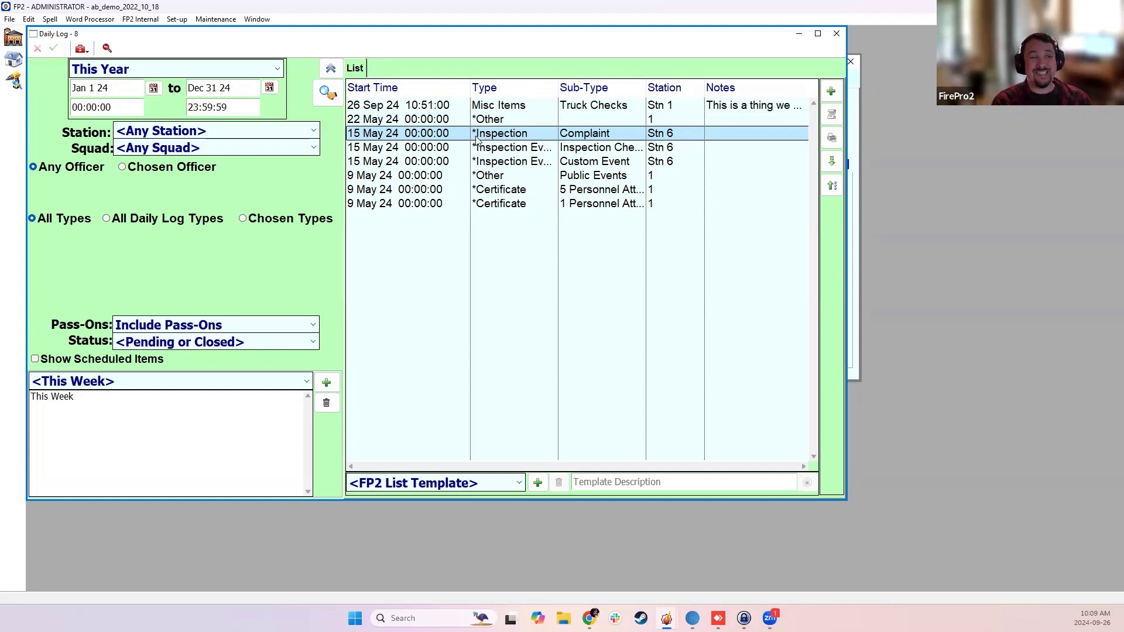
{"action": "double_click", "coordinate": [478, 139]}
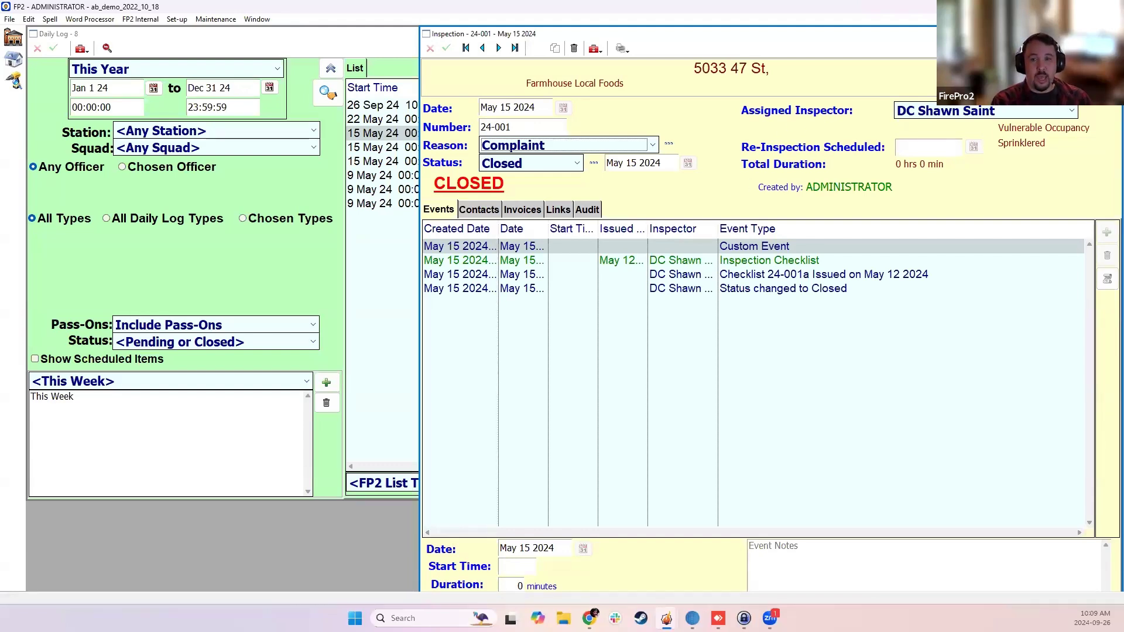
{"action": "key", "text": "Escape"}
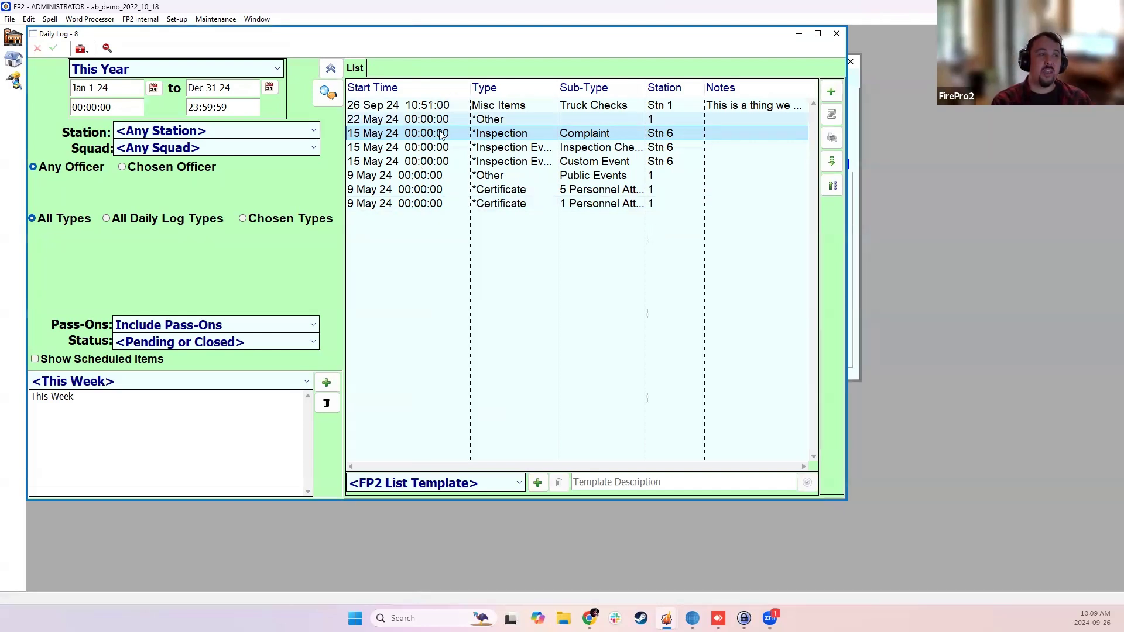
Step: Open the 22 May 24 Other record from the daily log list, view its session details and close it
{"action": "left_click", "coordinate": [440, 189]}
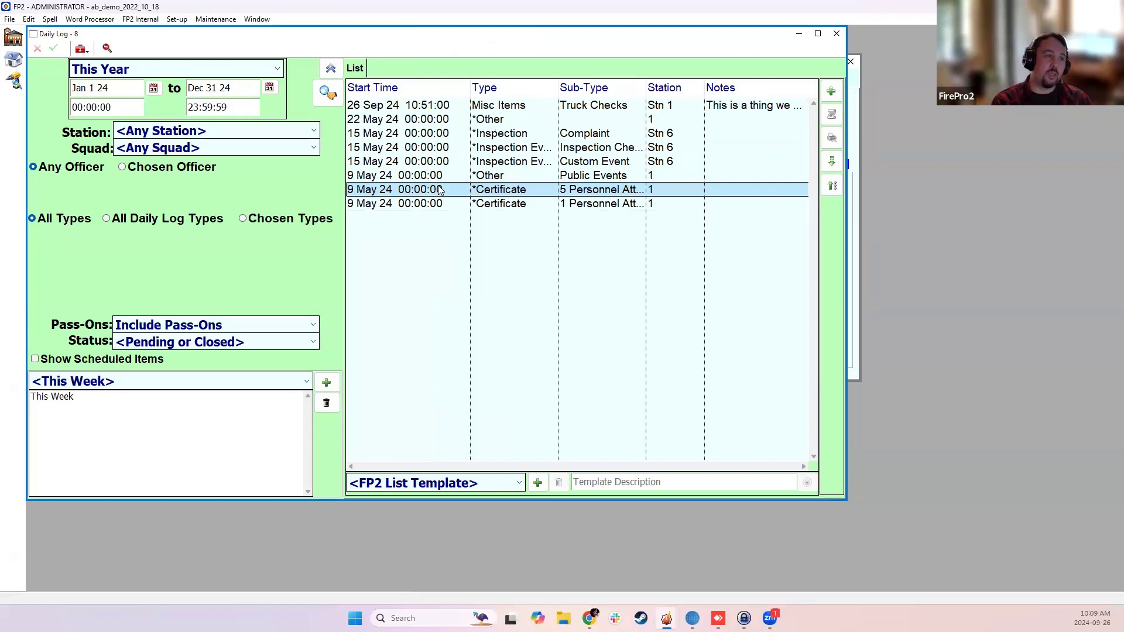
{"action": "left_click", "coordinate": [450, 137]}
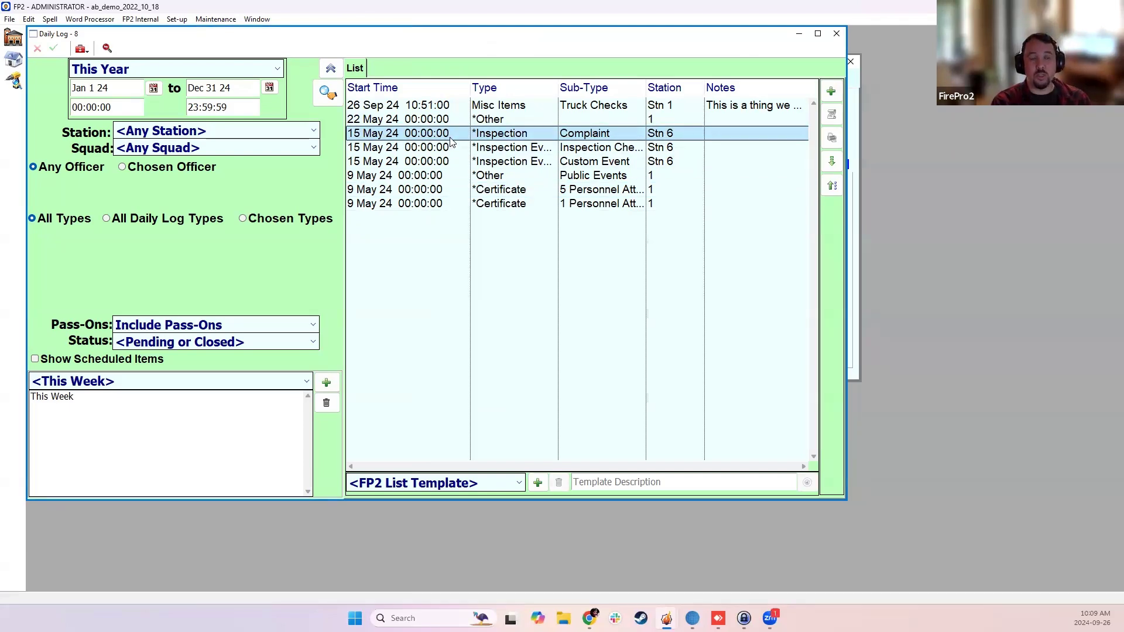
{"action": "left_click", "coordinate": [443, 124]}
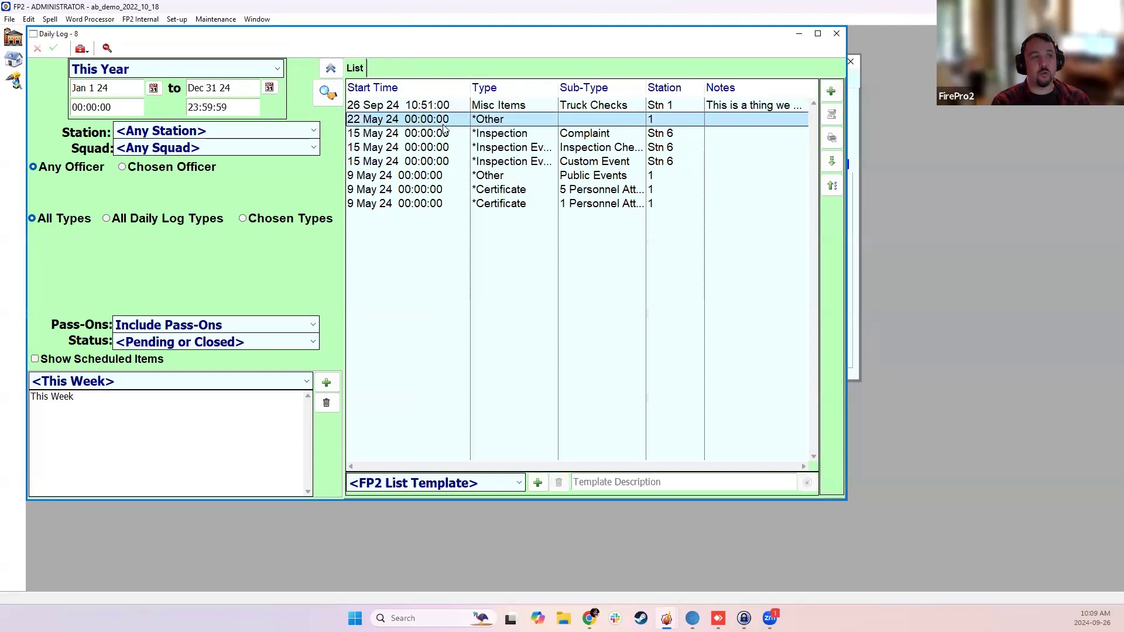
{"action": "double_click", "coordinate": [443, 122]}
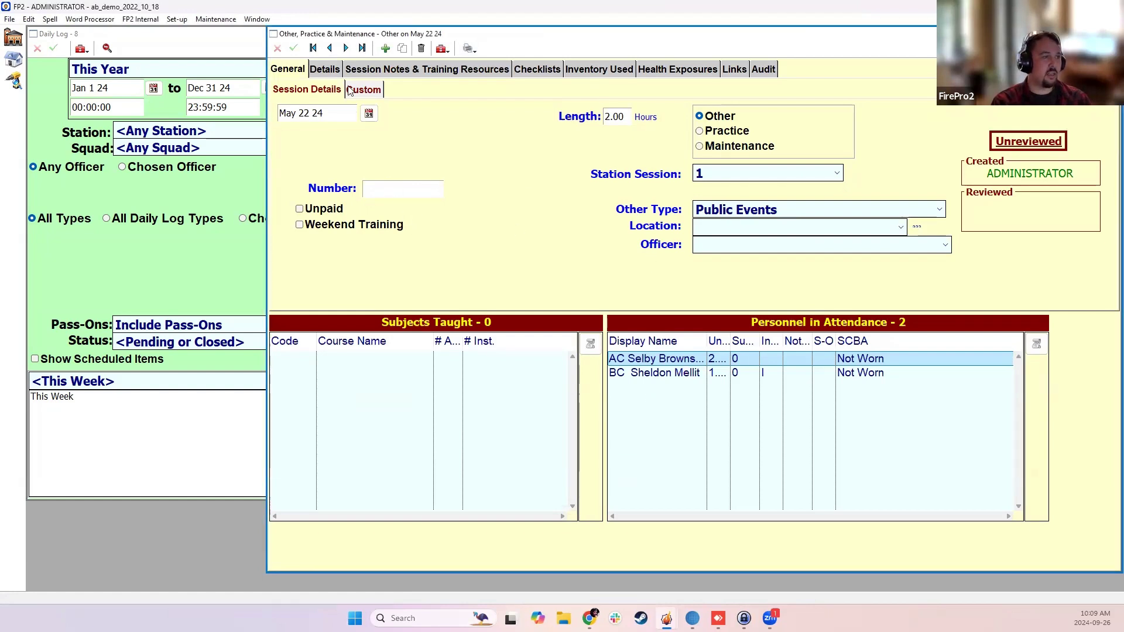
{"action": "left_click_drag", "start_coordinate": [560, 35], "coordinate": [533, 42]}
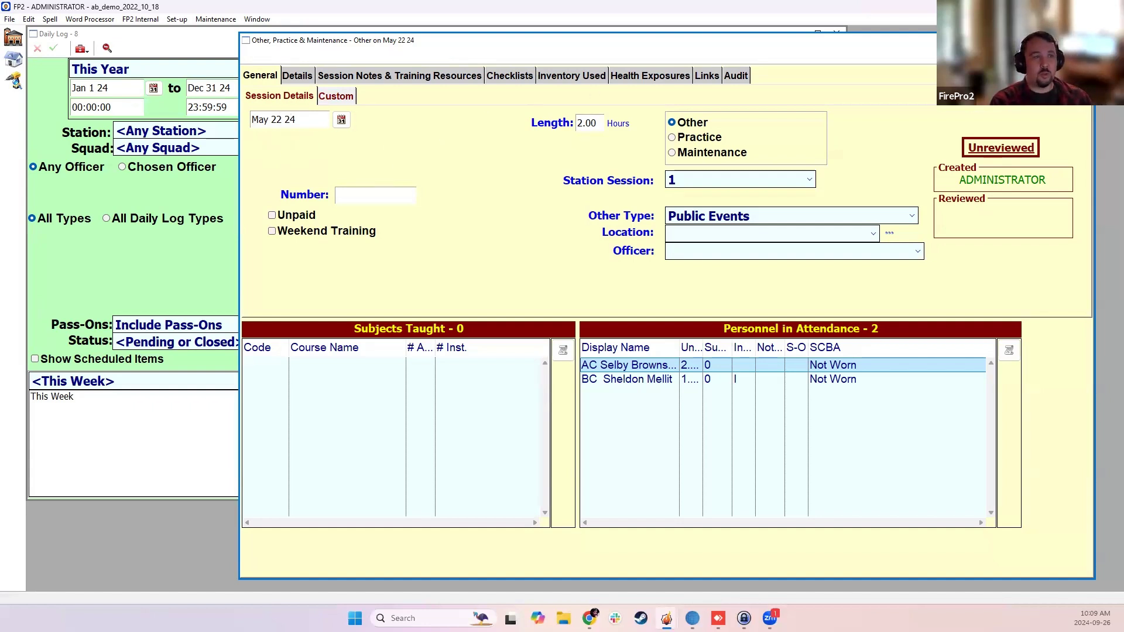
{"action": "left_click", "coordinate": [1085, 41]}
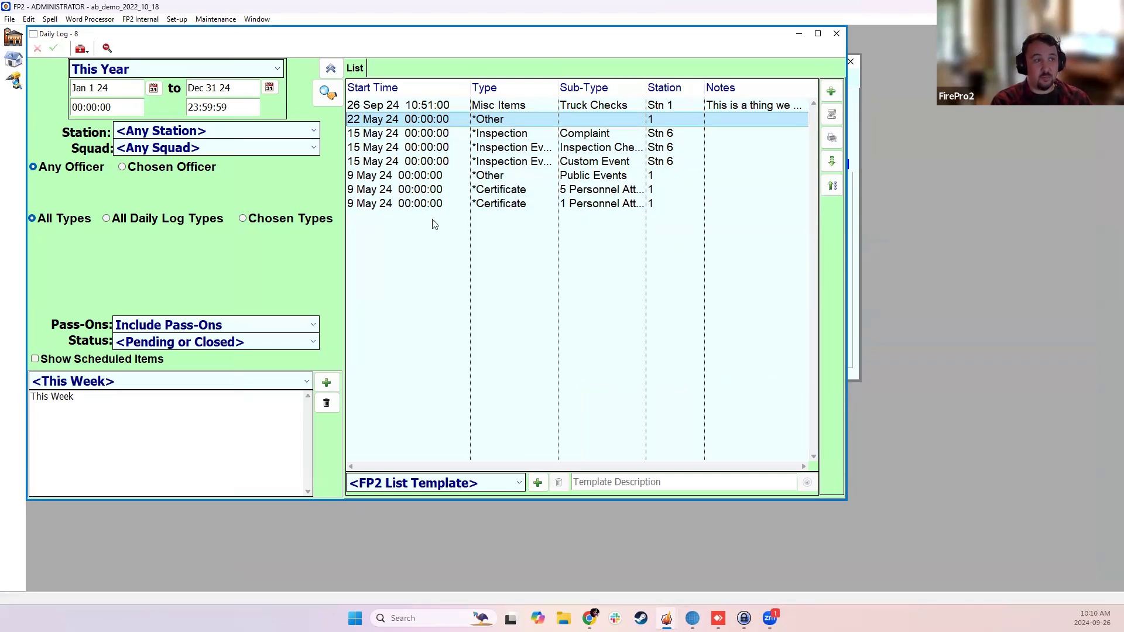
Step: Select the 26 Sep 24 Truck Checks entry, check the training topics in the Google Docs document and return to FP2
{"action": "left_click", "coordinate": [424, 109]}
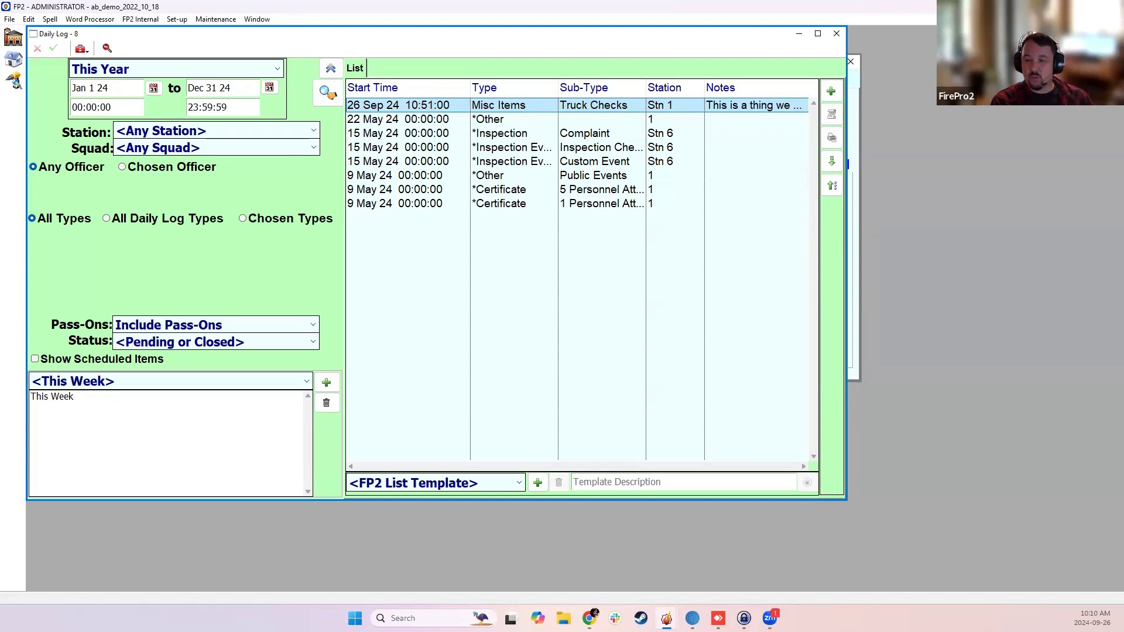
{"action": "key", "text": "alt+Tab"}
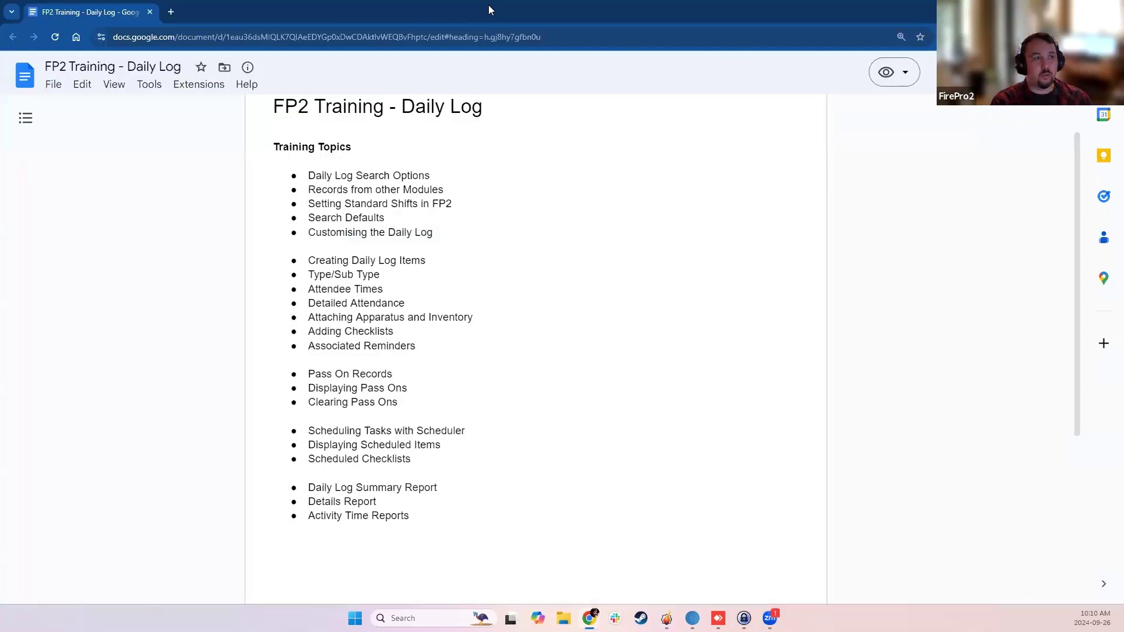
{"action": "key", "text": "alt+Tab"}
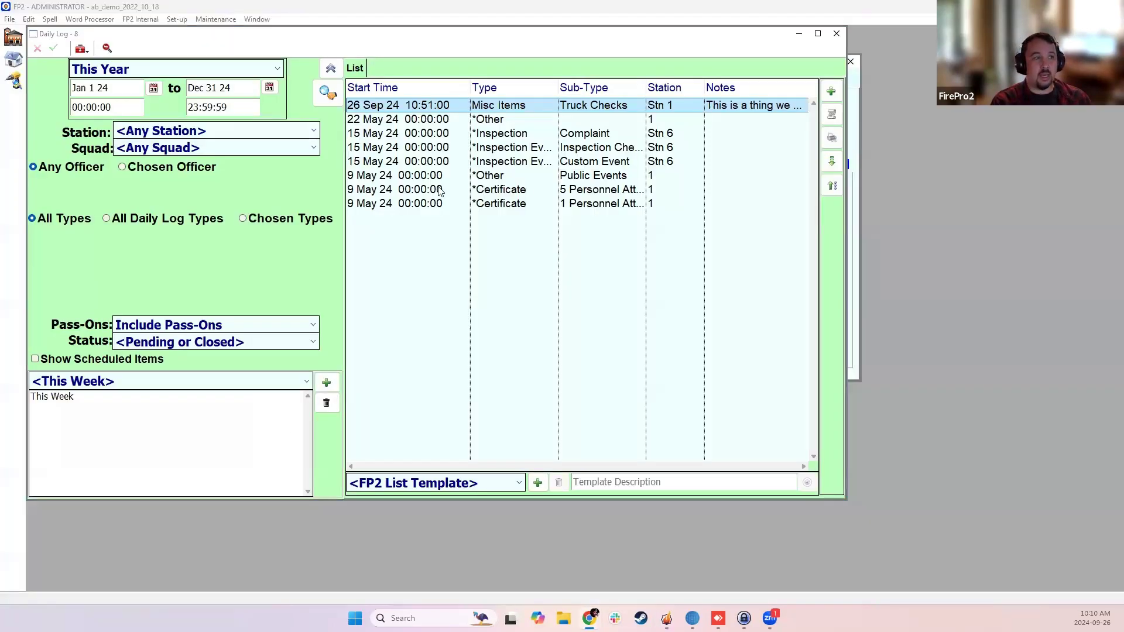
Step: Examine the date range, station and squad options of the daily log search without changing them
{"action": "left_click", "coordinate": [185, 68]}
{"action": "left_click", "coordinate": [148, 74]}
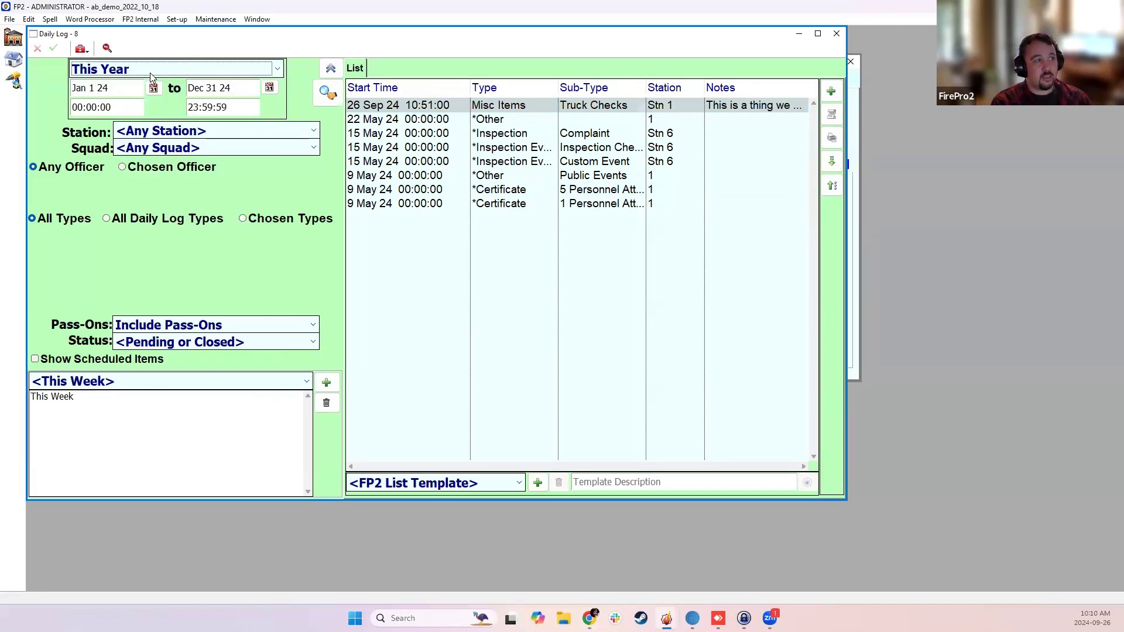
{"action": "left_click", "coordinate": [156, 130]}
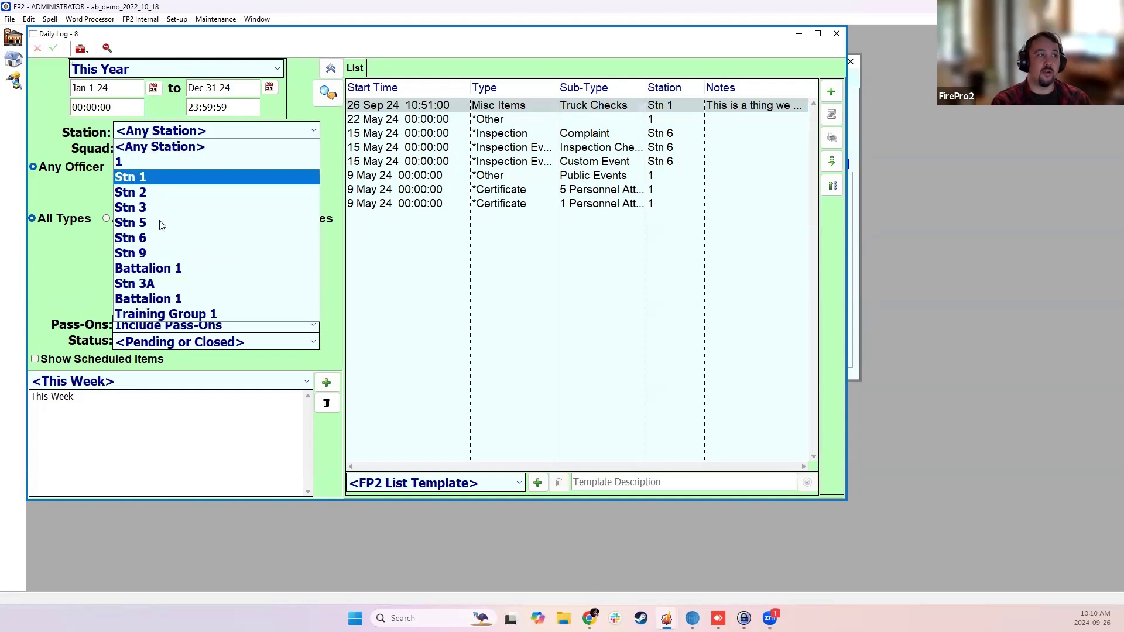
{"action": "left_click", "coordinate": [73, 145]}
{"action": "left_click", "coordinate": [127, 154]}
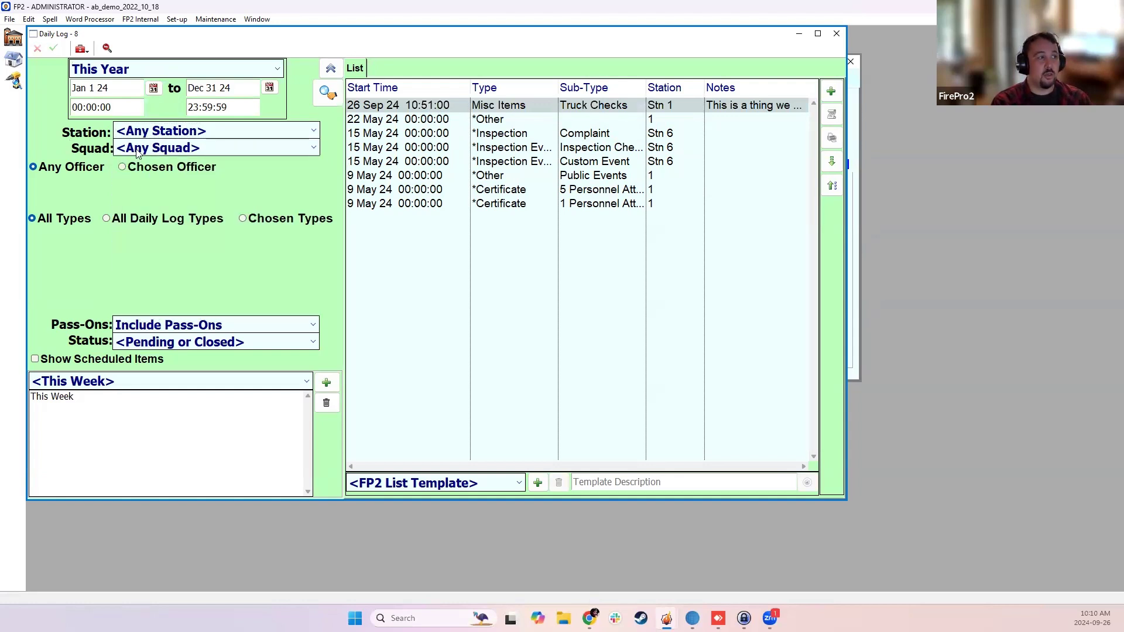
{"action": "left_click", "coordinate": [141, 165]}
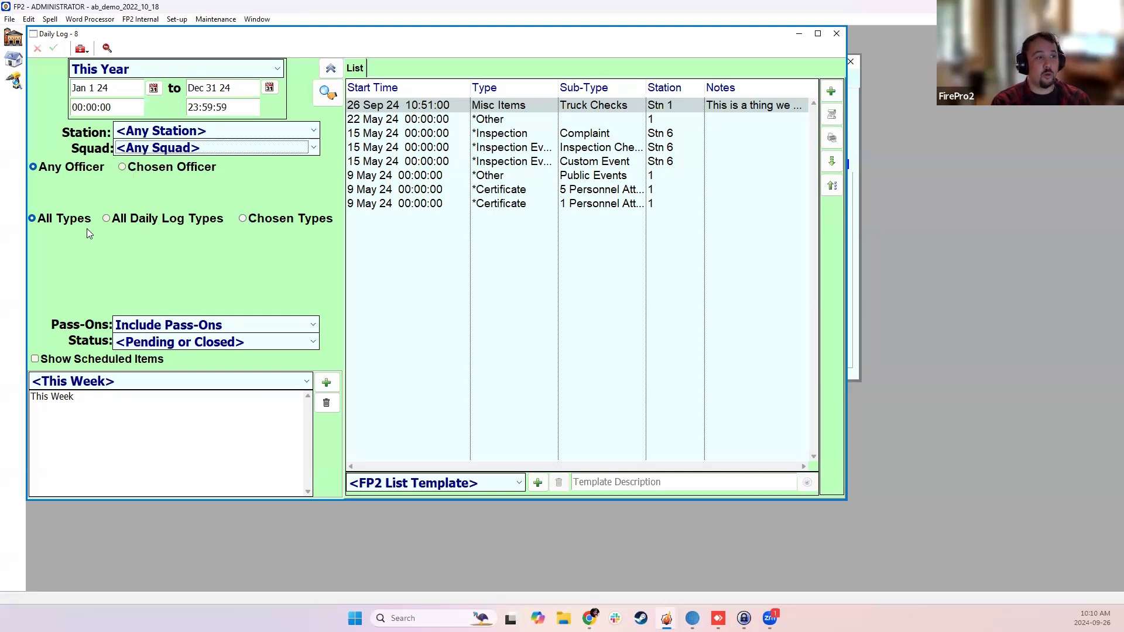
Step: Try the All Daily Log Types and Chosen Types filters, check and uncheck Incident, and return to All Types
{"action": "left_click", "coordinate": [165, 225]}
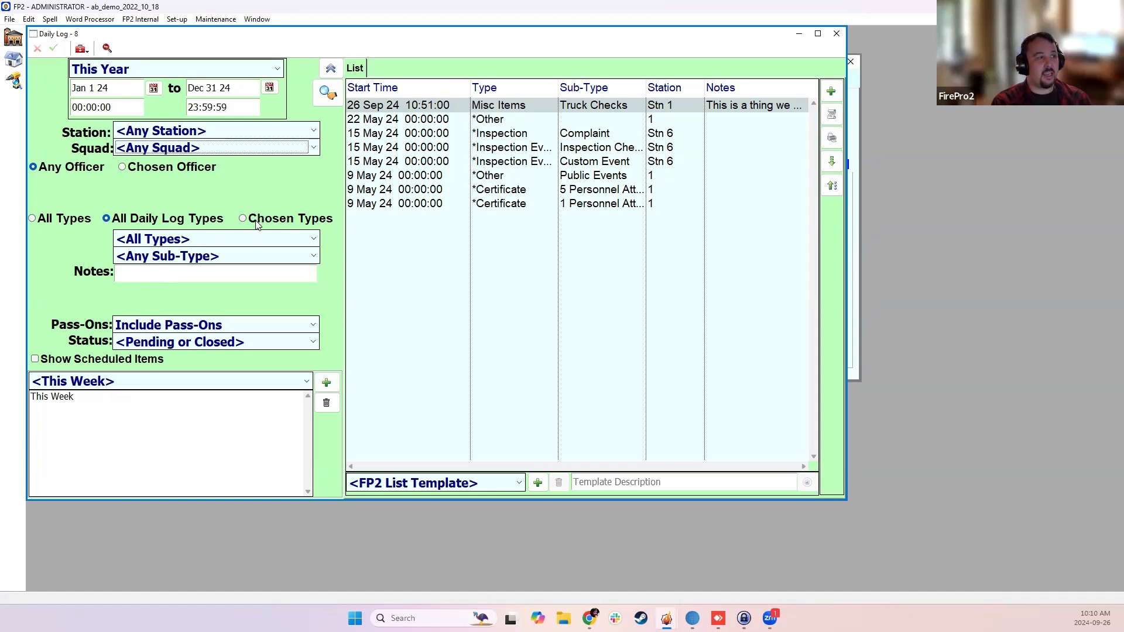
{"action": "left_click", "coordinate": [299, 225]}
{"action": "left_click", "coordinate": [233, 235]}
{"action": "left_click", "coordinate": [117, 235]}
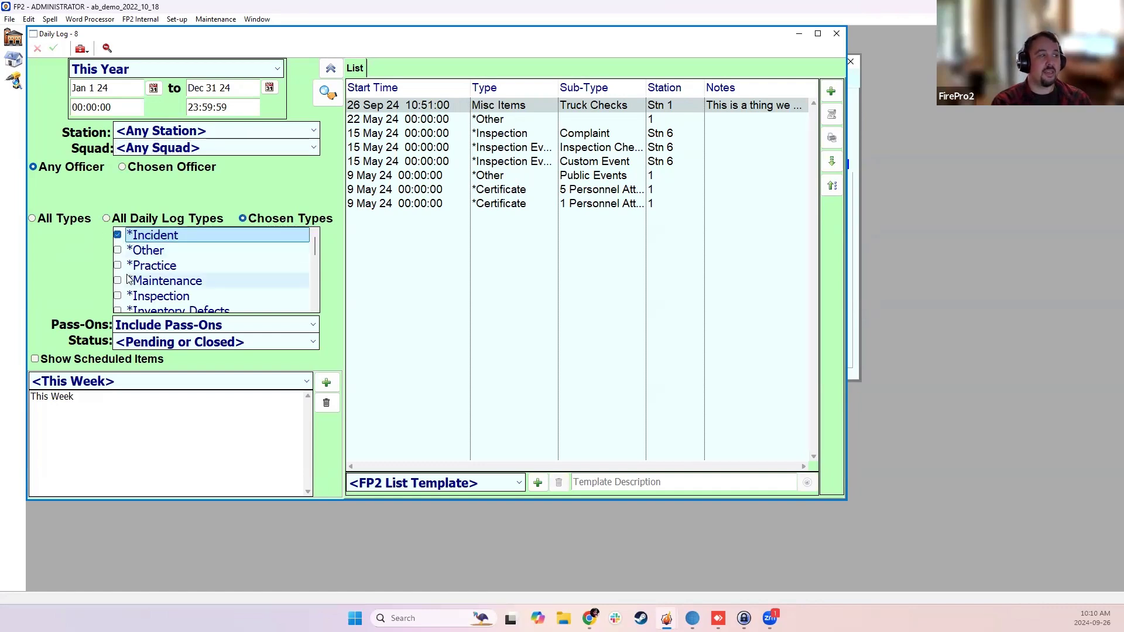
{"action": "scroll", "coordinate": [119, 275], "scroll_direction": "down", "scroll_amount": 5}
{"action": "scroll", "coordinate": [119, 264], "scroll_direction": "up", "scroll_amount": 5}
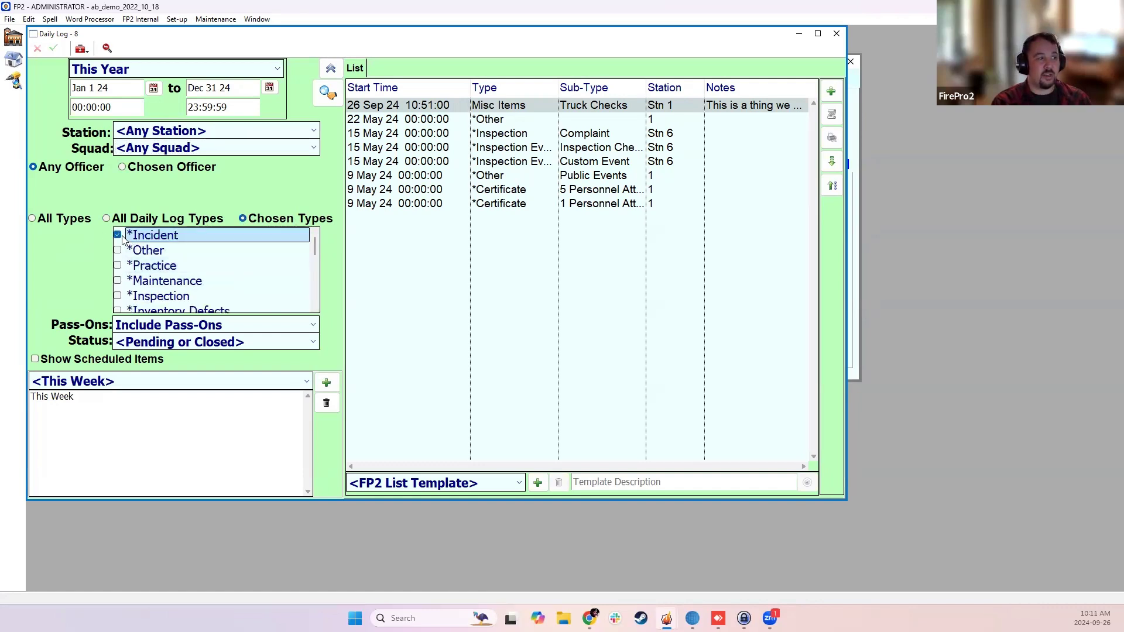
{"action": "left_click", "coordinate": [118, 235]}
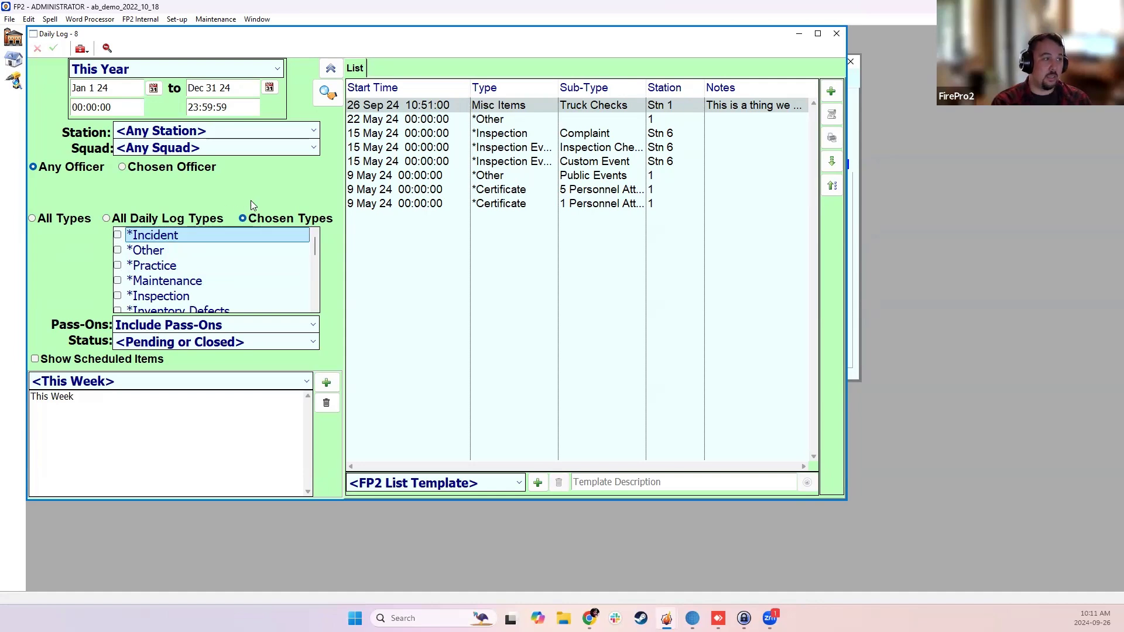
{"action": "left_click", "coordinate": [69, 220]}
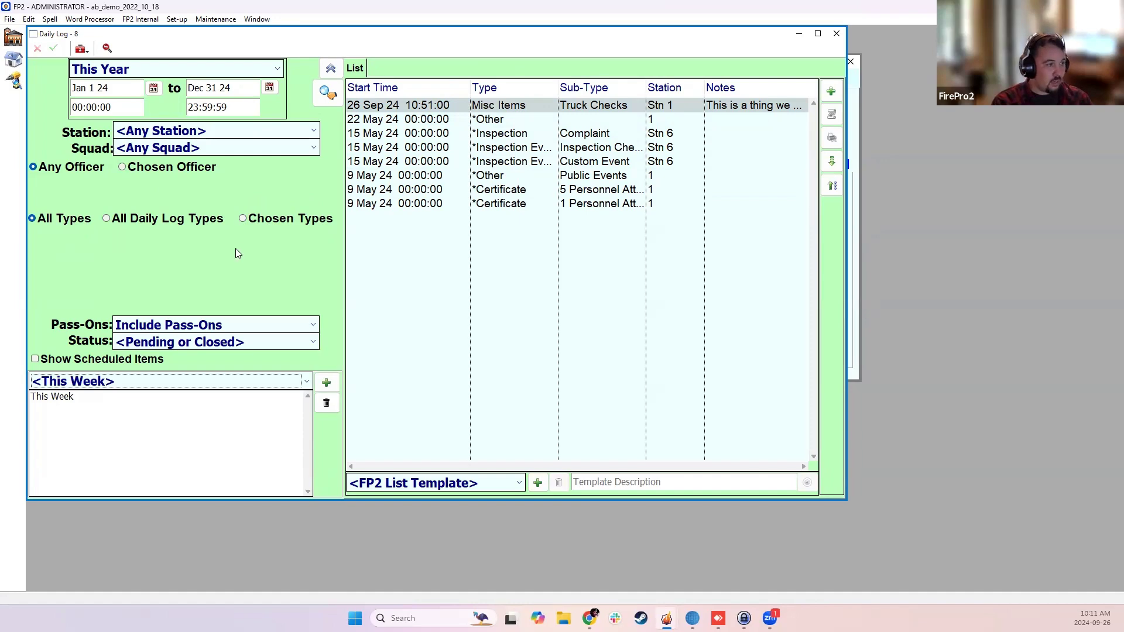
Step: Review the Pass-Ons and Status filter choices without changing them, and close the Daily Log window
{"action": "left_click", "coordinate": [202, 325]}
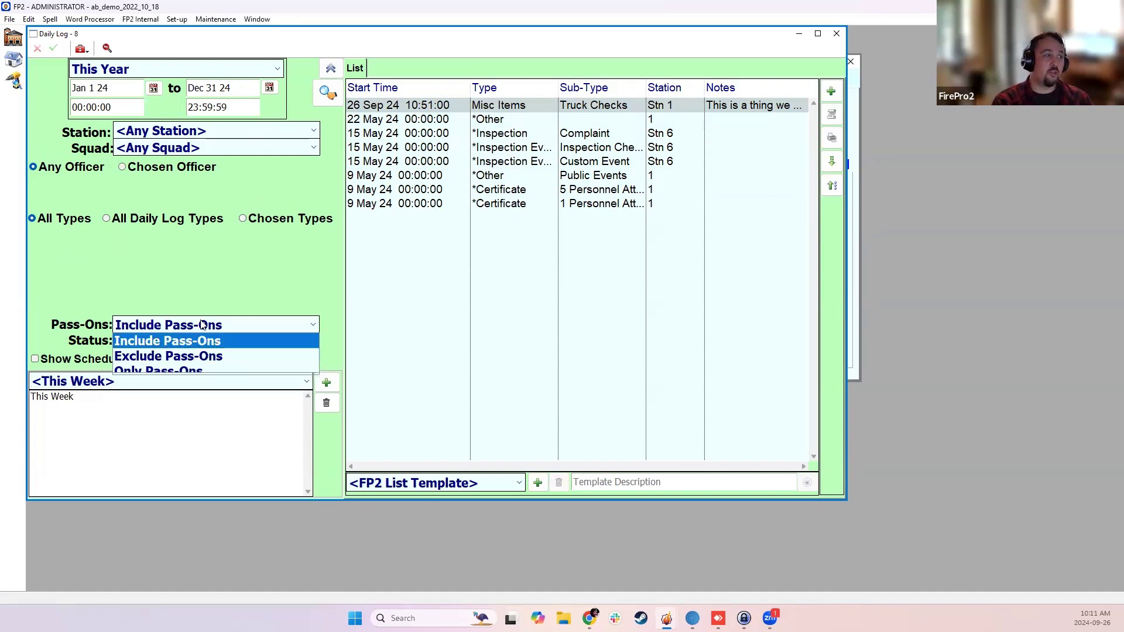
{"action": "left_click", "coordinate": [202, 324]}
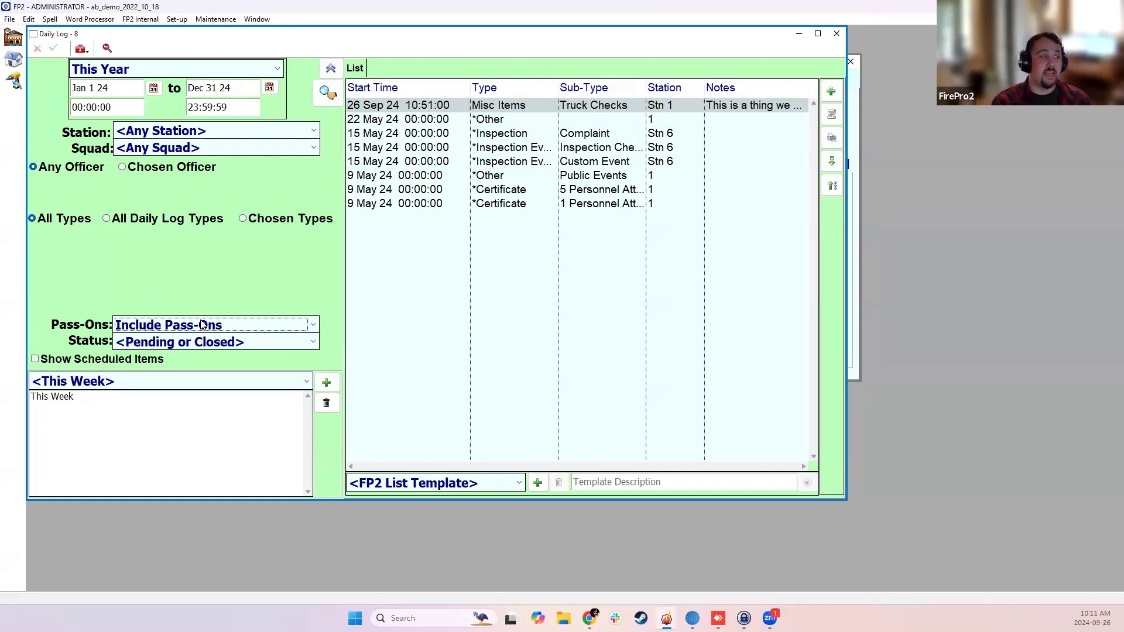
{"action": "left_click", "coordinate": [138, 342]}
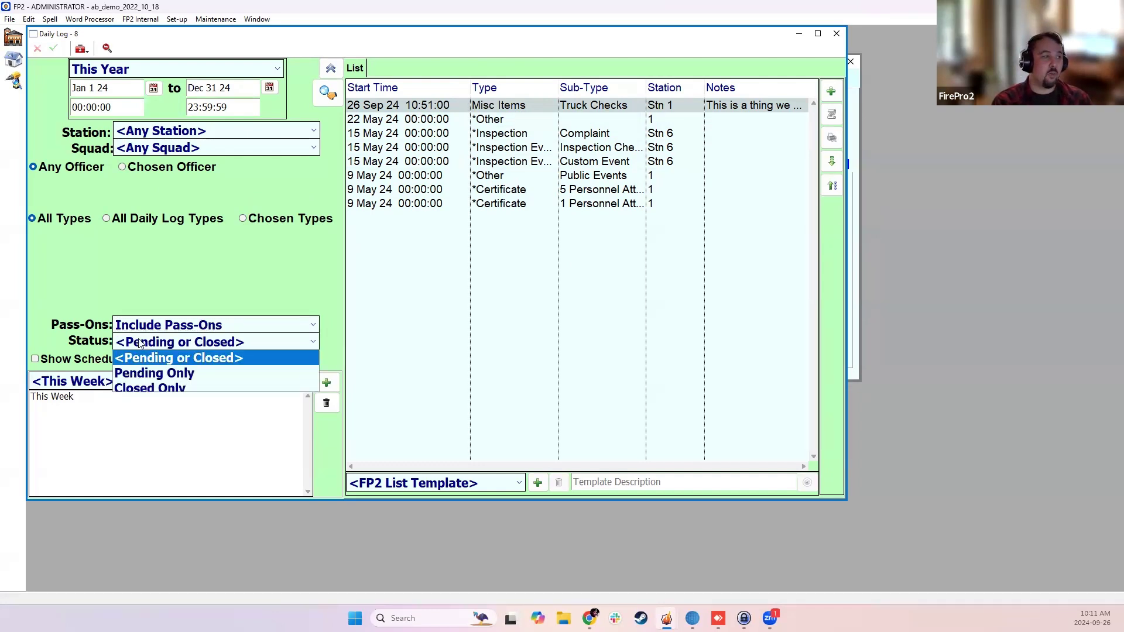
{"action": "left_click", "coordinate": [69, 340]}
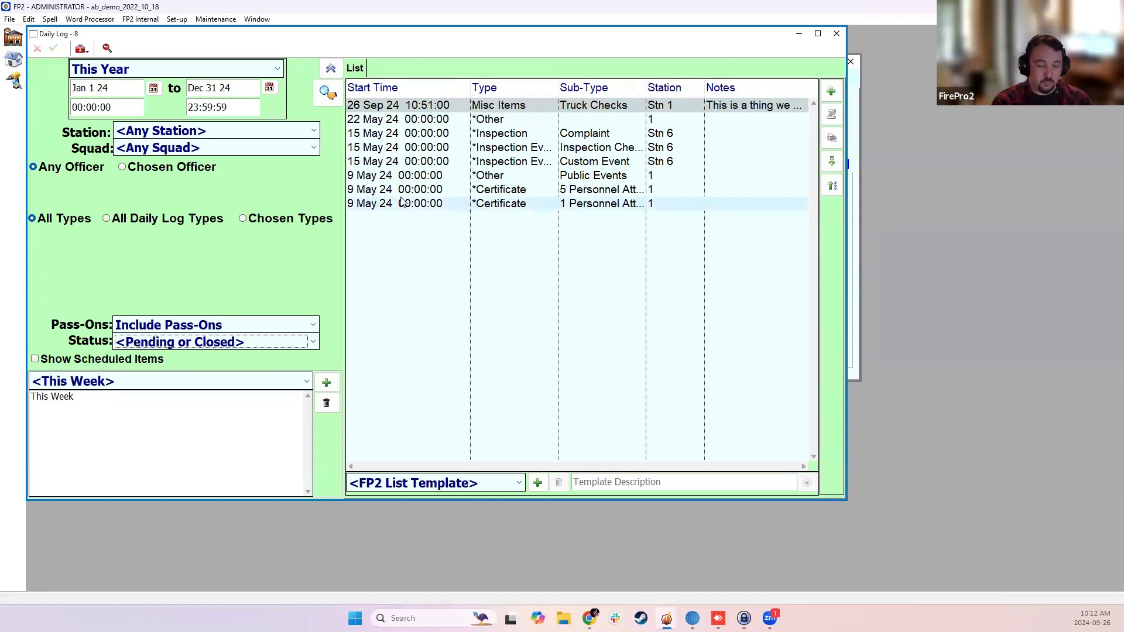
{"action": "left_click", "coordinate": [837, 35]}
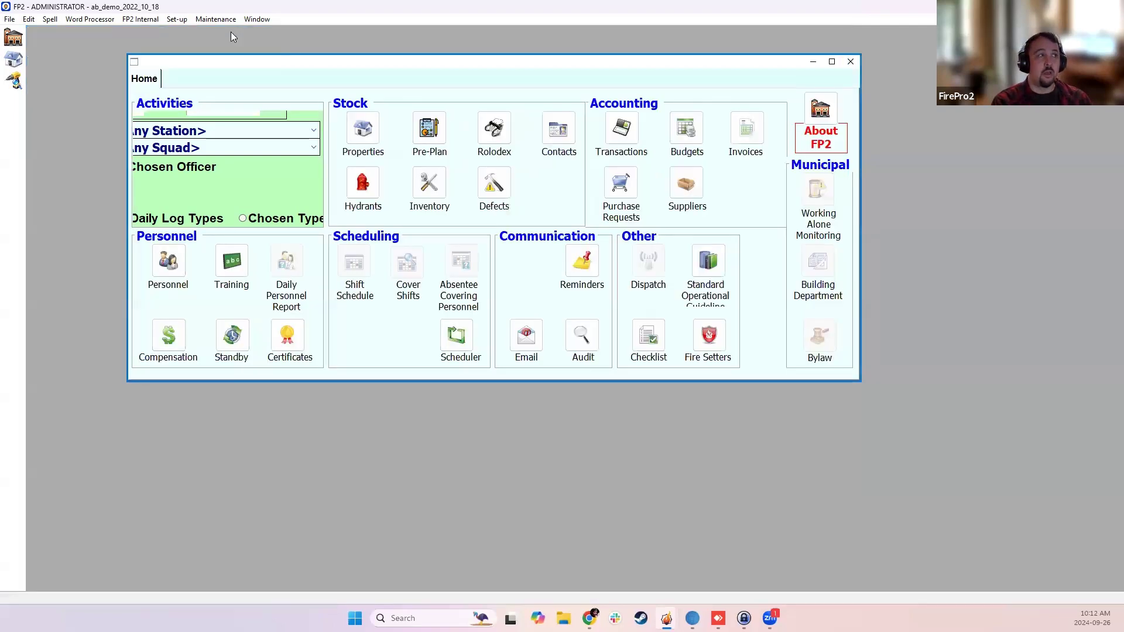
Step: Review the Daily Shifts start and end times in the Custom Settings and close the settings window
{"action": "left_click", "coordinate": [177, 20]}
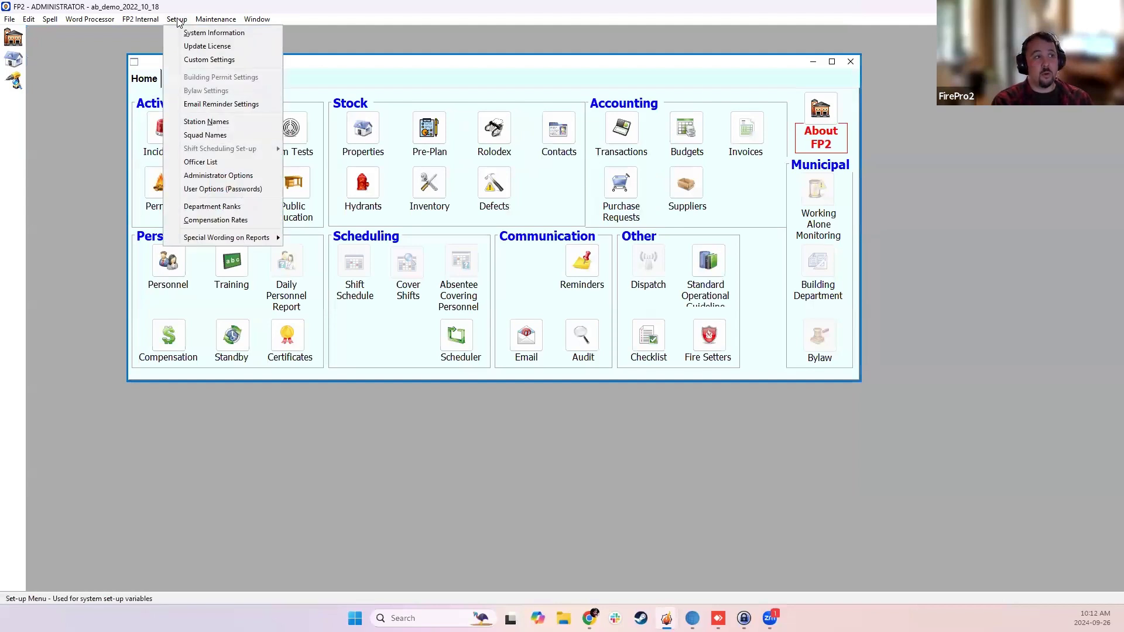
{"action": "left_click", "coordinate": [195, 61]}
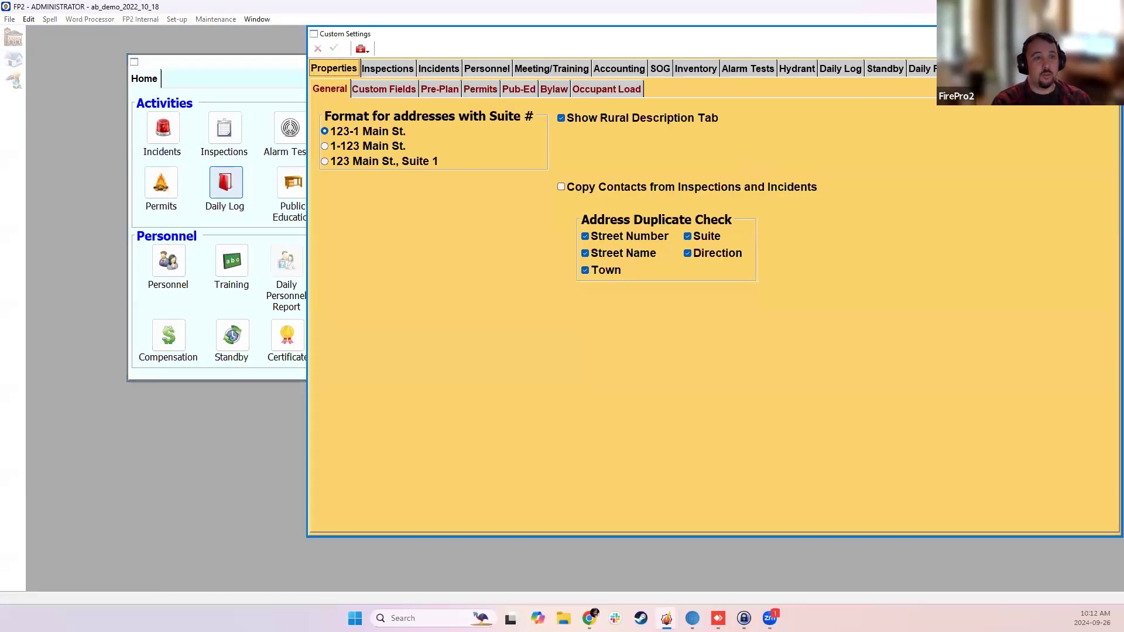
{"action": "left_click", "coordinate": [1022, 69]}
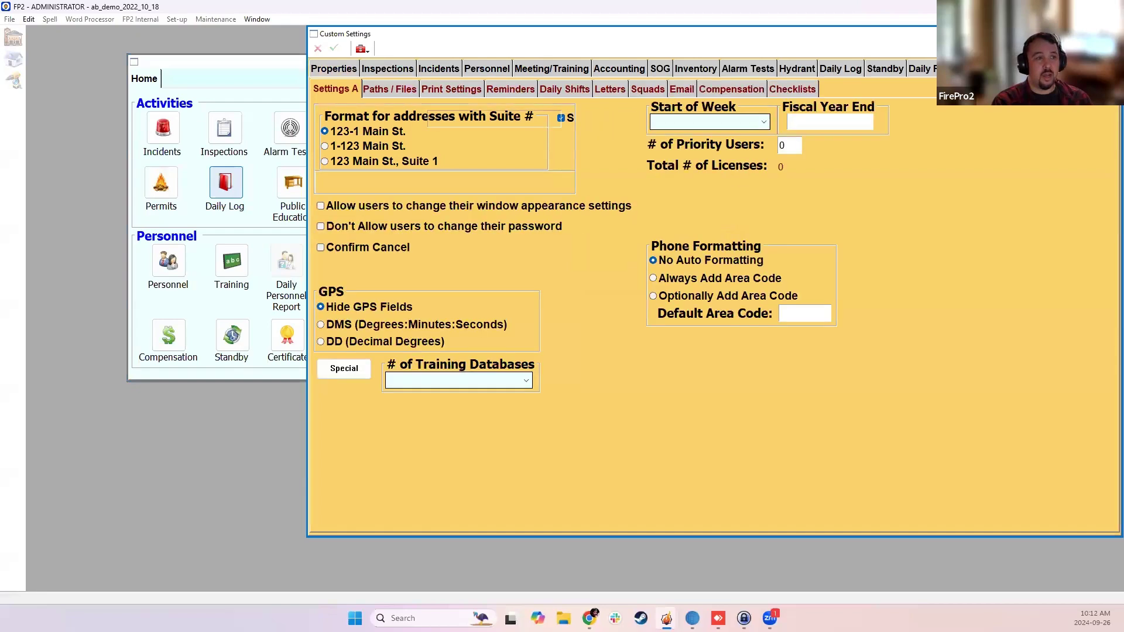
{"action": "left_click", "coordinate": [561, 93]}
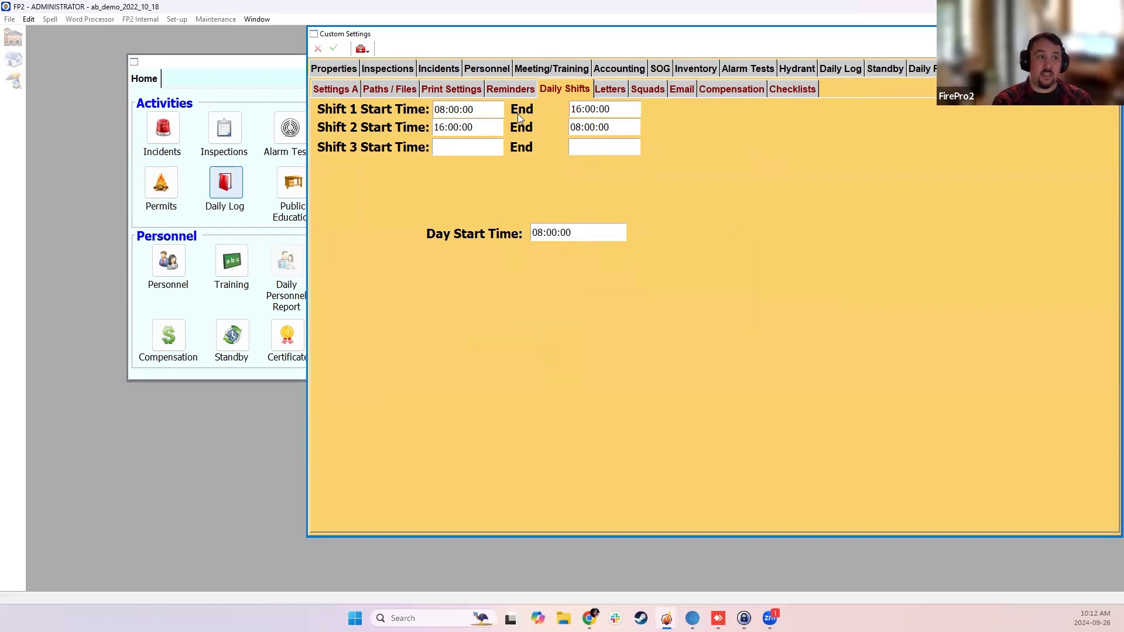
{"action": "left_click", "coordinate": [1113, 34]}
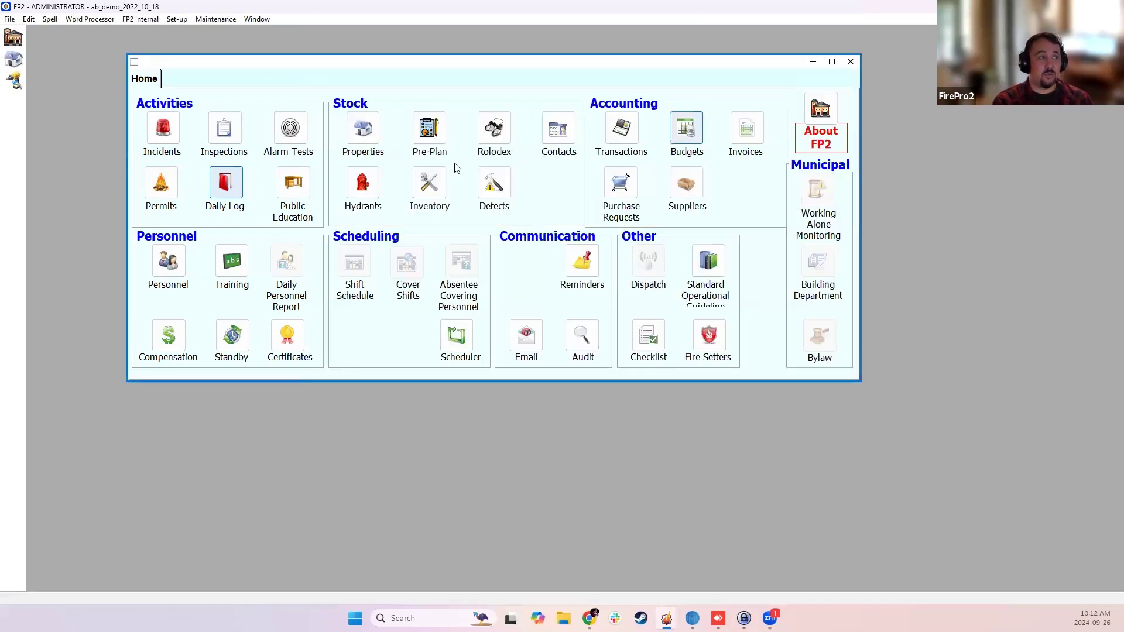
Step: Open the Daily Log, set the search date range to This Shift and check its date and time fields
{"action": "left_click", "coordinate": [229, 187]}
{"action": "left_click", "coordinate": [101, 67]}
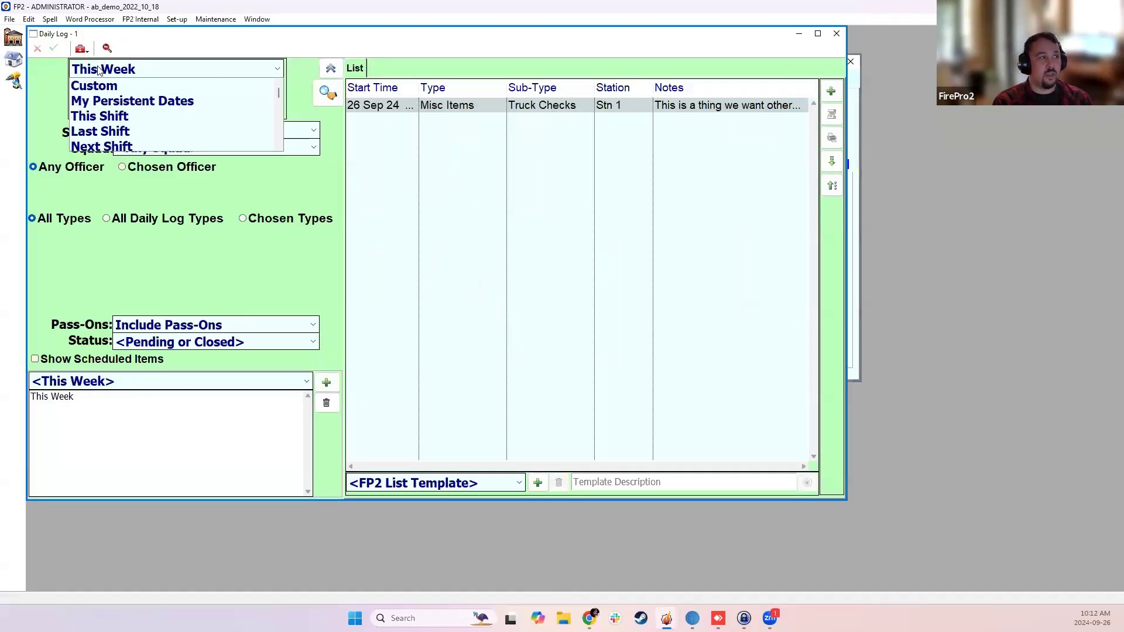
{"action": "left_click", "coordinate": [108, 116]}
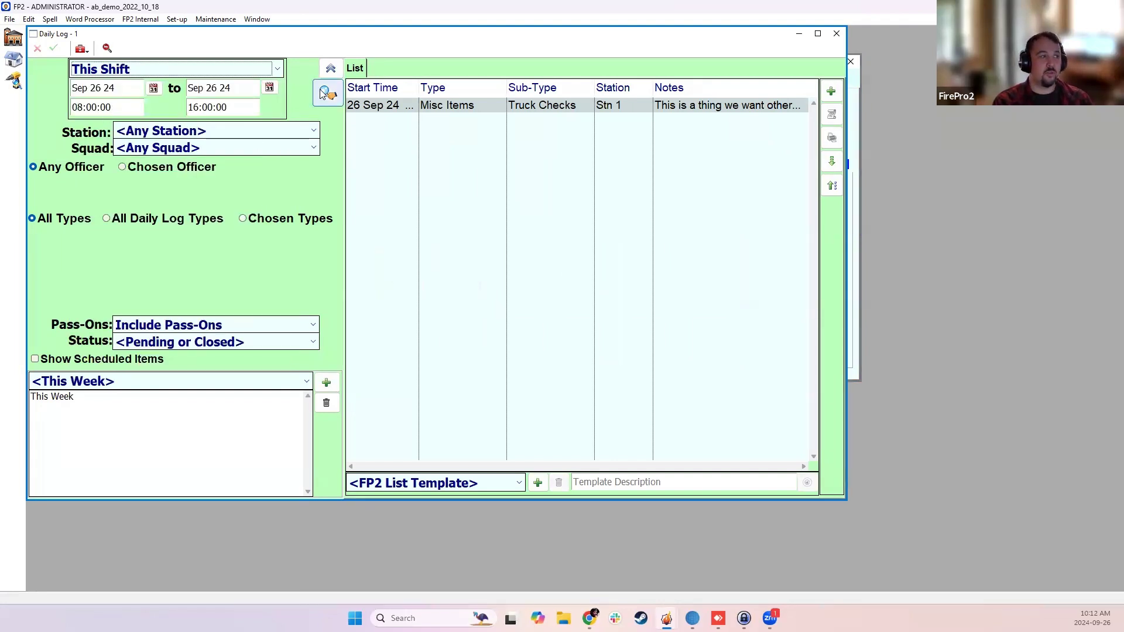
{"action": "left_click", "coordinate": [124, 88]}
{"action": "left_click", "coordinate": [256, 87]}
{"action": "left_click", "coordinate": [110, 107]}
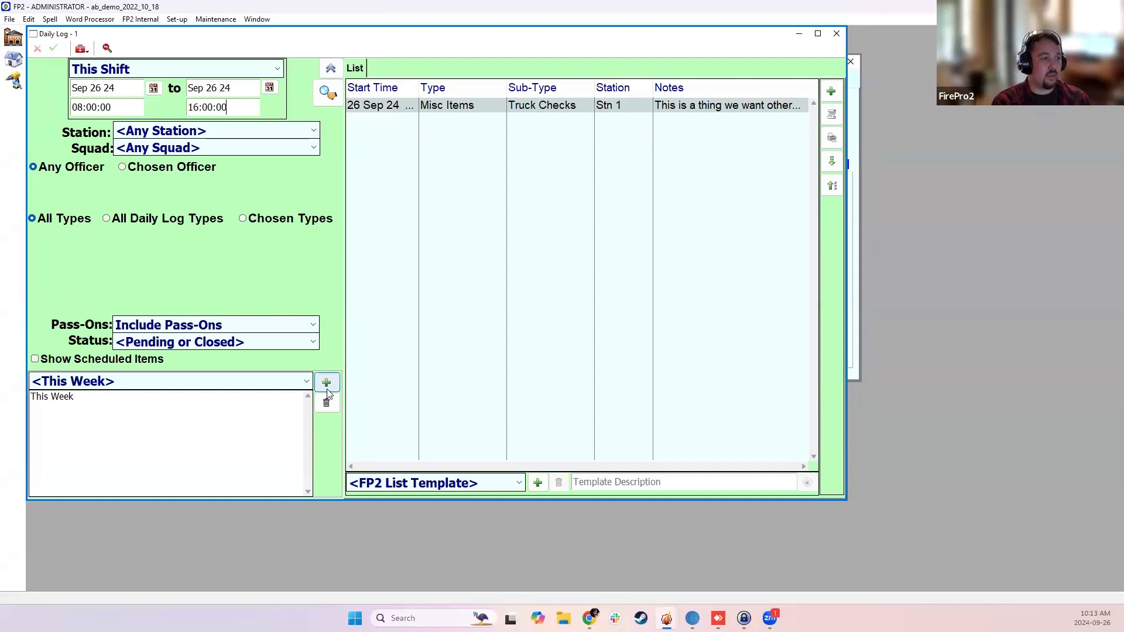
Step: Save the current search criteria as a new search named Current Shift
{"action": "left_click", "coordinate": [205, 384]}
{"action": "left_click", "coordinate": [205, 384]}
{"action": "left_click", "coordinate": [326, 383]}
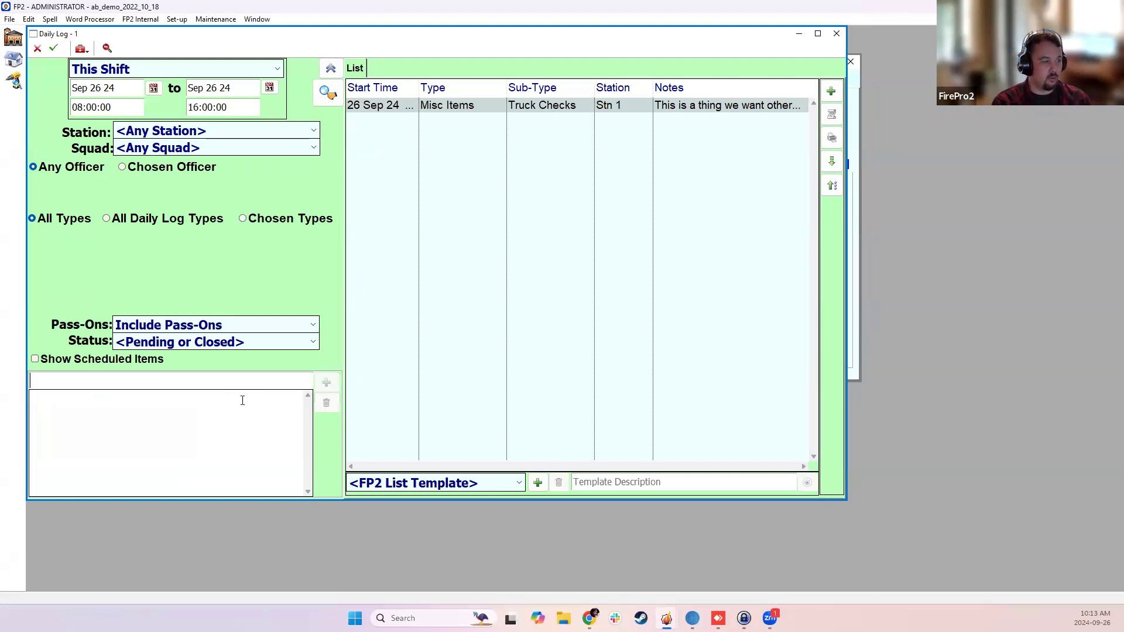
{"action": "type", "text": "Current Shir"}
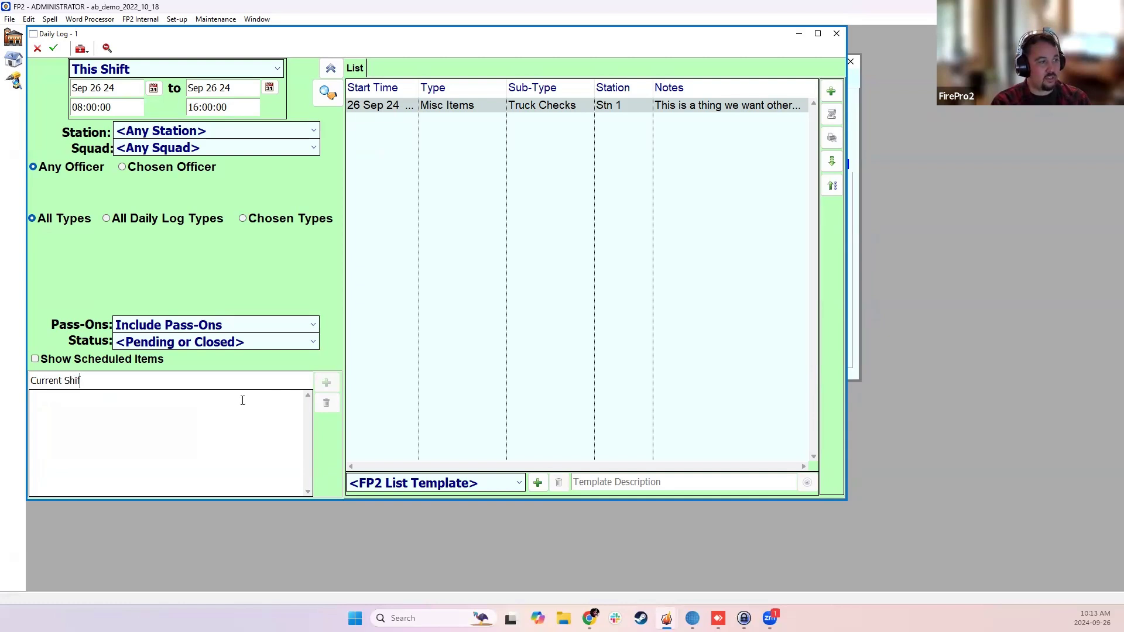
{"action": "type", "text": "t"}
{"action": "key", "text": "Return"}
Step: Set the Current Shift search as the default search, and close and reopen the Daily Log to check it
{"action": "right_click", "coordinate": [236, 236]}
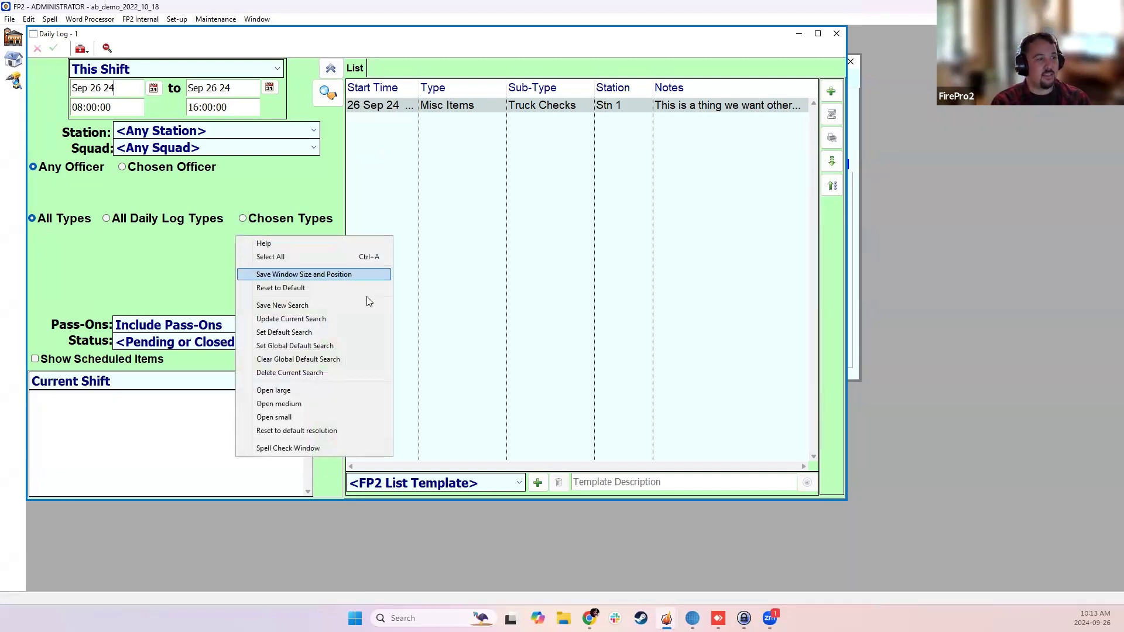
{"action": "left_click", "coordinate": [291, 333]}
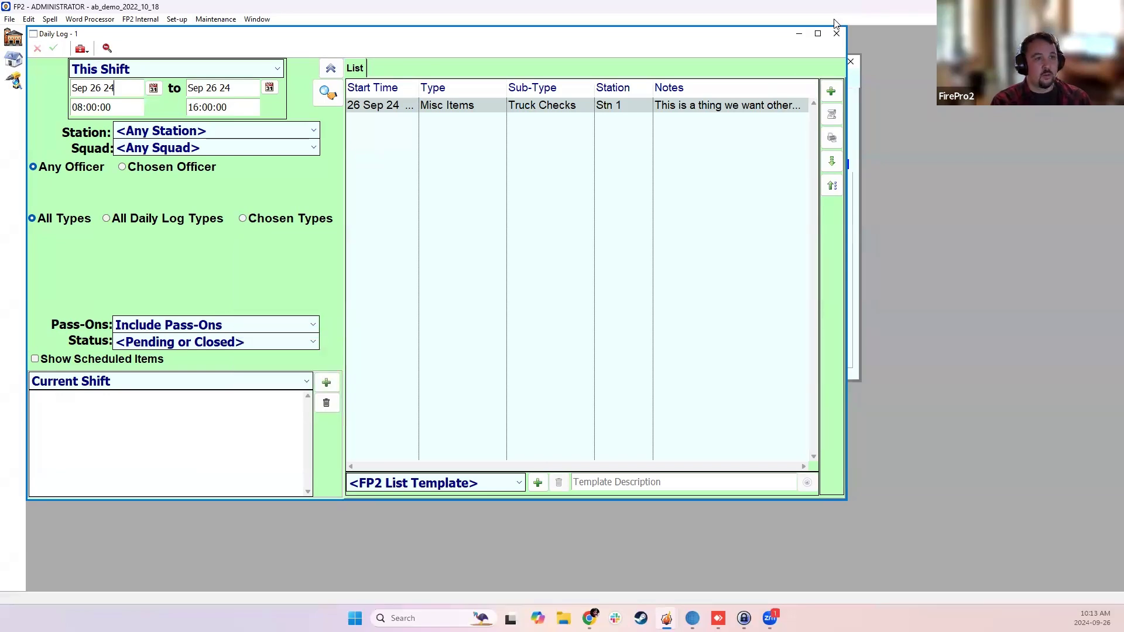
{"action": "left_click", "coordinate": [836, 33]}
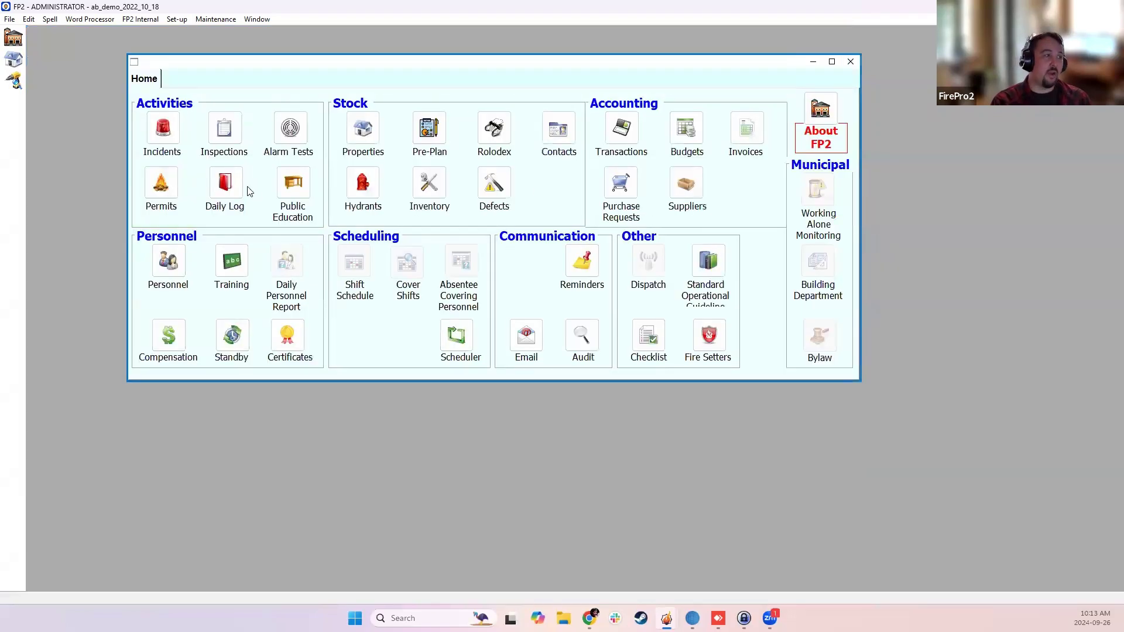
{"action": "left_click", "coordinate": [226, 184]}
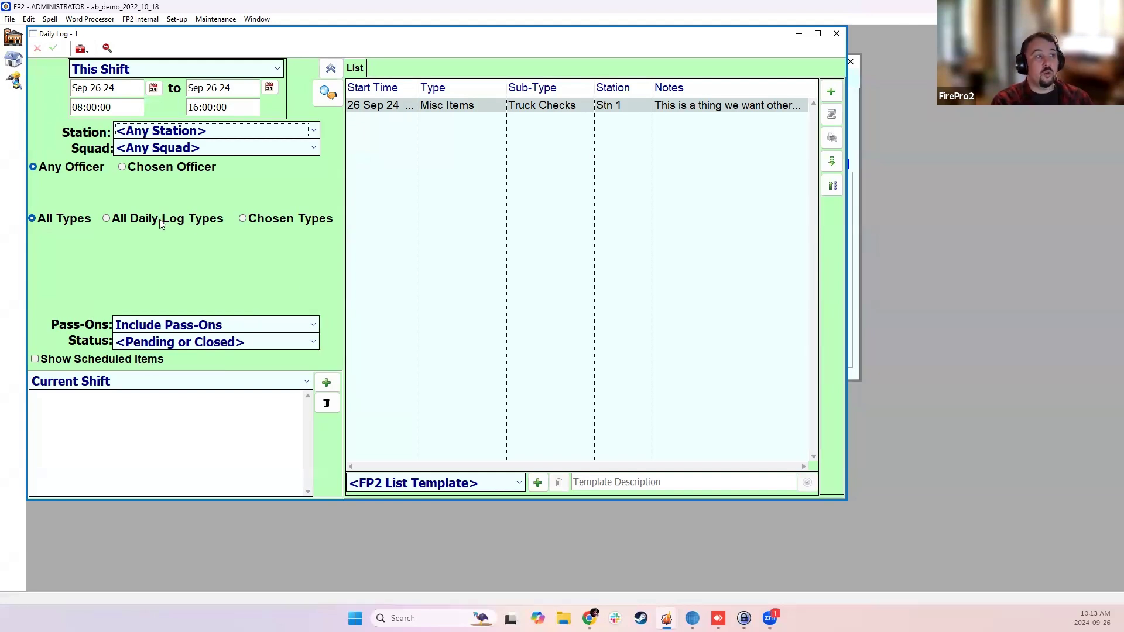
Step: Try a Chosen Types filter with *Incident, *Practice and Misc Items checked, looking through the available types
{"action": "left_click", "coordinate": [275, 224]}
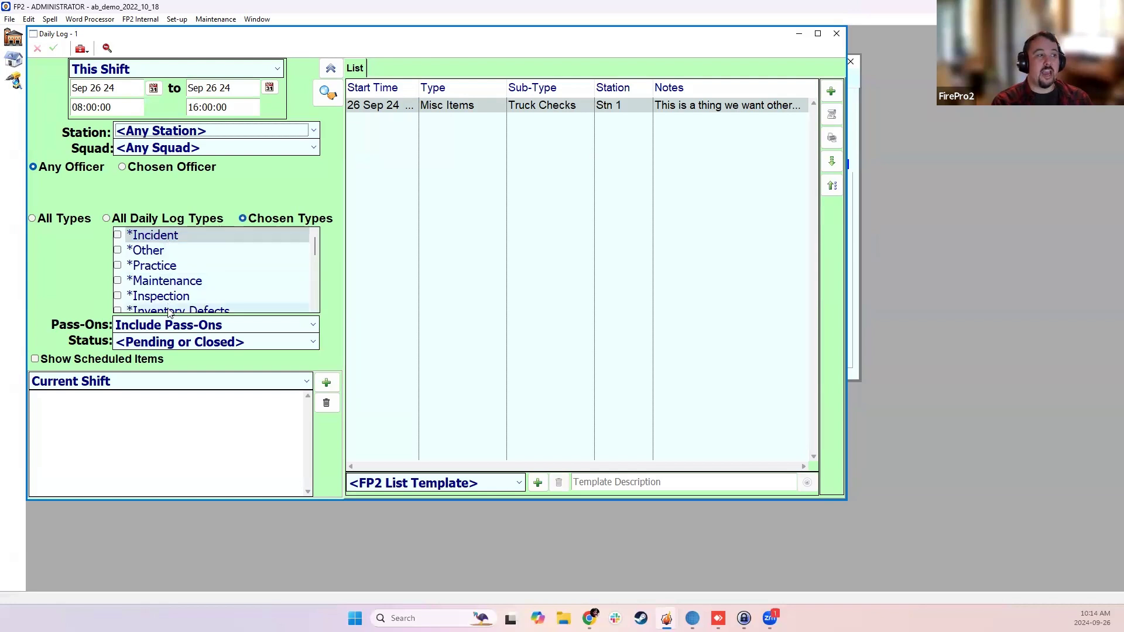
{"action": "left_click", "coordinate": [121, 235]}
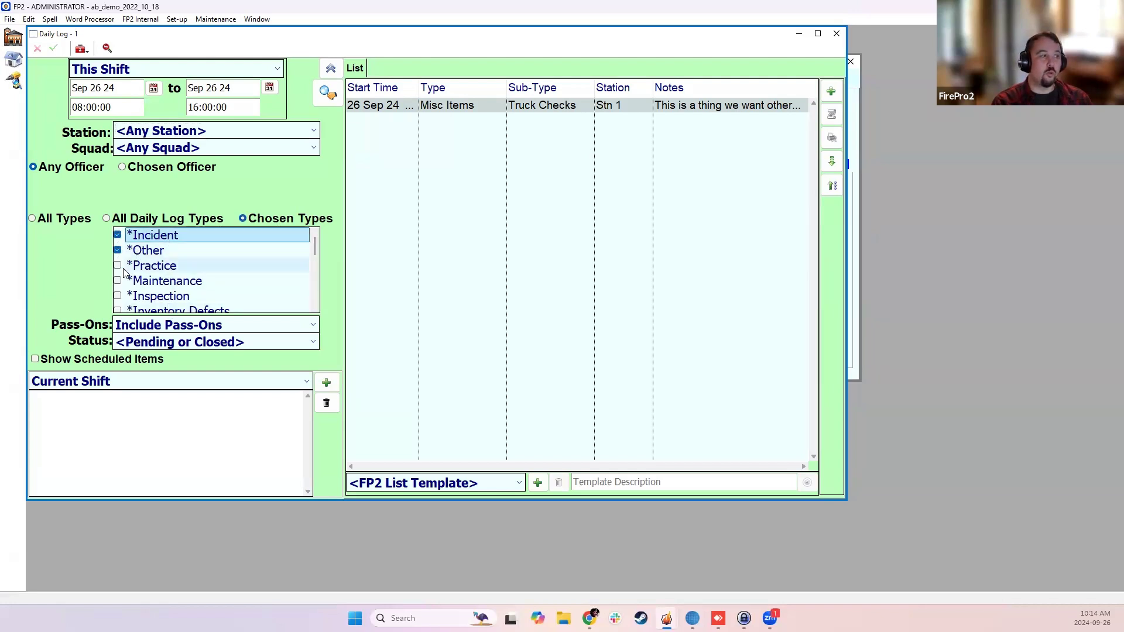
{"action": "scroll", "coordinate": [140, 284], "scroll_direction": "down", "scroll_amount": 4}
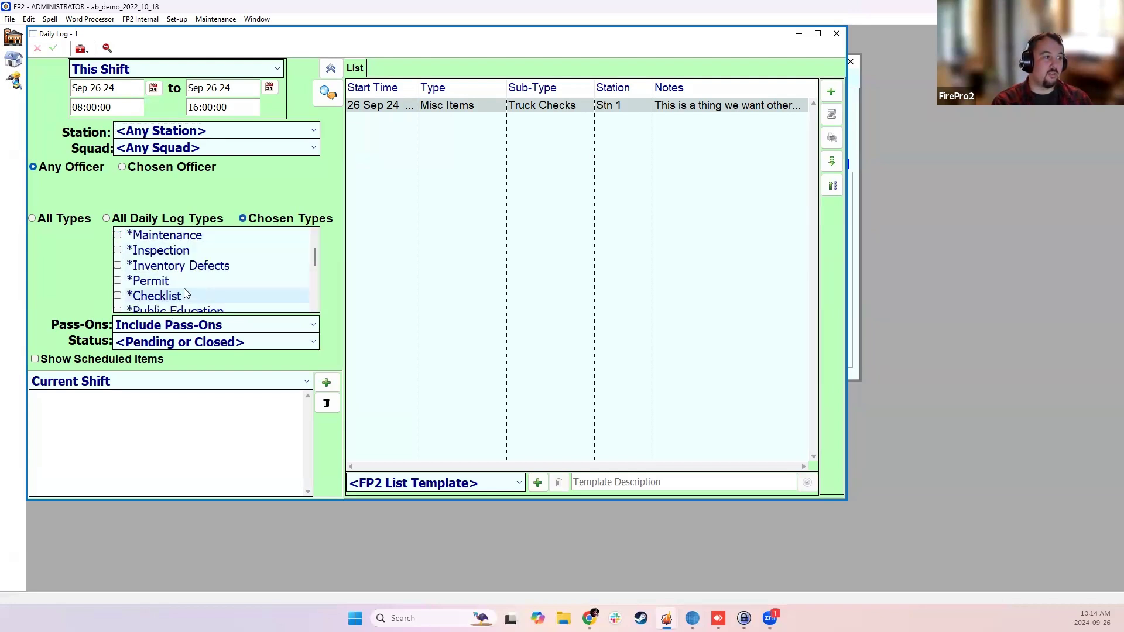
{"action": "scroll", "coordinate": [143, 290], "scroll_direction": "up", "scroll_amount": 1}
{"action": "left_click", "coordinate": [118, 266]}
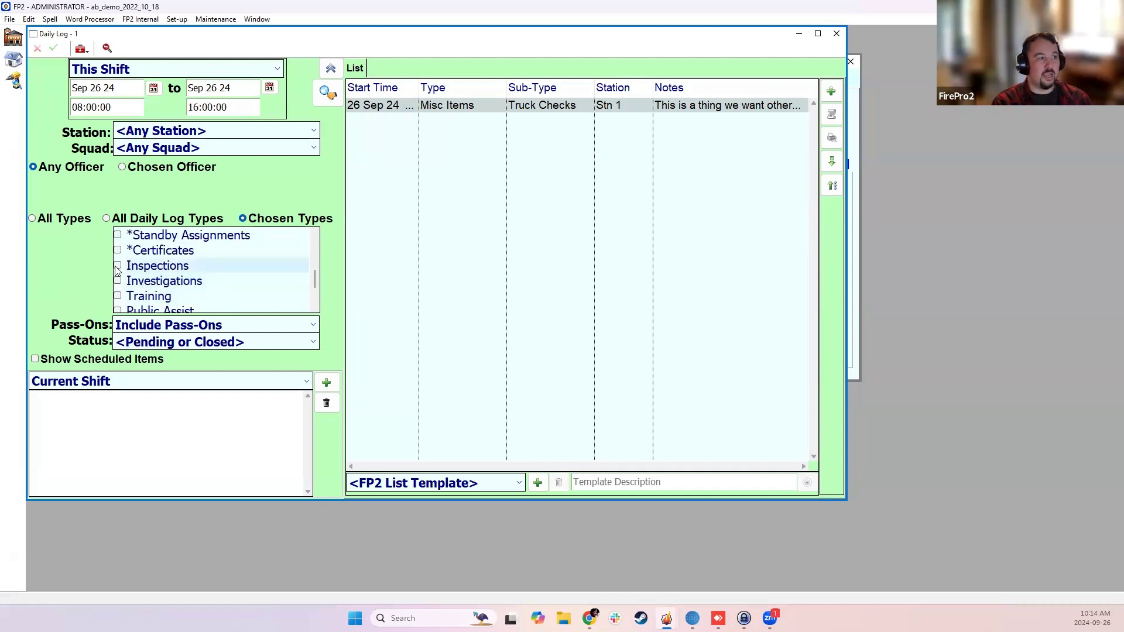
{"action": "scroll", "coordinate": [119, 287], "scroll_direction": "down", "scroll_amount": 2}
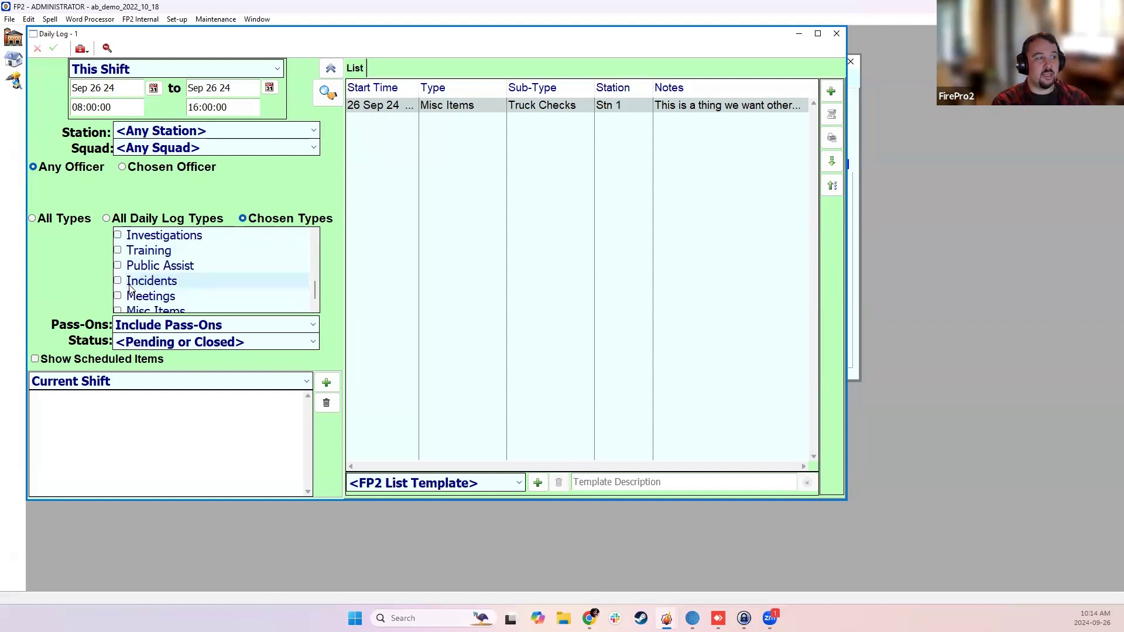
{"action": "left_click", "coordinate": [118, 295]}
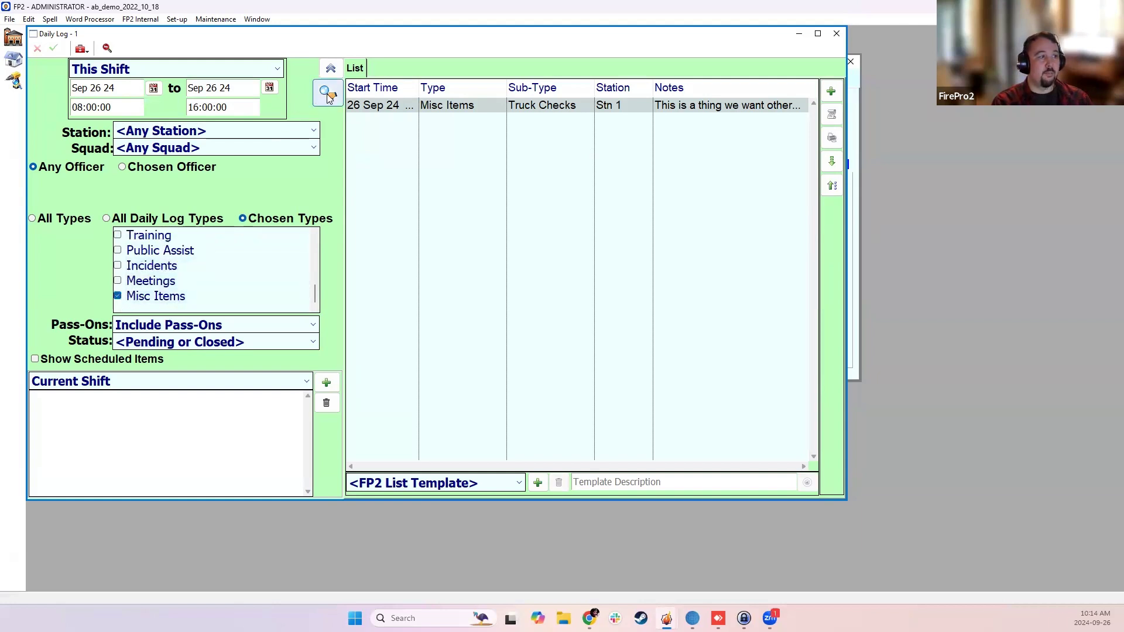
{"action": "scroll", "coordinate": [225, 286], "scroll_direction": "up", "scroll_amount": 3}
{"action": "scroll", "coordinate": [215, 292], "scroll_direction": "up", "scroll_amount": 2}
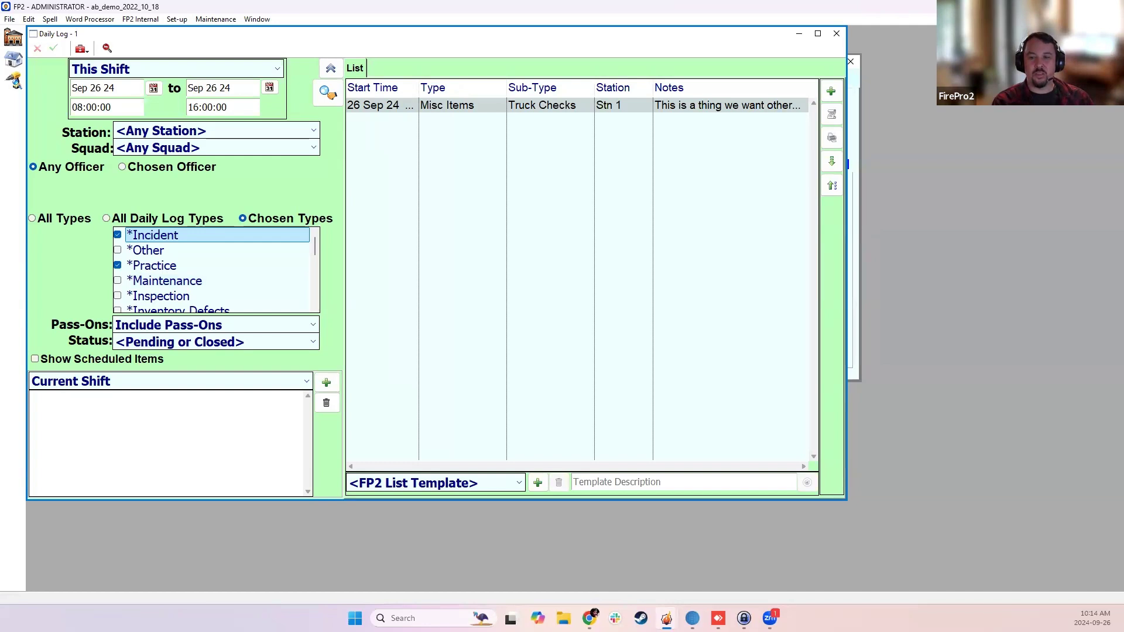
{"action": "scroll", "coordinate": [193, 269], "scroll_direction": "down", "scroll_amount": 3}
{"action": "scroll", "coordinate": [210, 290], "scroll_direction": "up", "scroll_amount": 3}
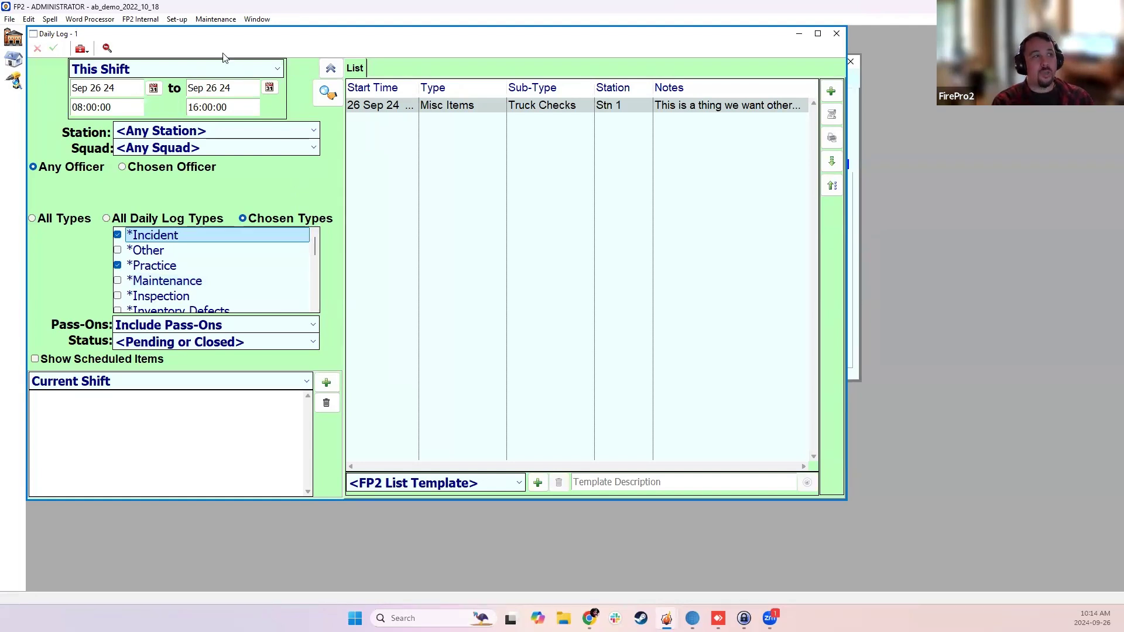
Step: Examine the custom field title options in the Daily Log section of the Custom Settings without filling them in
{"action": "left_click", "coordinate": [176, 20]}
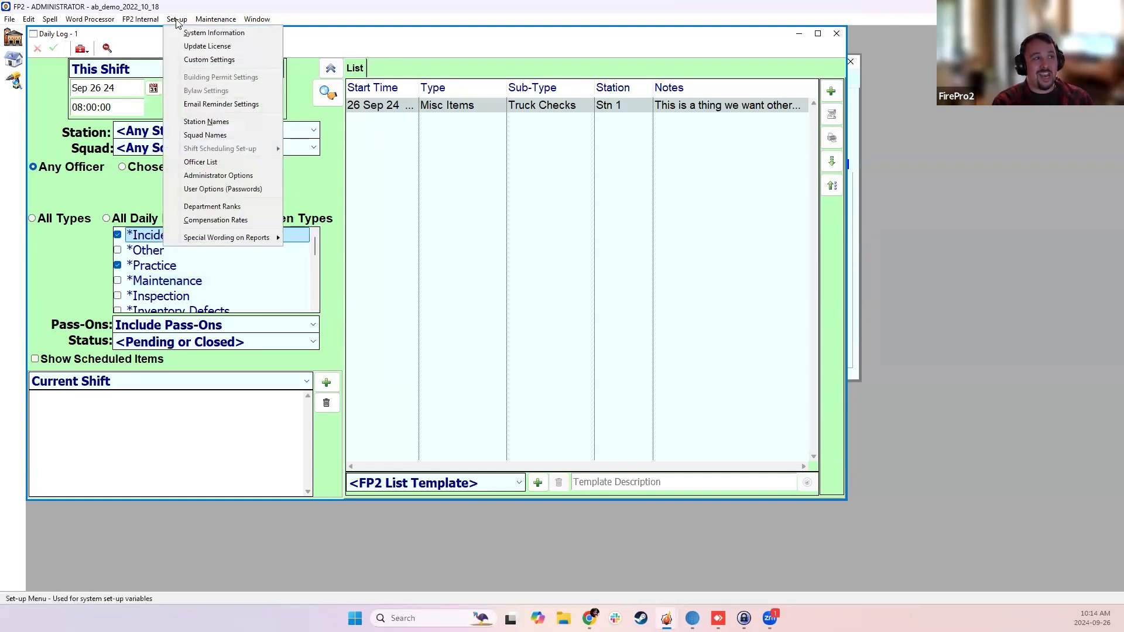
{"action": "left_click", "coordinate": [181, 60]}
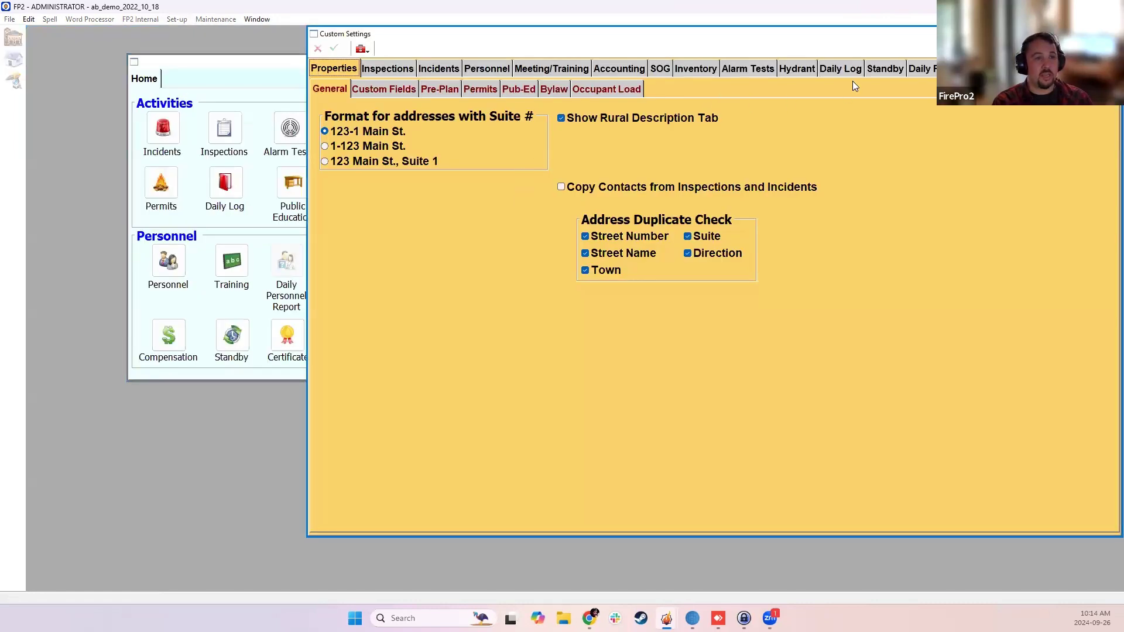
{"action": "left_click", "coordinate": [847, 72]}
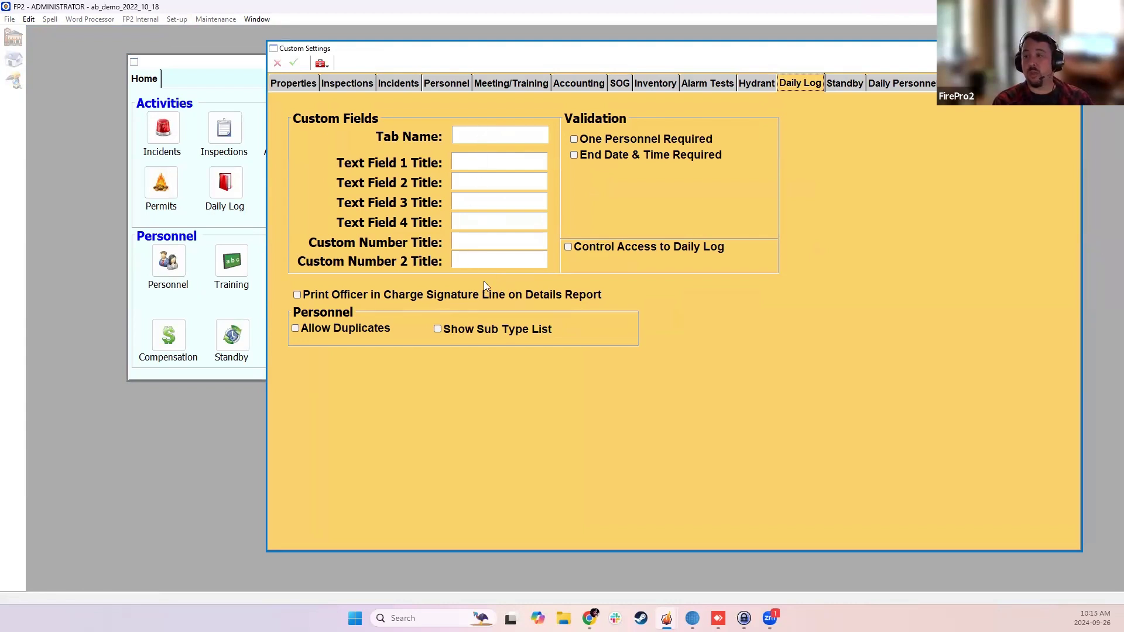
{"action": "left_click", "coordinate": [477, 156]}
{"action": "left_click", "coordinate": [479, 218]}
{"action": "left_click", "coordinate": [468, 240]}
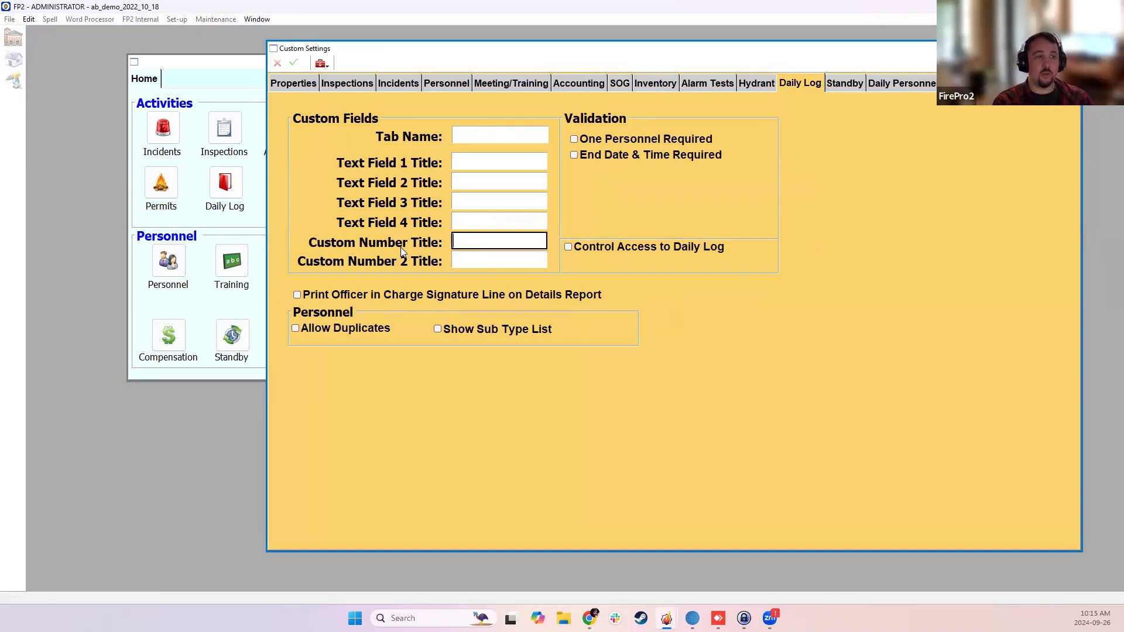
Step: Enable One Personnel Required, Print Officer in Charge Signature Line, Allow Duplicates and Show Sub Type List for the Daily Log, saving and closing the settings
{"action": "left_click", "coordinate": [610, 140]}
{"action": "left_click", "coordinate": [609, 155]}
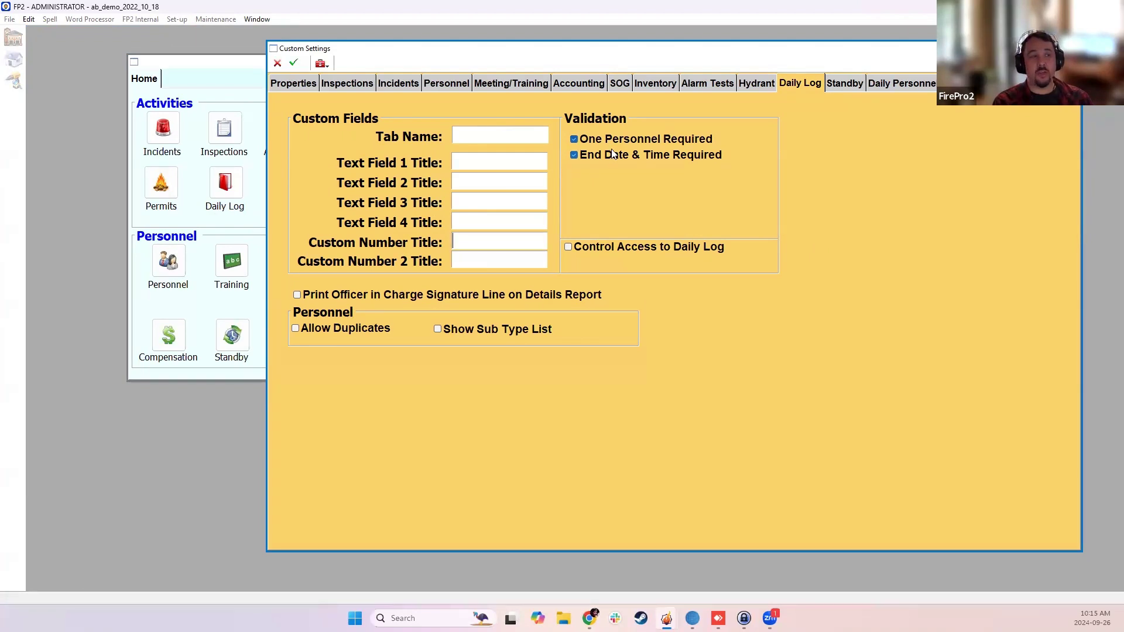
{"action": "left_click", "coordinate": [611, 155]}
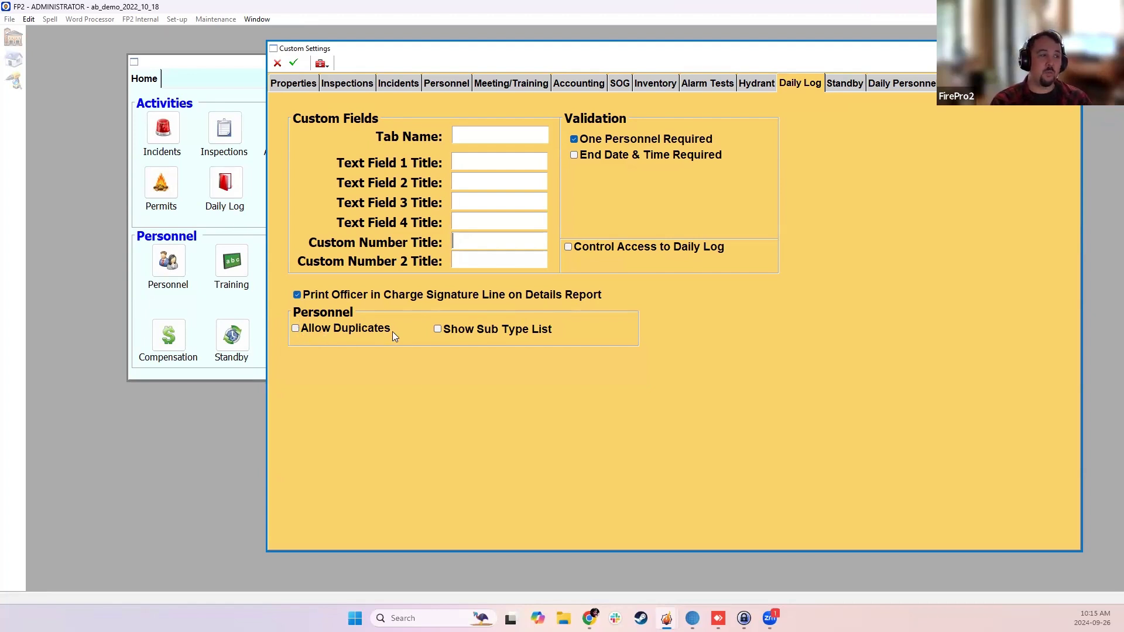
{"action": "left_click", "coordinate": [322, 330]}
{"action": "left_click", "coordinate": [490, 328]}
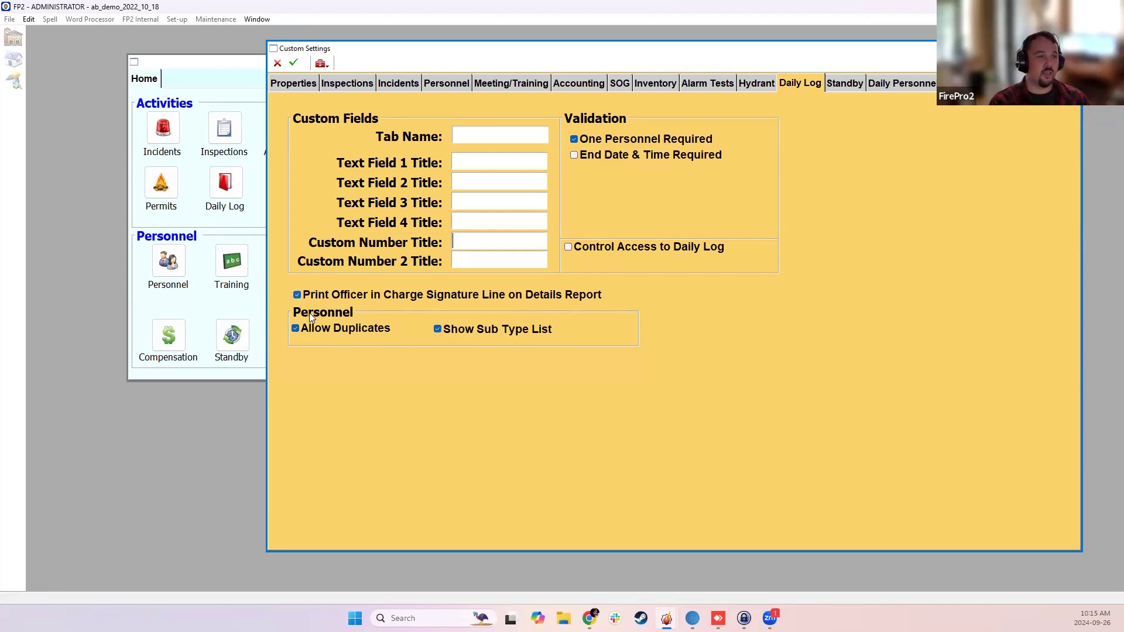
{"action": "left_click", "coordinate": [293, 63]}
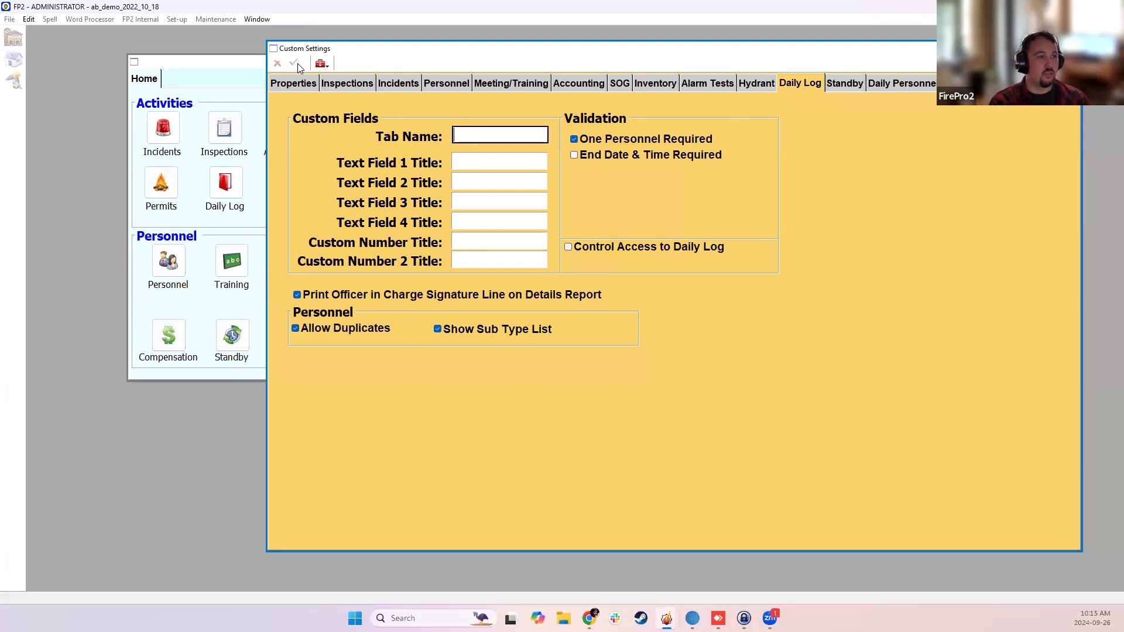
{"action": "left_click", "coordinate": [1072, 48]}
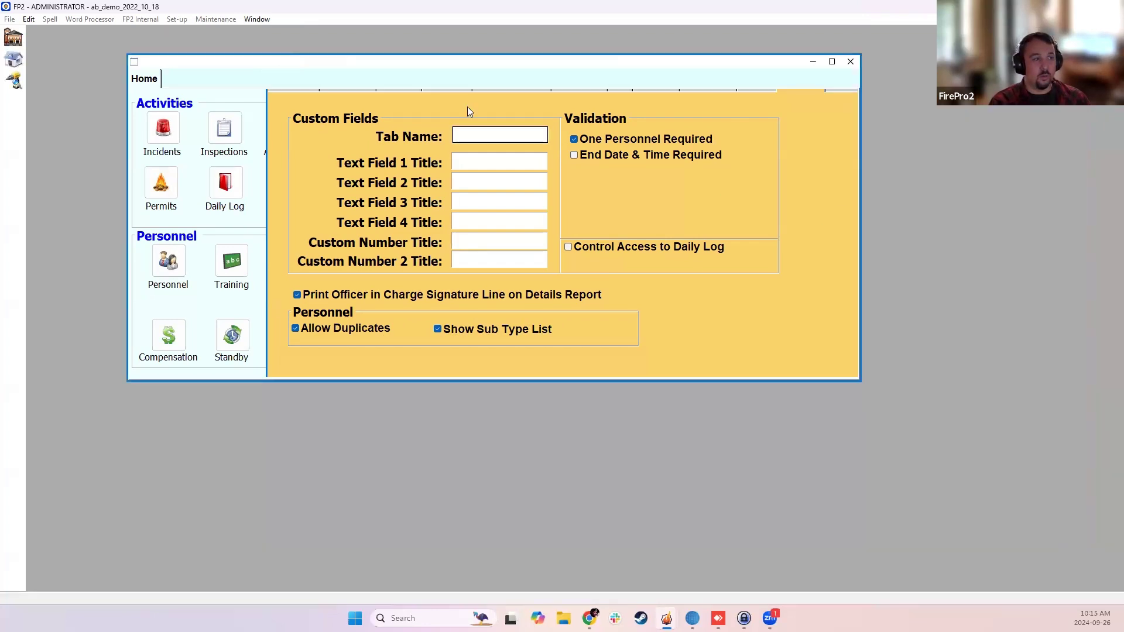
Step: Open the Daily Log, start a new entry and set its station to Stn 1, keeping the default begin date and time
{"action": "left_click", "coordinate": [237, 181]}
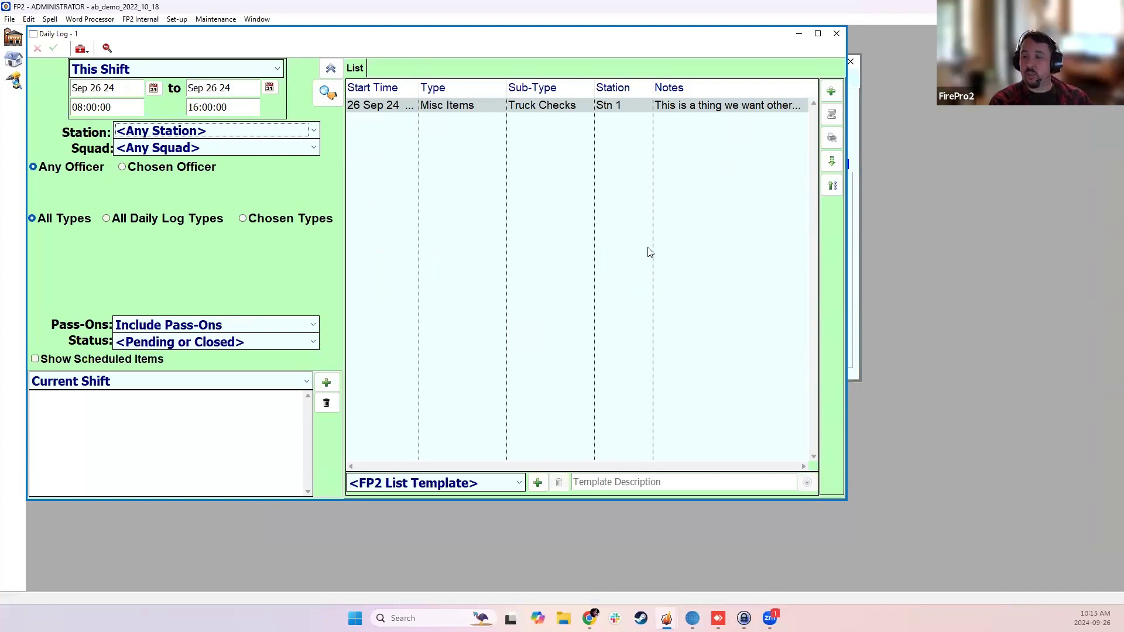
{"action": "left_click", "coordinate": [832, 94]}
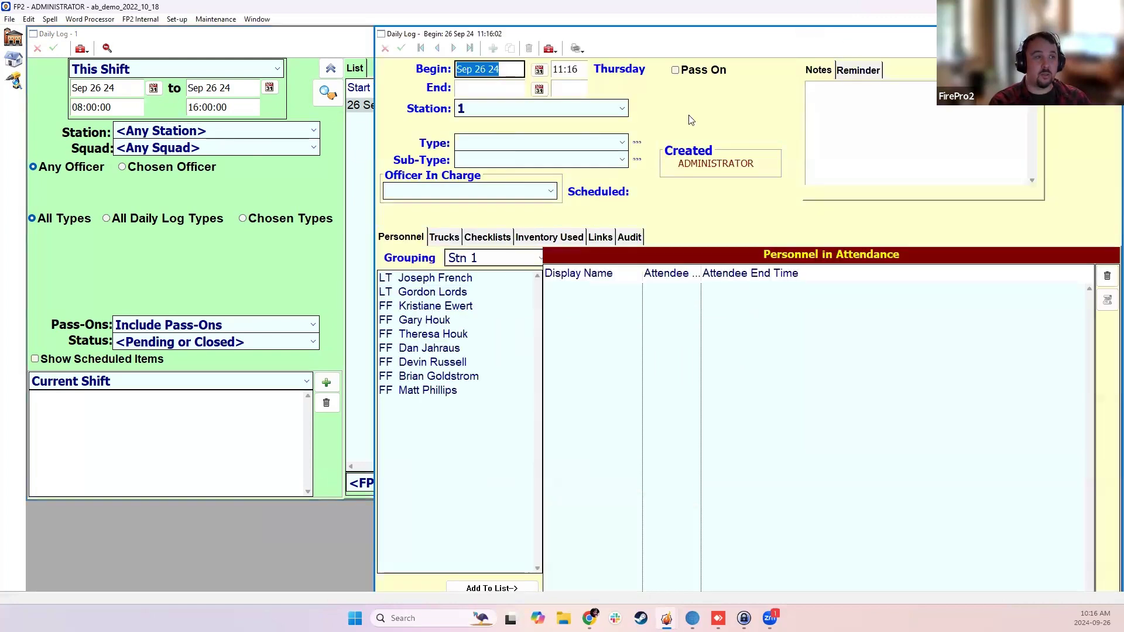
{"action": "left_click_drag", "start_coordinate": [601, 43], "coordinate": [267, 43]}
{"action": "left_click", "coordinate": [177, 65]}
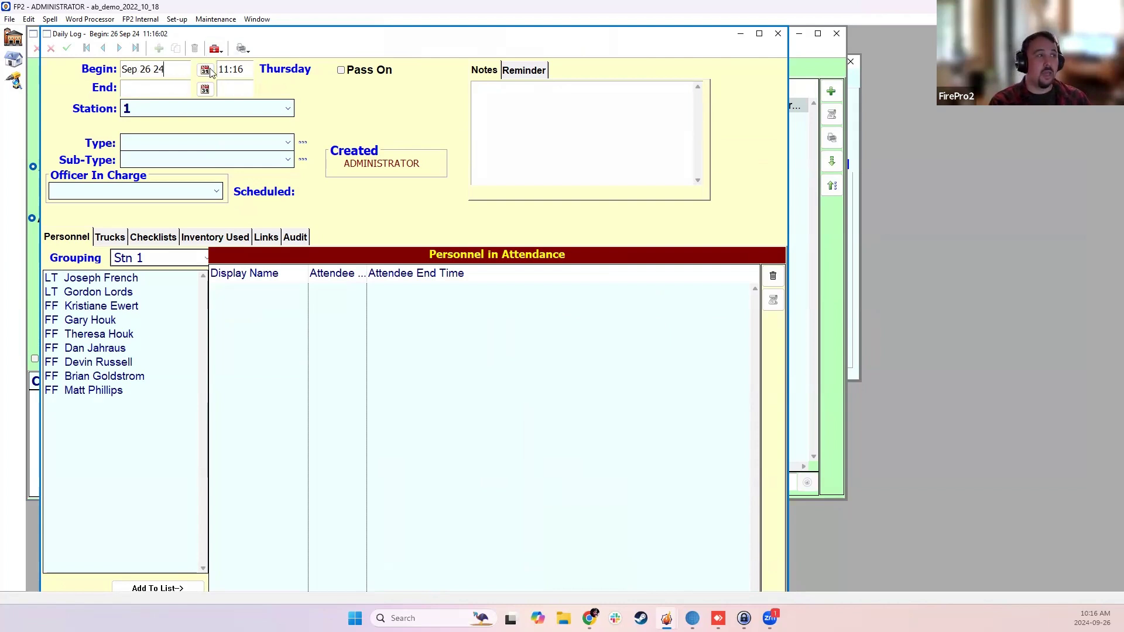
{"action": "left_click", "coordinate": [236, 70]}
{"action": "left_click", "coordinate": [248, 75]}
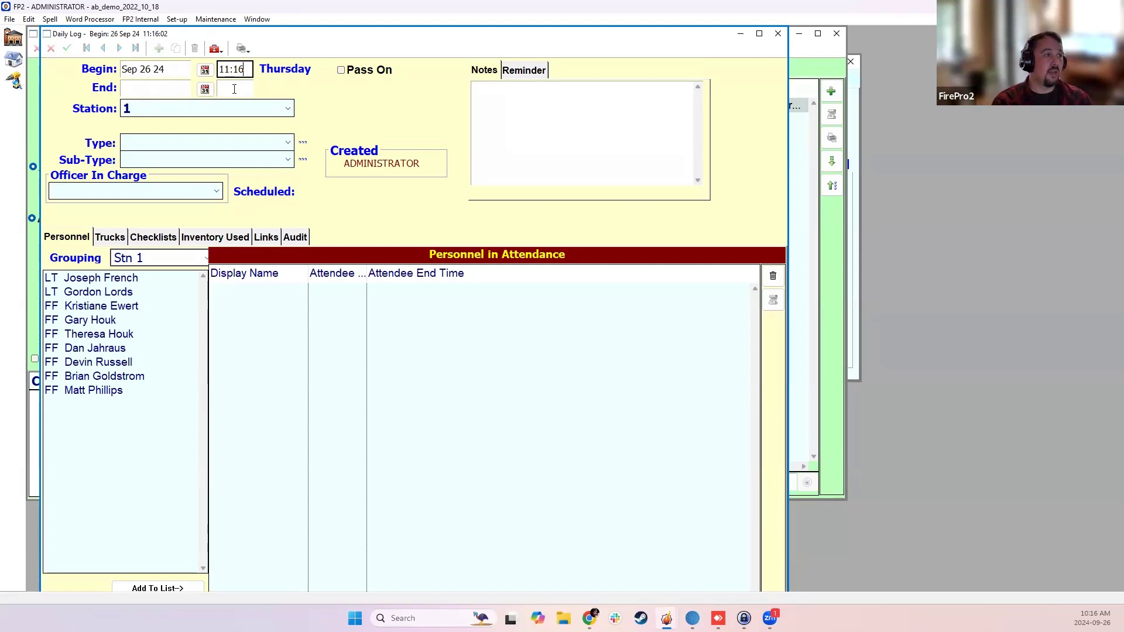
{"action": "left_click", "coordinate": [268, 107]}
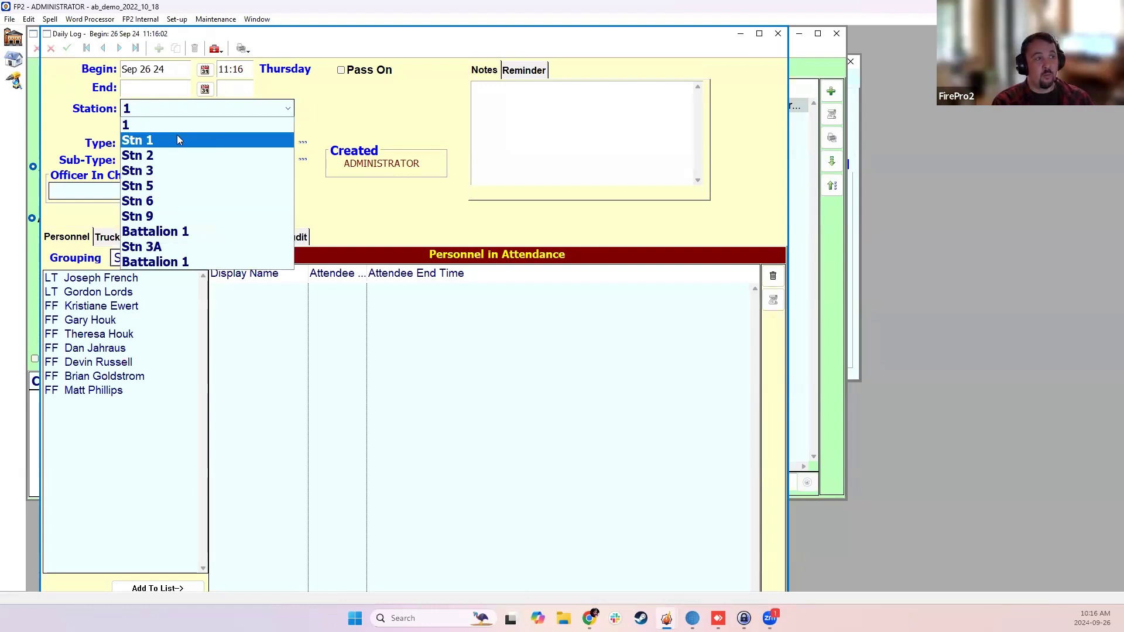
{"action": "left_click", "coordinate": [138, 148]}
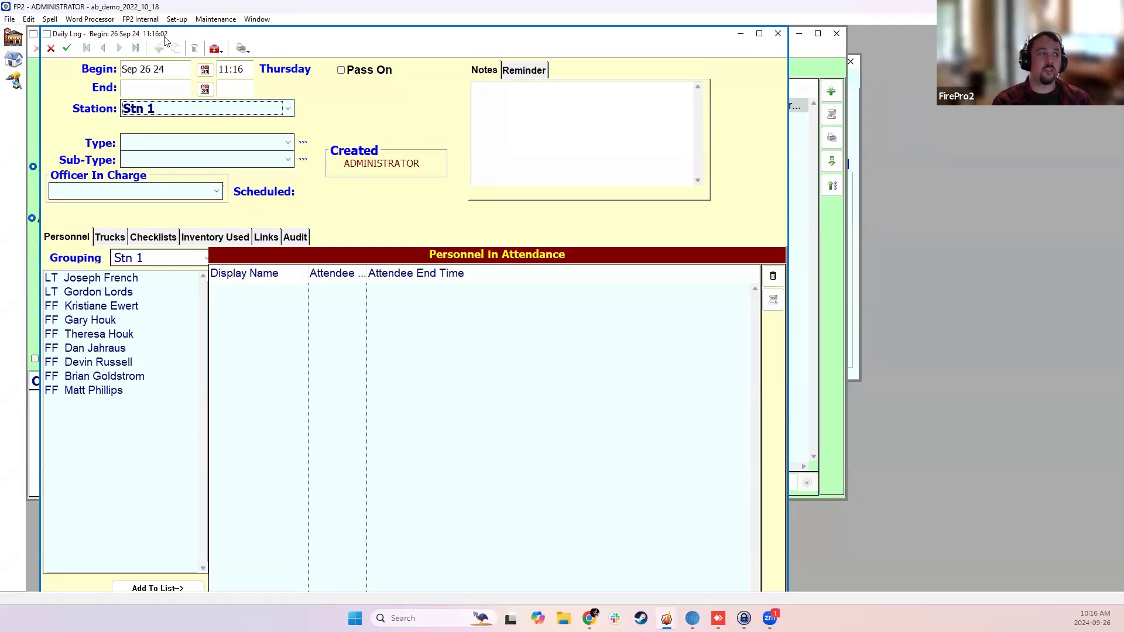
Step: Set the new entry's type to Misc Items with sub-type Truck Checks, and choose the FPO as Officer In Charge
{"action": "left_click", "coordinate": [140, 143]}
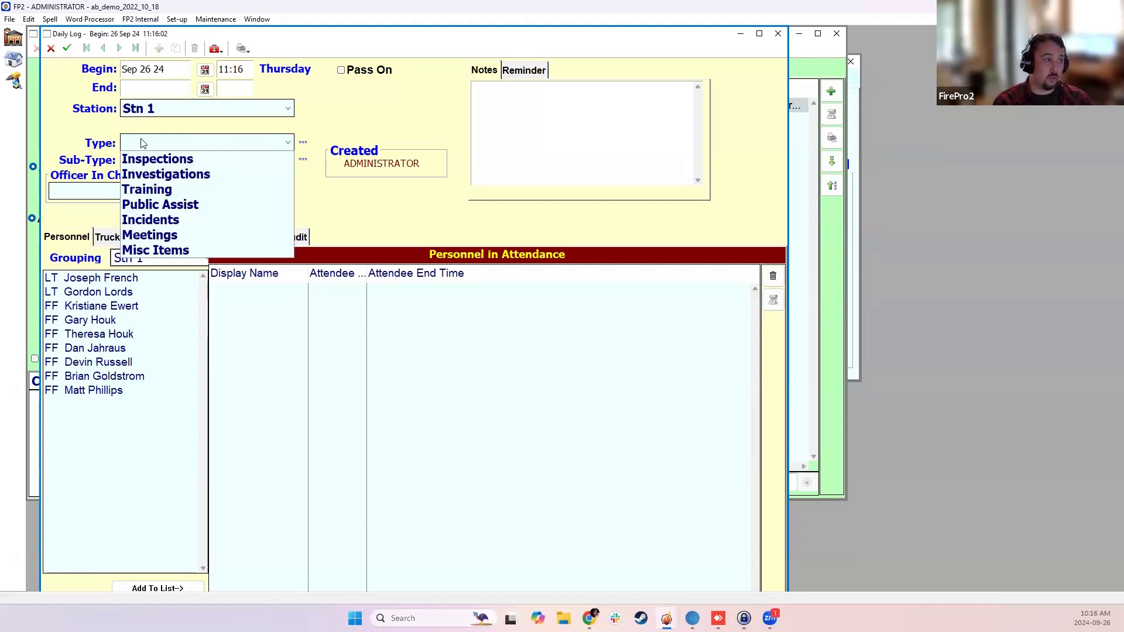
{"action": "left_click", "coordinate": [79, 142]}
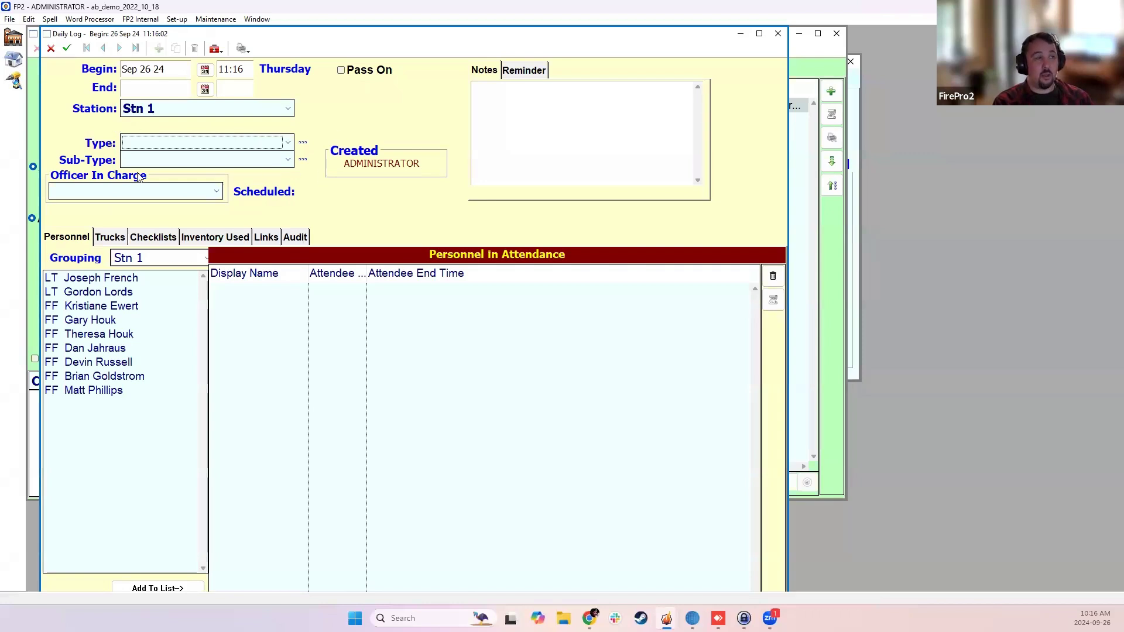
{"action": "left_click", "coordinate": [145, 142]}
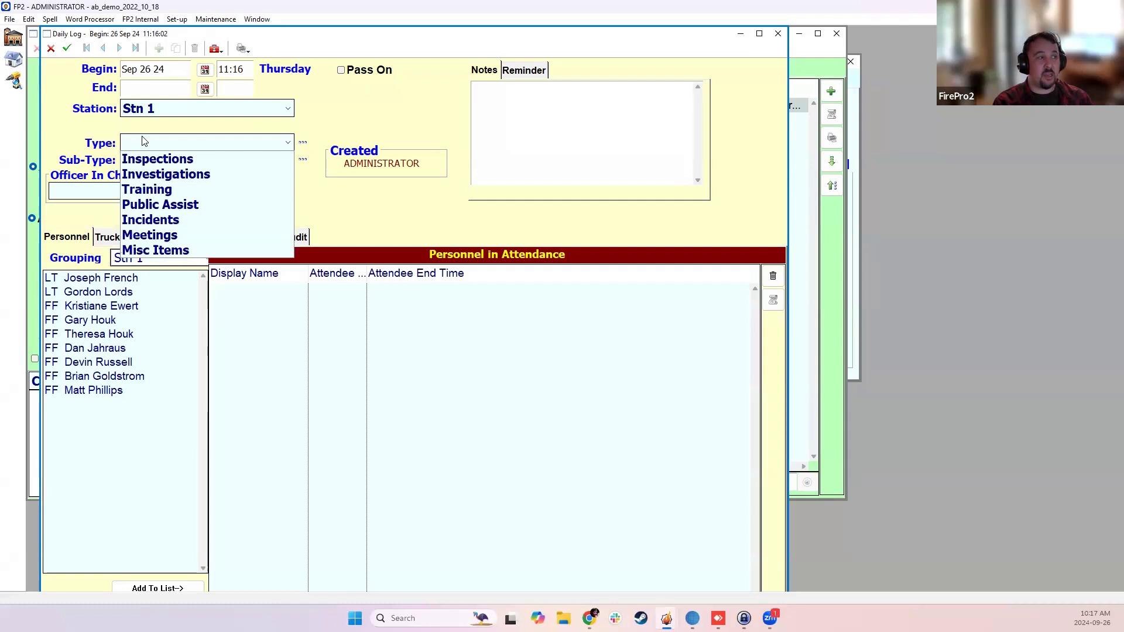
{"action": "left_click", "coordinate": [89, 139]}
{"action": "left_click", "coordinate": [134, 157]}
{"action": "left_click", "coordinate": [135, 157]}
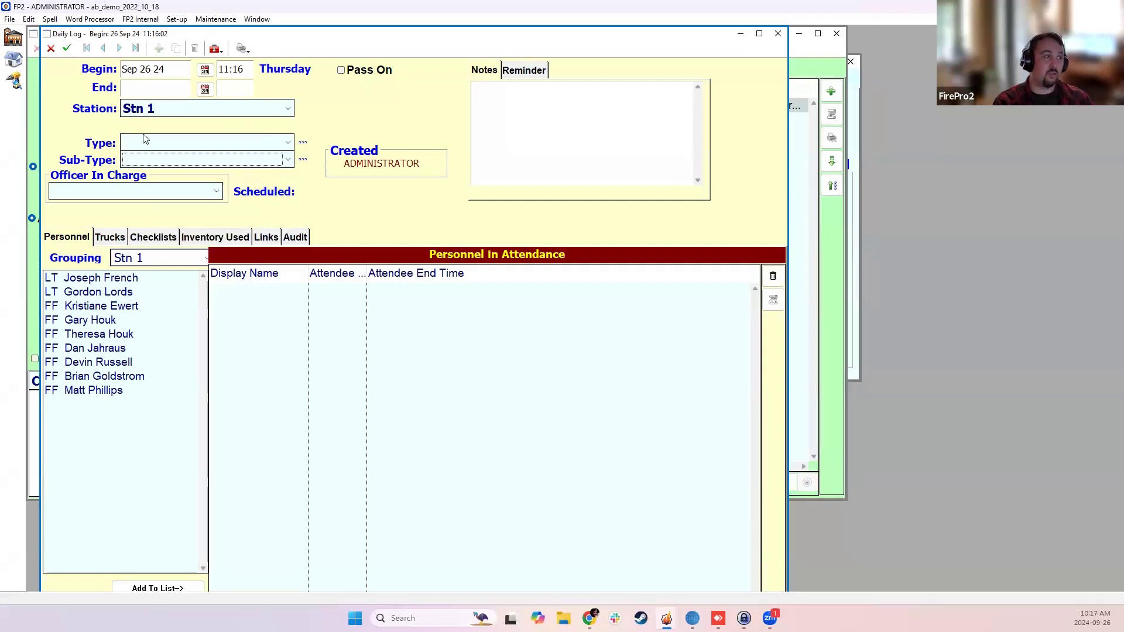
{"action": "left_click", "coordinate": [141, 142]}
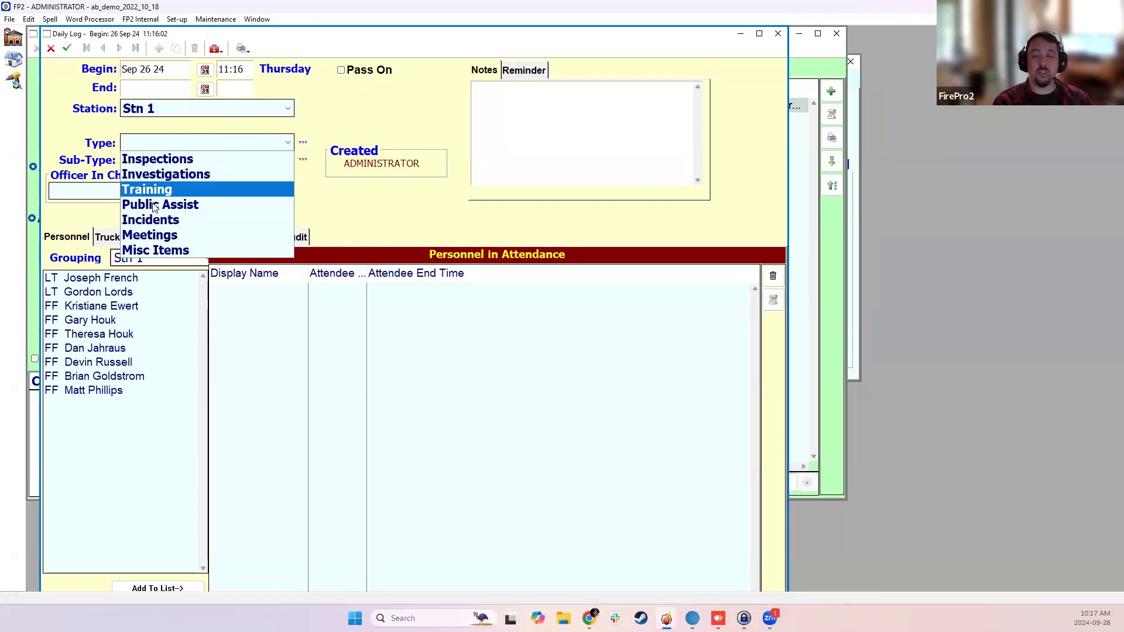
{"action": "left_click", "coordinate": [152, 251]}
{"action": "left_click", "coordinate": [211, 160]}
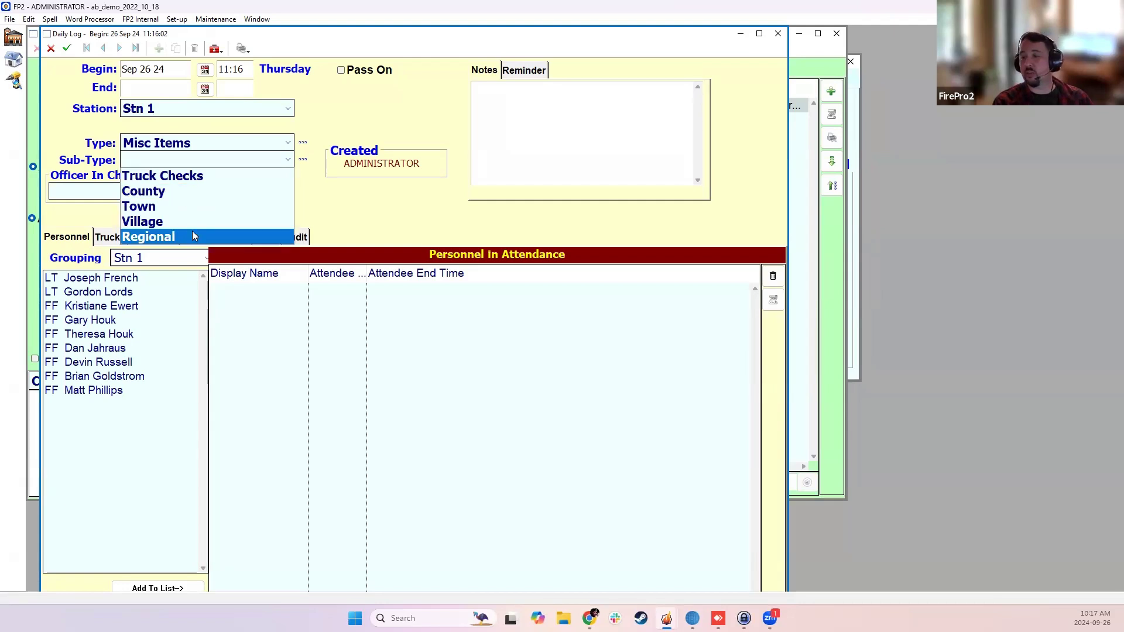
{"action": "left_click", "coordinate": [200, 182]}
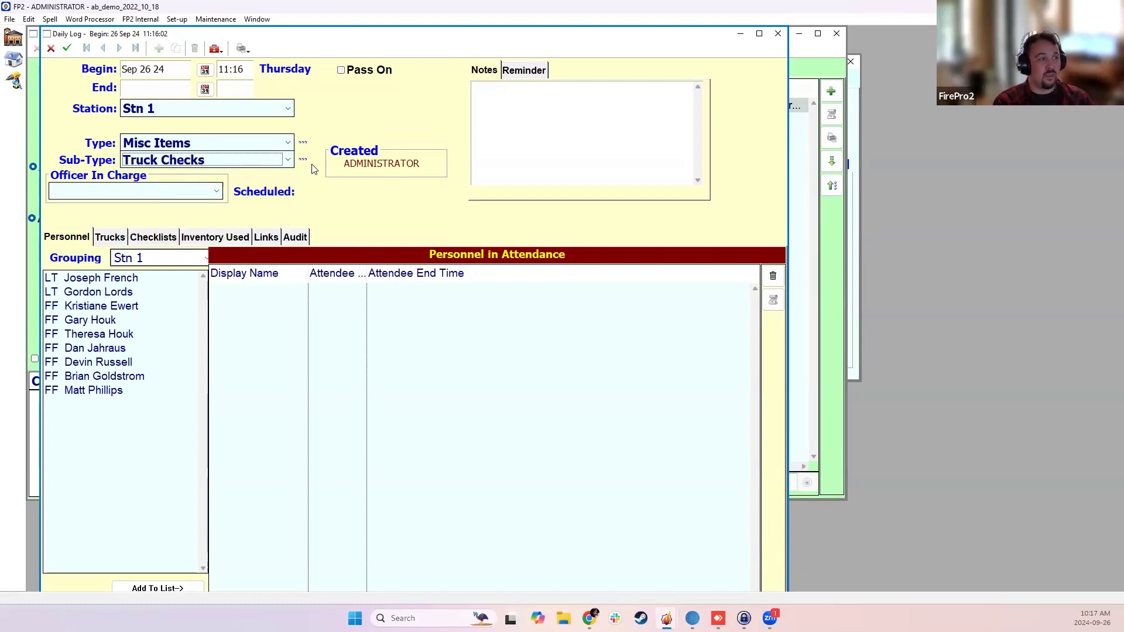
{"action": "left_click", "coordinate": [115, 196]}
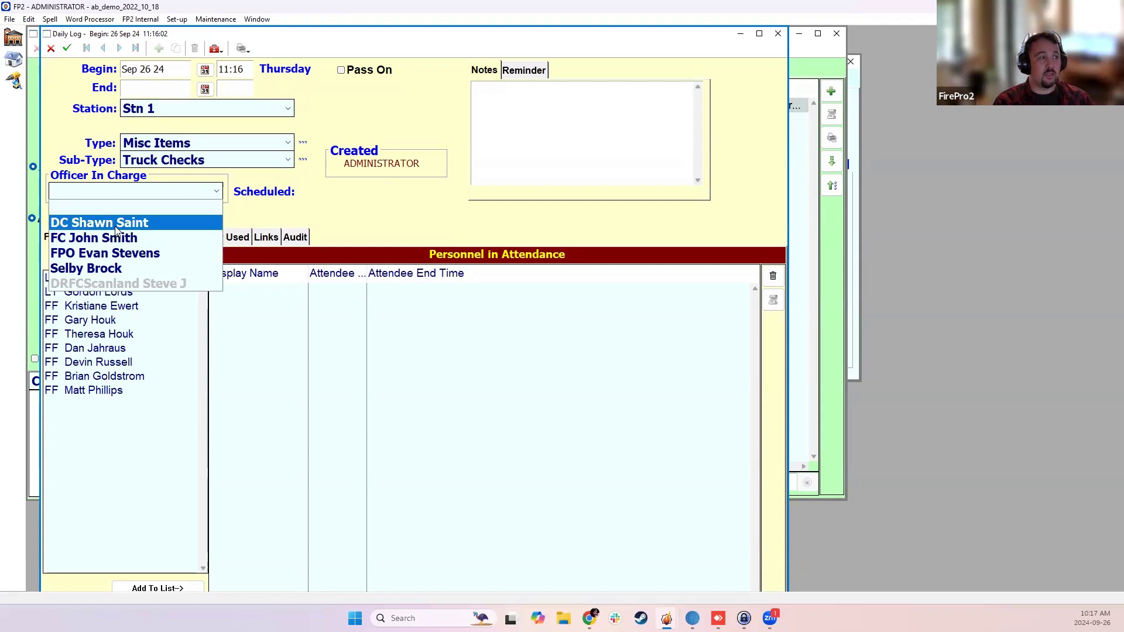
{"action": "left_click", "coordinate": [159, 253]}
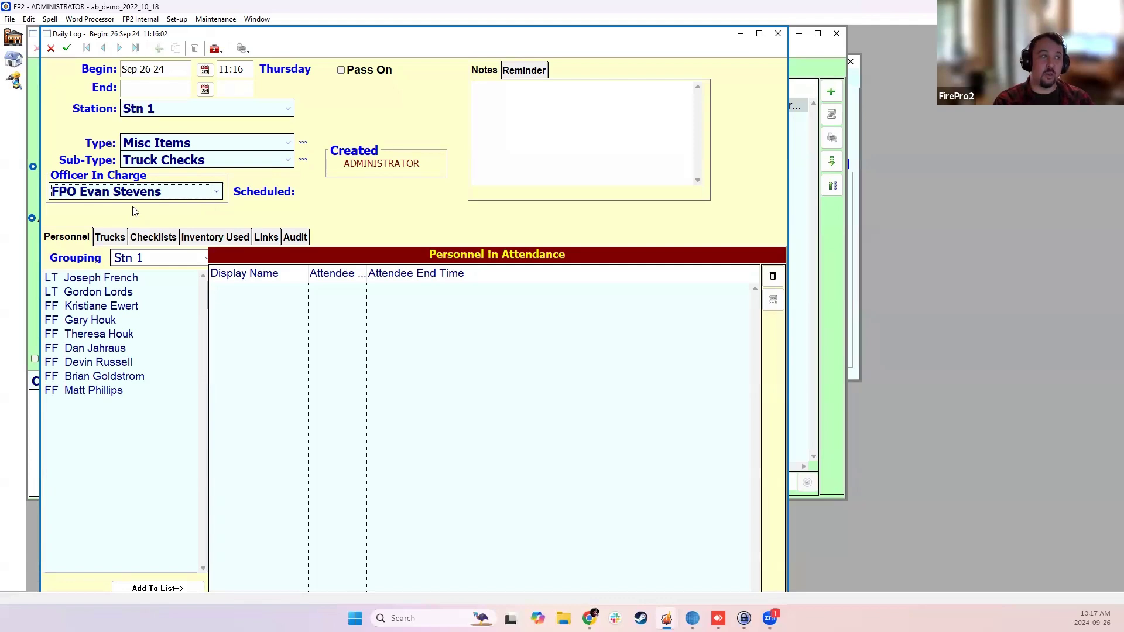
Step: Check the Daily Log Officer role among the officer settings of the Fire Chief's personnel record, and return to the log entry without saving changes
{"action": "left_click", "coordinate": [854, 122]}
{"action": "left_click", "coordinate": [168, 261]}
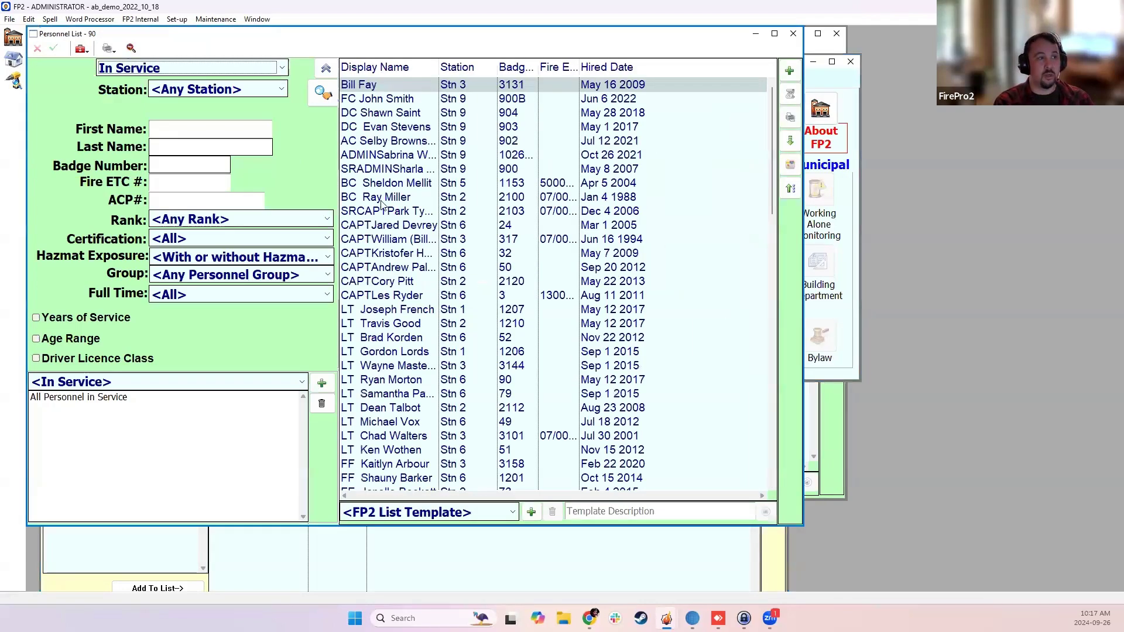
{"action": "left_click", "coordinate": [373, 102]}
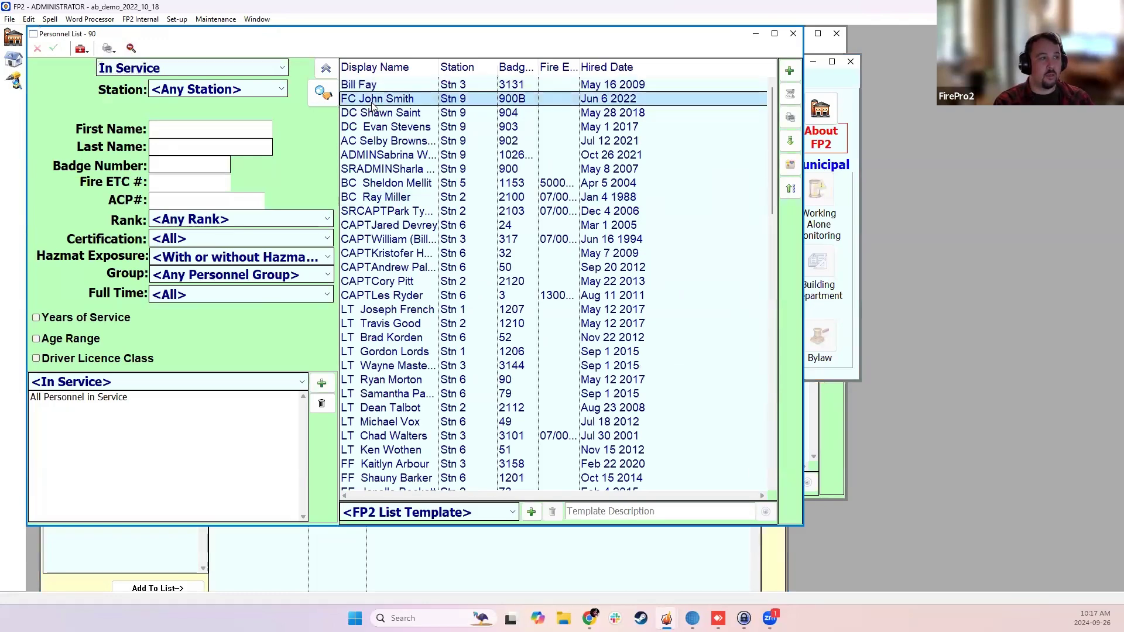
{"action": "double_click", "coordinate": [380, 105]}
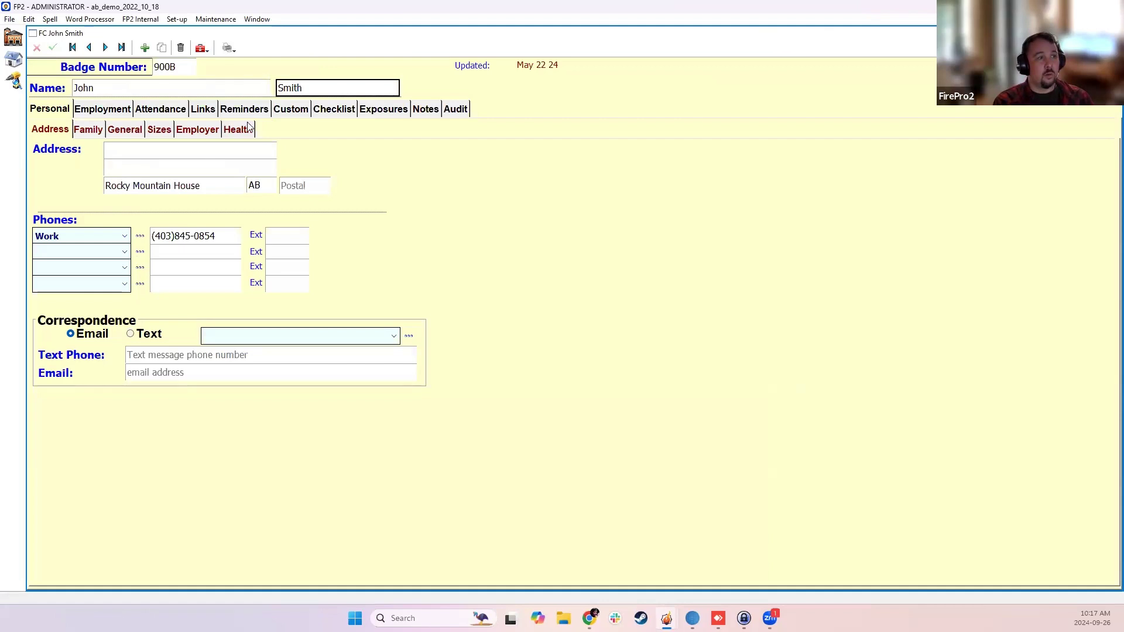
{"action": "left_click", "coordinate": [125, 110]}
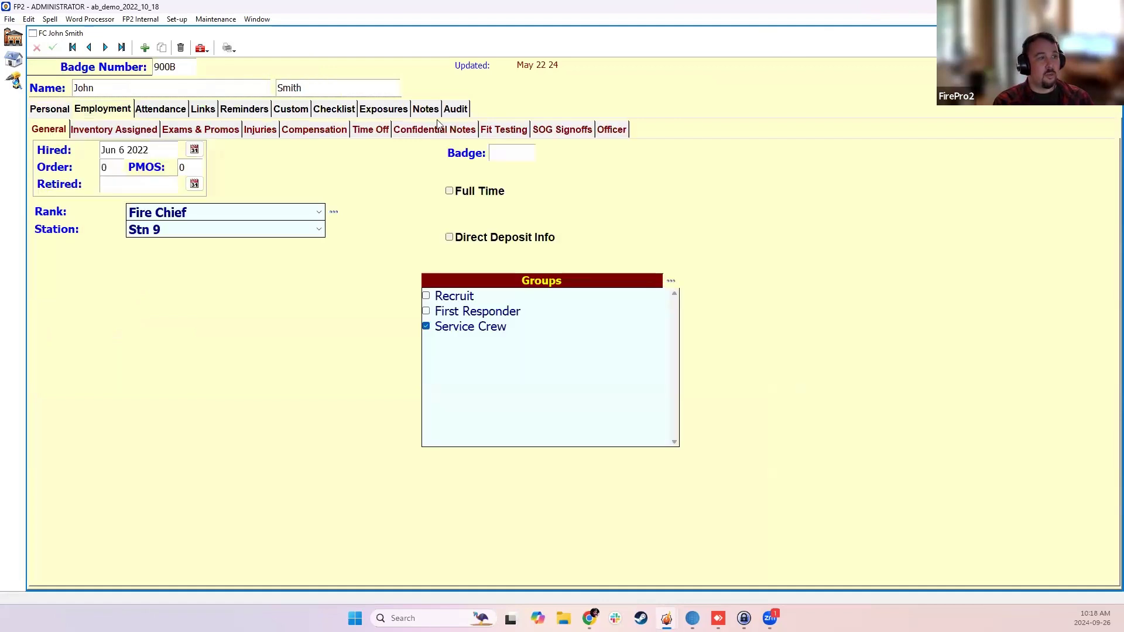
{"action": "left_click", "coordinate": [617, 130]}
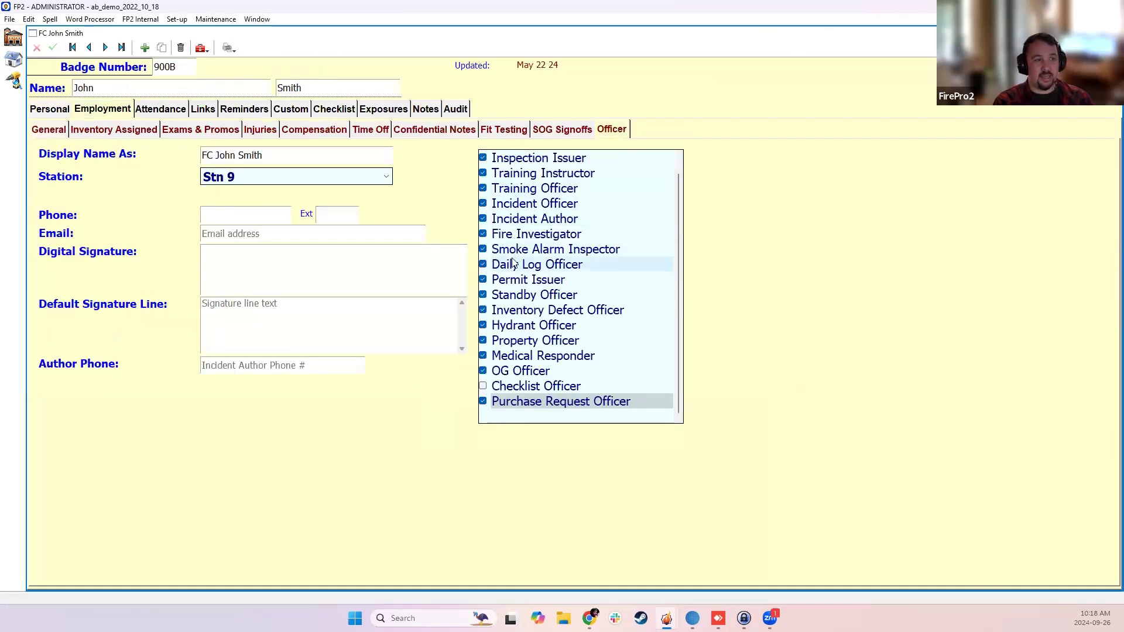
{"action": "left_click", "coordinate": [533, 267]}
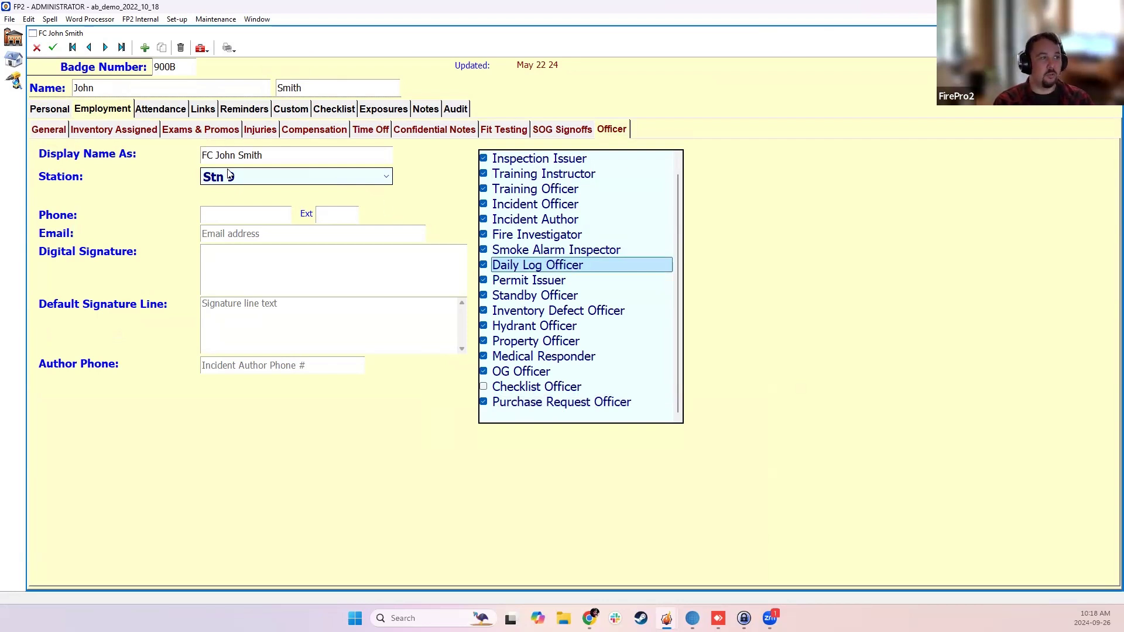
{"action": "left_click", "coordinate": [36, 48]}
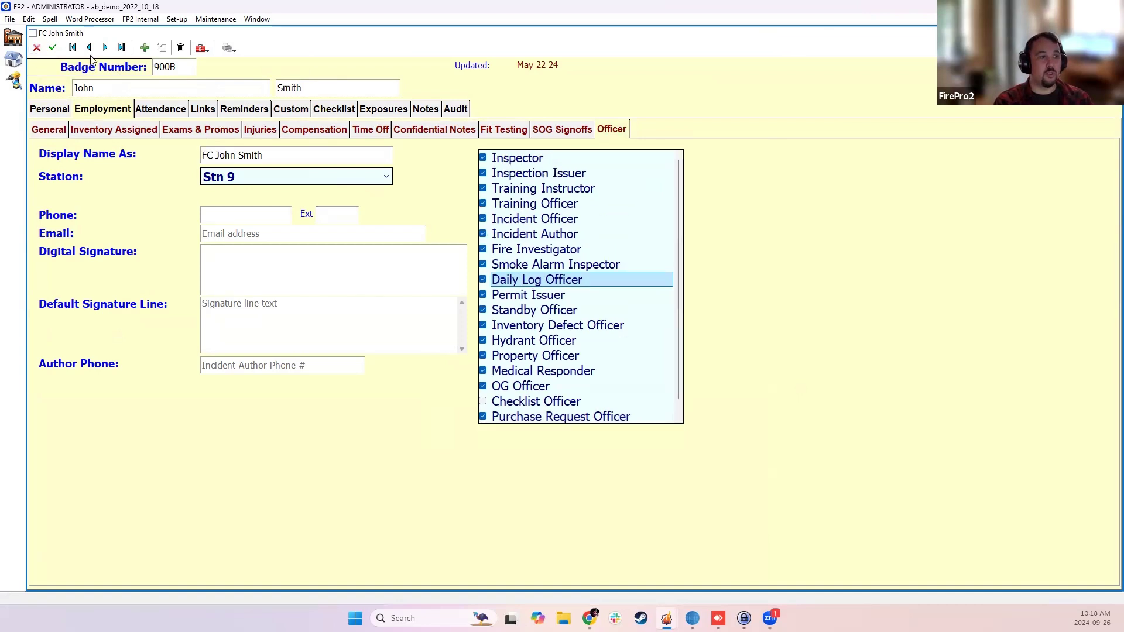
{"action": "left_click", "coordinate": [1112, 33]}
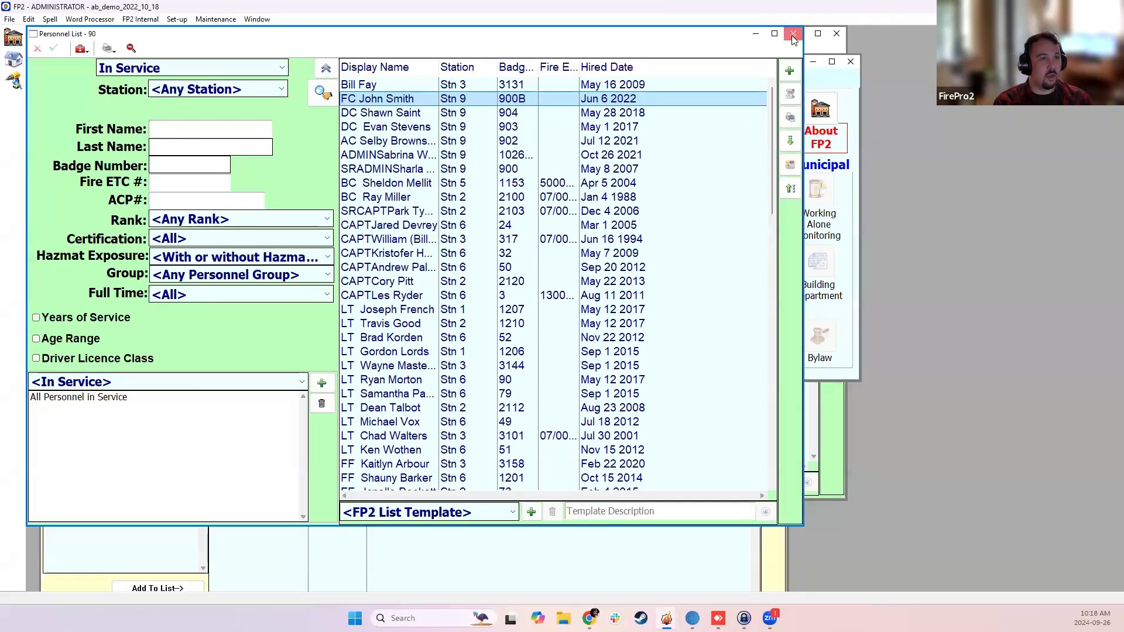
{"action": "left_click", "coordinate": [793, 33]}
{"action": "left_click", "coordinate": [428, 487]}
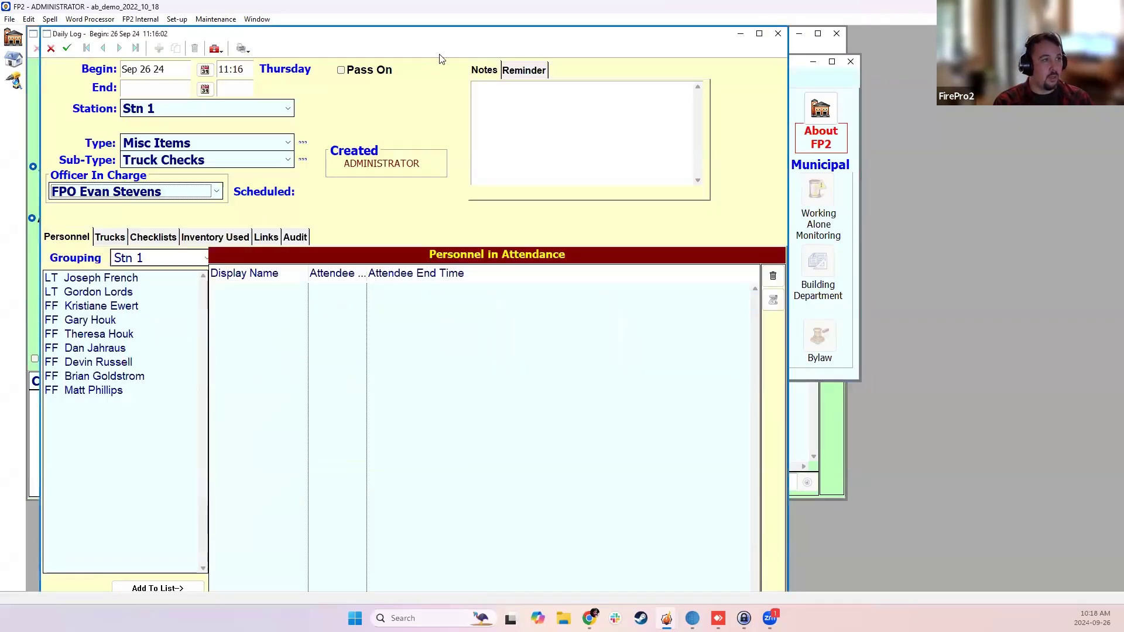
Step: Add the fourth, sixth and eighth members of the Stn 1 grouping to Personnel in Attendance
{"action": "left_click_drag", "start_coordinate": [462, 33], "coordinate": [470, 31]}
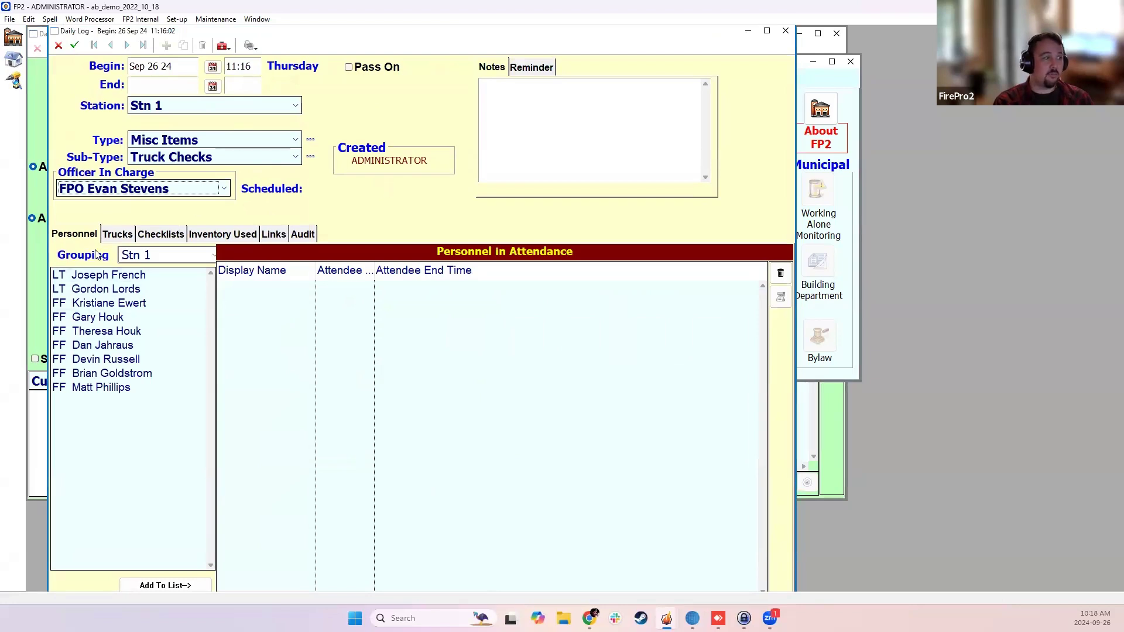
{"action": "double_click", "coordinate": [93, 318]}
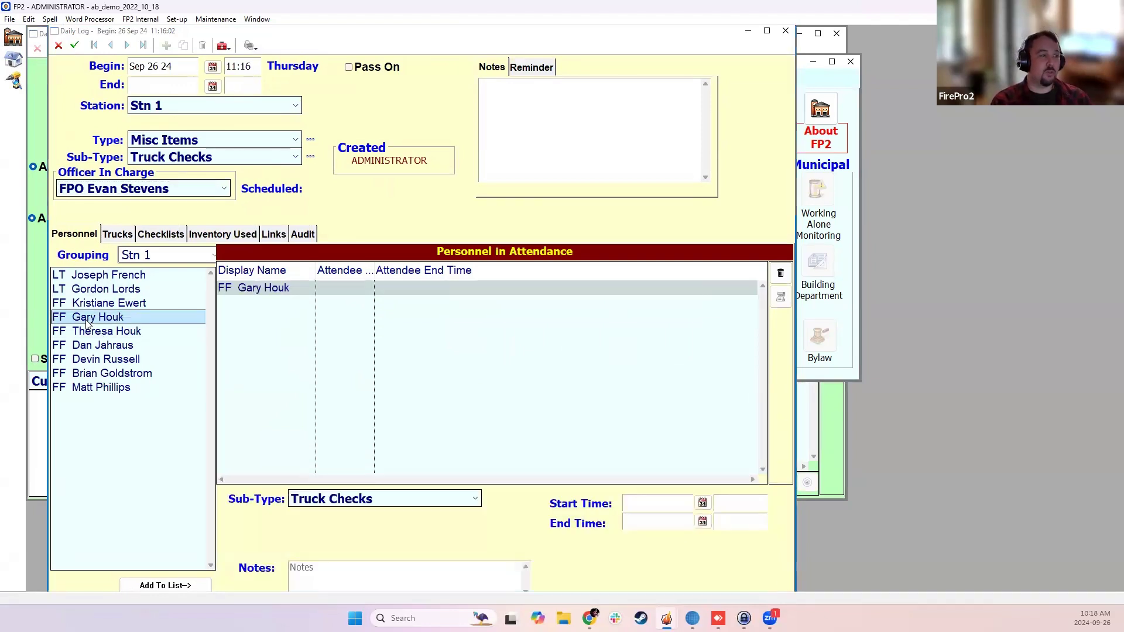
{"action": "double_click", "coordinate": [108, 348]}
{"action": "double_click", "coordinate": [114, 374]}
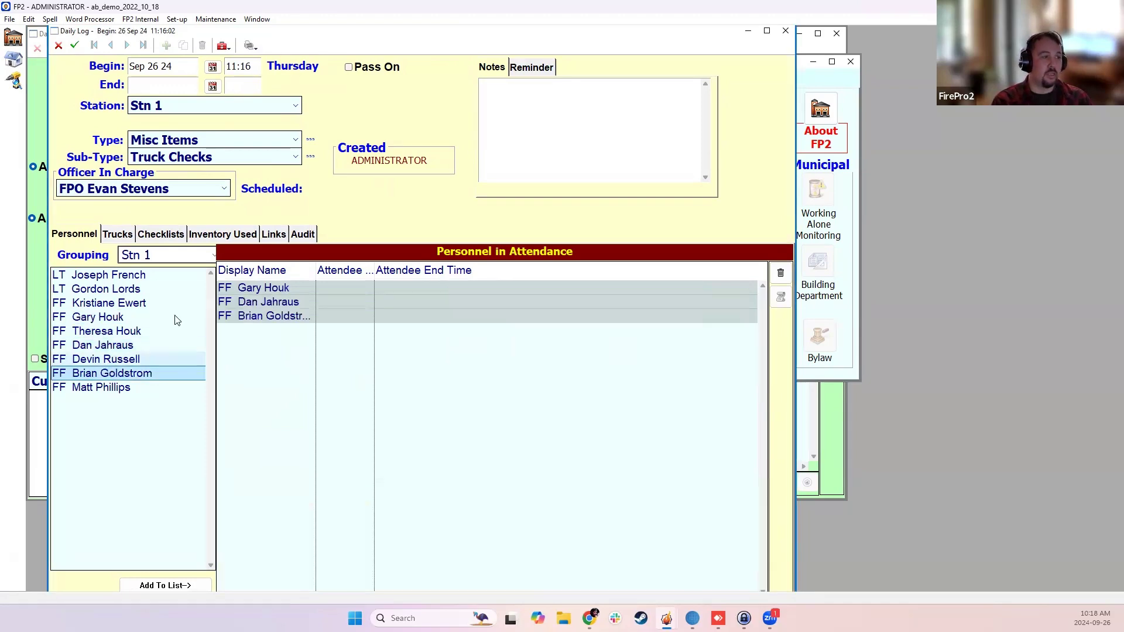
Step: View the personnel available in the Crew 1 grouping, and return the grouping to Stn 1
{"action": "left_click", "coordinate": [136, 257]}
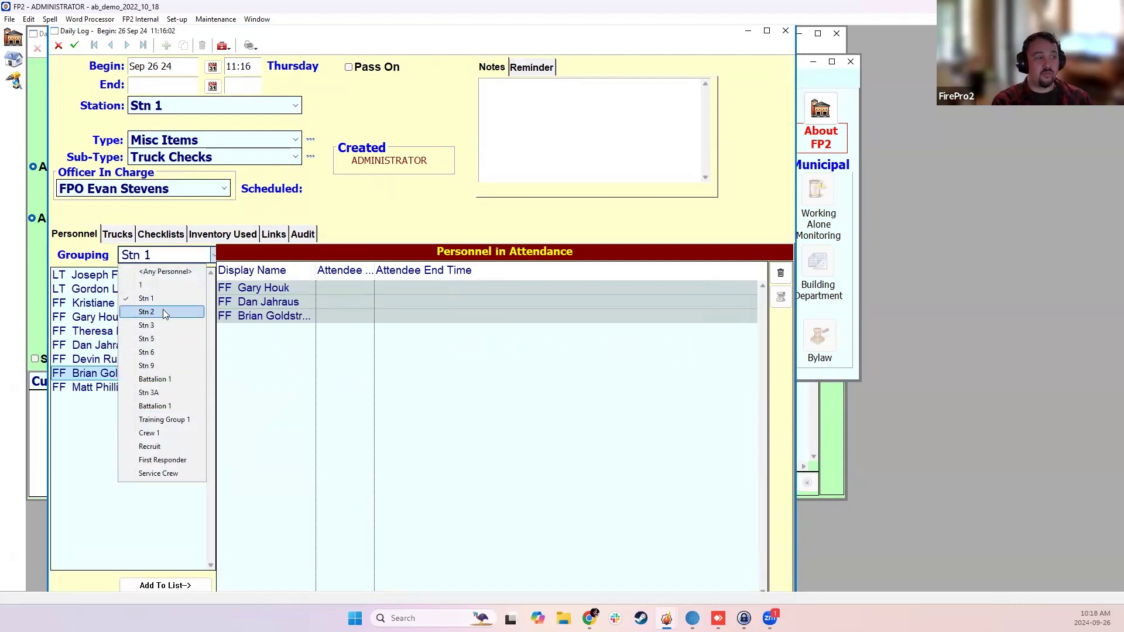
{"action": "left_click", "coordinate": [161, 438]}
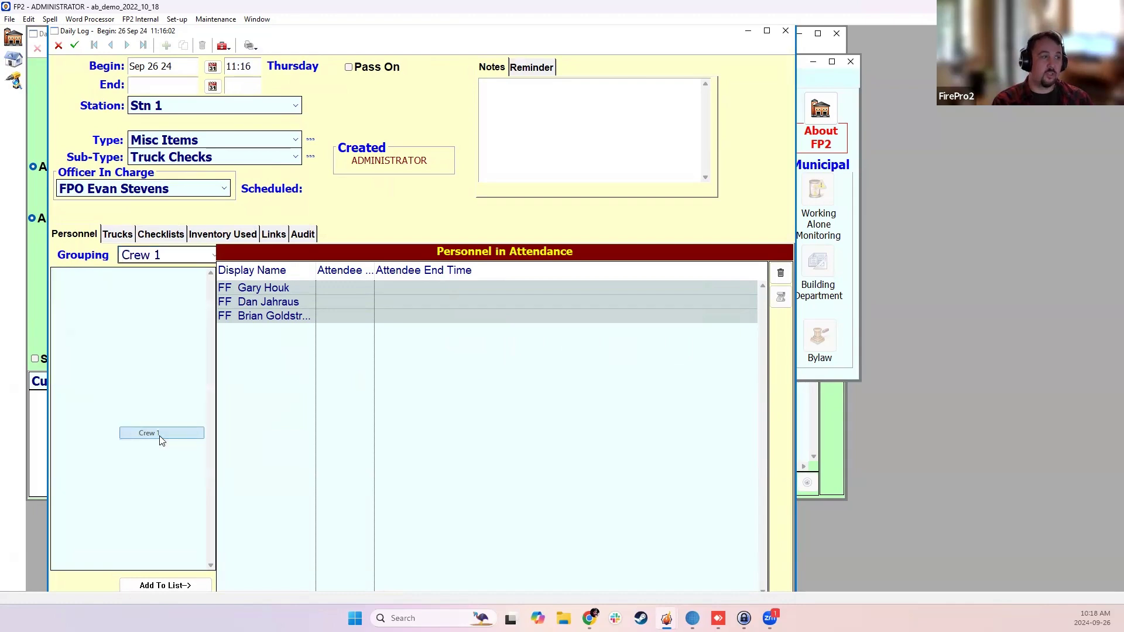
{"action": "left_click", "coordinate": [145, 261]}
{"action": "left_click", "coordinate": [146, 299]}
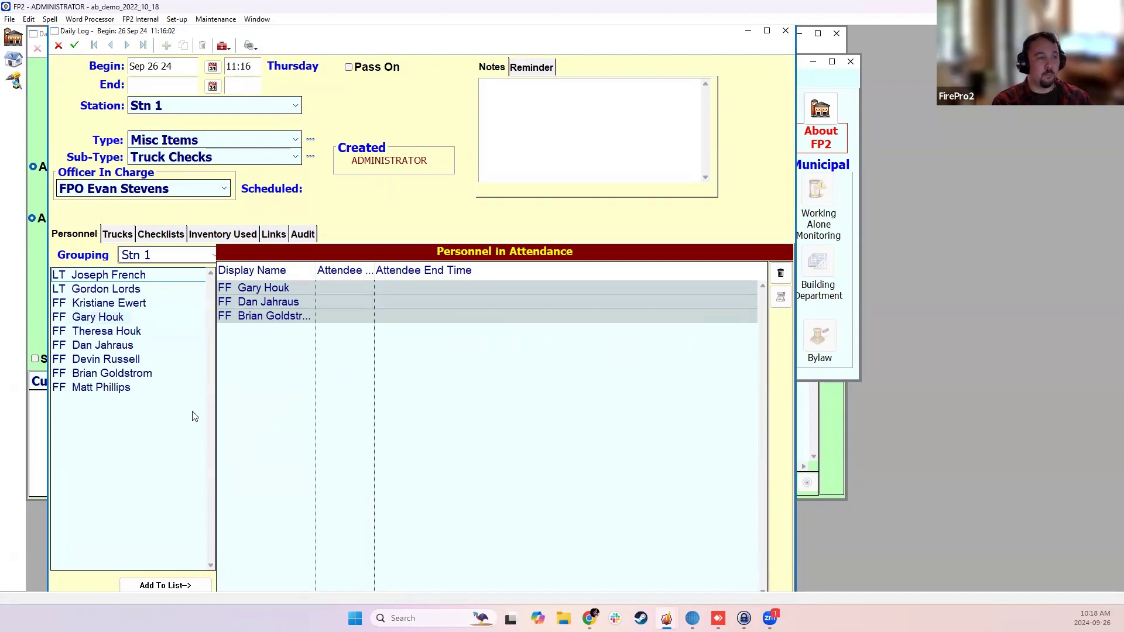
Step: Select the first attendee and look through the sub-type choices, keeping Truck Checks
{"action": "left_click", "coordinate": [767, 32]}
{"action": "left_click", "coordinate": [280, 292]}
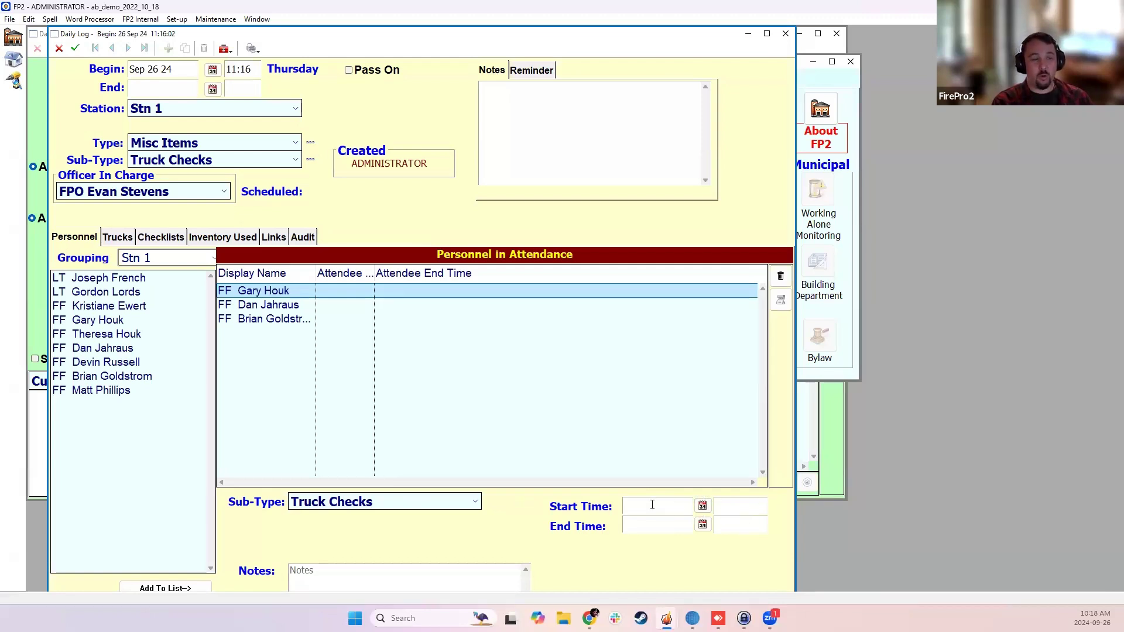
{"action": "left_click", "coordinate": [327, 505]}
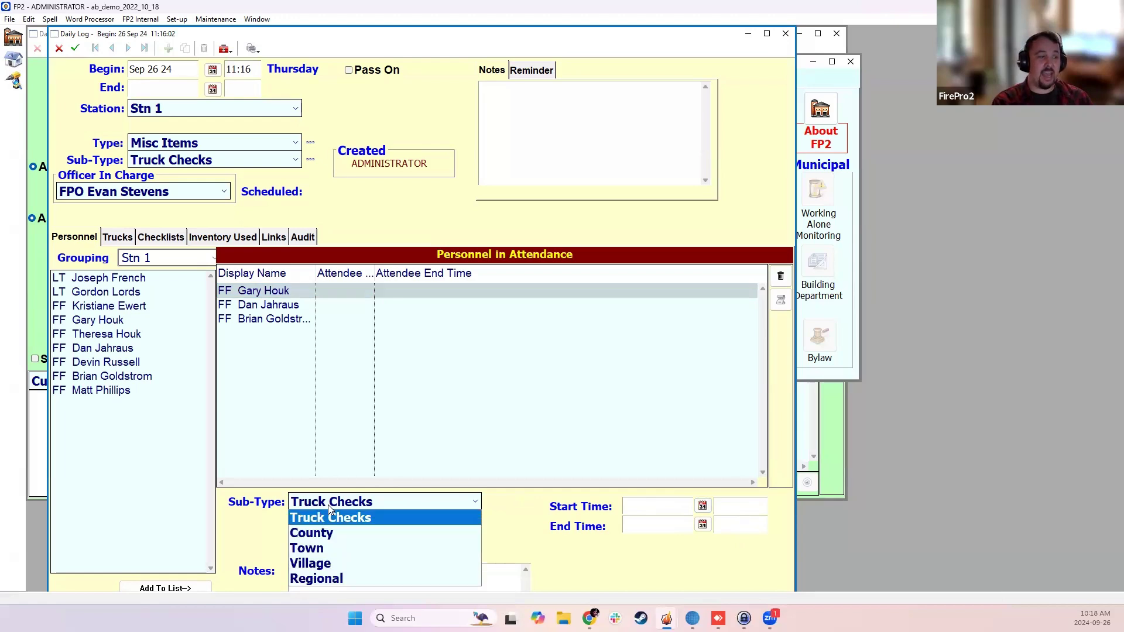
{"action": "left_click", "coordinate": [341, 518]}
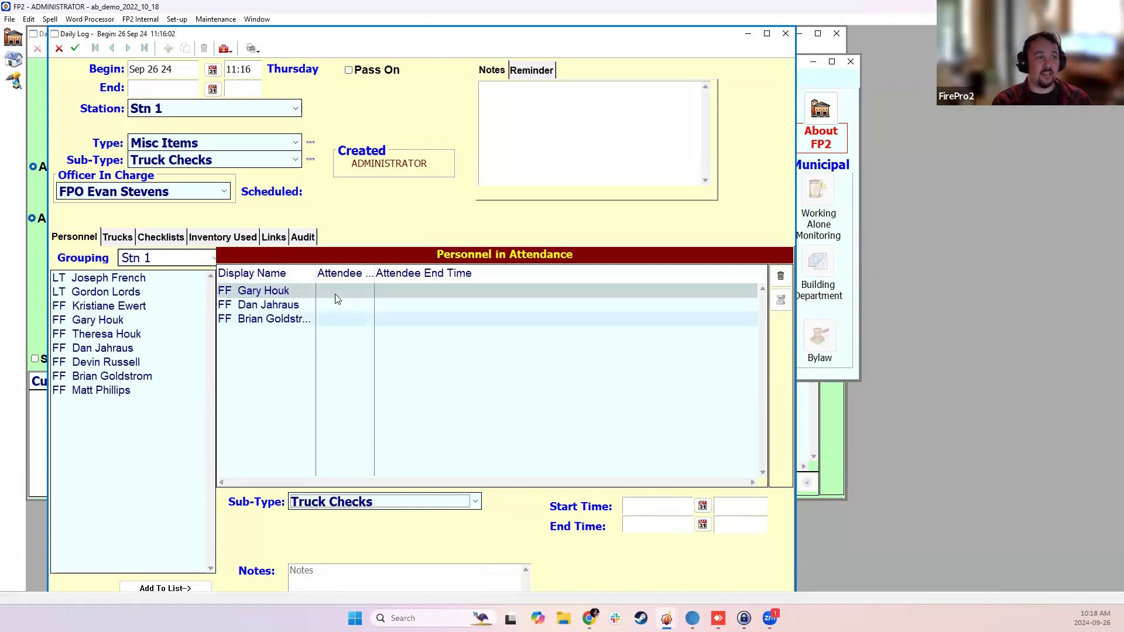
Step: Widen the attendee start time column and set an individual attendee's sub-type to County
{"action": "left_click_drag", "start_coordinate": [375, 274], "coordinate": [402, 274]}
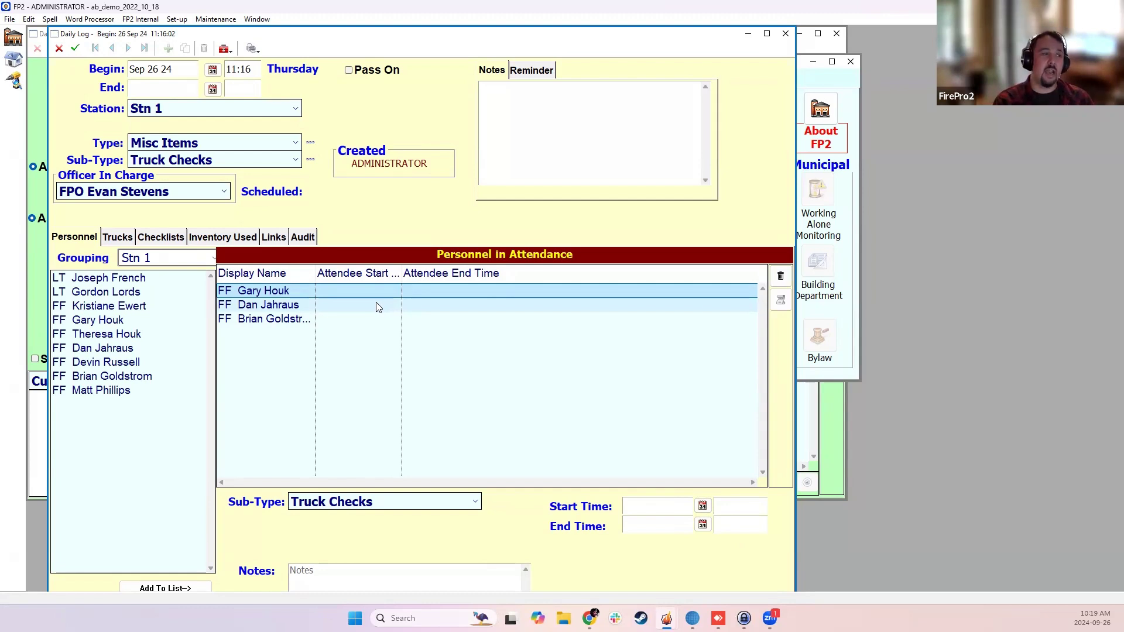
{"action": "left_click", "coordinate": [342, 304]}
{"action": "left_click", "coordinate": [351, 502]}
{"action": "left_click", "coordinate": [346, 533]}
{"action": "left_click", "coordinate": [410, 292]}
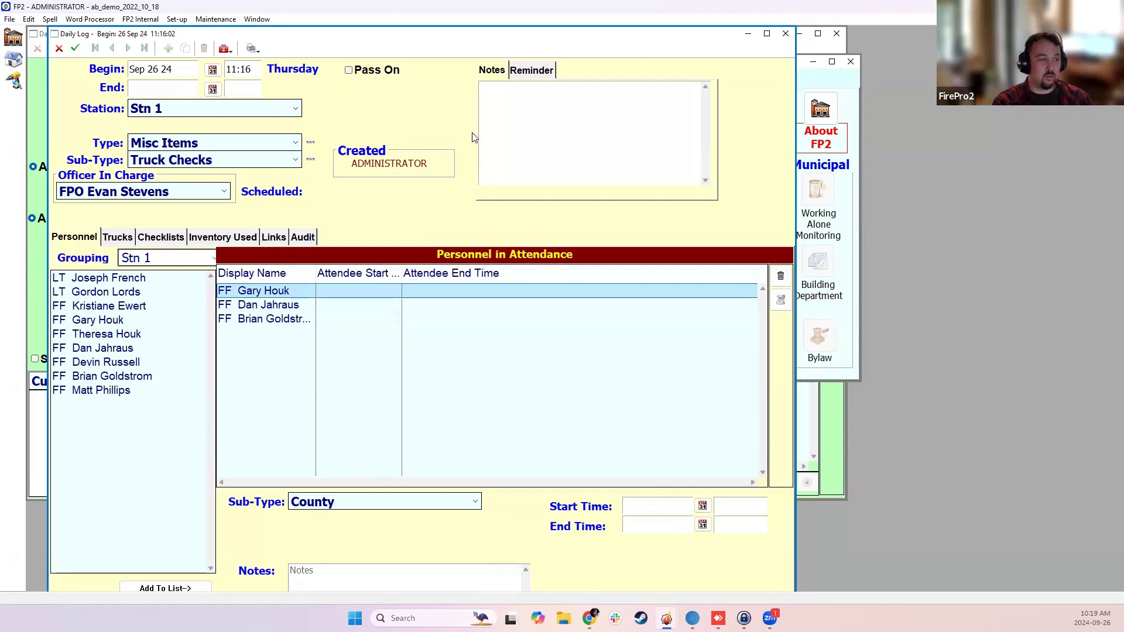
Step: Maximize the daily log entry and add unit 100 A14-1 to its trucks, leaving the out and in times blank
{"action": "double_click", "coordinate": [451, 36]}
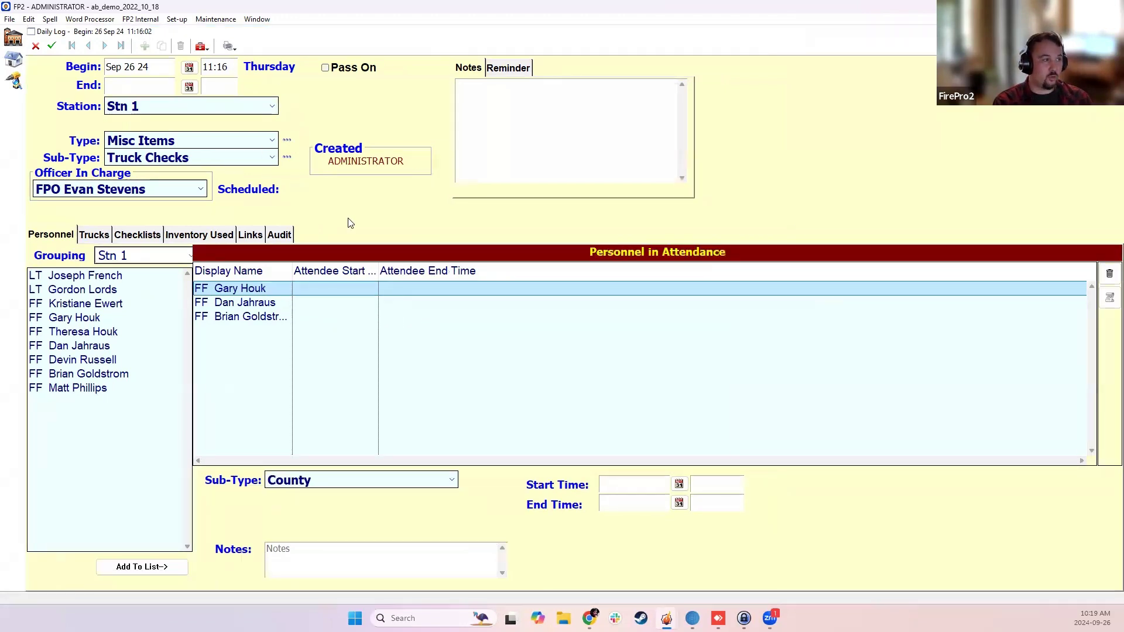
{"action": "left_click", "coordinate": [93, 235]}
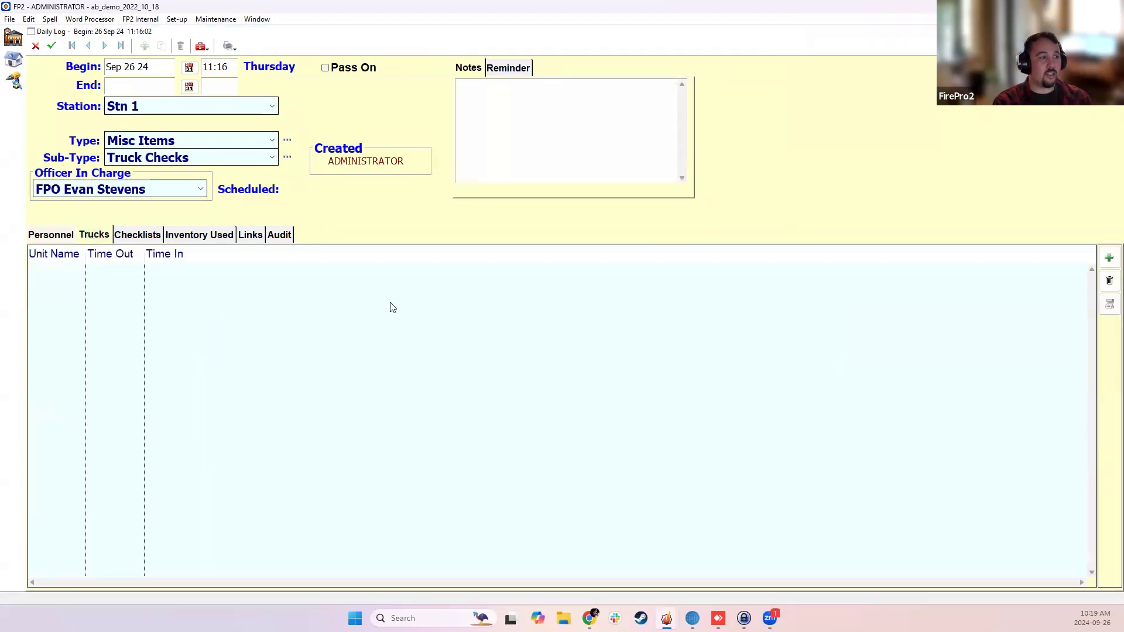
{"action": "left_click", "coordinate": [1108, 258]}
{"action": "left_click", "coordinate": [151, 551]}
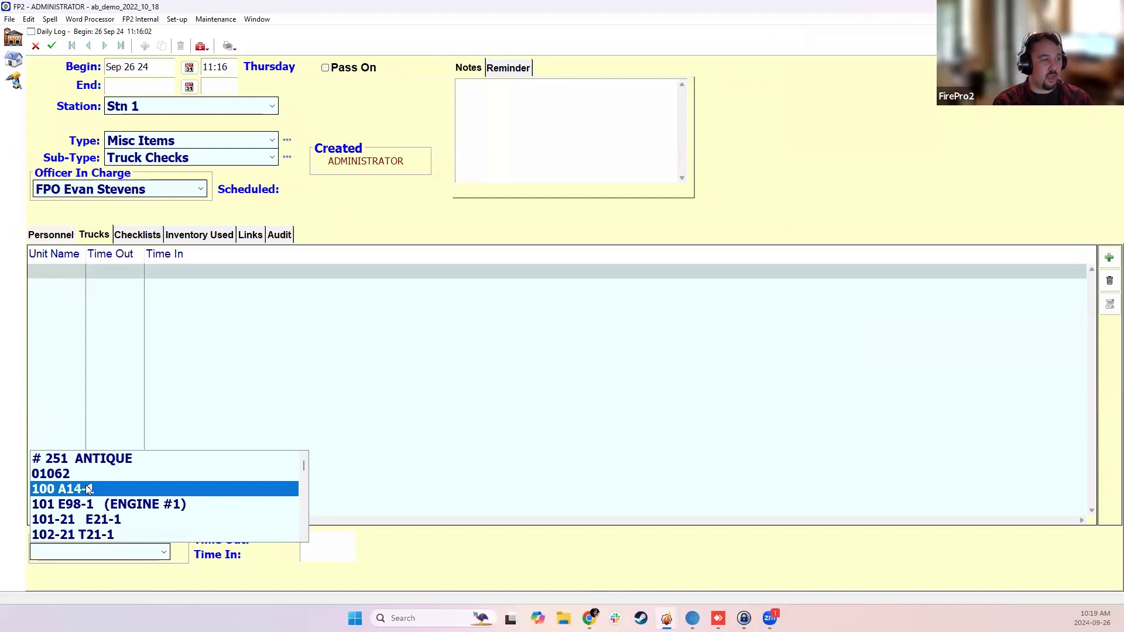
{"action": "left_click", "coordinate": [89, 490]}
{"action": "left_click", "coordinate": [312, 539]}
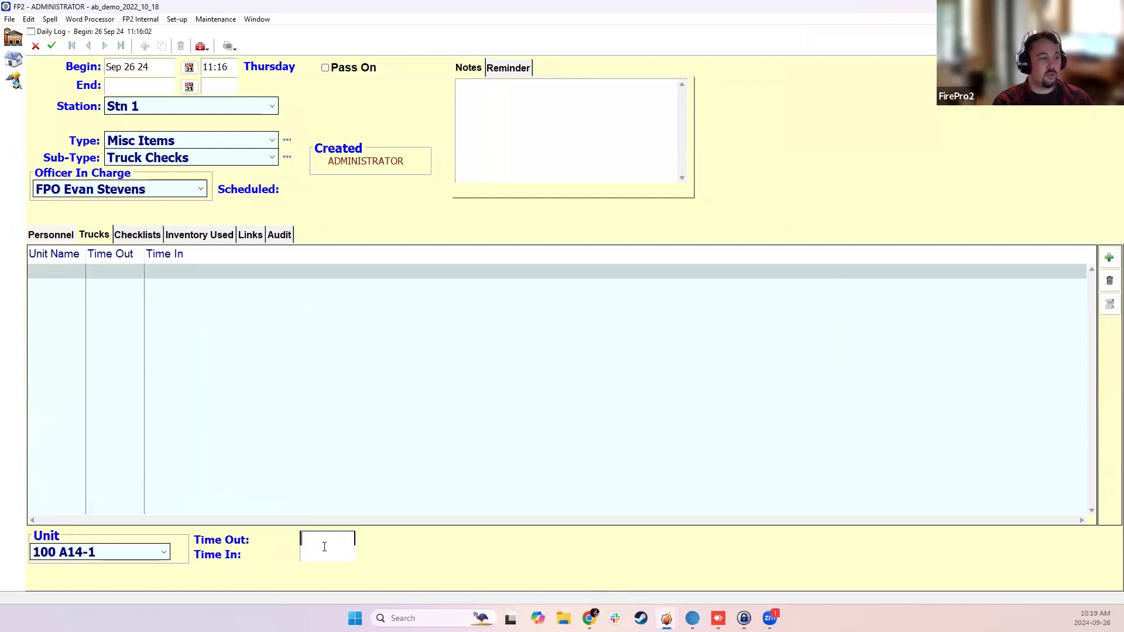
{"action": "left_click", "coordinate": [291, 378]}
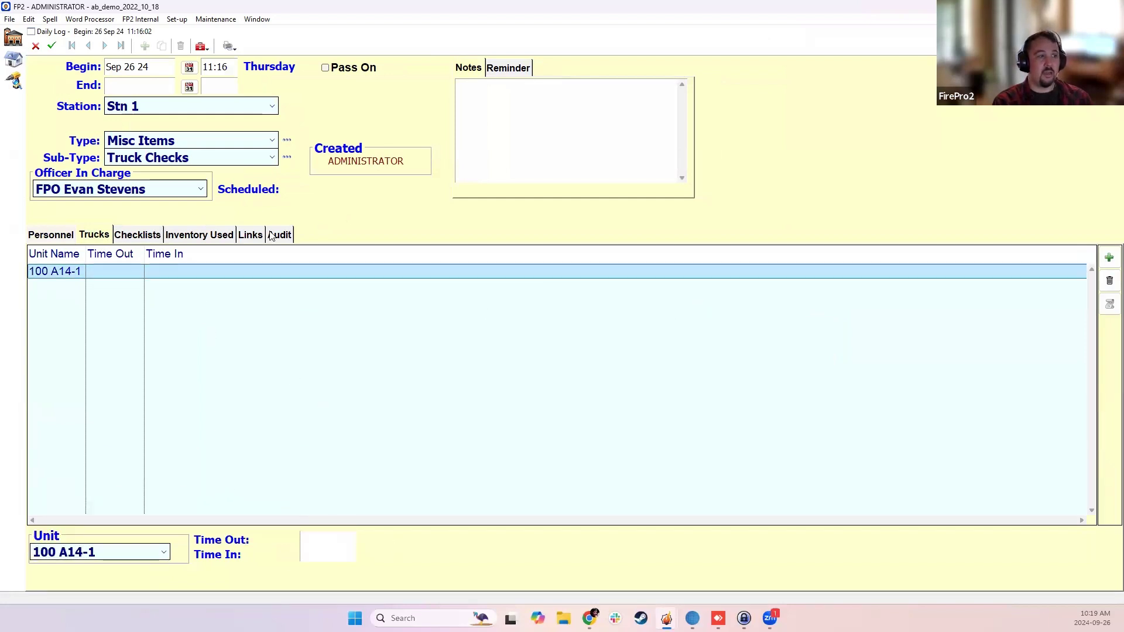
Step: Save the log entry and add engine 205-22 E22-1 from the APPARATUS category to the inventory used
{"action": "left_click", "coordinate": [198, 235]}
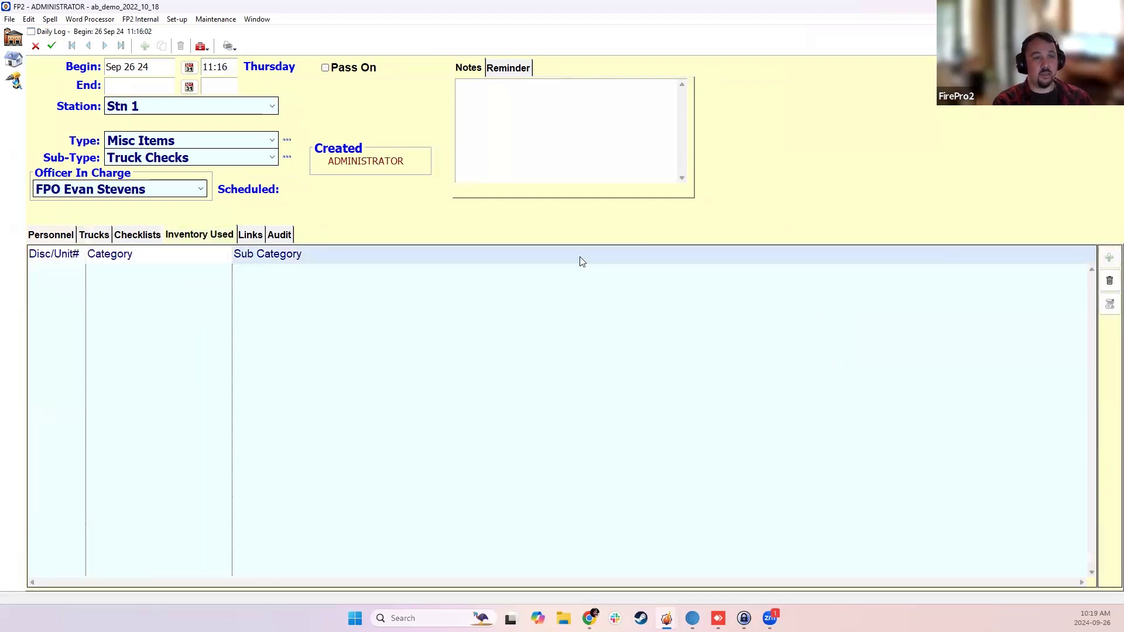
{"action": "left_click", "coordinate": [51, 46]}
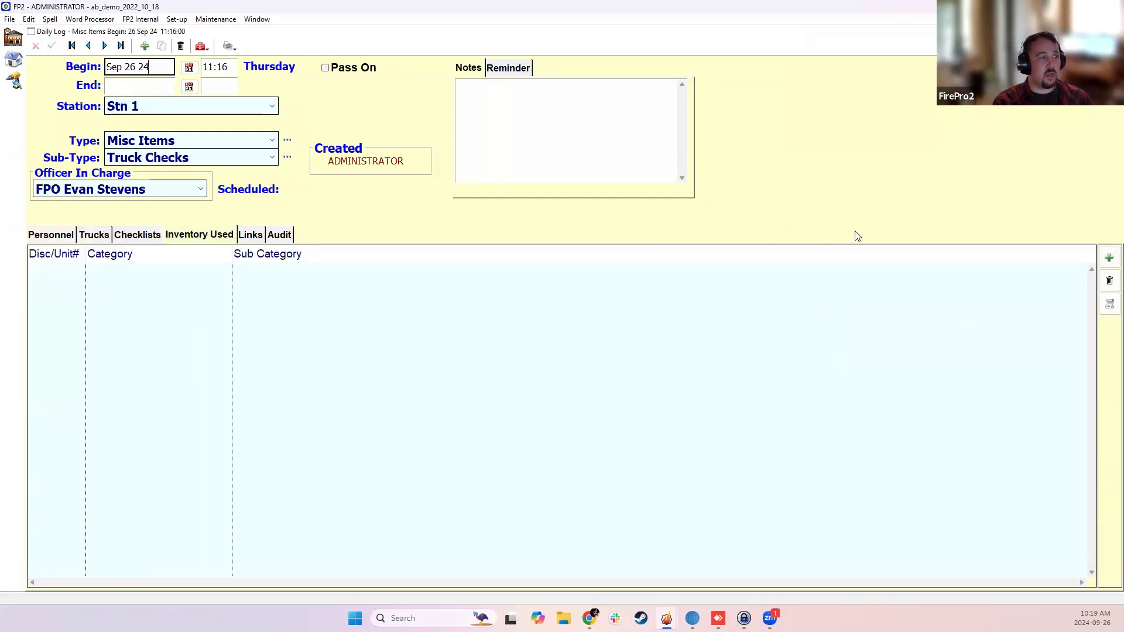
{"action": "left_click", "coordinate": [1109, 257]}
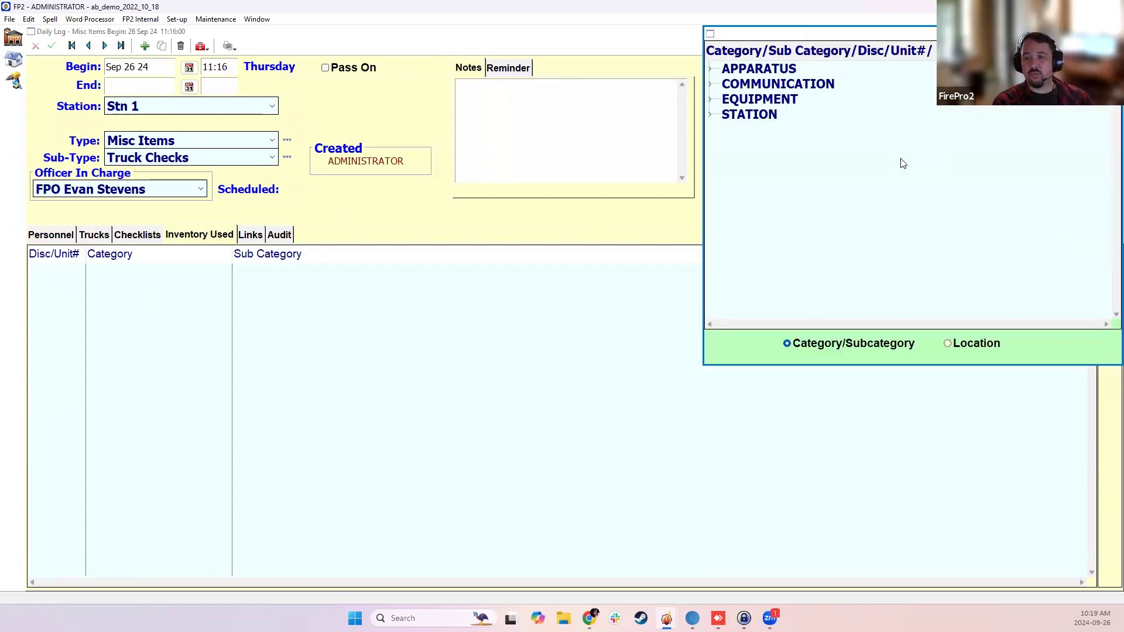
{"action": "left_click", "coordinate": [711, 69]}
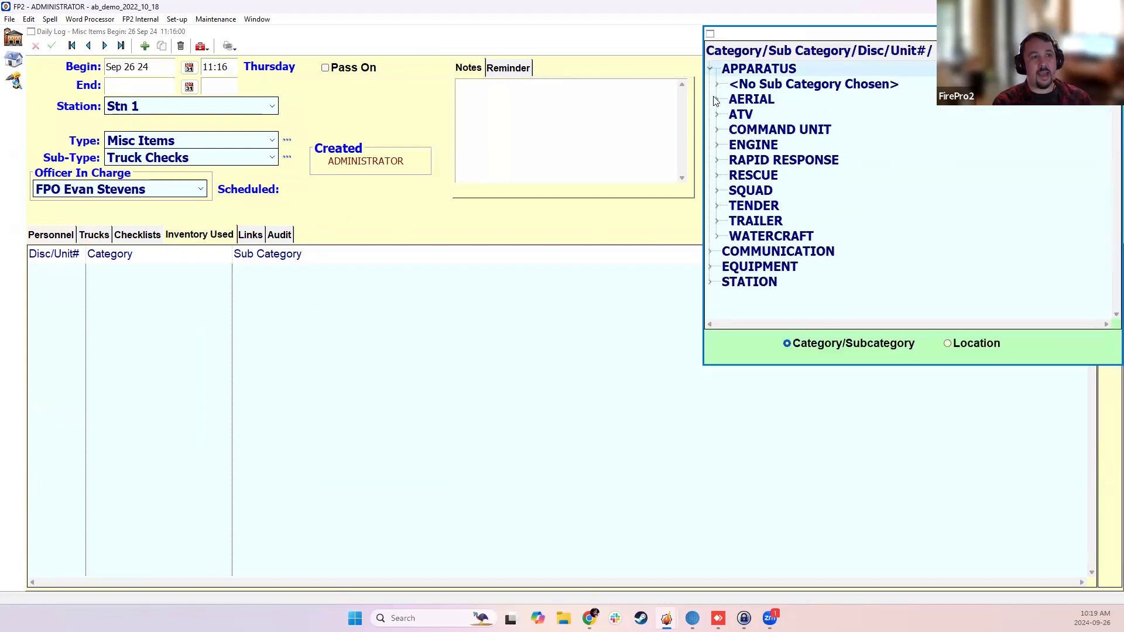
{"action": "left_click", "coordinate": [714, 146]}
{"action": "left_click", "coordinate": [749, 177]}
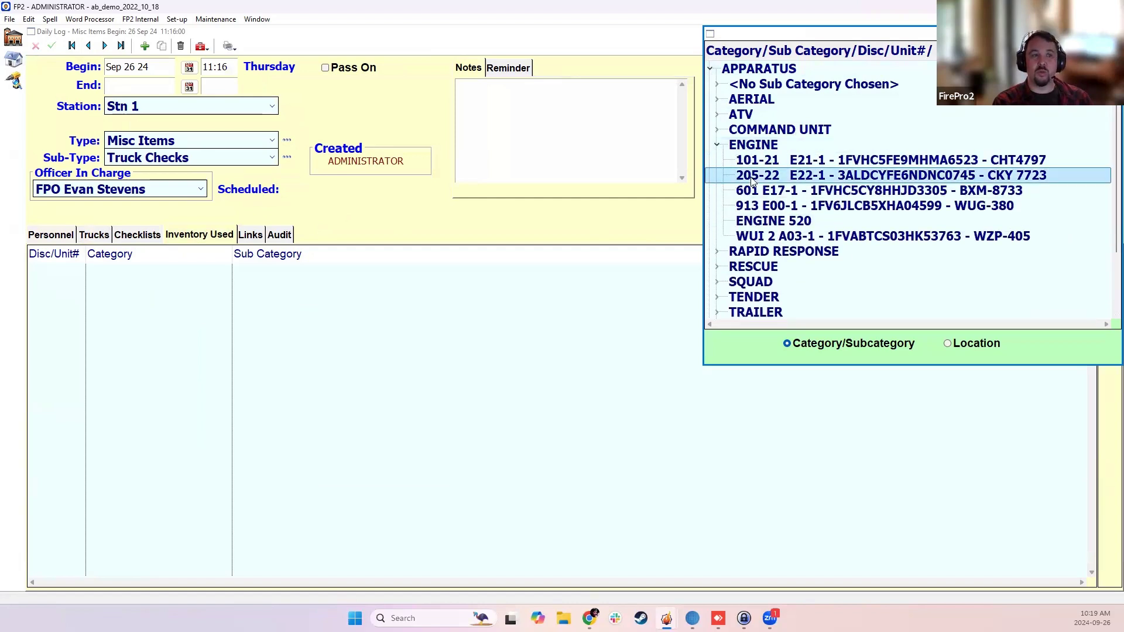
{"action": "double_click", "coordinate": [753, 176]}
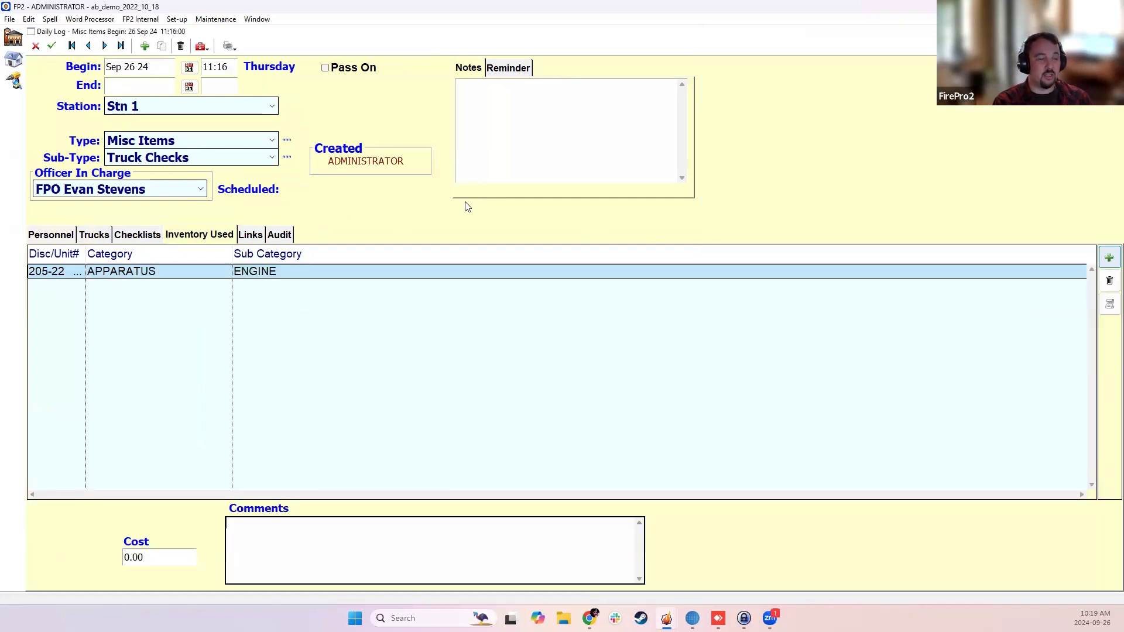
{"action": "left_click", "coordinate": [351, 350]}
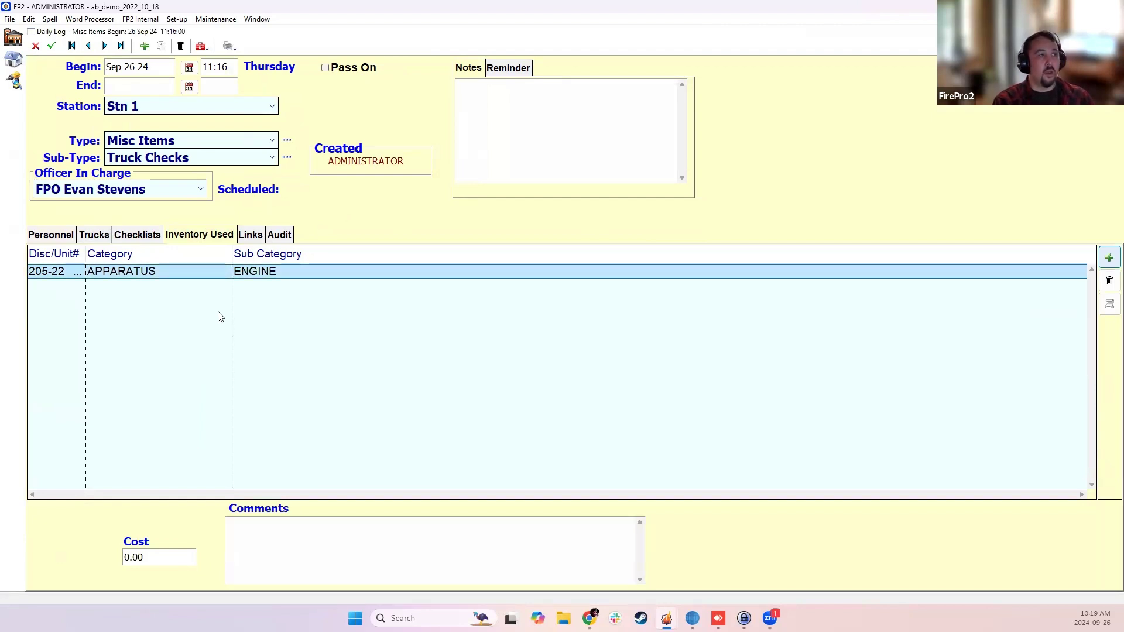
Step: Try out a general checklist based on Test Template, view its item's answer options, and discard the checklist
{"action": "left_click", "coordinate": [146, 236]}
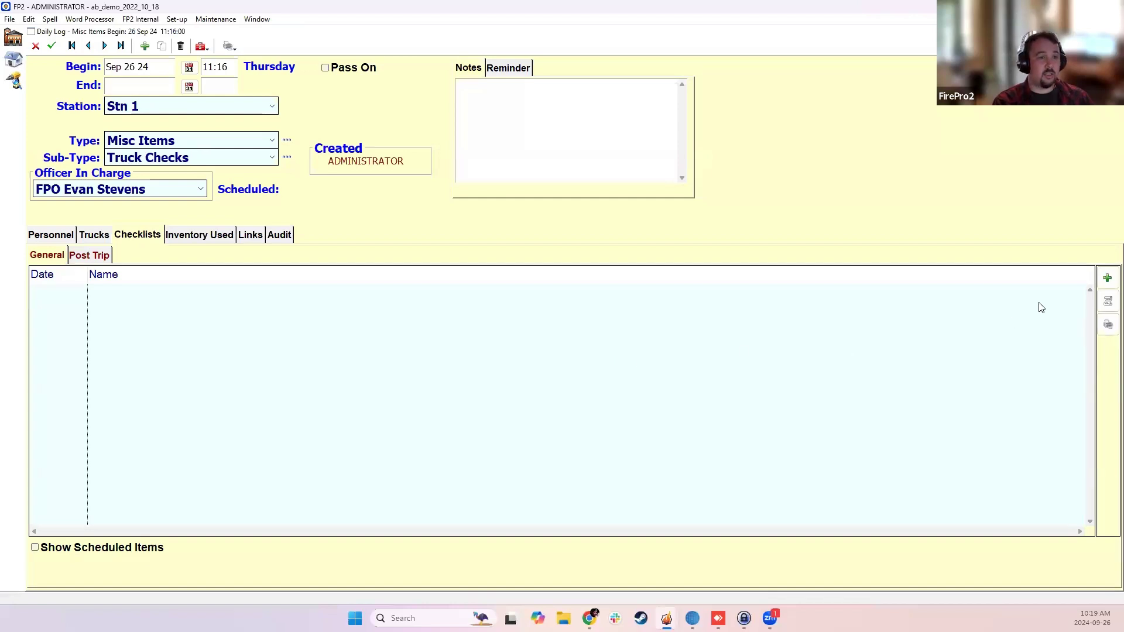
{"action": "left_click", "coordinate": [1107, 278]}
{"action": "left_click", "coordinate": [624, 75]}
{"action": "left_click", "coordinate": [709, 91]}
{"action": "left_click", "coordinate": [514, 227]}
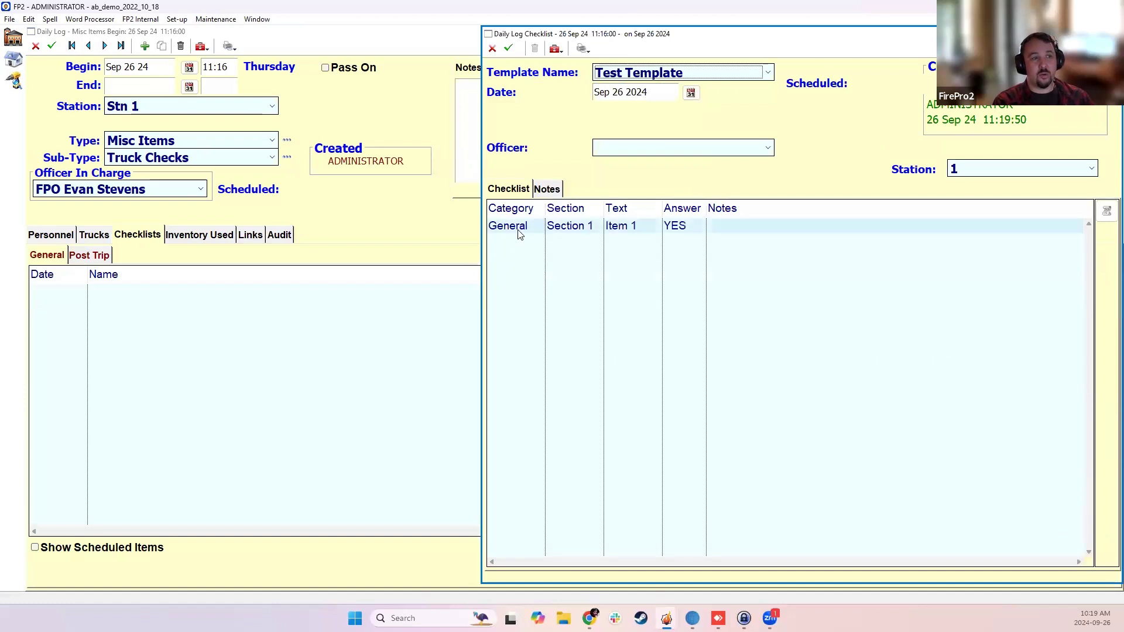
{"action": "left_click", "coordinate": [631, 147]}
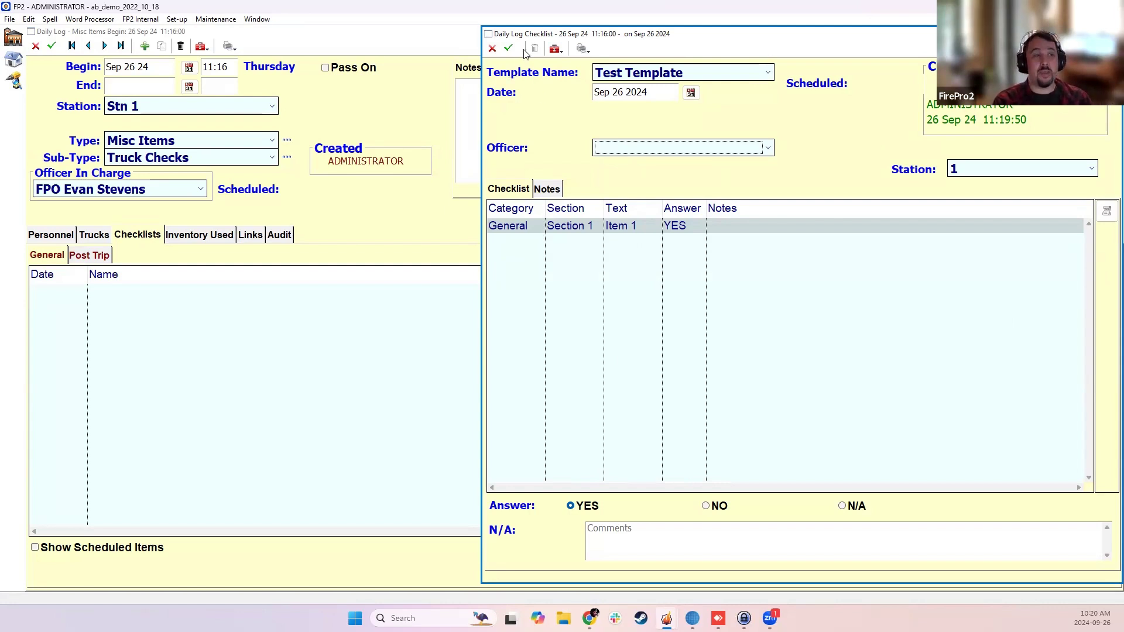
{"action": "left_click", "coordinate": [493, 48]}
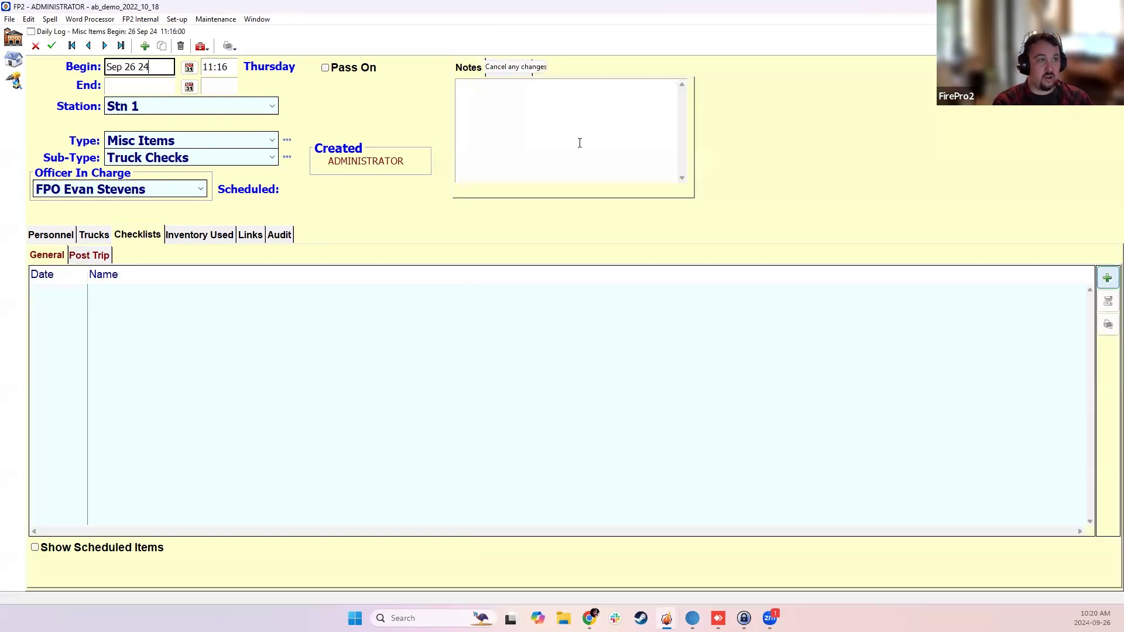
Step: View the entry's links section and personnel, and enter "Standard Notes Section" in the log notes
{"action": "left_click", "coordinate": [255, 242]}
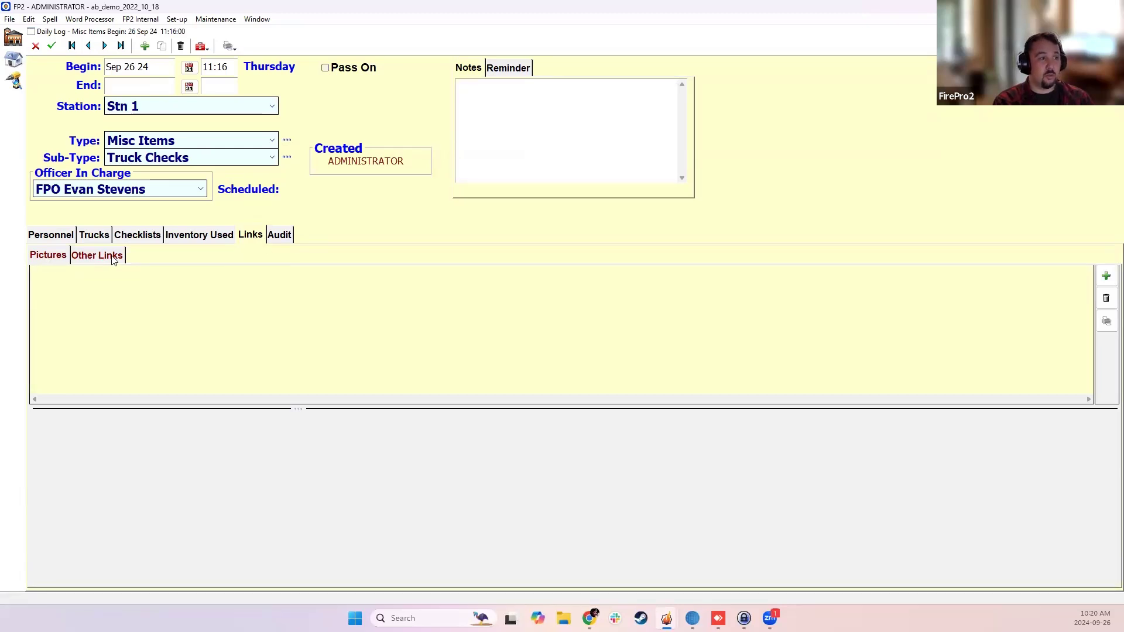
{"action": "left_click", "coordinate": [38, 236]}
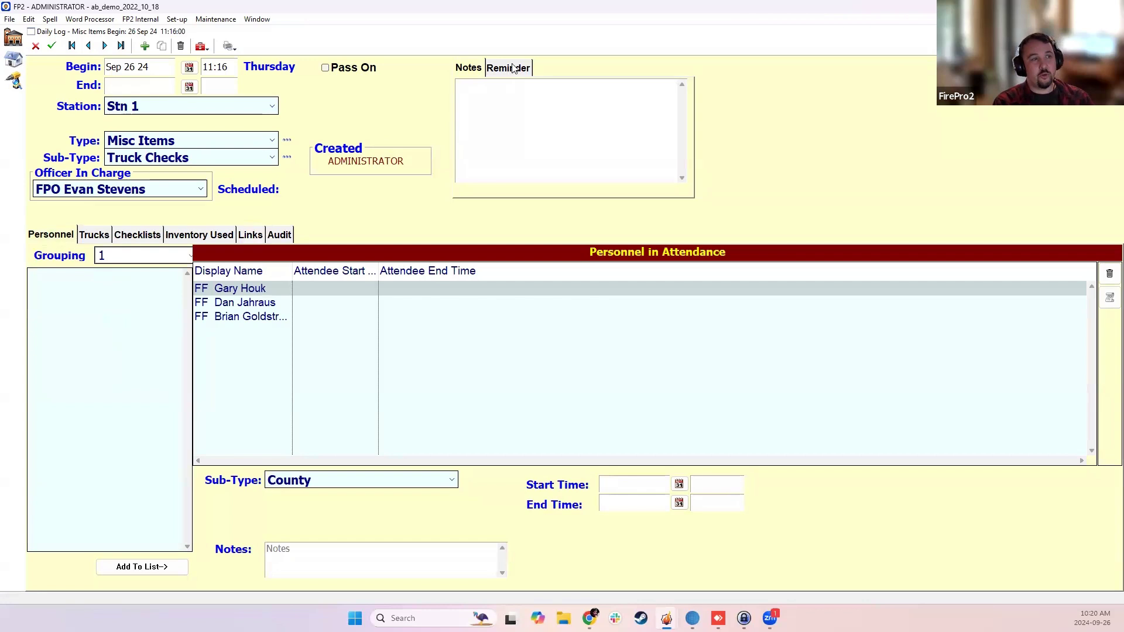
{"action": "left_click", "coordinate": [489, 87]}
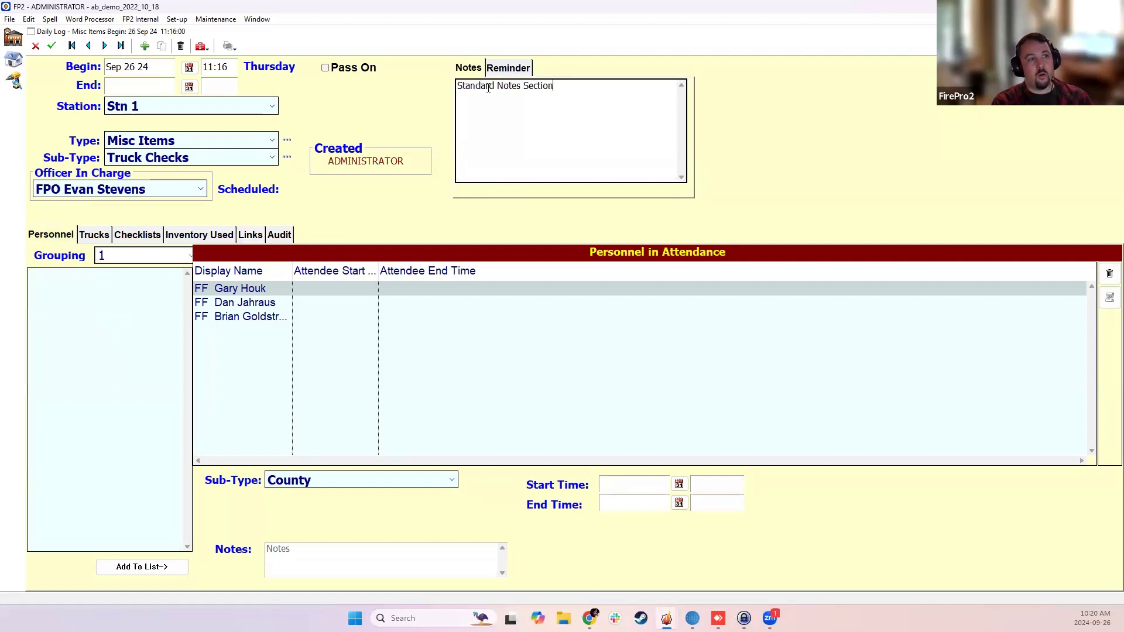
Step: Add the reminder "Relevant Reminder" with due date Sep 27 2024 and notify date Sep 26 2024, and save the entry
{"action": "left_click", "coordinate": [498, 69]}
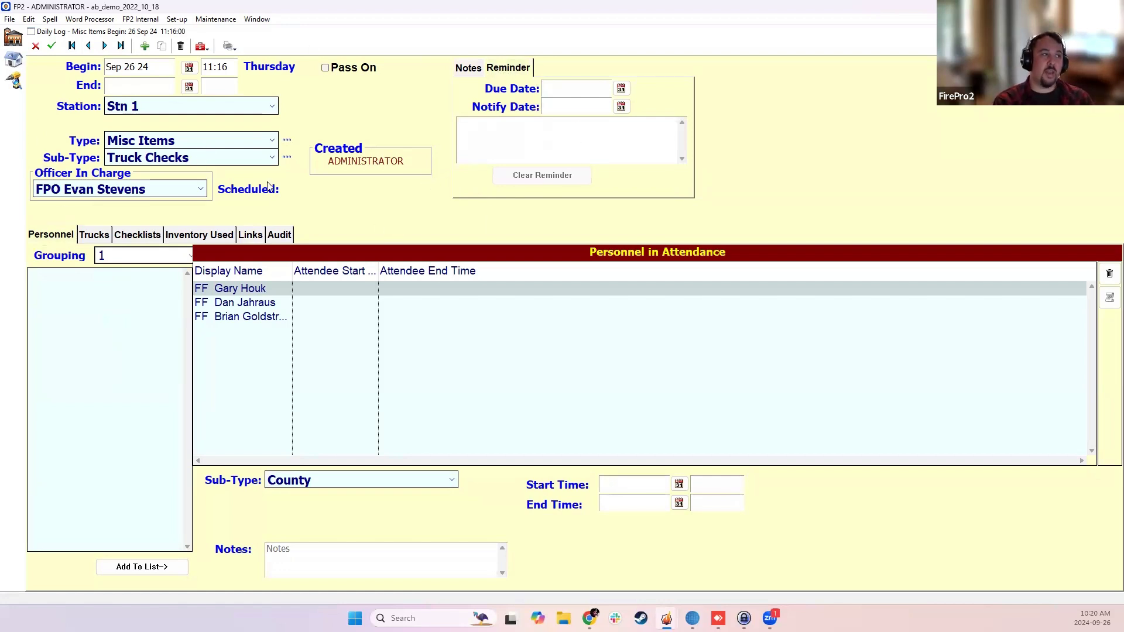
{"action": "left_click", "coordinate": [537, 135]}
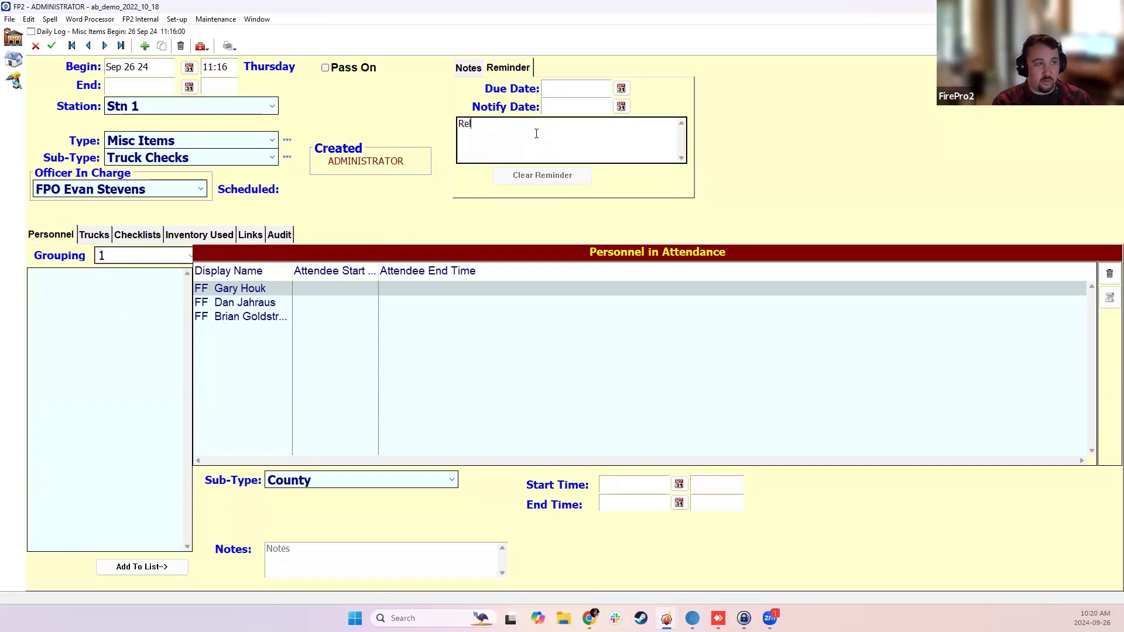
{"action": "type", "text": "Relevant Reminder"}
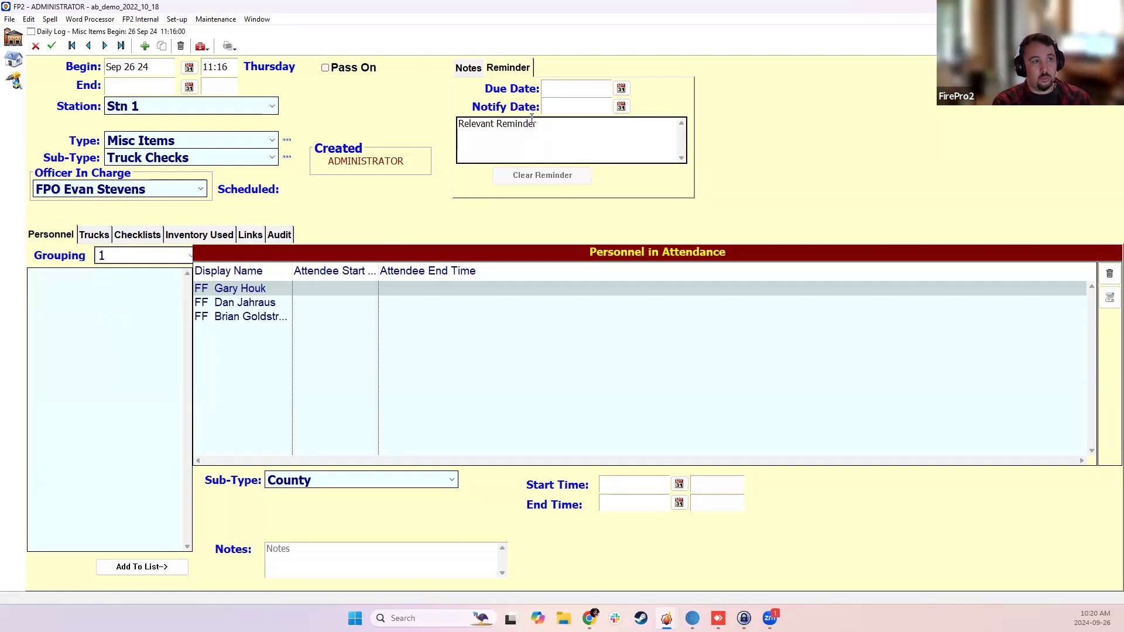
{"action": "left_click", "coordinate": [588, 84]}
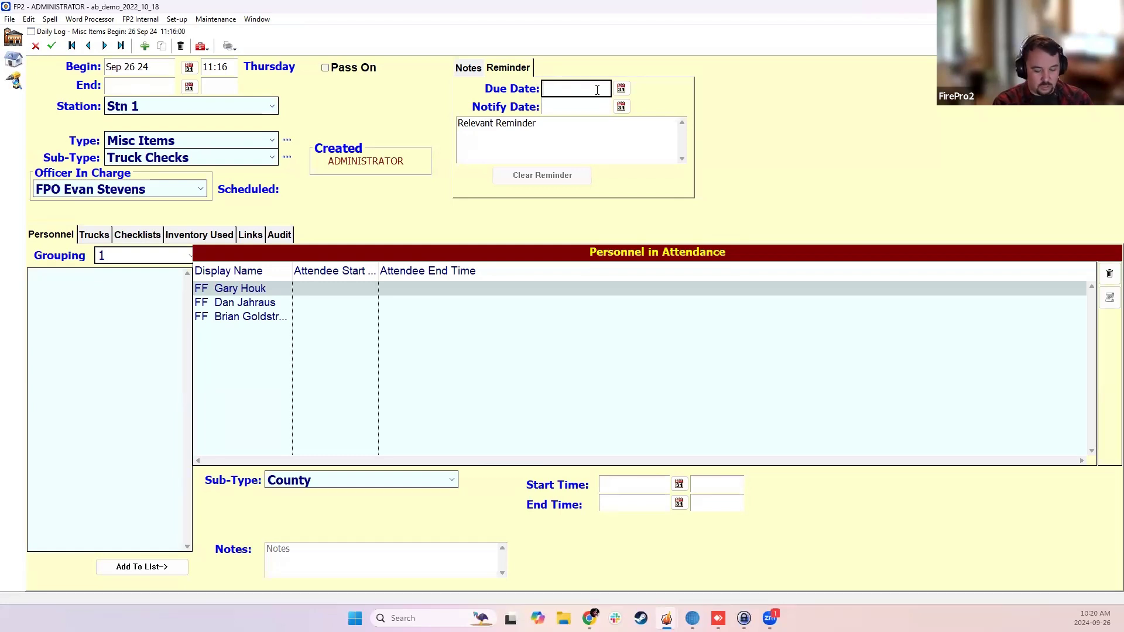
{"action": "key", "text": "Tab"}
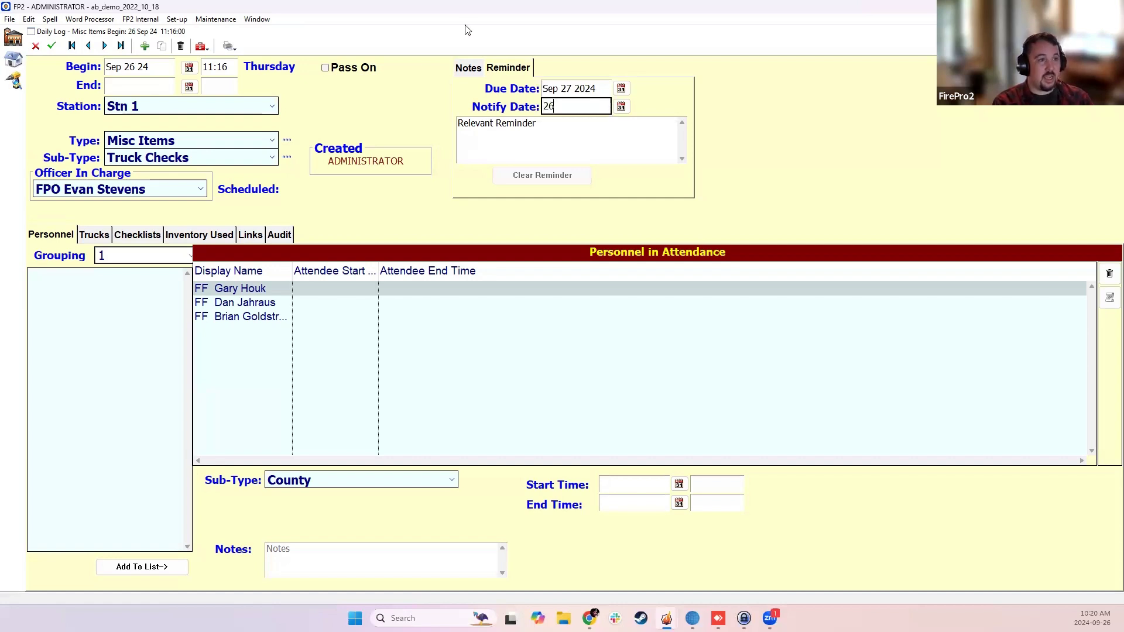
{"action": "key", "text": "Return"}
{"action": "left_click", "coordinate": [50, 48]}
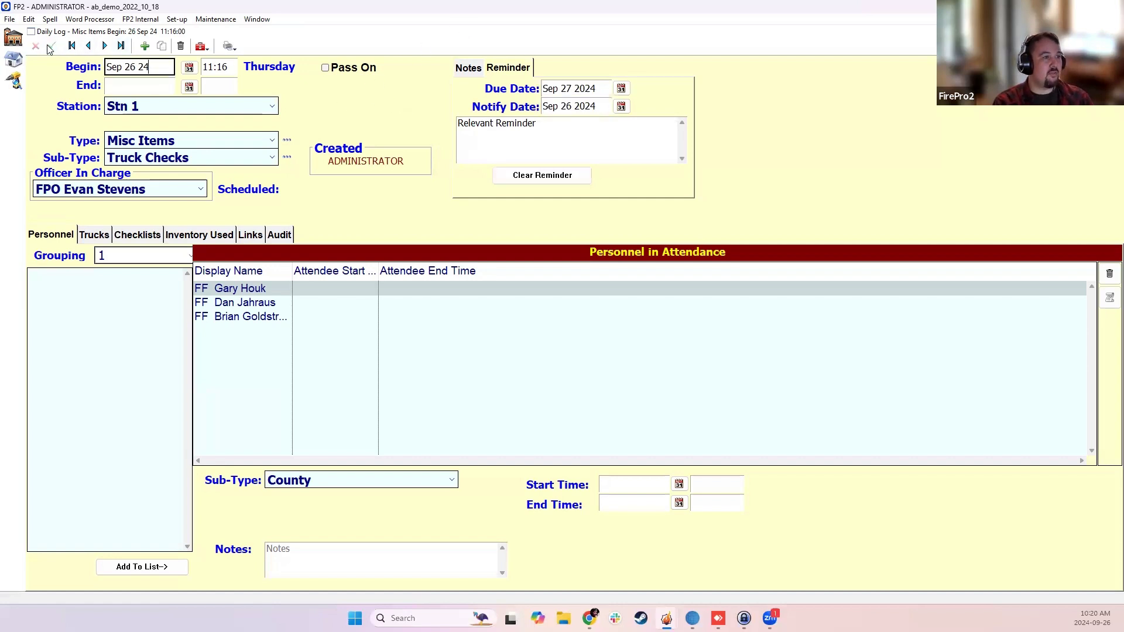
Step: Find the new daily log reminder in the Reminder List by sorting on latest notice date and widening the list, and return to the log entry
{"action": "left_click", "coordinate": [8, 39]}
{"action": "left_click", "coordinate": [582, 258]}
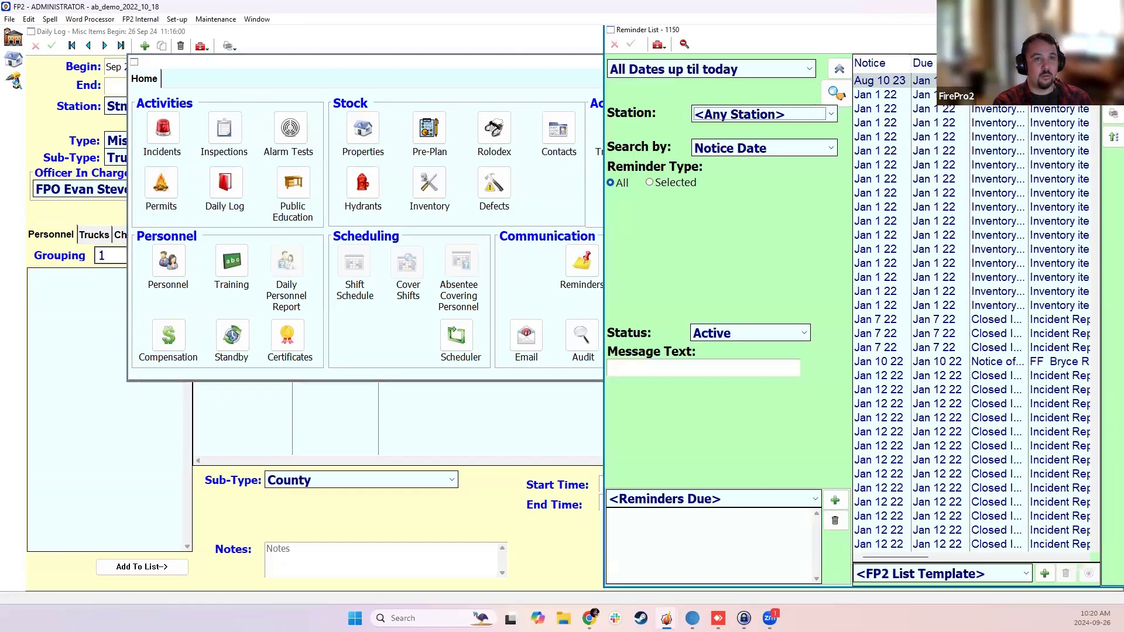
{"action": "left_click", "coordinate": [872, 62]}
{"action": "left_click", "coordinate": [878, 63]}
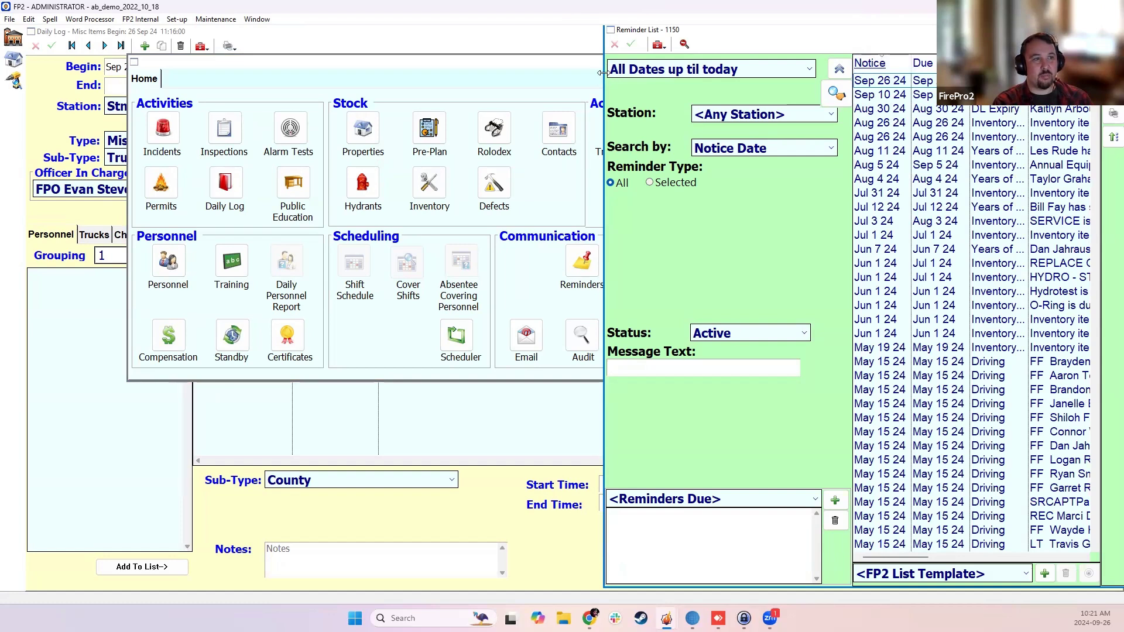
{"action": "left_click_drag", "start_coordinate": [605, 107], "coordinate": [244, 107]}
{"action": "left_click", "coordinate": [627, 81]}
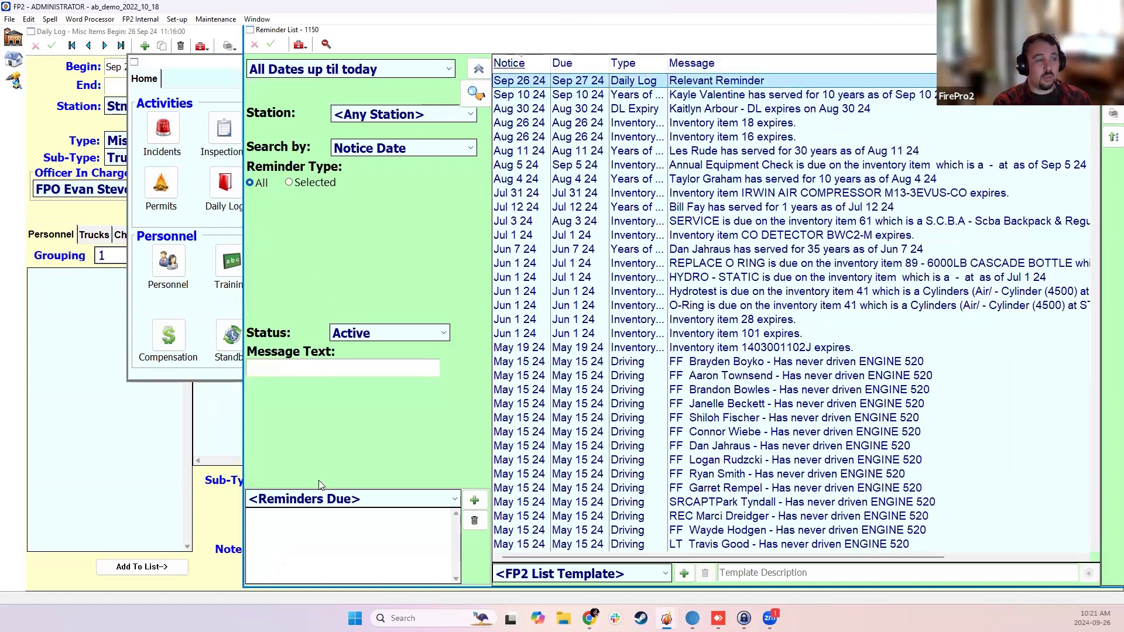
{"action": "left_click", "coordinate": [217, 511]}
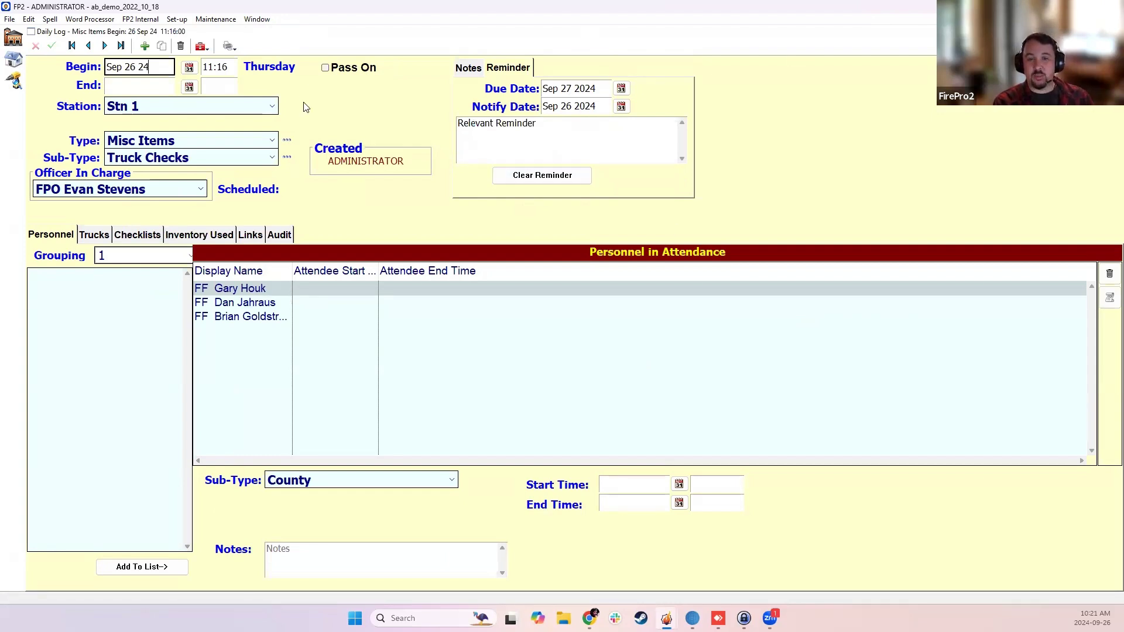
Step: Mark the log entry as a Pass On, save it, and return to the Daily Log search list
{"action": "left_click", "coordinate": [337, 70]}
{"action": "left_click", "coordinate": [52, 45]}
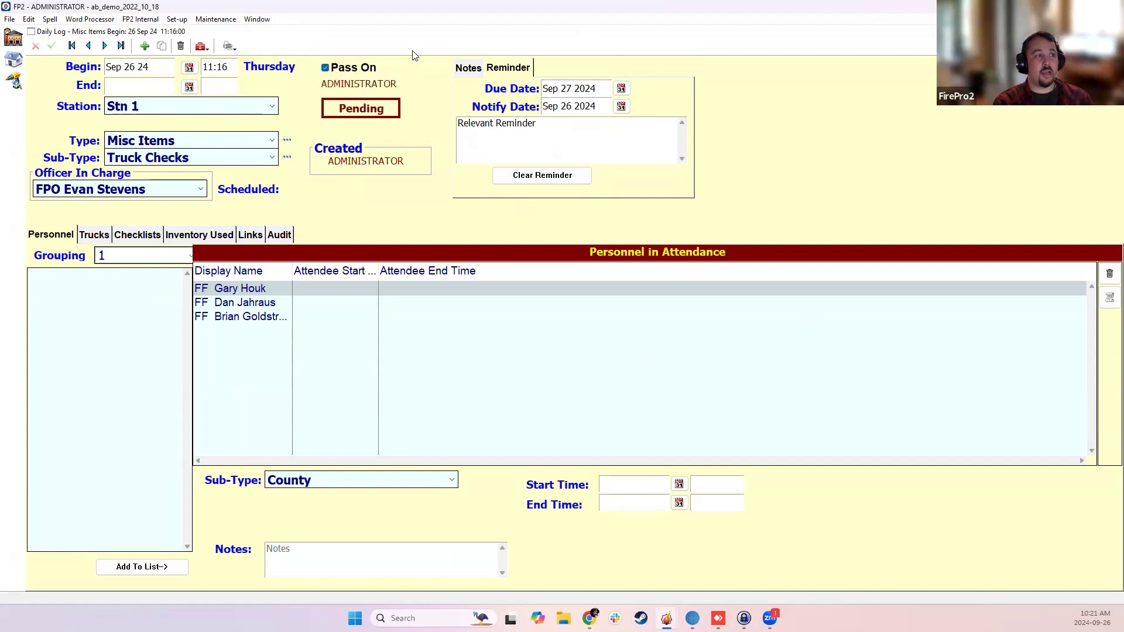
{"action": "left_click", "coordinate": [1114, 32]}
{"action": "left_click", "coordinate": [1114, 33]}
{"action": "left_click", "coordinate": [82, 245]}
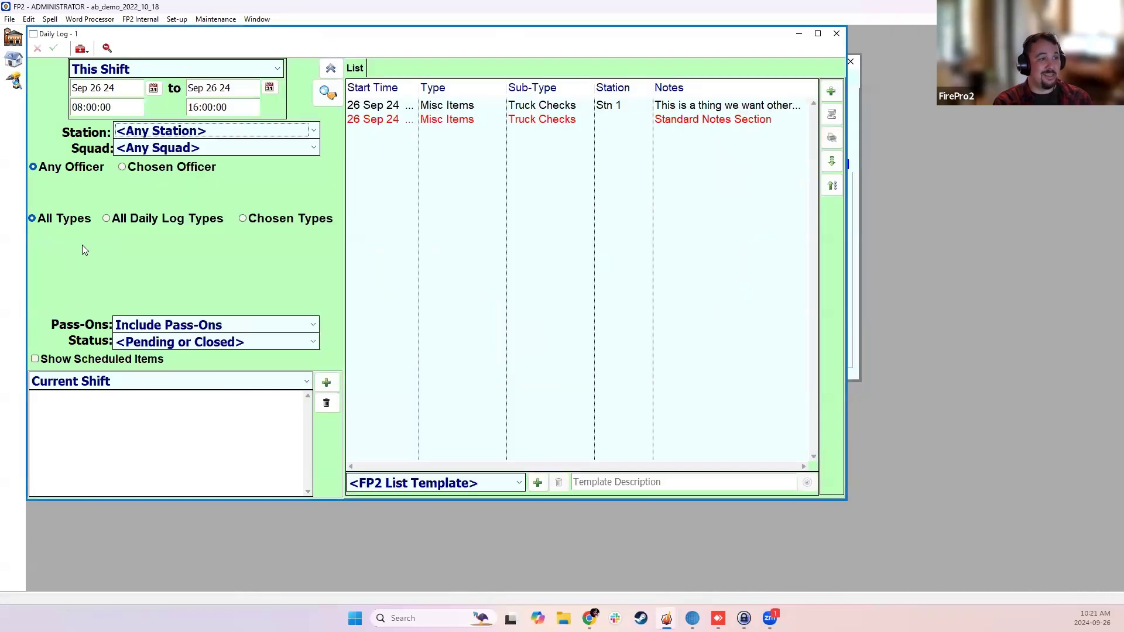
Step: Widen the Daily Log list and its Start Time column to show full notes and start times
{"action": "left_click", "coordinate": [497, 123]}
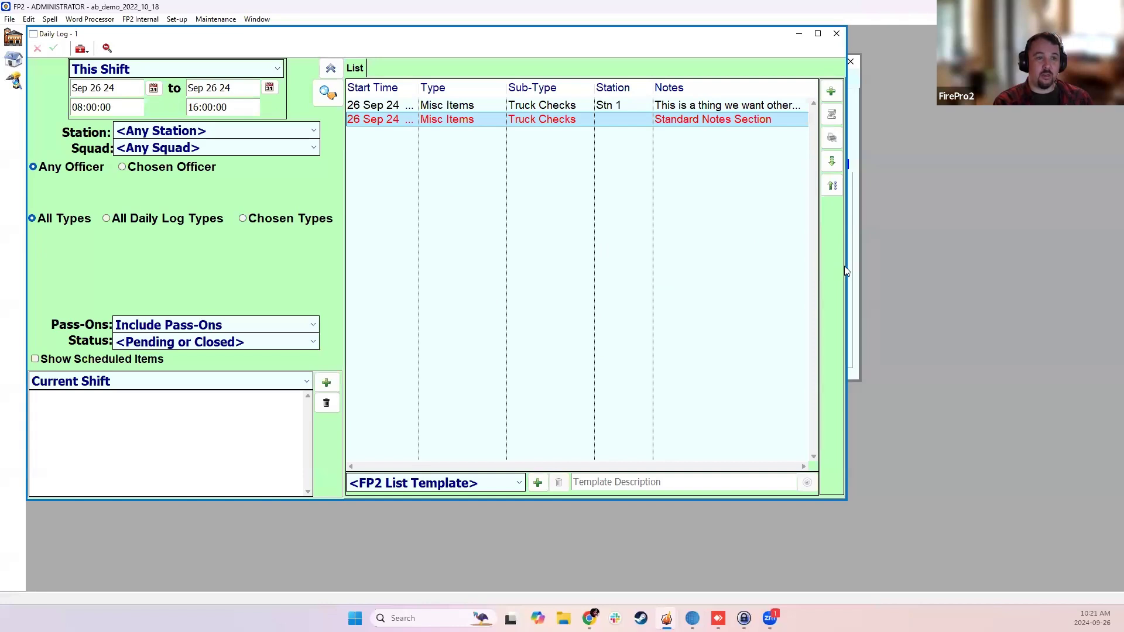
{"action": "left_click_drag", "start_coordinate": [845, 264], "coordinate": [1052, 264]}
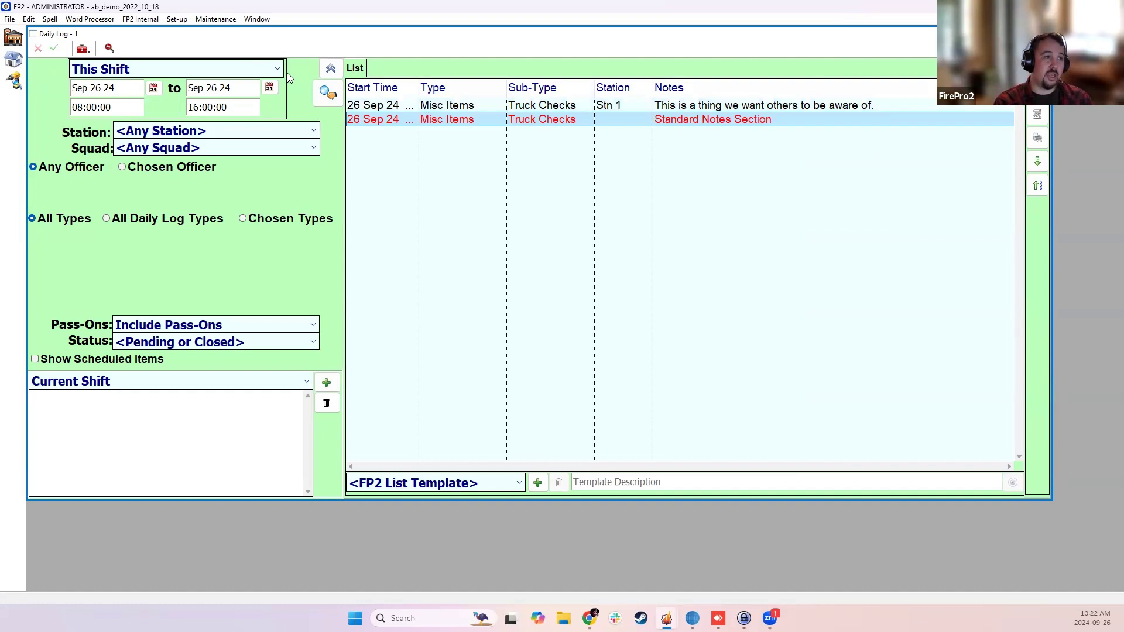
{"action": "left_click_drag", "start_coordinate": [420, 88], "coordinate": [490, 88]}
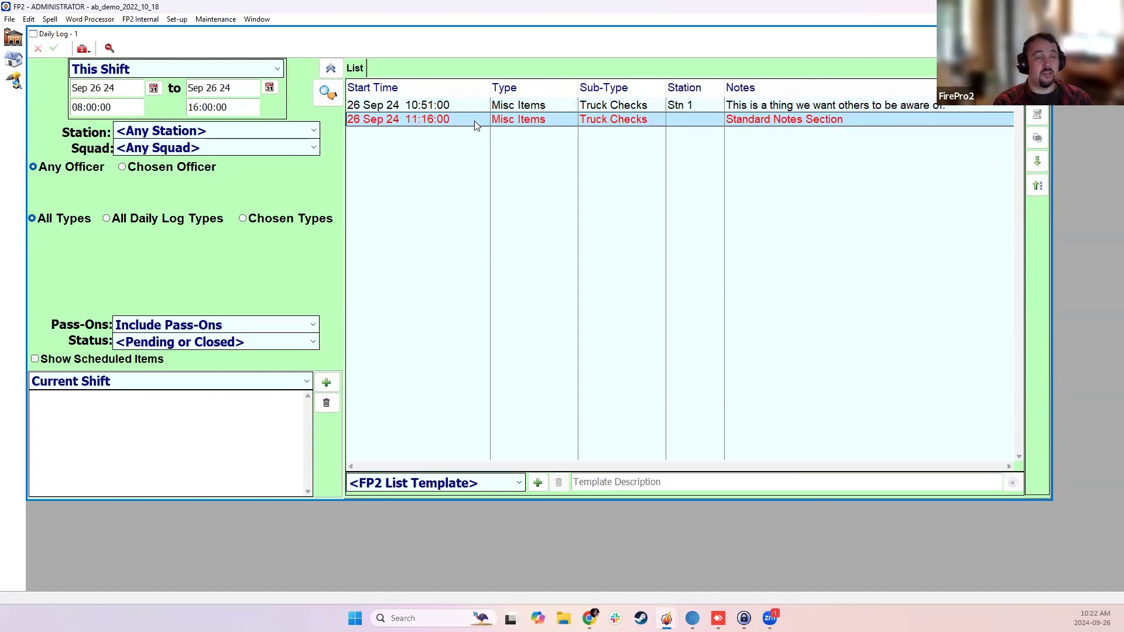
Step: Search the Daily Log for Next Shift entries with pass-ons included
{"action": "left_click", "coordinate": [259, 71]}
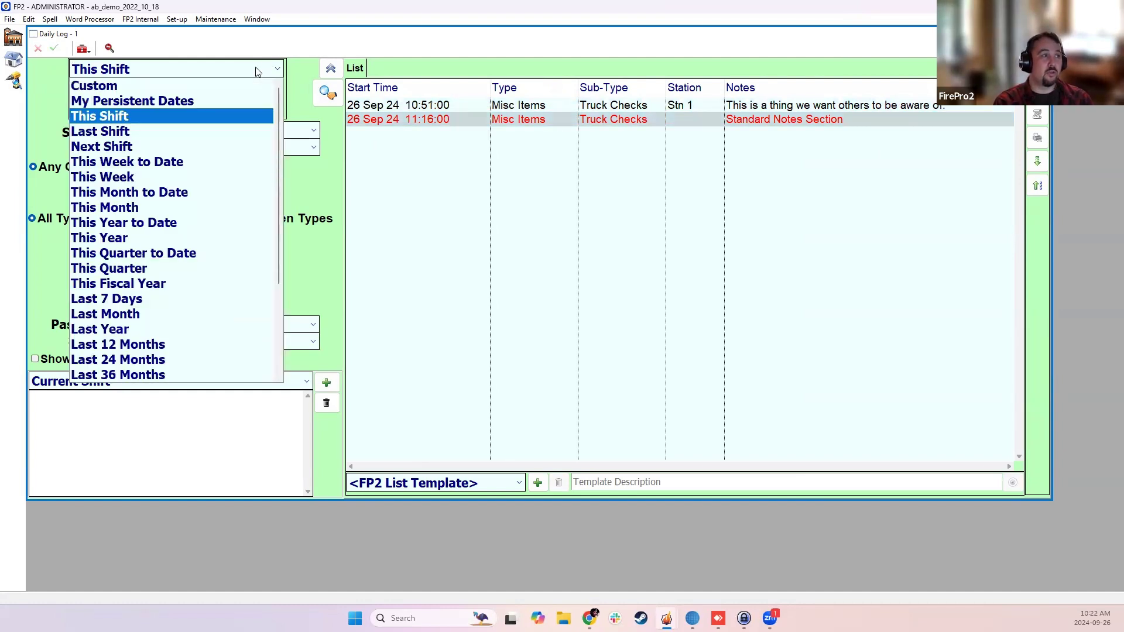
{"action": "left_click", "coordinate": [148, 144]}
{"action": "left_click", "coordinate": [332, 101]}
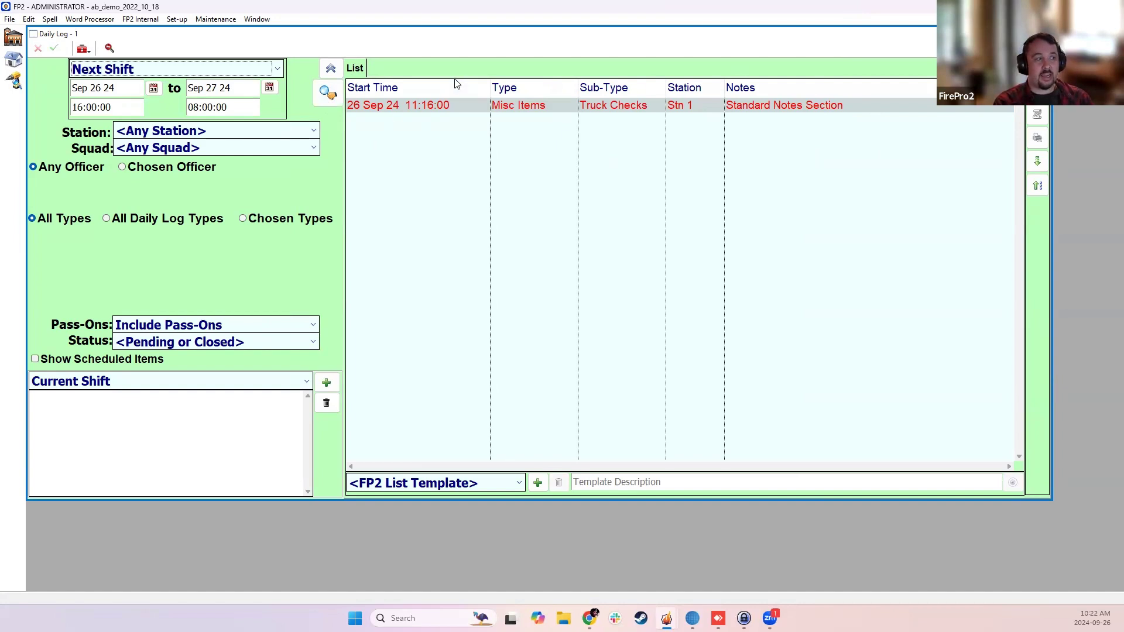
{"action": "left_click", "coordinate": [225, 323]}
{"action": "left_click", "coordinate": [225, 323]}
{"action": "left_click", "coordinate": [225, 323]}
{"action": "left_click", "coordinate": [225, 323]}
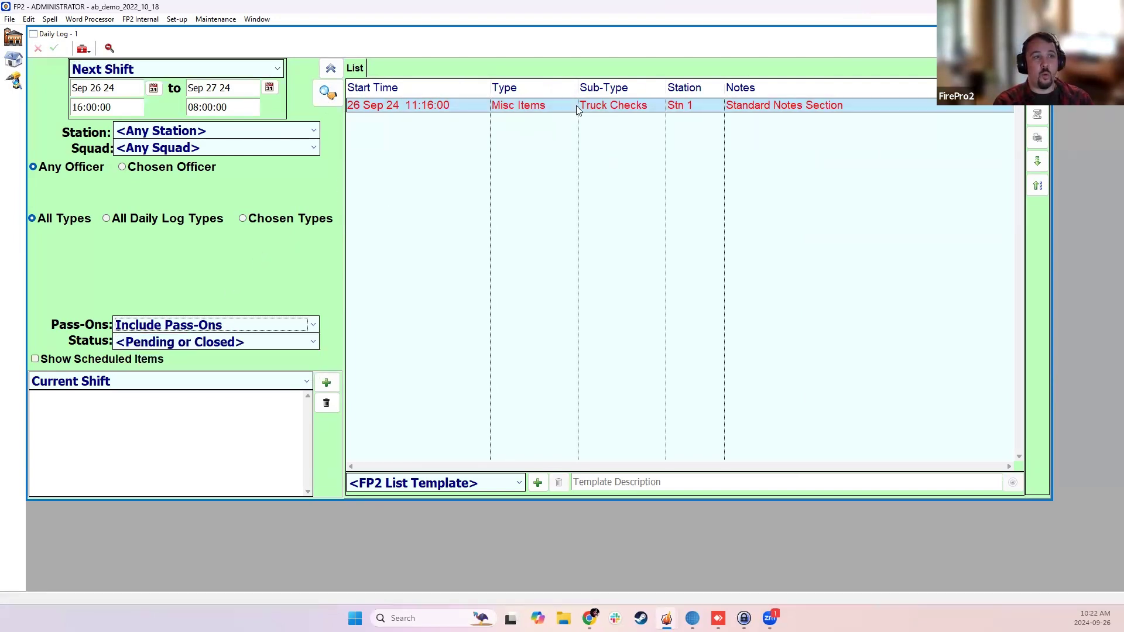
Step: Open the passed-on "Standard Notes Section" entry, mark it as closed, and save it with the matching attendee times updated
{"action": "left_click", "coordinate": [614, 110]}
{"action": "double_click", "coordinate": [612, 105]}
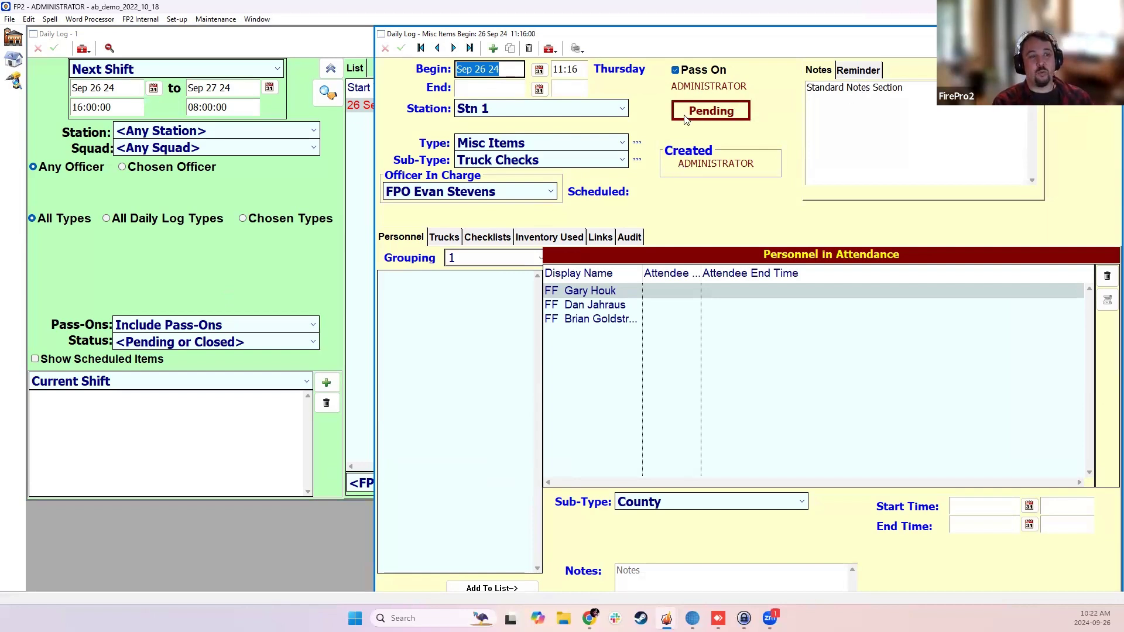
{"action": "left_click", "coordinate": [705, 114]}
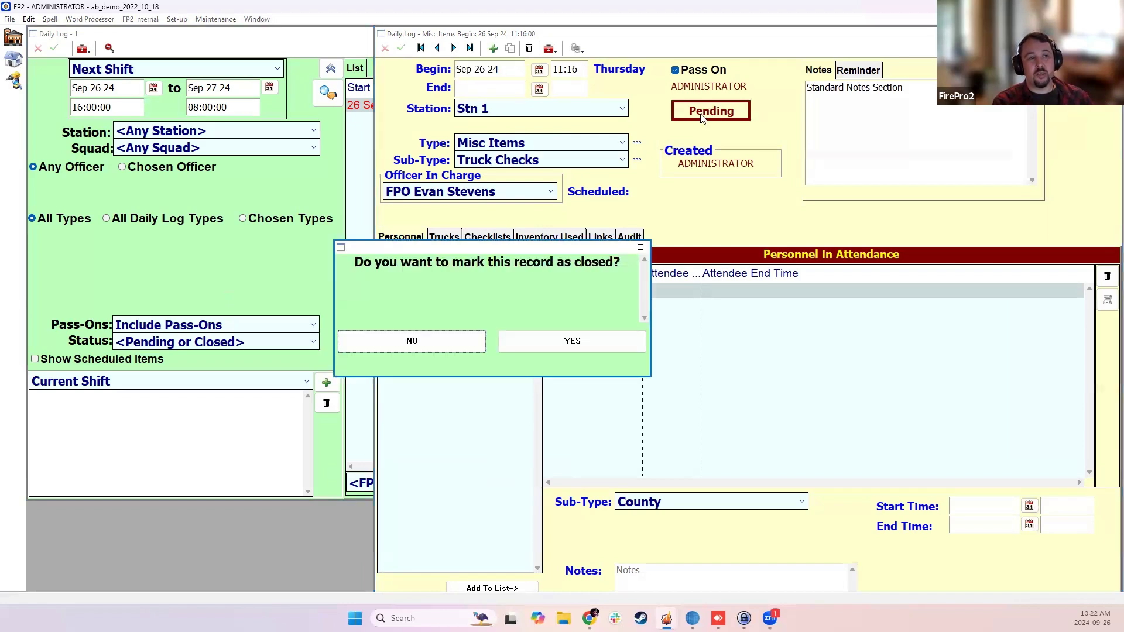
{"action": "left_click", "coordinate": [543, 341]}
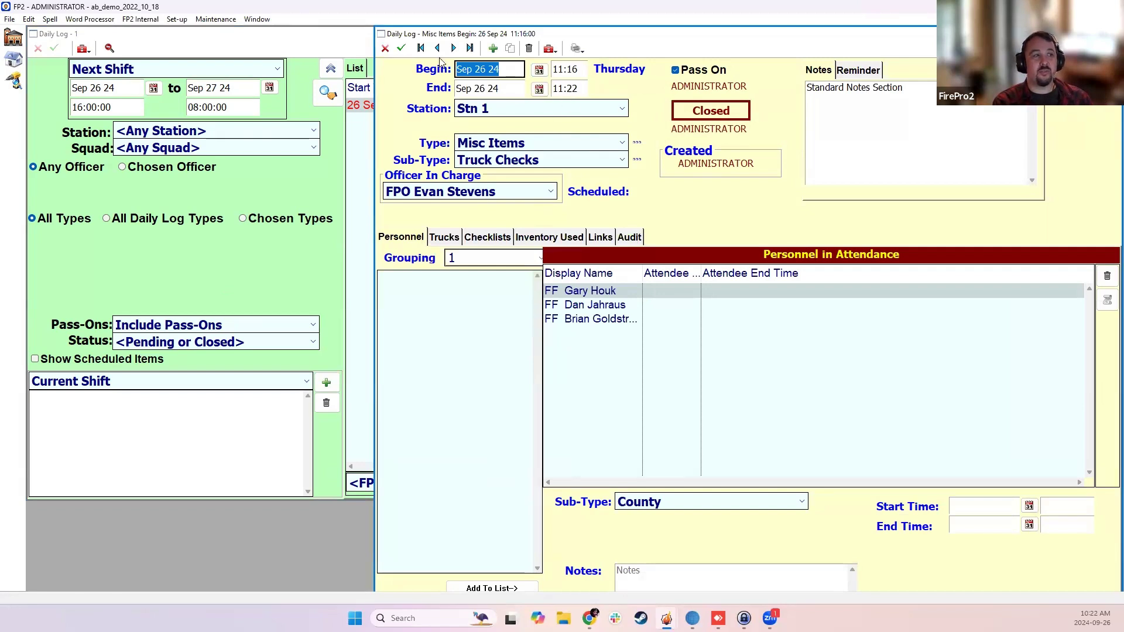
{"action": "left_click", "coordinate": [402, 49]}
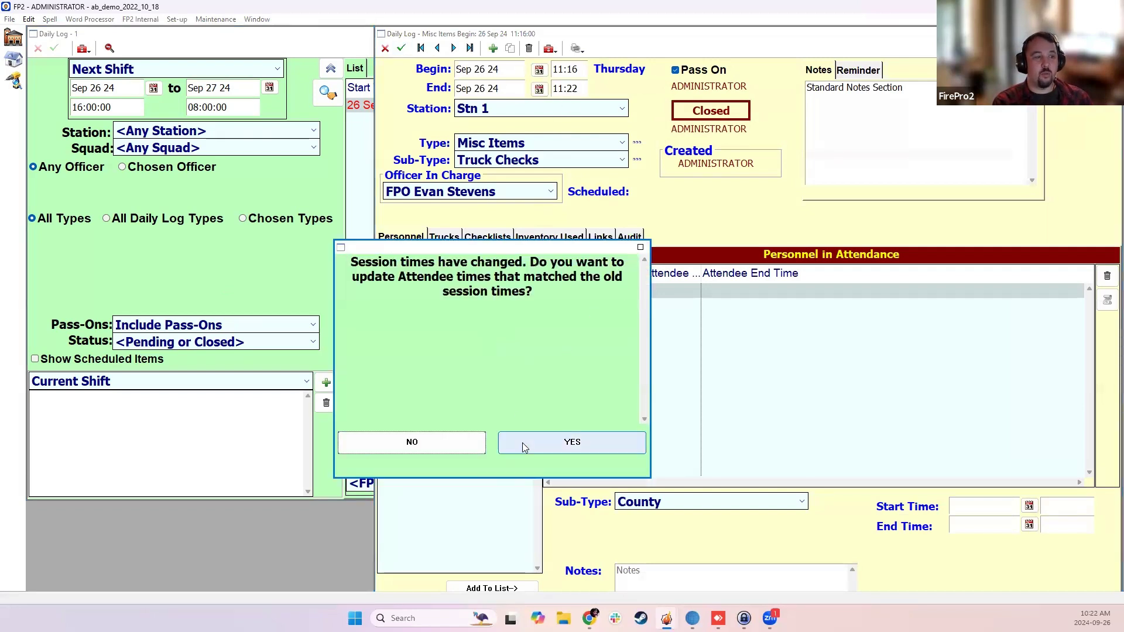
{"action": "left_click", "coordinate": [527, 442]}
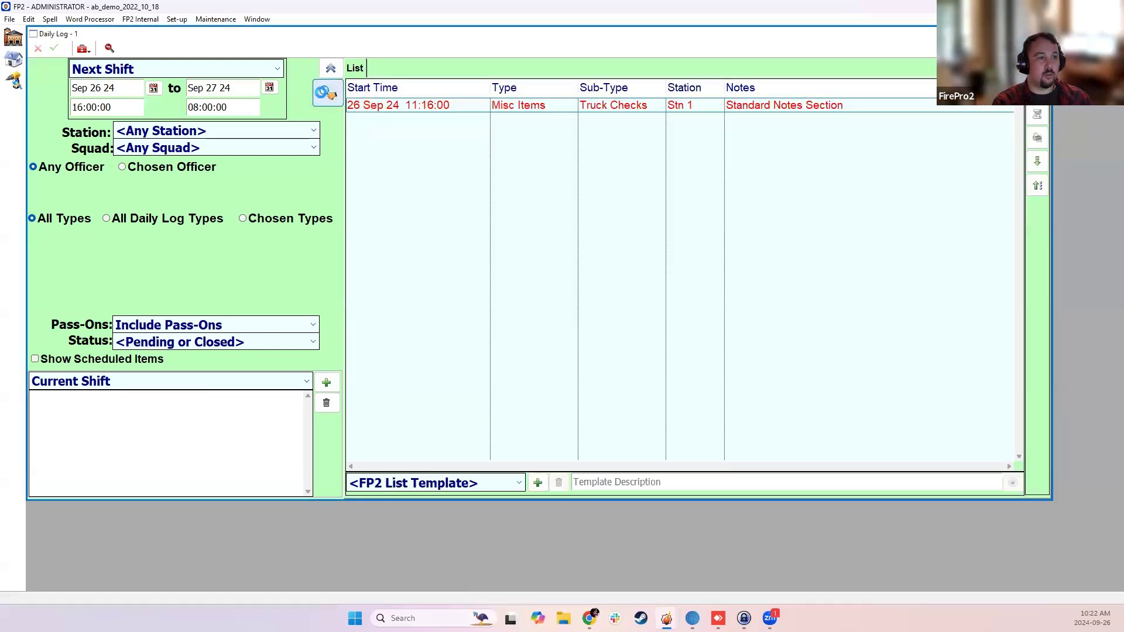
Step: Refresh the Next Shift search, and search for the log entries of This Shift
{"action": "left_click", "coordinate": [325, 93]}
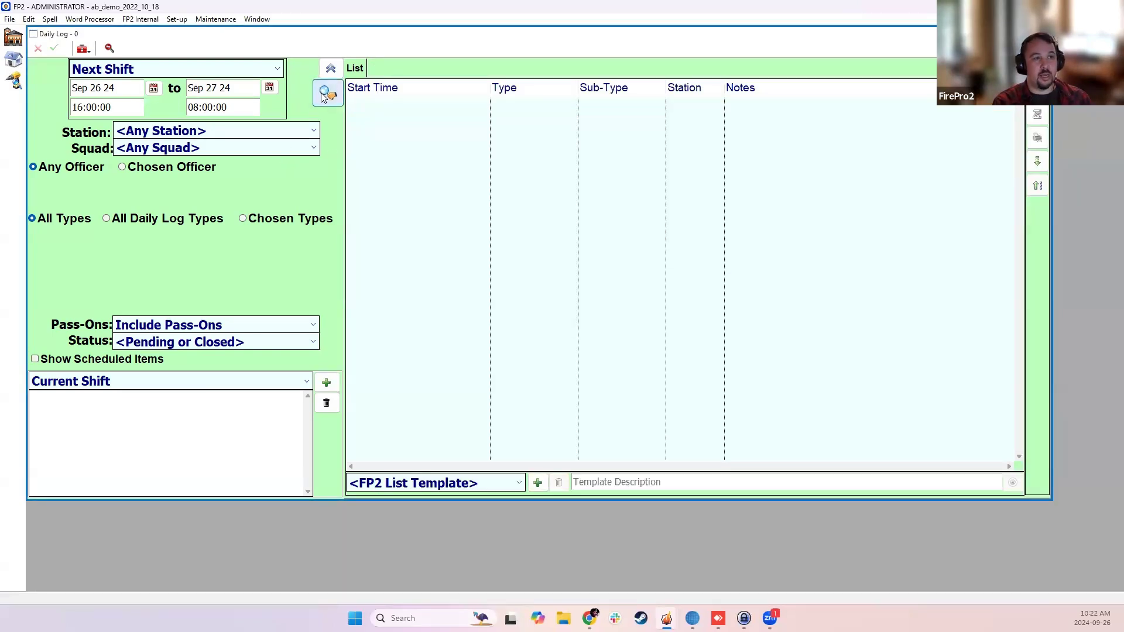
{"action": "left_click", "coordinate": [113, 70]}
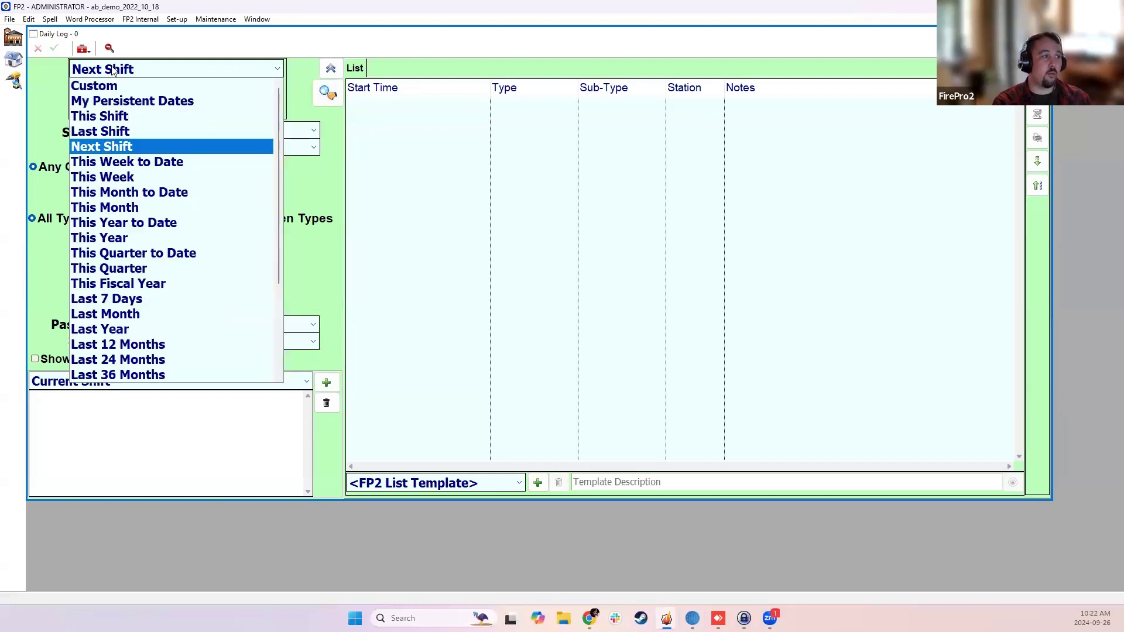
{"action": "left_click", "coordinate": [111, 116]}
{"action": "left_click", "coordinate": [327, 95]}
Step: Review the closed pass-on entry "This is a thing we want others to be aware of." and close it
{"action": "left_click", "coordinate": [697, 123]}
{"action": "left_click", "coordinate": [695, 109]}
{"action": "double_click", "coordinate": [711, 122]}
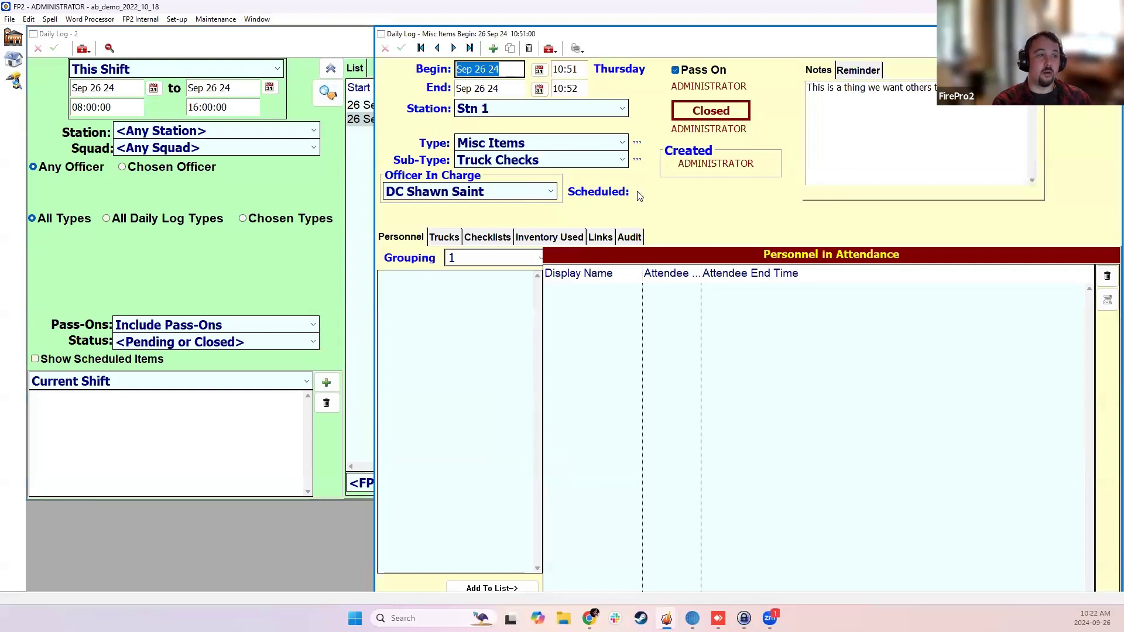
{"action": "left_click", "coordinate": [504, 69]}
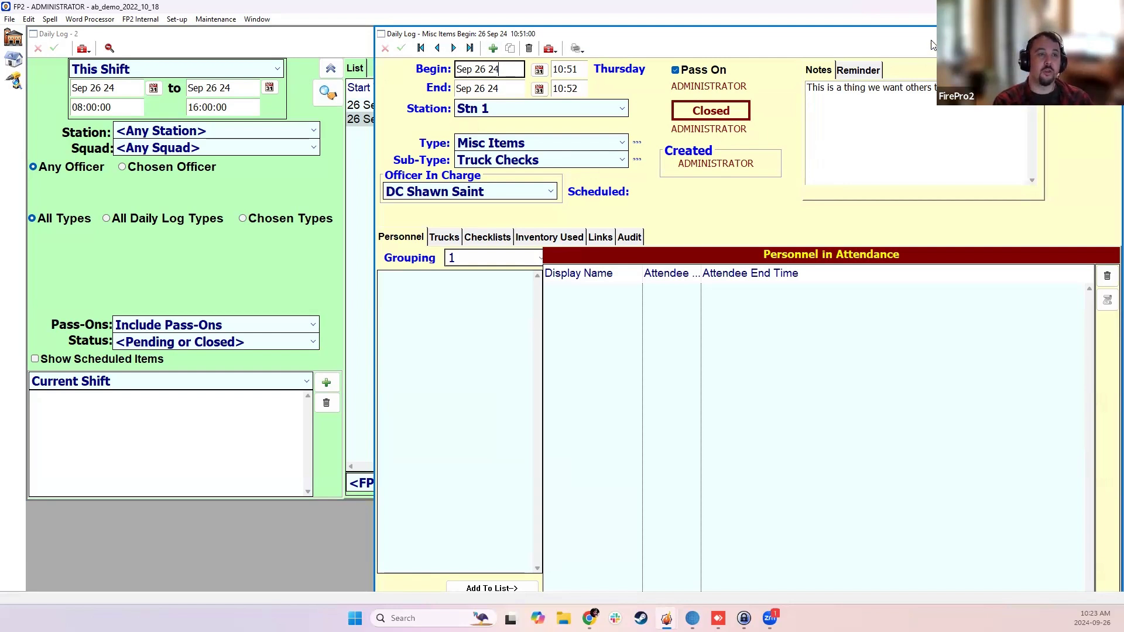
{"action": "left_click_drag", "start_coordinate": [911, 39], "coordinate": [889, 39]}
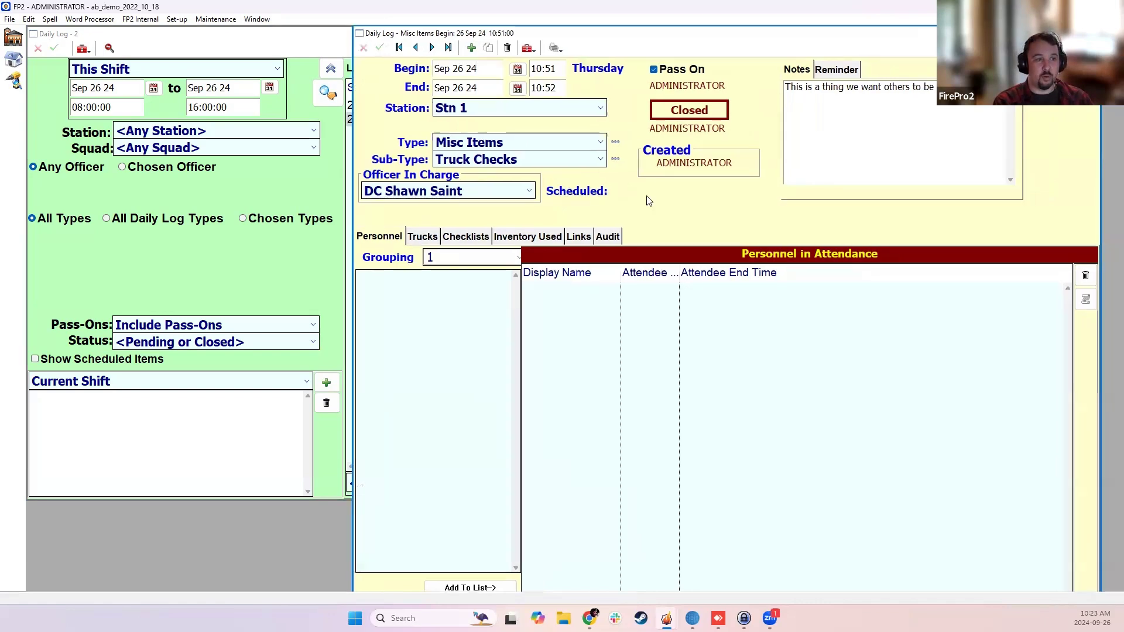
{"action": "left_click", "coordinate": [1089, 34]}
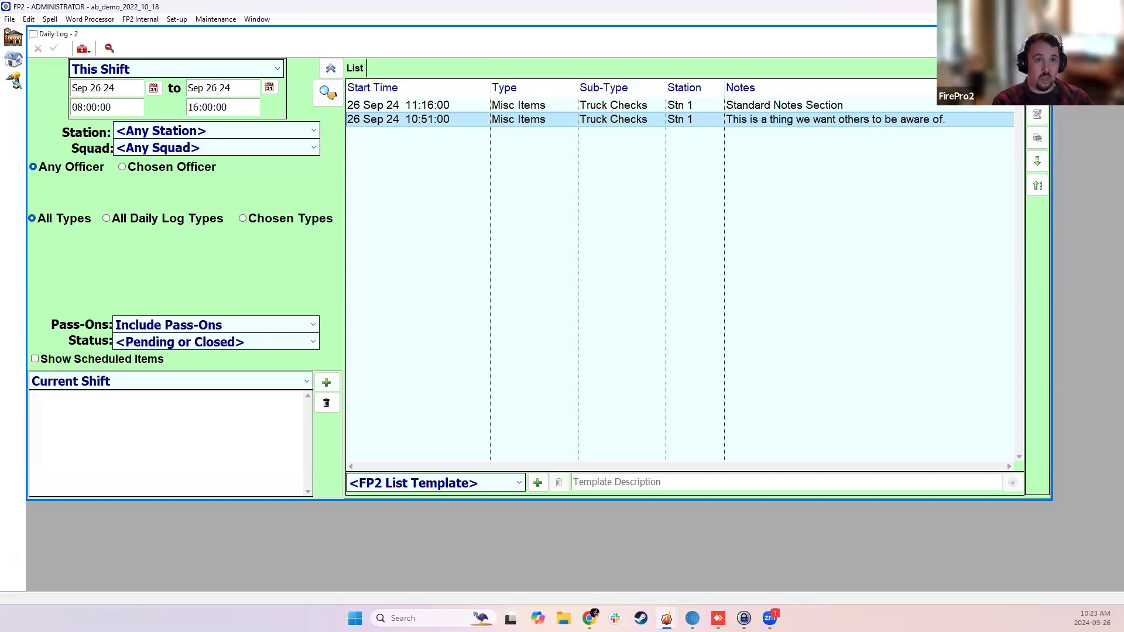
Step: Leave the Daily Log, open the Scheduler, and widen the scheduled items columns to read their dates, types and names
{"action": "left_click", "coordinate": [1042, 34]}
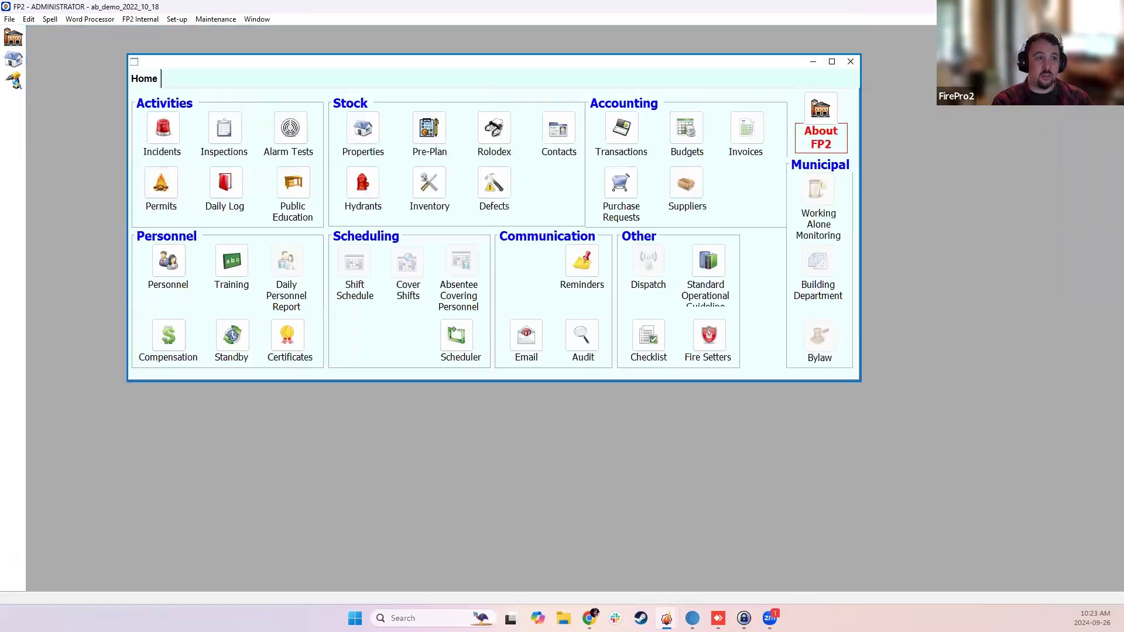
{"action": "left_click", "coordinate": [455, 336]}
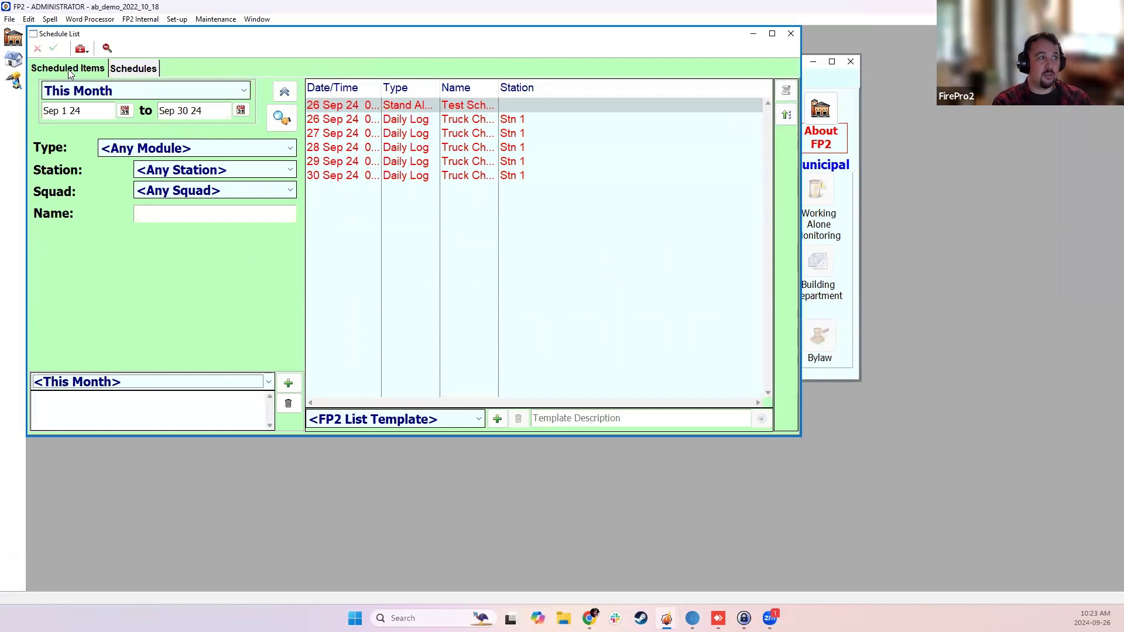
{"action": "left_click_drag", "start_coordinate": [381, 86], "coordinate": [661, 89]}
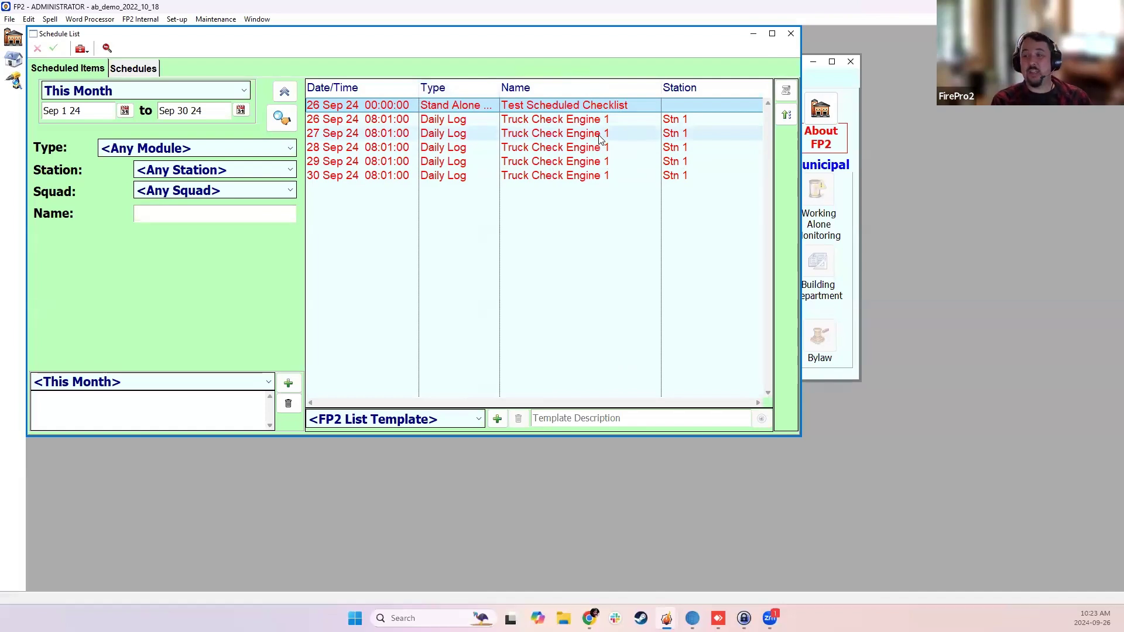
Step: Reopen the Daily Log and search This Week with scheduled items shown
{"action": "left_click", "coordinate": [853, 176]}
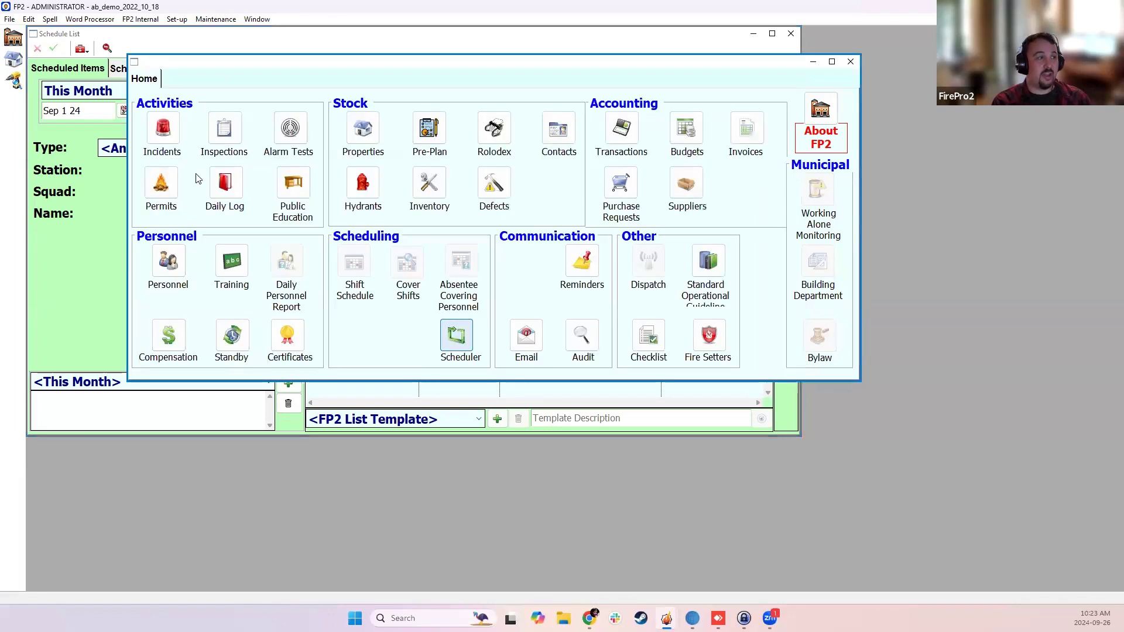
{"action": "left_click", "coordinate": [225, 187]}
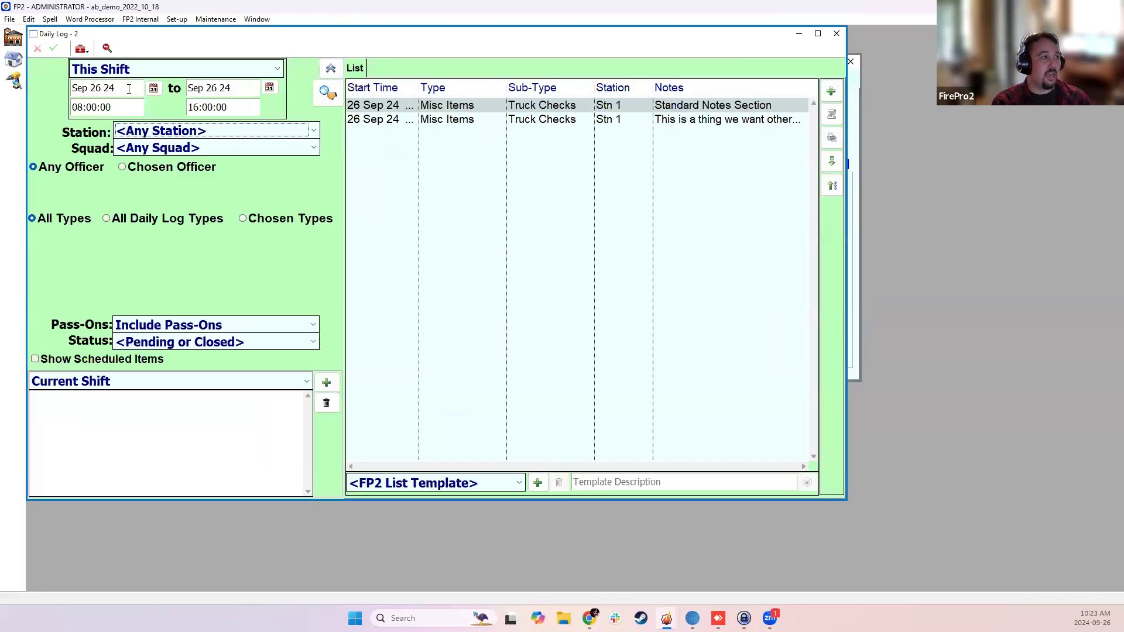
{"action": "left_click", "coordinate": [129, 72]}
{"action": "left_click", "coordinate": [129, 175]}
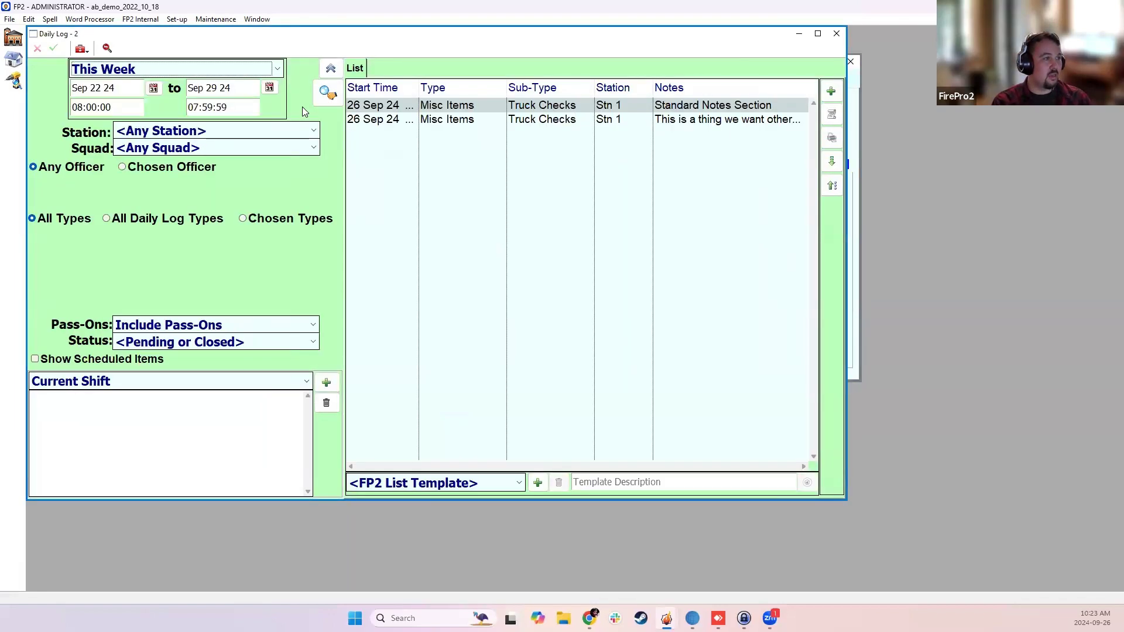
{"action": "left_click", "coordinate": [98, 363]}
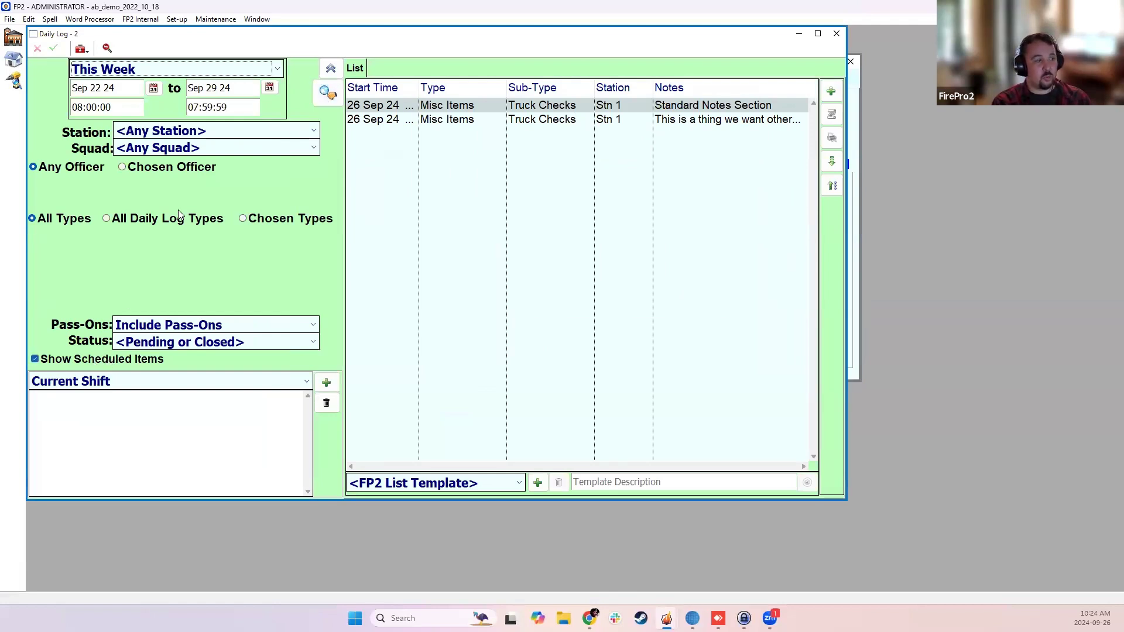
{"action": "left_click", "coordinate": [329, 92]}
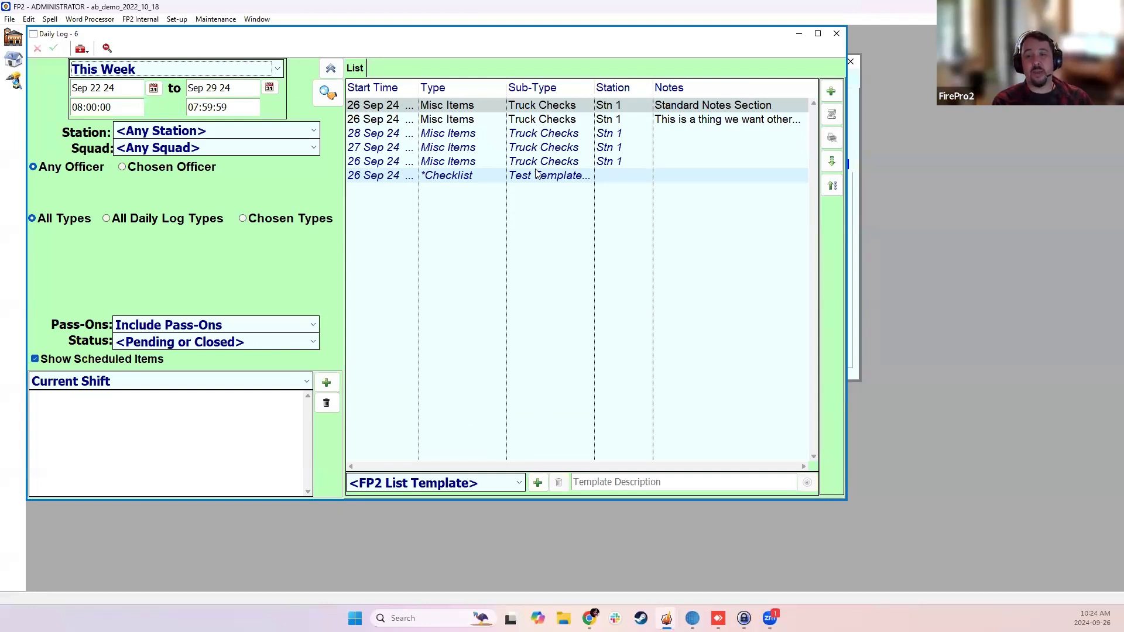
Step: Open the scheduled Truck Checks item for 28 Sep 24 as a log entry and return to the list
{"action": "left_click", "coordinate": [494, 137]}
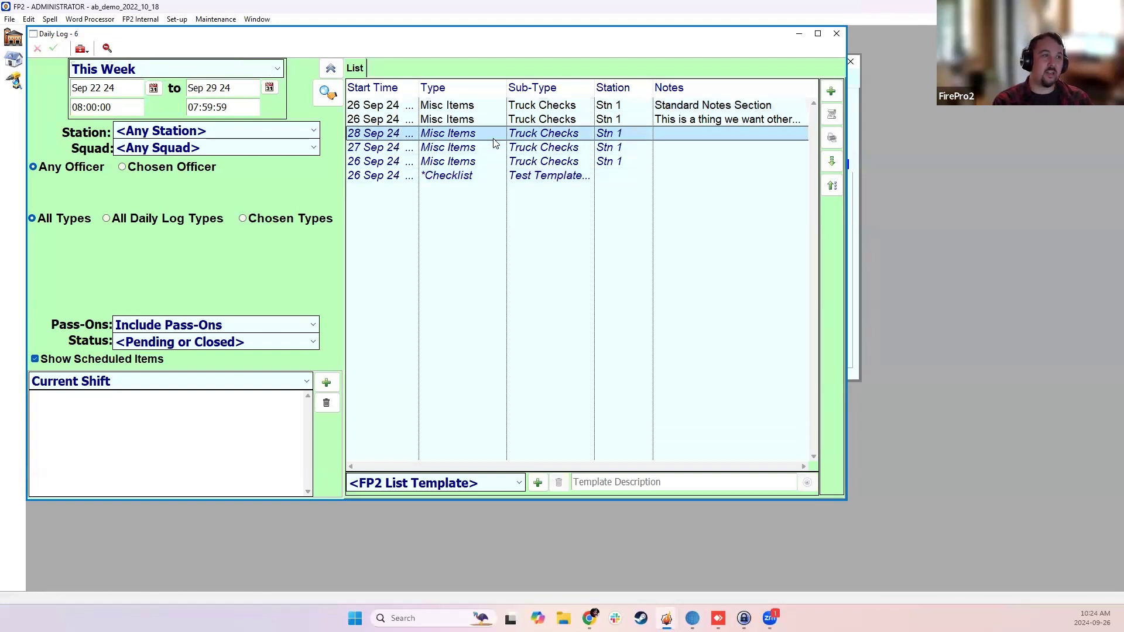
{"action": "double_click", "coordinate": [493, 143]}
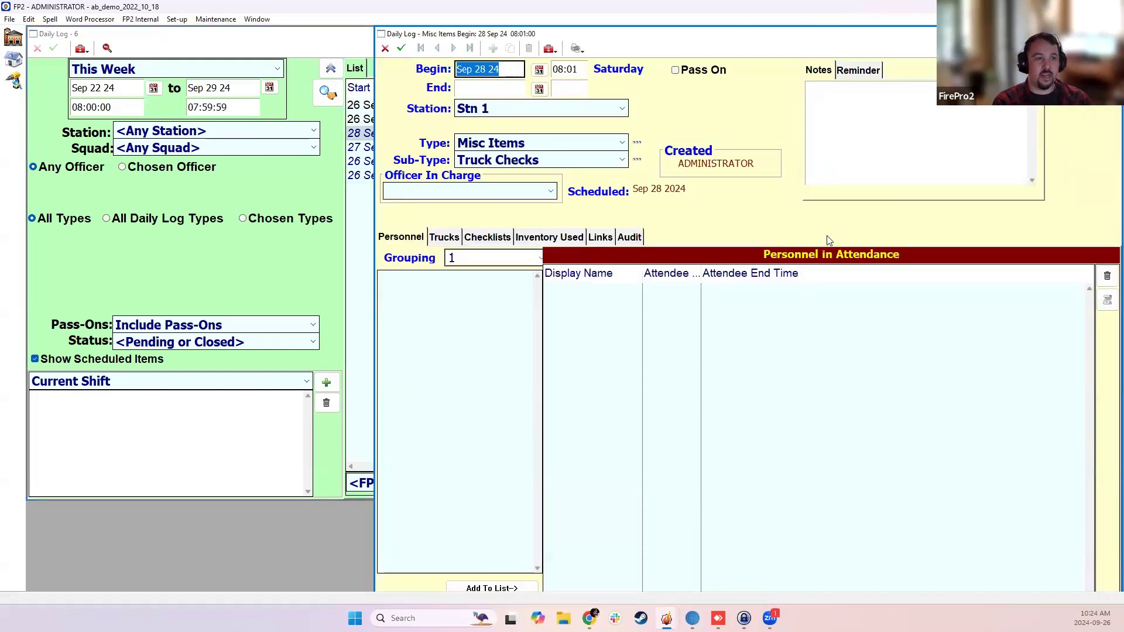
{"action": "left_click", "coordinate": [401, 48]}
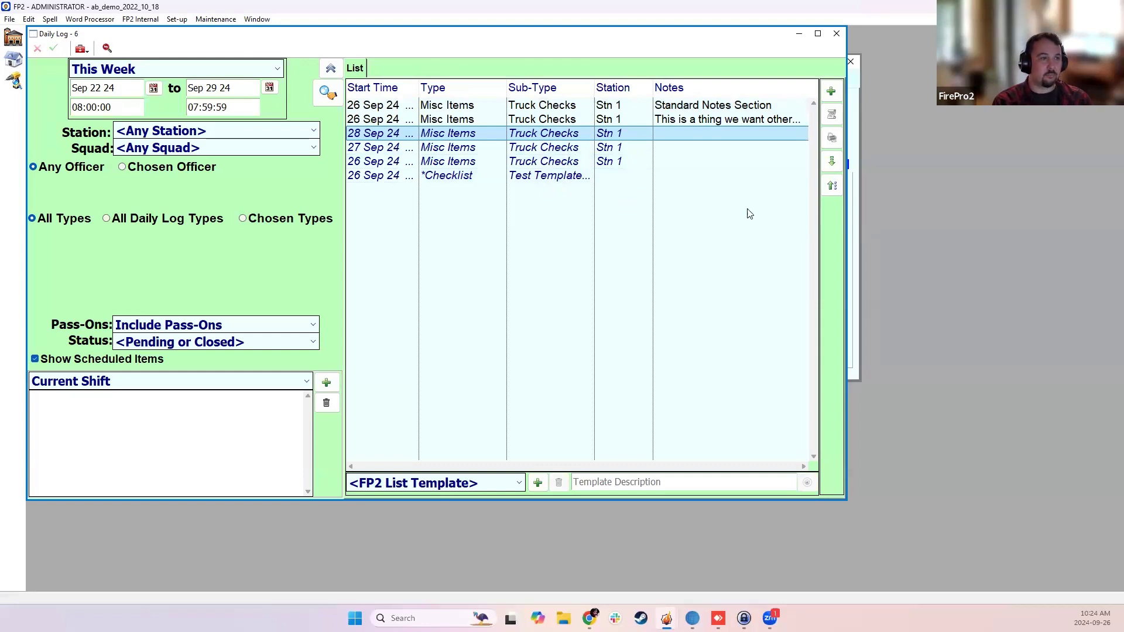
Step: Return to the Scheduler and view the list of defined schedules
{"action": "left_click", "coordinate": [853, 219]}
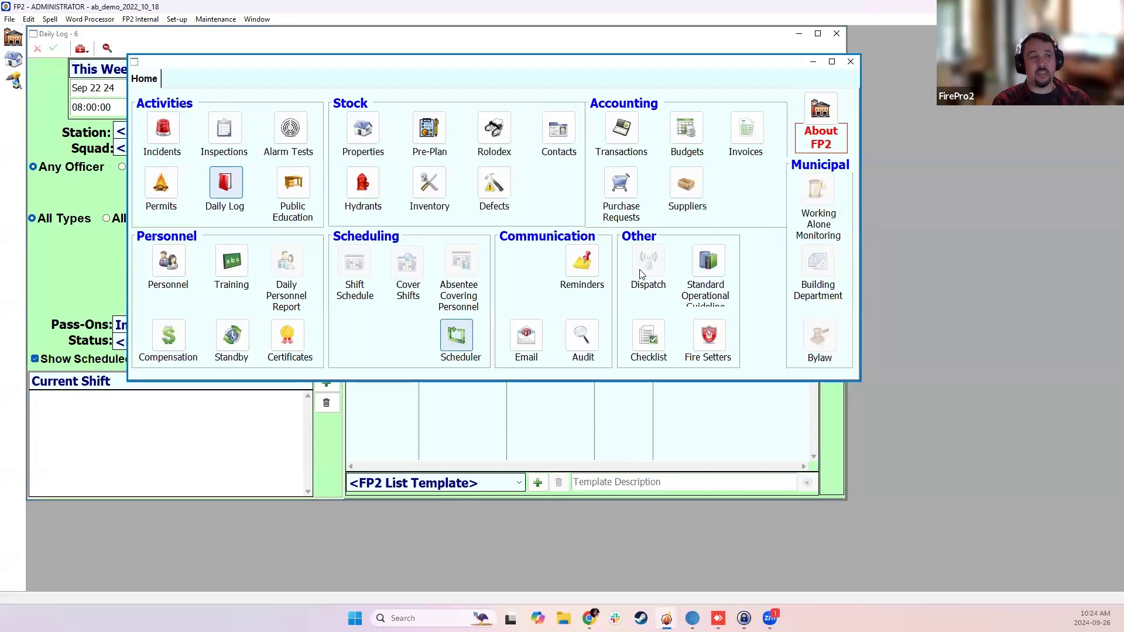
{"action": "left_click", "coordinate": [457, 338]}
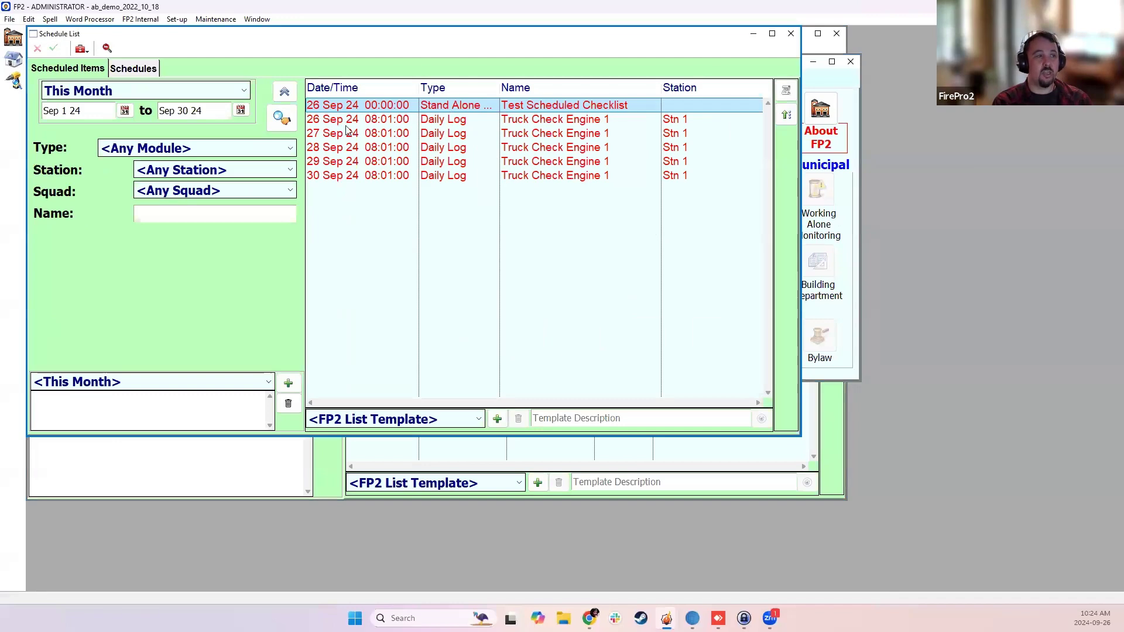
{"action": "left_click", "coordinate": [135, 70]}
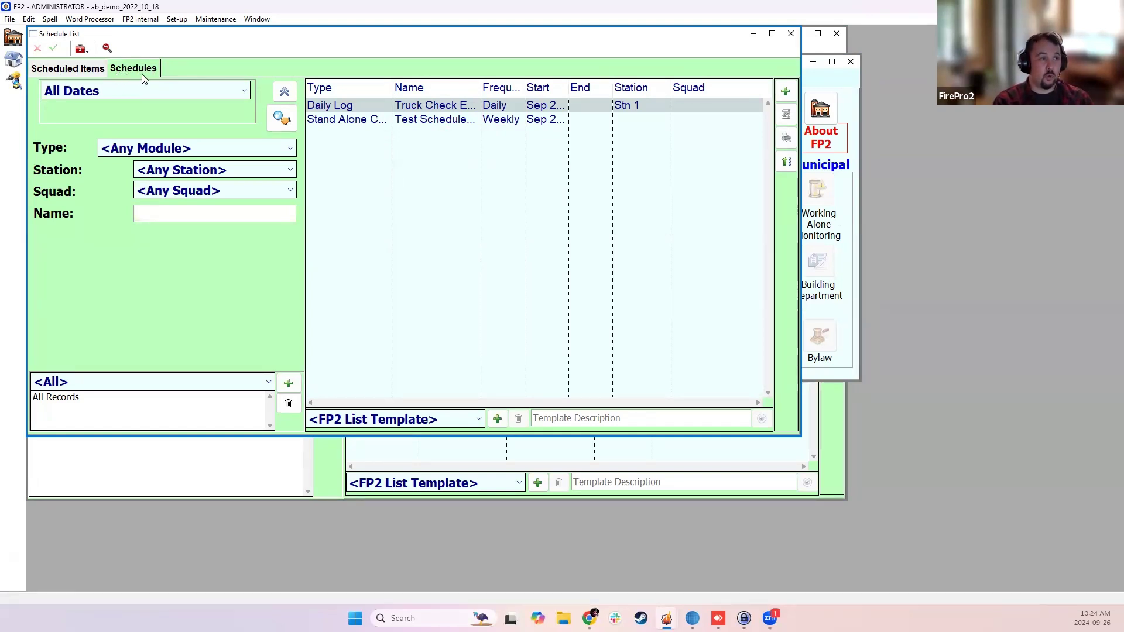
Step: Start a new Meeting and Training schedule named "Daily Training Session"
{"action": "left_click", "coordinate": [785, 94]}
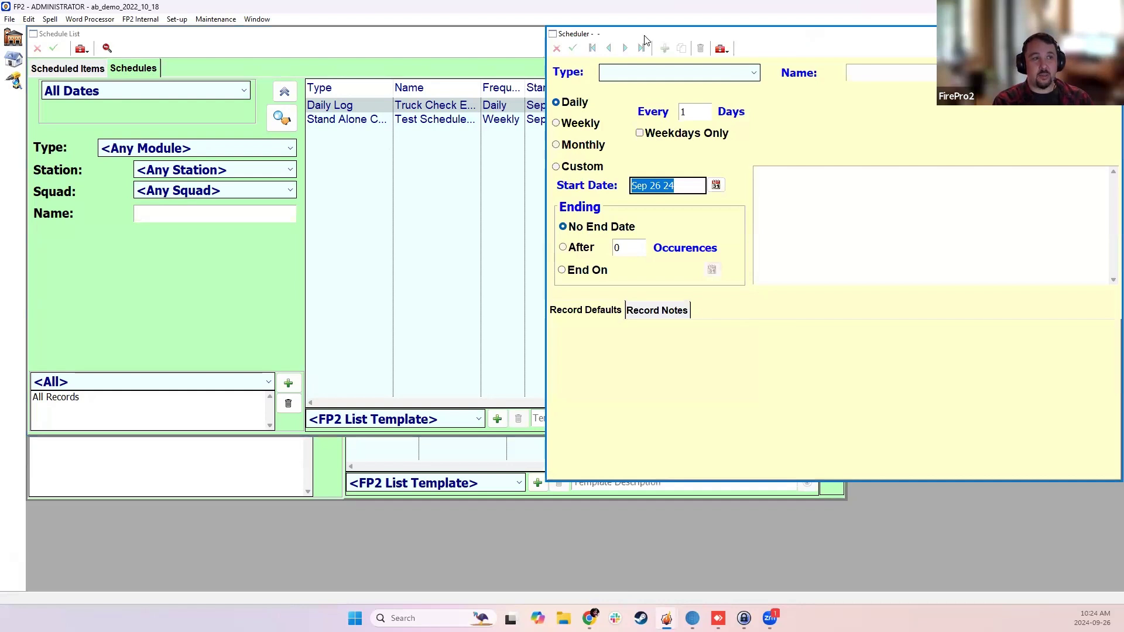
{"action": "left_click", "coordinate": [610, 84]}
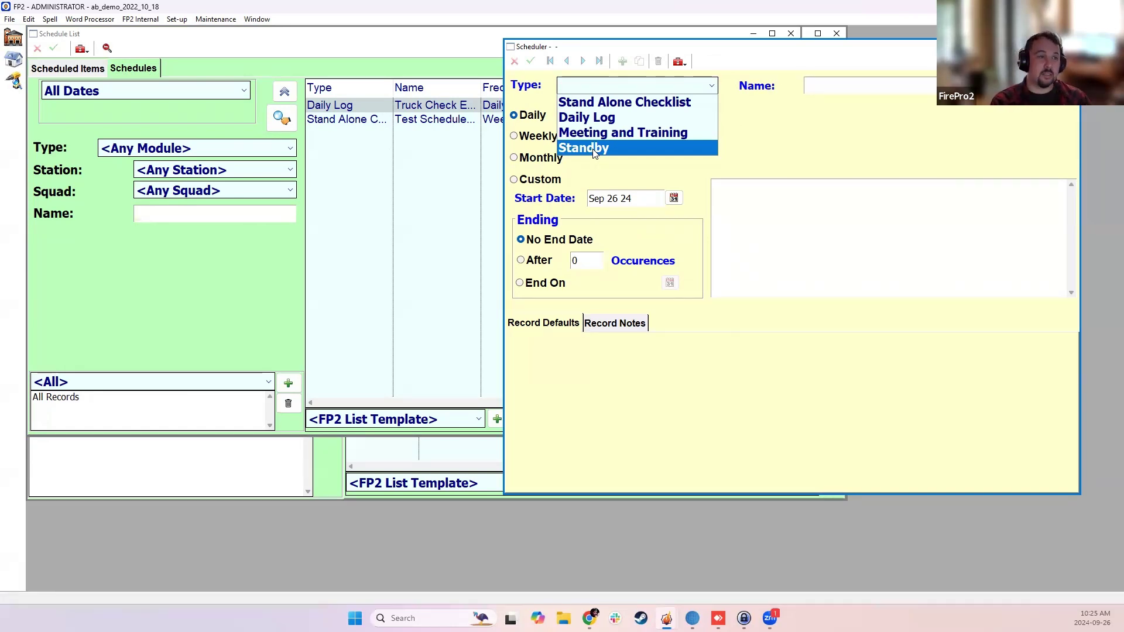
{"action": "left_click", "coordinate": [623, 134]}
{"action": "left_click", "coordinate": [827, 88]}
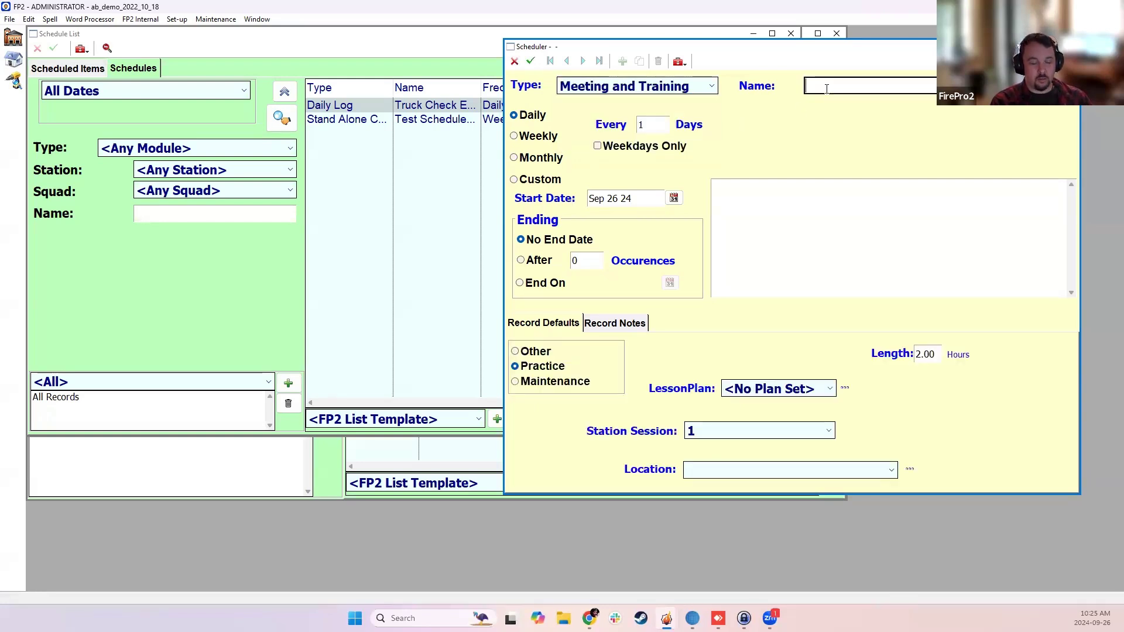
{"action": "type", "text": "Dail"}
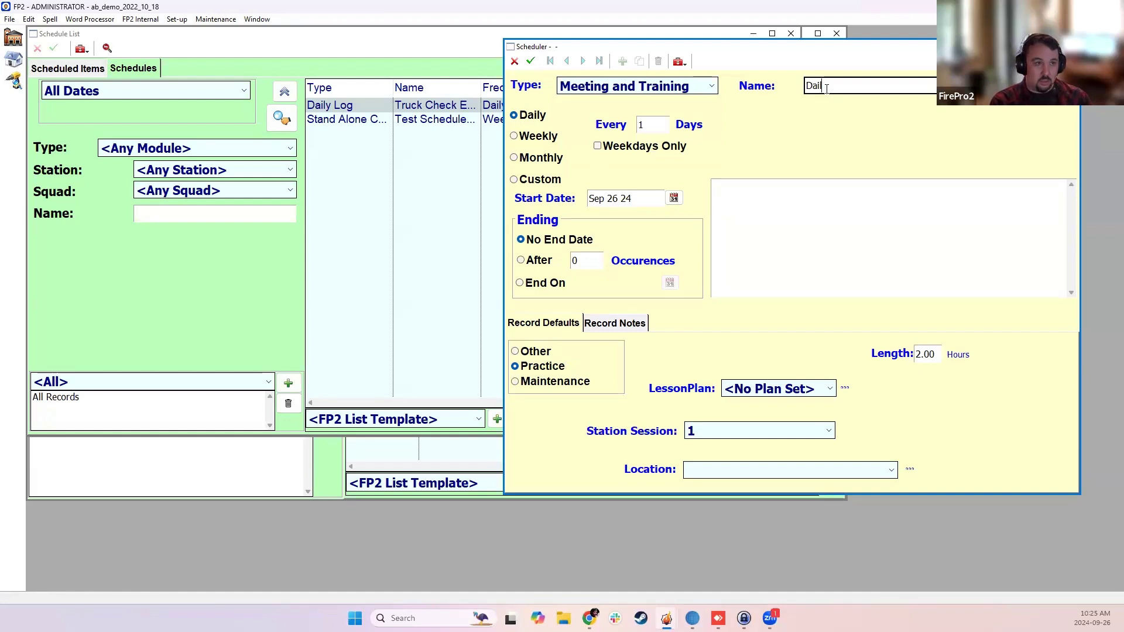
{"action": "type", "text": "y Training Session"}
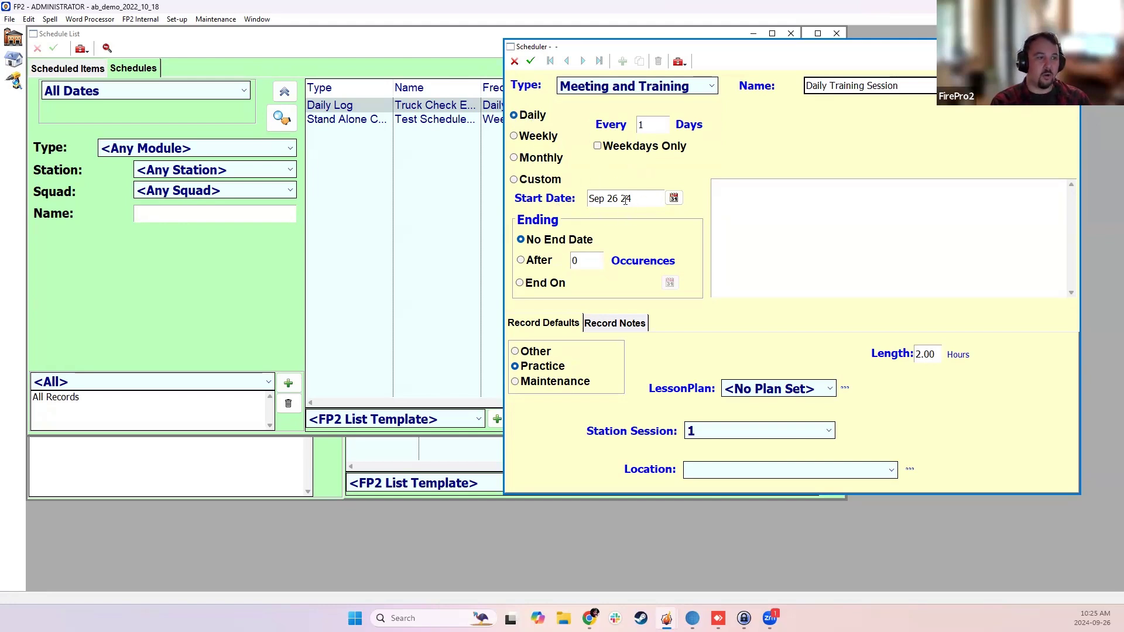
{"action": "left_click", "coordinate": [645, 202]}
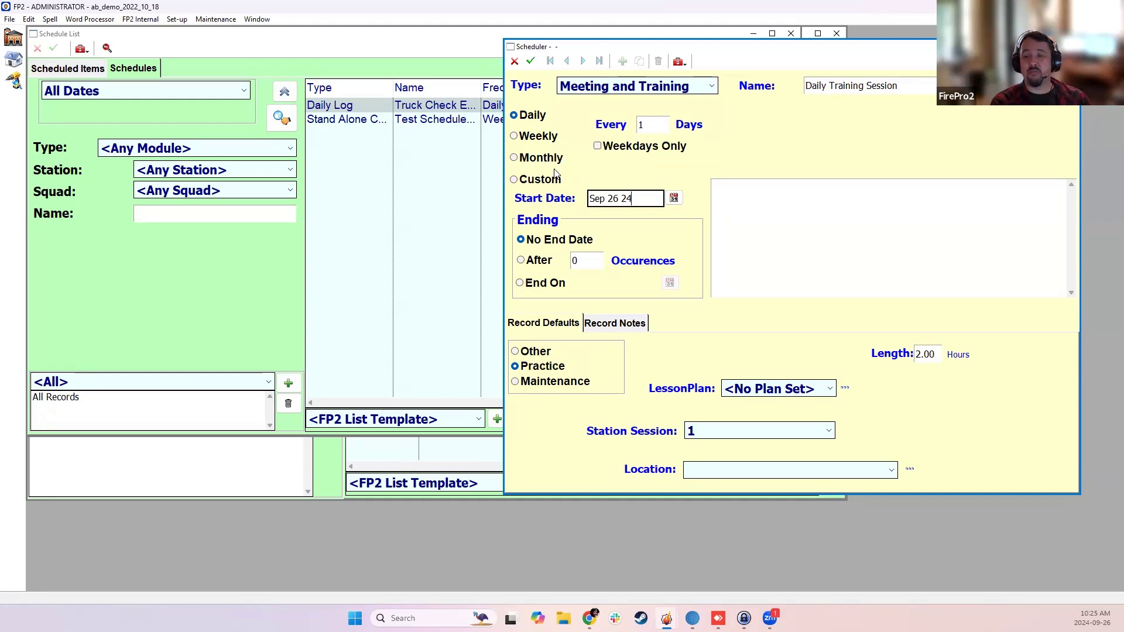
Step: Review the recurrence options for weekly, monthly and custom schedules, including the weekday choices for monthly recurrence
{"action": "left_click", "coordinate": [541, 138]}
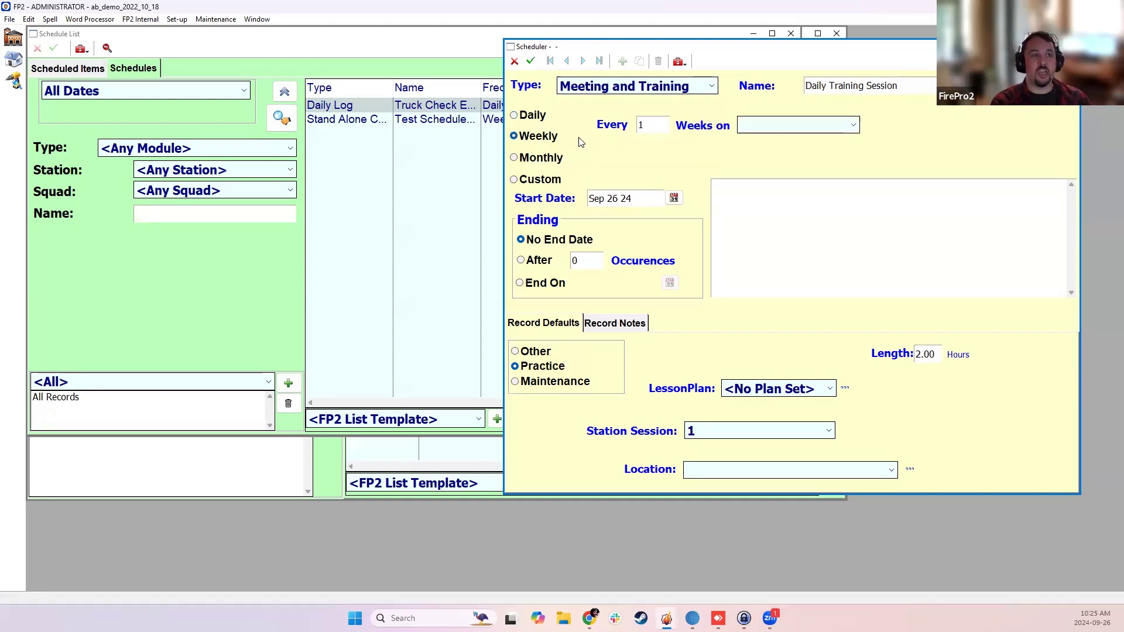
{"action": "left_click", "coordinate": [808, 132]}
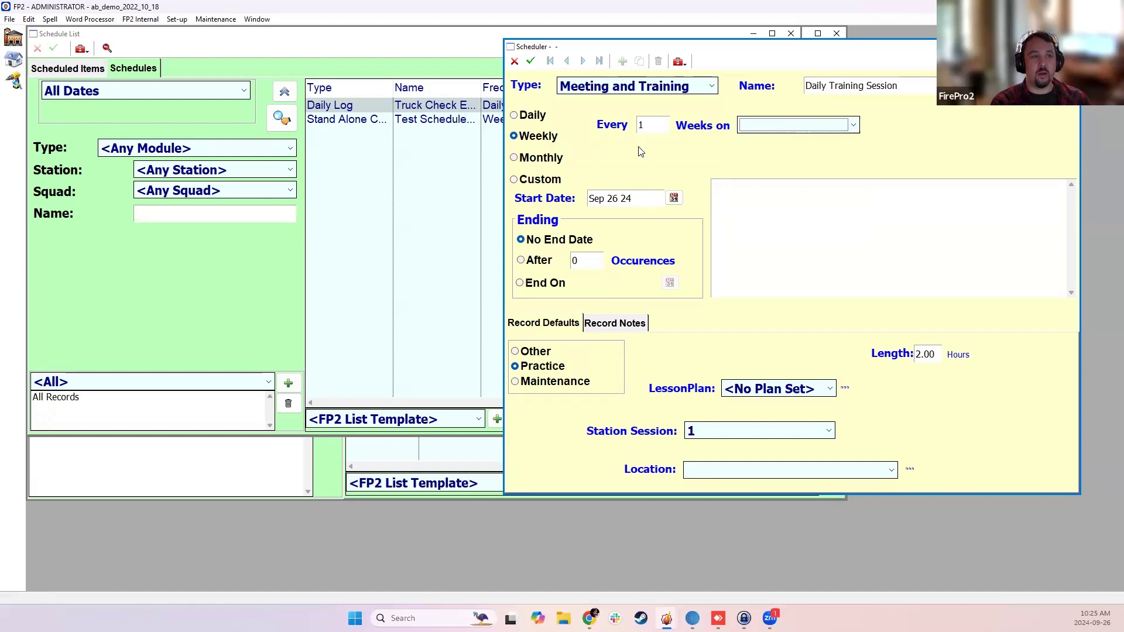
{"action": "left_click", "coordinate": [539, 158]}
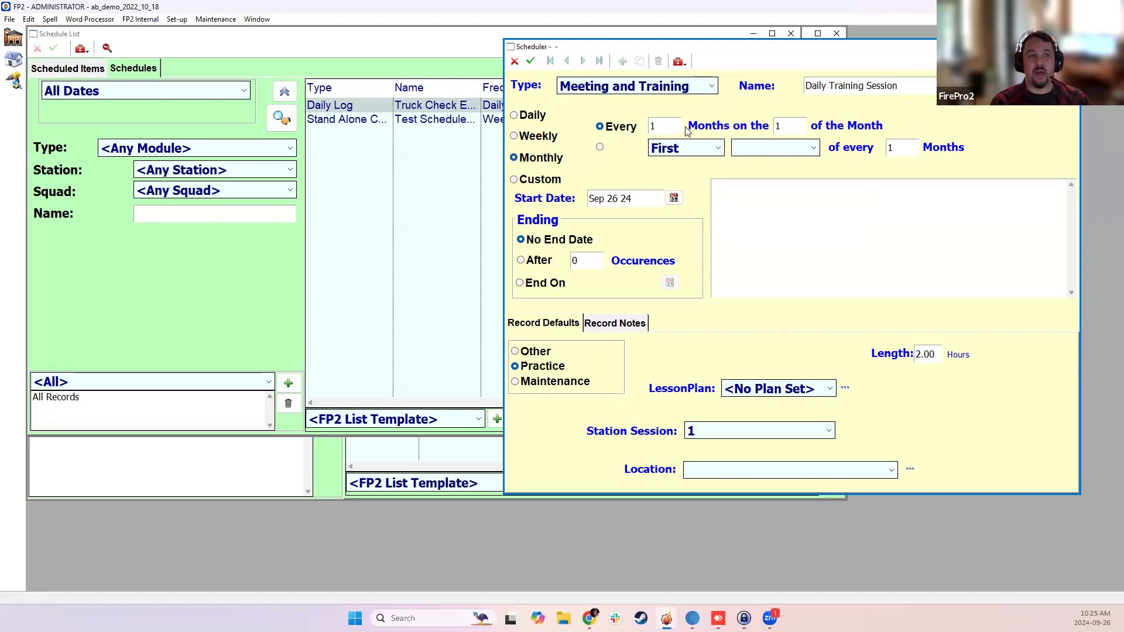
{"action": "left_click", "coordinate": [600, 147]}
{"action": "left_click", "coordinate": [777, 148]}
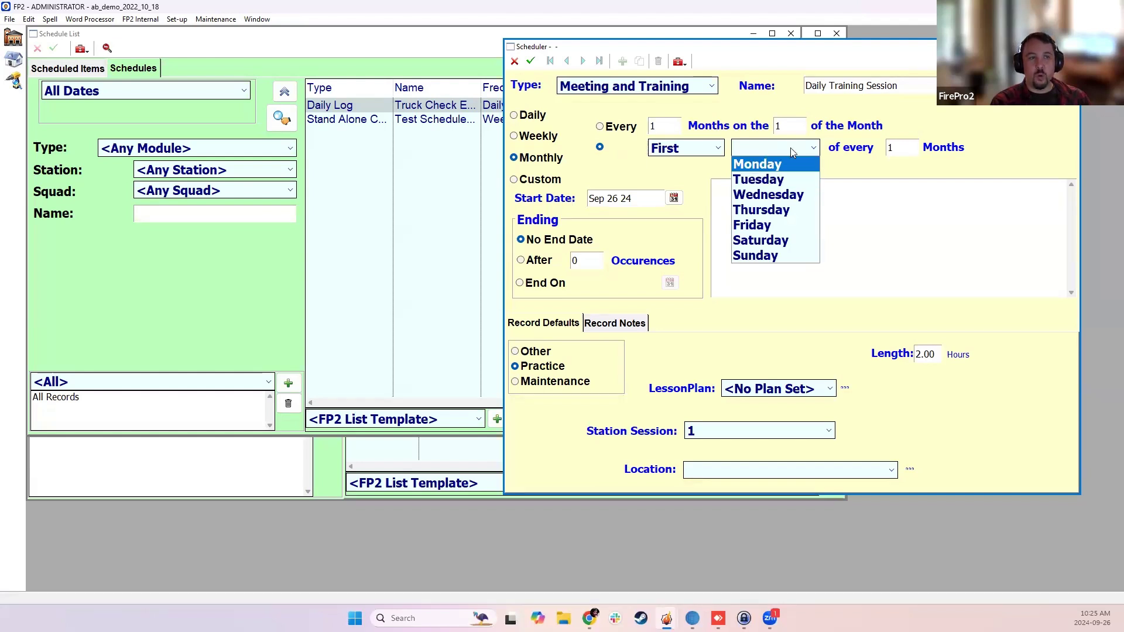
{"action": "left_click", "coordinate": [869, 155]}
{"action": "left_click", "coordinate": [542, 179]}
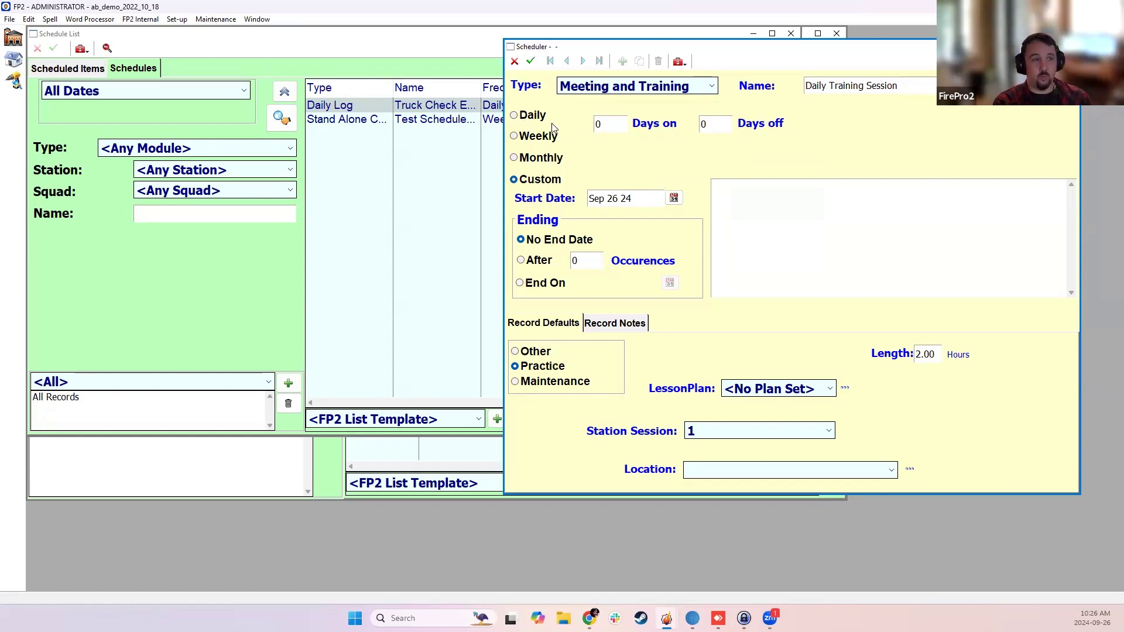
Step: Set the schedule to daily on weekdays only, and look at the Other training types before choosing Practice again
{"action": "left_click", "coordinate": [536, 117]}
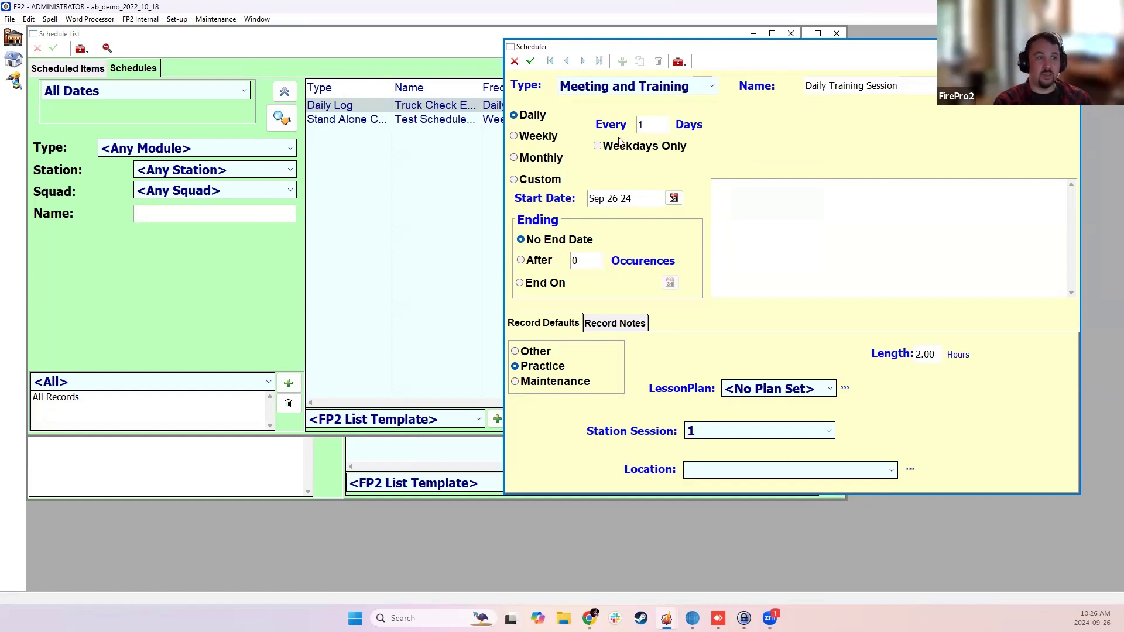
{"action": "left_click", "coordinate": [597, 145]}
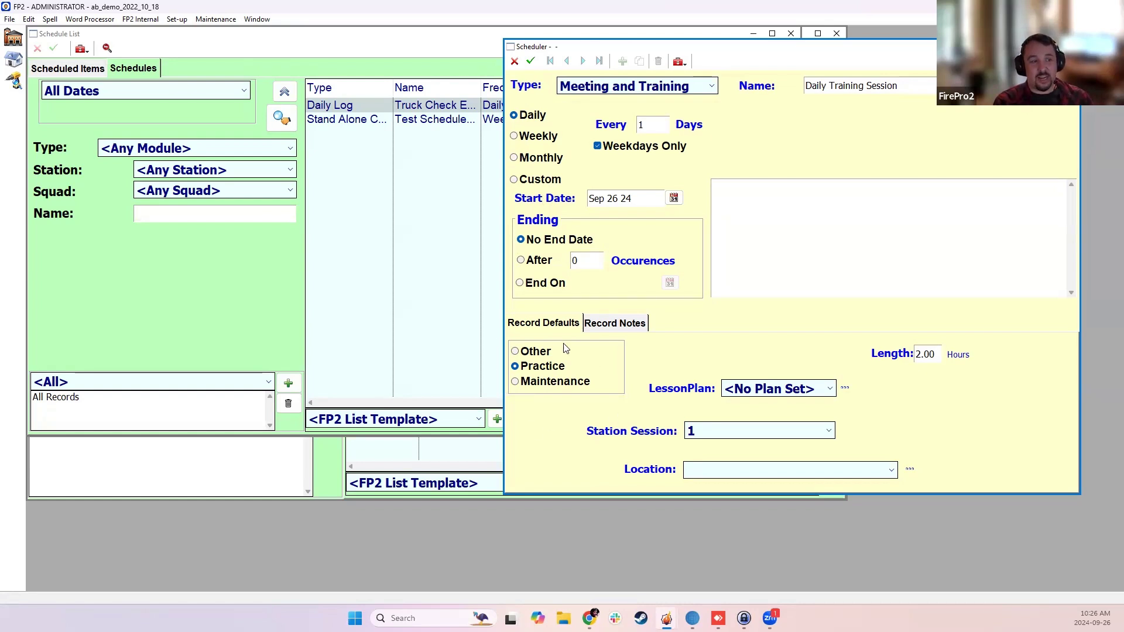
{"action": "left_click", "coordinate": [535, 352]}
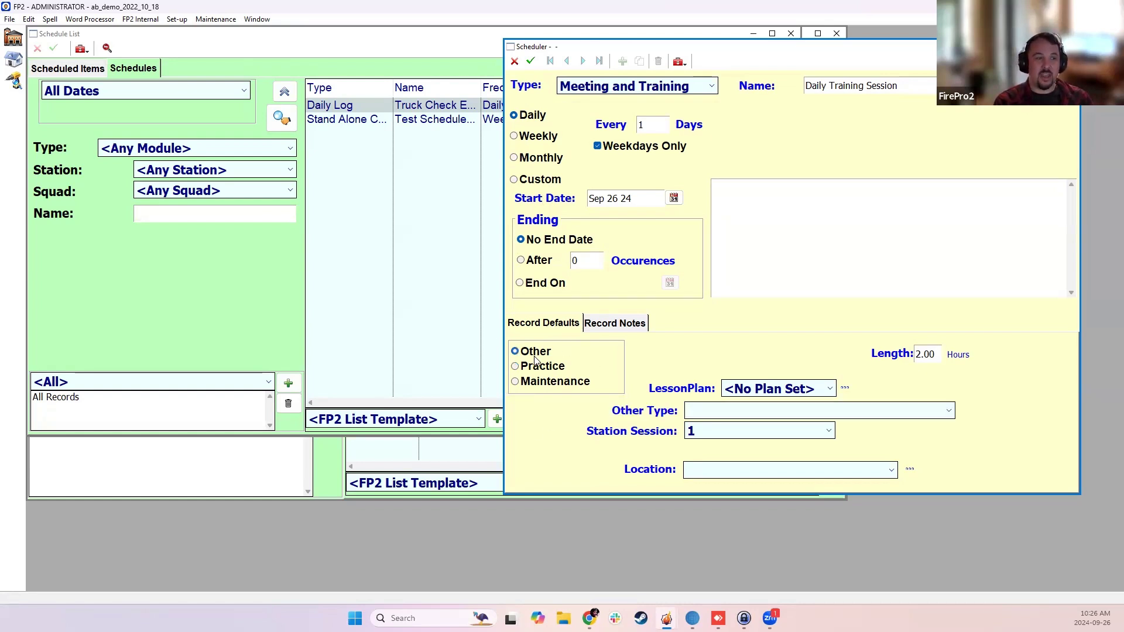
{"action": "left_click", "coordinate": [707, 410]}
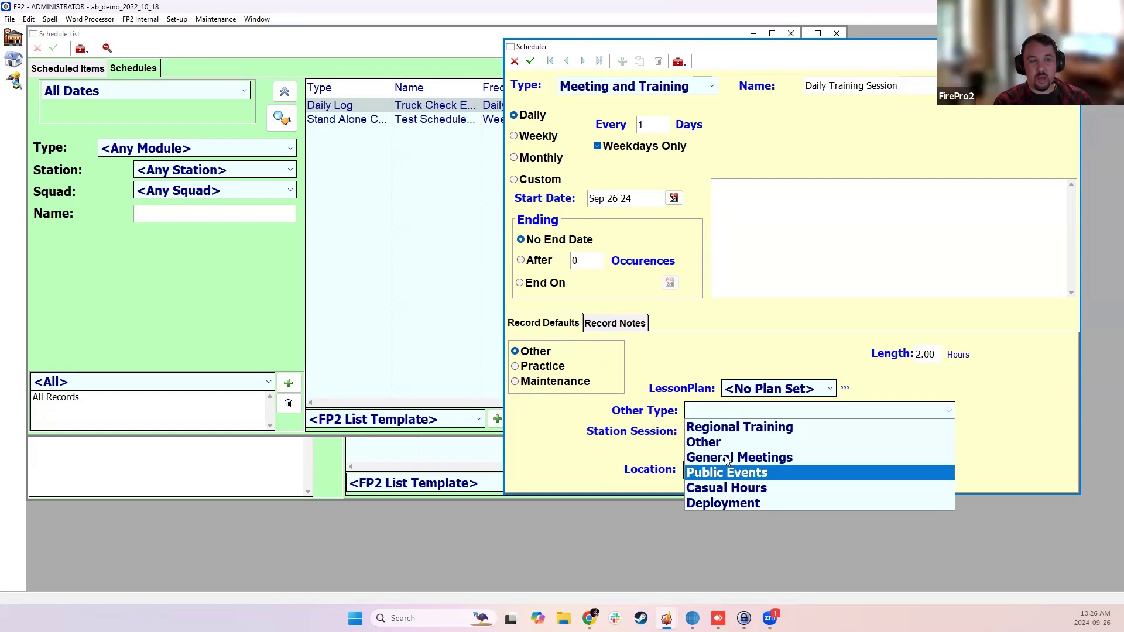
{"action": "left_click", "coordinate": [553, 368]}
{"action": "left_click", "coordinate": [545, 367]}
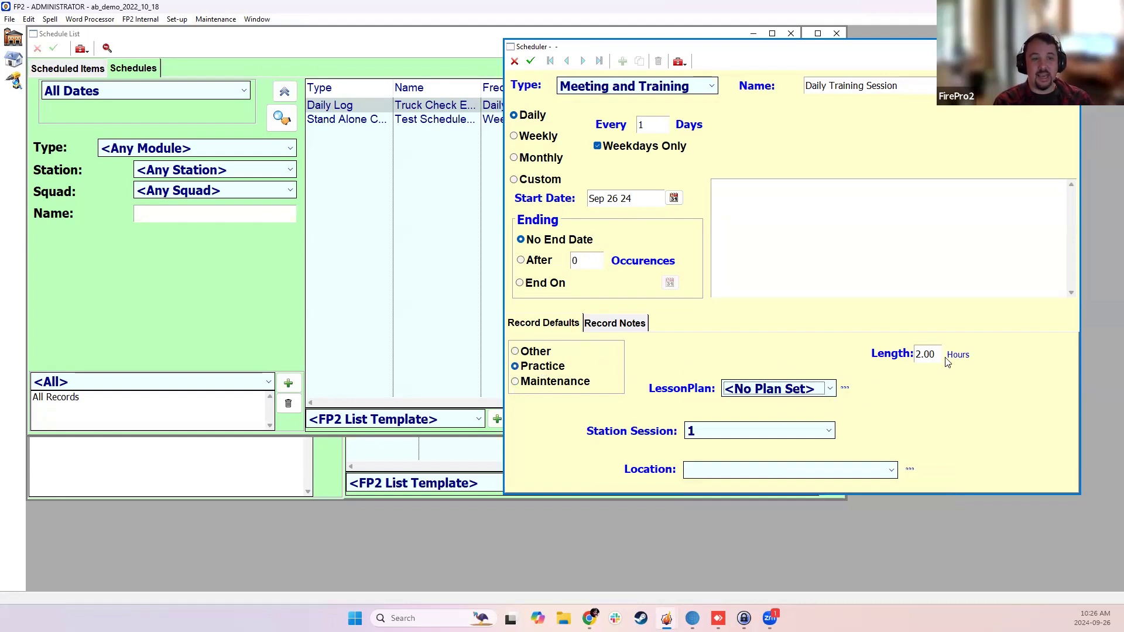
Step: Assign the training session to Stn 1, leaving the location blank, and save and close the schedule
{"action": "left_click", "coordinate": [776, 434]}
{"action": "left_click", "coordinate": [733, 461]}
{"action": "left_click", "coordinate": [837, 467]}
{"action": "left_click", "coordinate": [672, 414]}
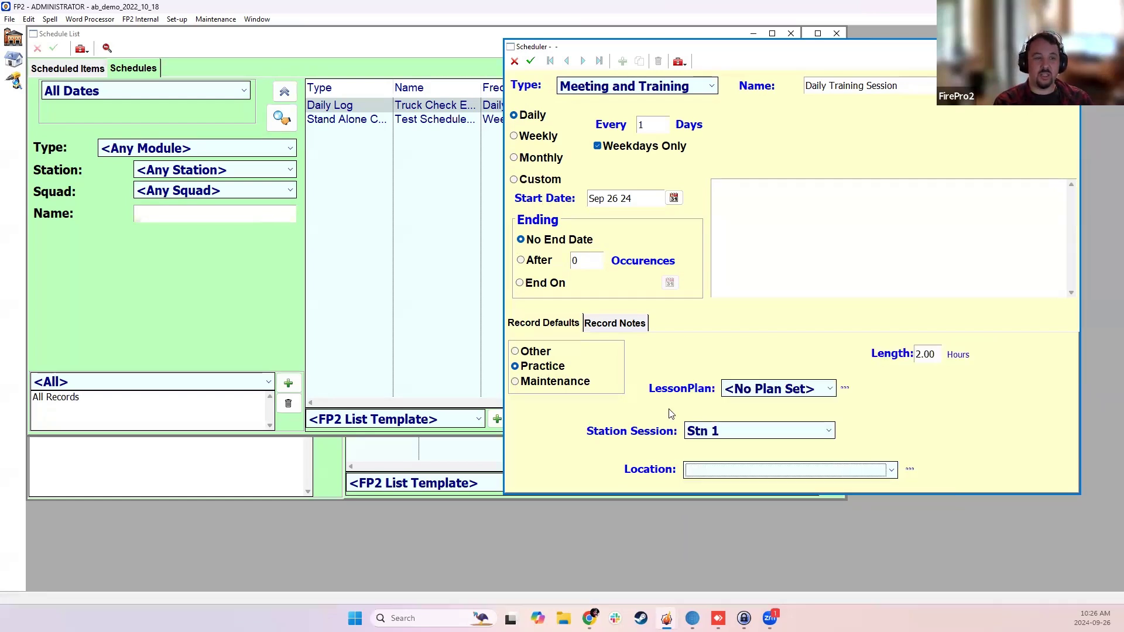
{"action": "left_click", "coordinate": [530, 61]}
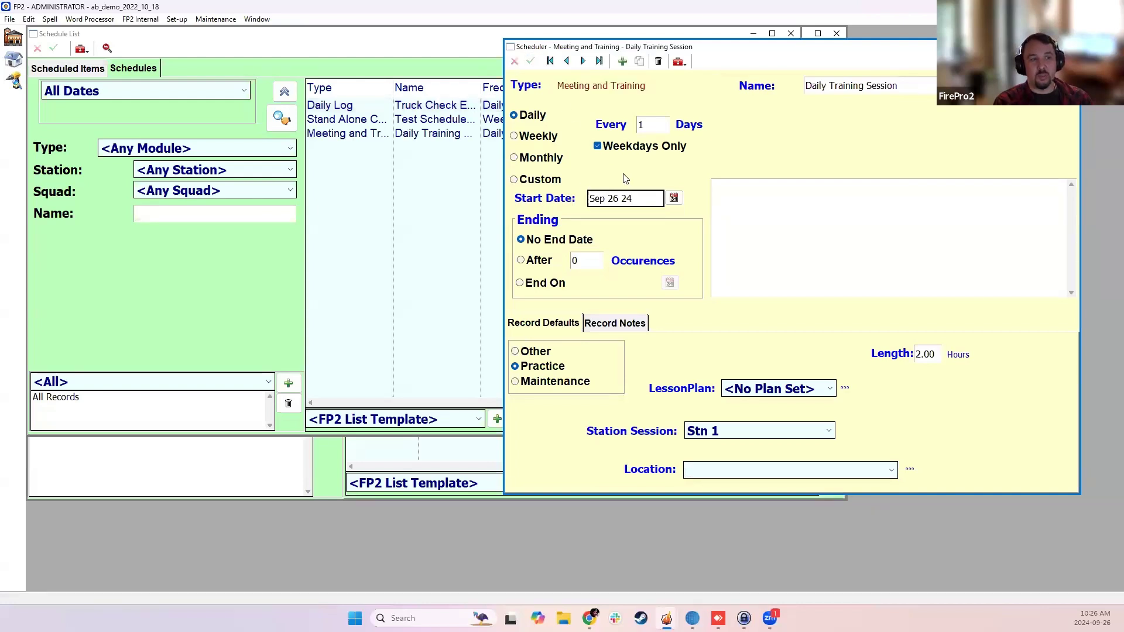
{"action": "left_click", "coordinate": [1070, 46]}
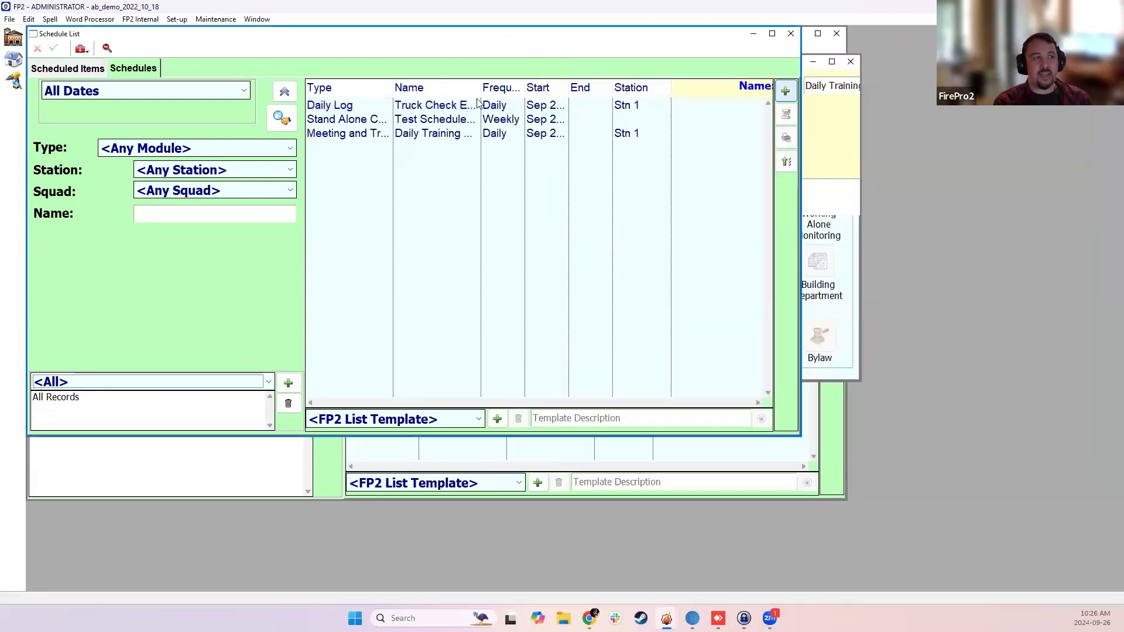
Step: Refresh this month's scheduled items, sort them by name, widen the Type column and highlight the Daily Training Session entries
{"action": "left_click", "coordinate": [90, 69]}
{"action": "left_click", "coordinate": [281, 118]}
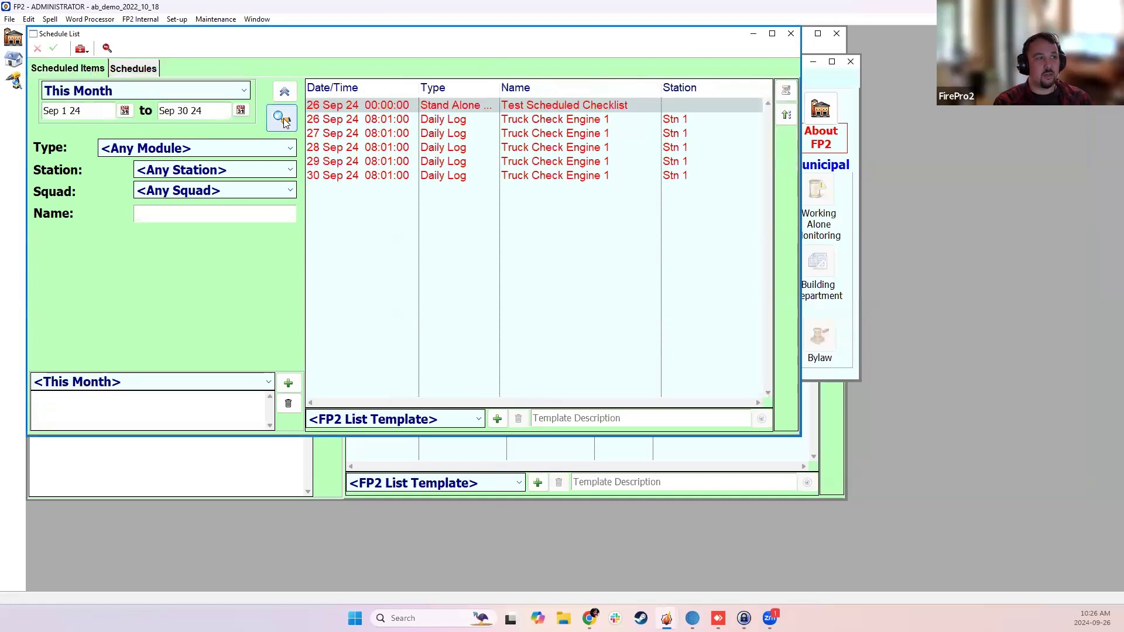
{"action": "left_click", "coordinate": [505, 87]}
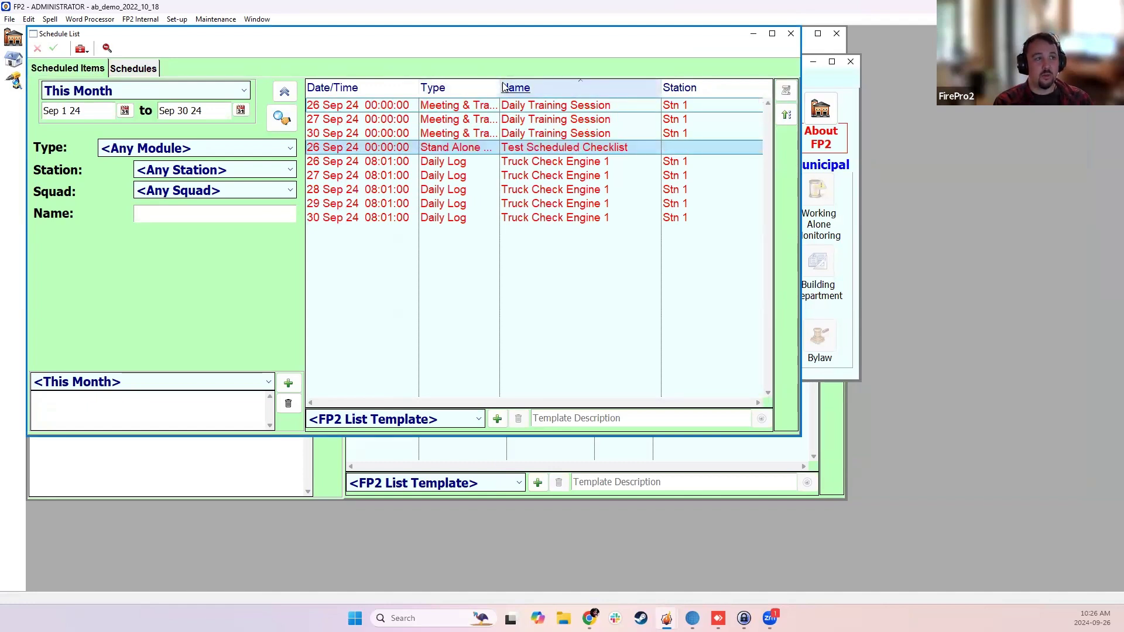
{"action": "left_click_drag", "start_coordinate": [501, 83], "coordinate": [574, 86]}
{"action": "left_click_drag", "start_coordinate": [461, 102], "coordinate": [464, 138]}
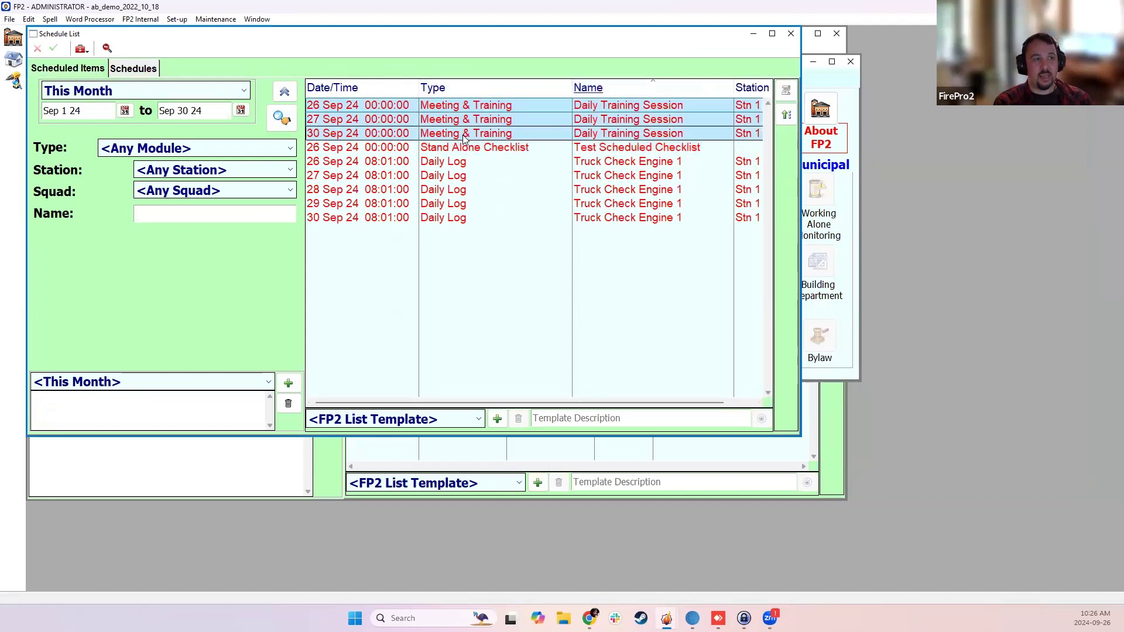
Step: Return to the Daily Log and examine this week's scheduled Truck Checks and checklist entries
{"action": "left_click", "coordinate": [843, 186]}
{"action": "left_click", "coordinate": [225, 185]}
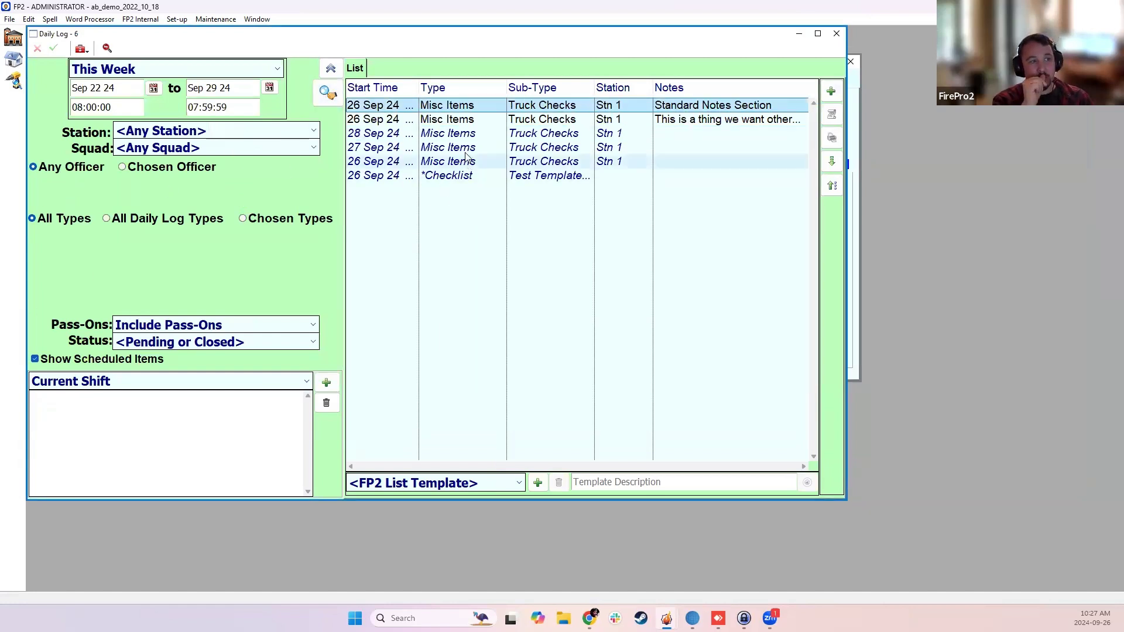
{"action": "left_click_drag", "start_coordinate": [450, 134], "coordinate": [452, 167]}
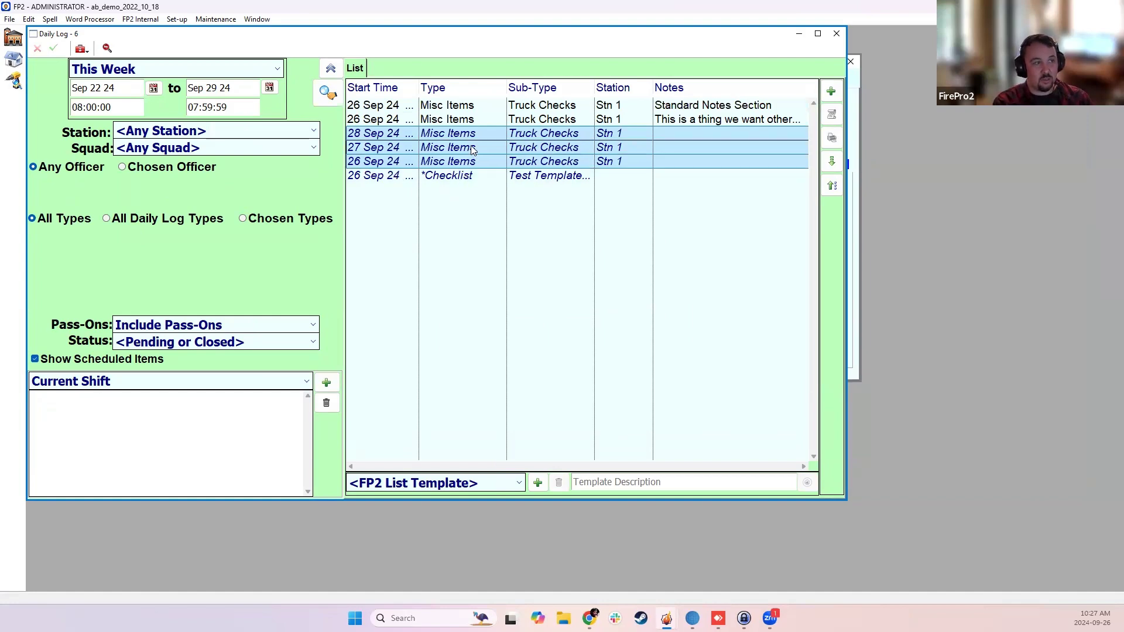
{"action": "left_click", "coordinate": [463, 175]}
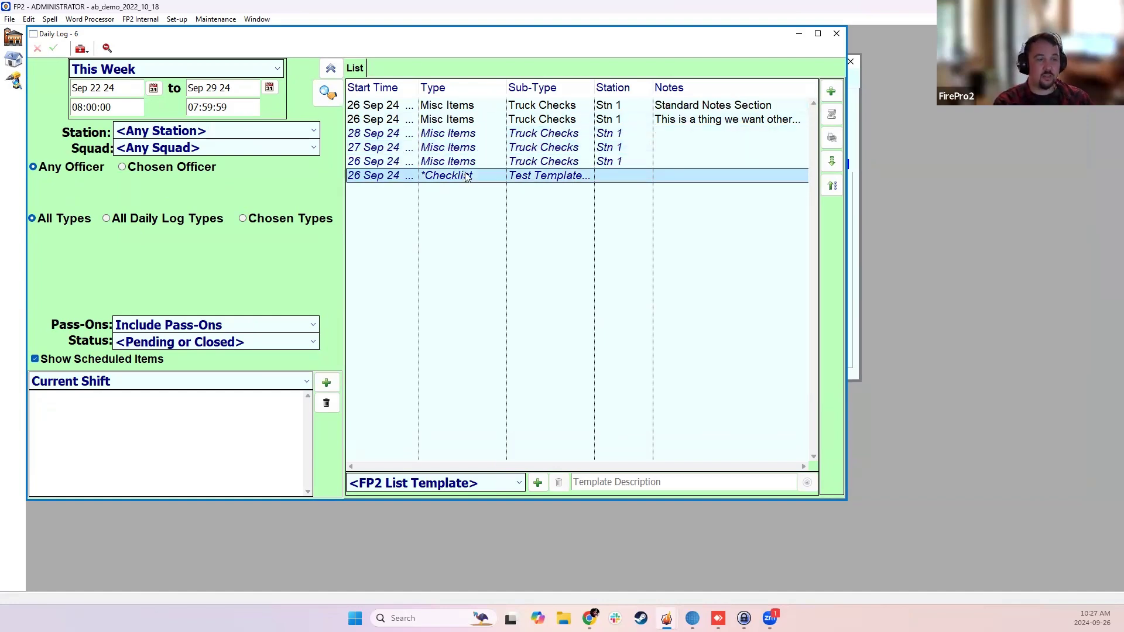
{"action": "left_click", "coordinate": [454, 136]}
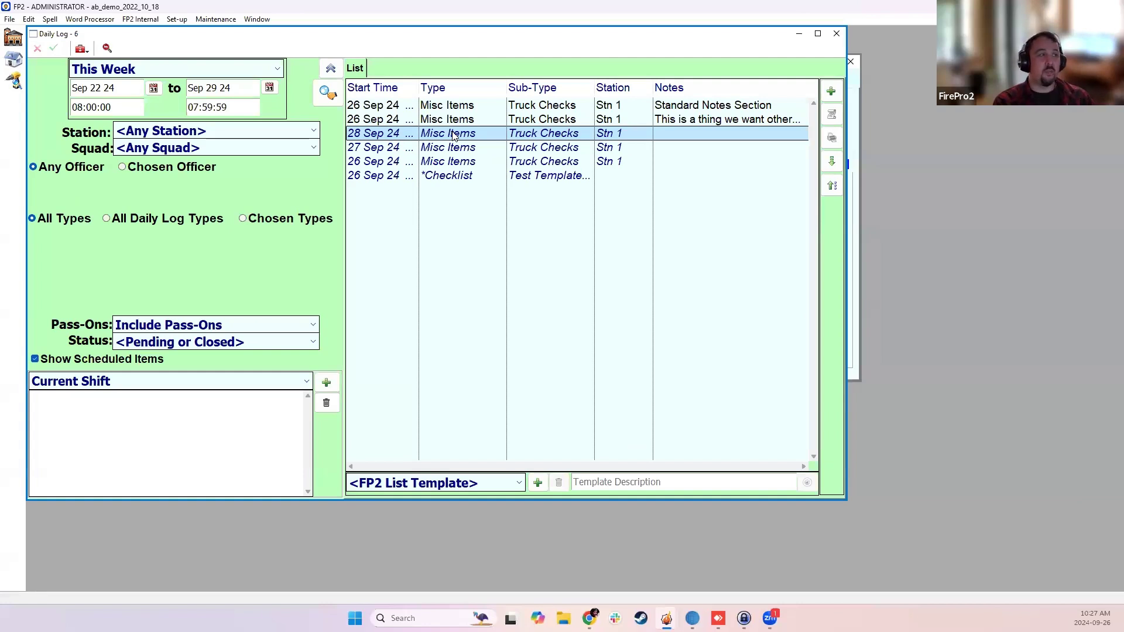
Step: Search the Daily Log for This Shift and widen the Sub-Type and Start Time columns to read the scheduled items
{"action": "left_click", "coordinate": [150, 68]}
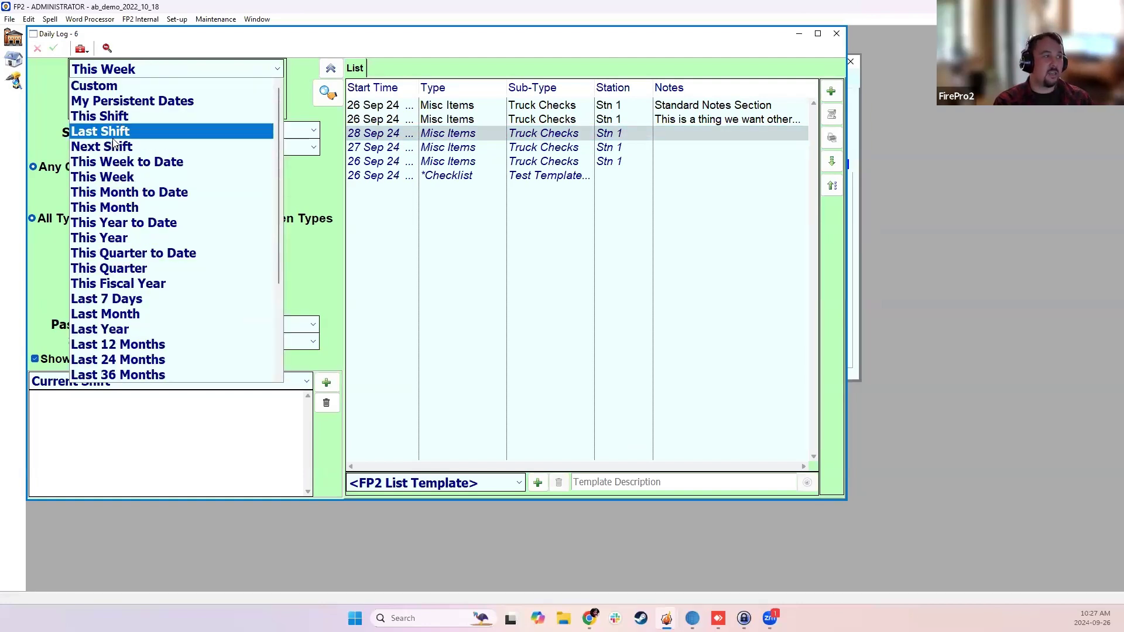
{"action": "left_click", "coordinate": [106, 118]}
{"action": "left_click", "coordinate": [328, 92]}
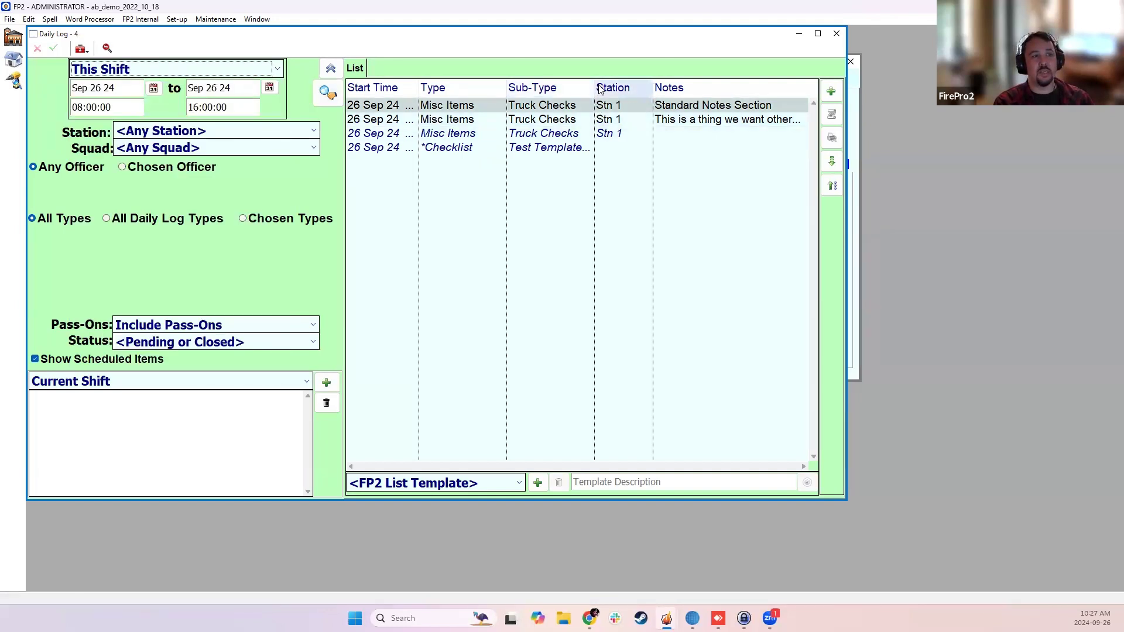
{"action": "left_click_drag", "start_coordinate": [579, 133], "coordinate": [558, 153]}
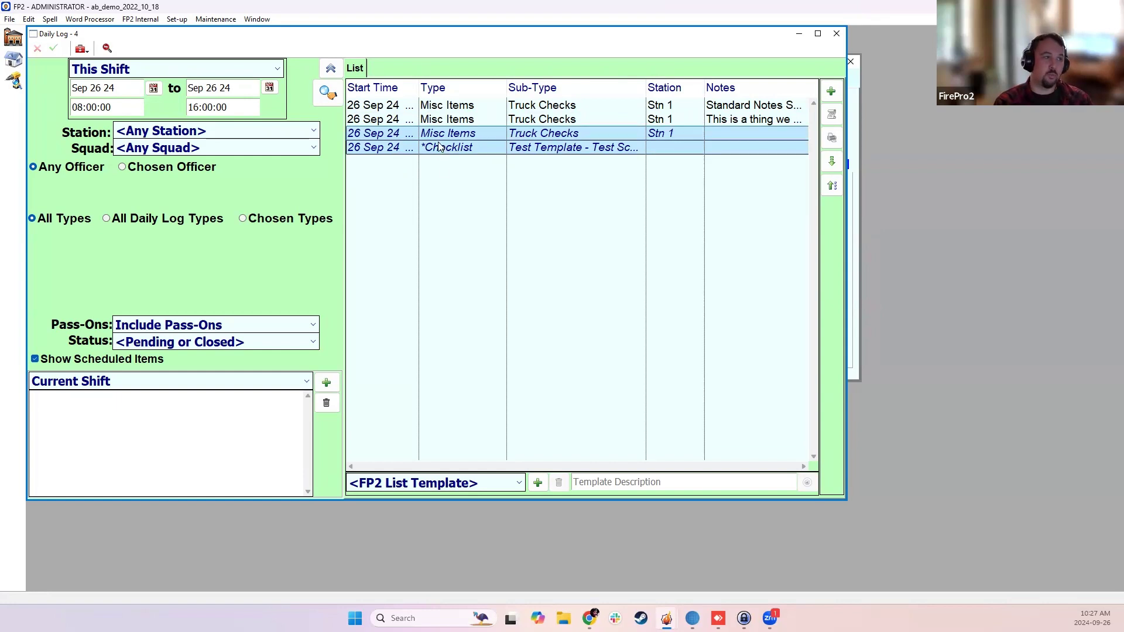
{"action": "left_click_drag", "start_coordinate": [418, 88], "coordinate": [448, 88]}
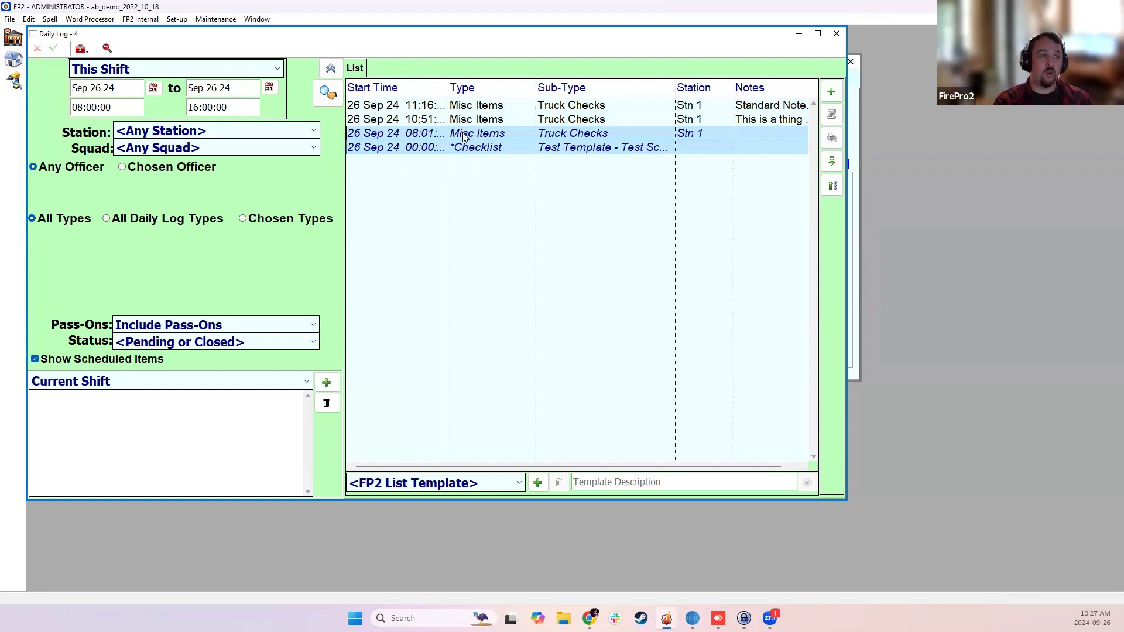
Step: Open the scheduled Test Template checklist, save it with no officer selected, and close it to return to the Daily Log
{"action": "left_click", "coordinate": [484, 151]}
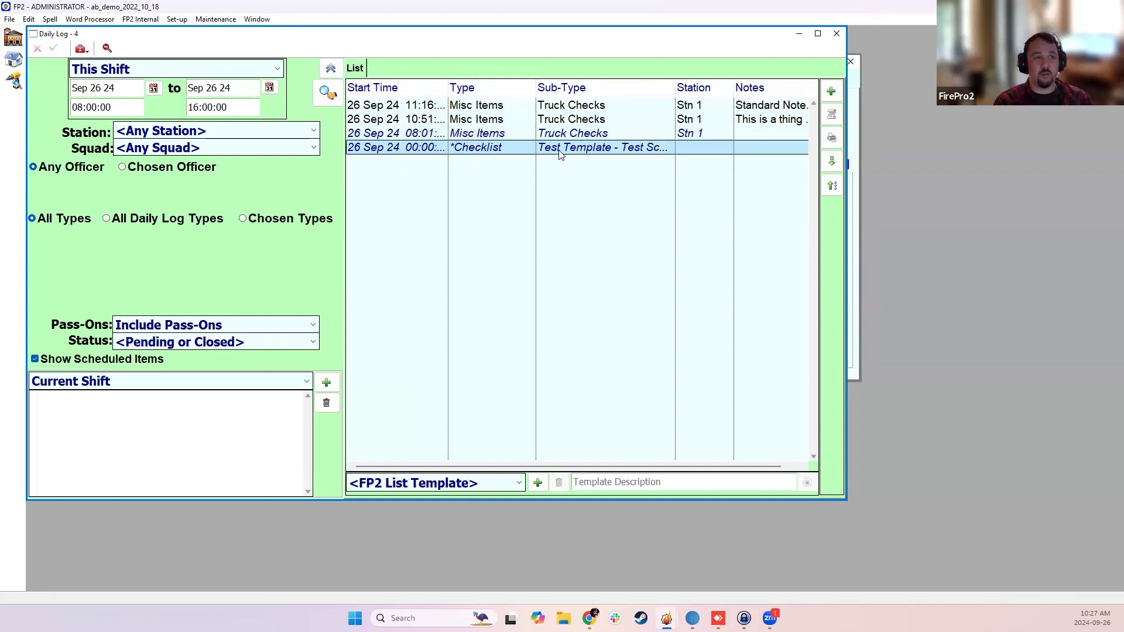
{"action": "double_click", "coordinate": [559, 152]}
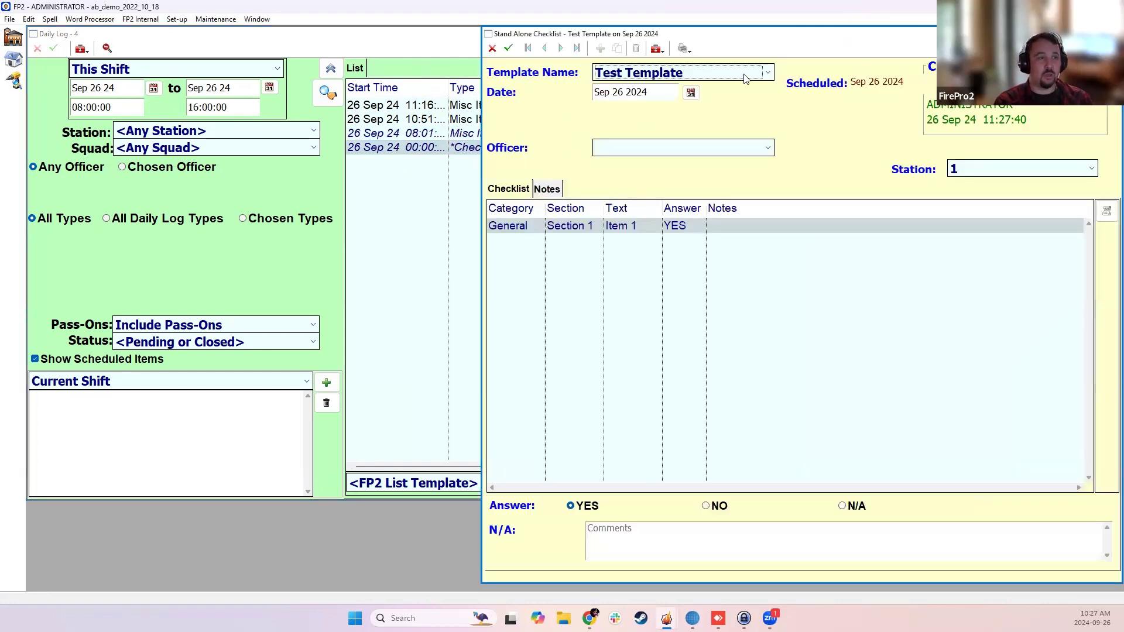
{"action": "left_click", "coordinate": [683, 154]}
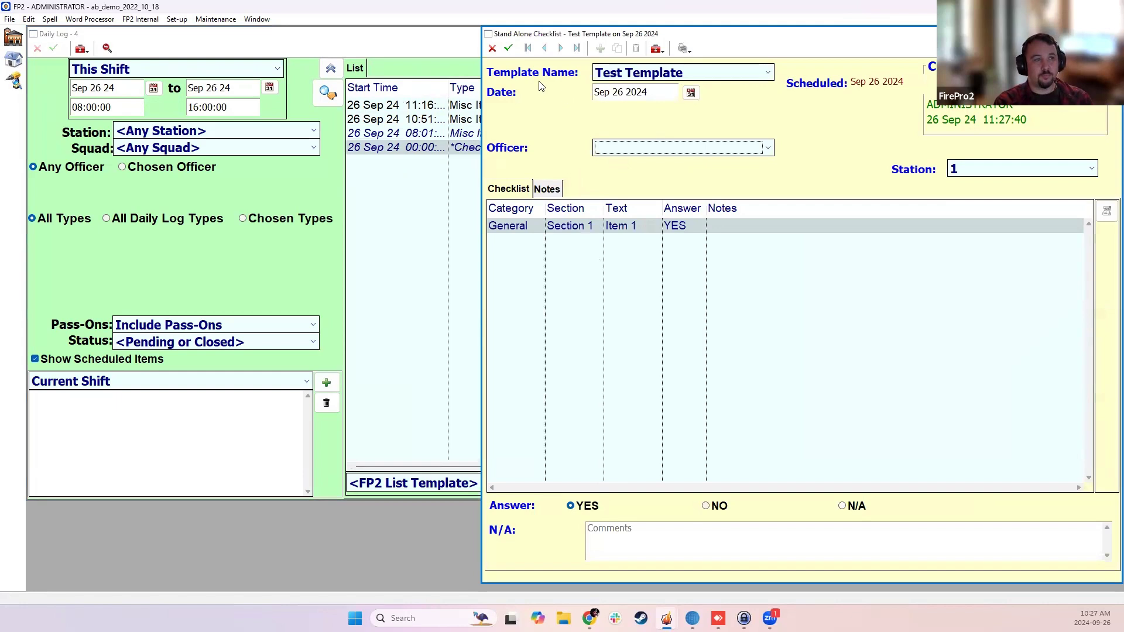
{"action": "left_click", "coordinate": [508, 48]}
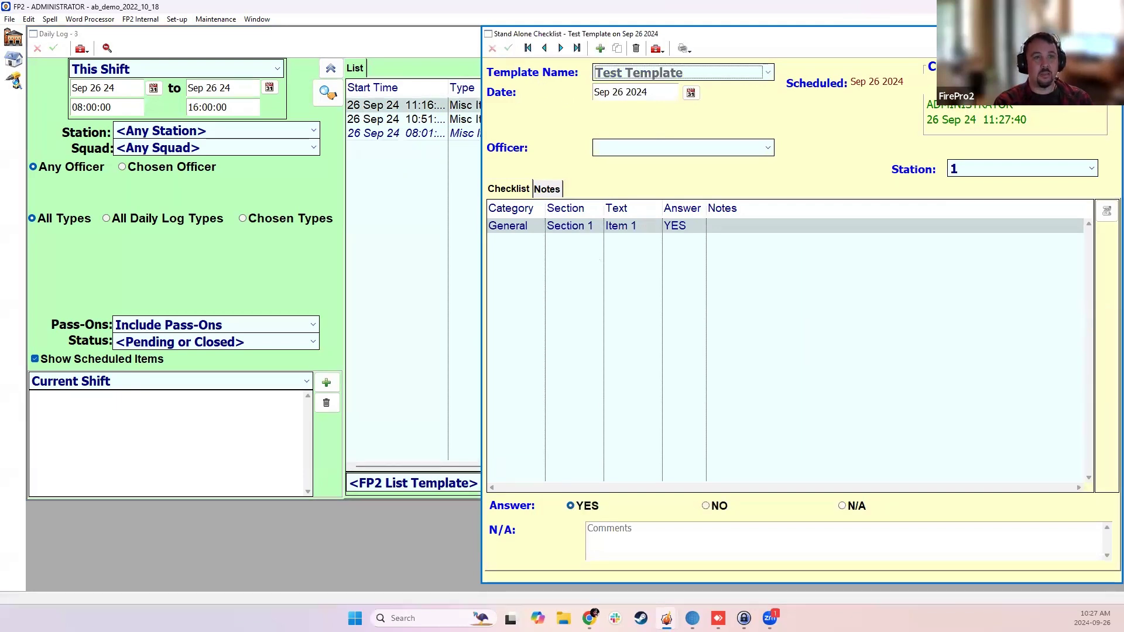
{"action": "left_click", "coordinate": [1112, 33]}
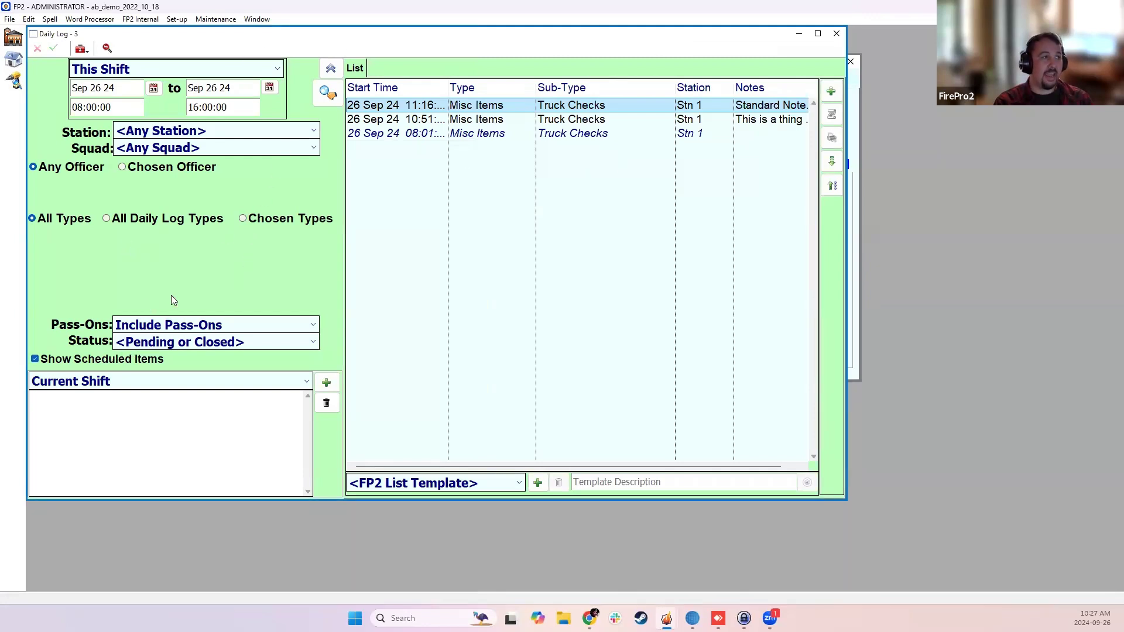
Step: Open the Checklists module to view this month's saved checklists, close it, and return to the Daily Log
{"action": "left_click", "coordinate": [855, 135]}
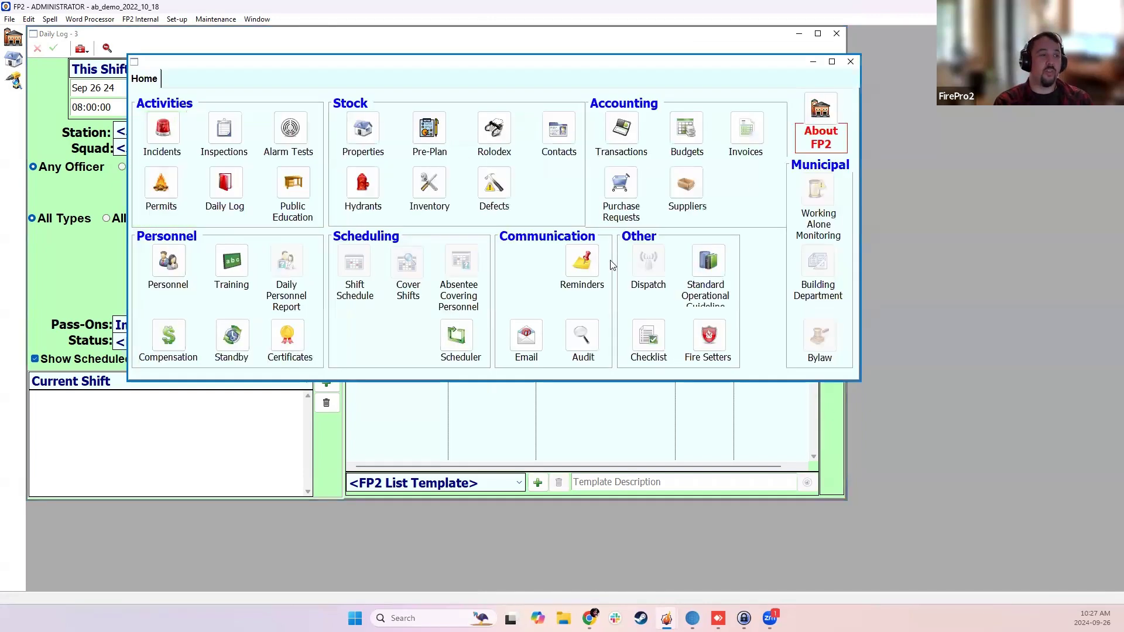
{"action": "left_click", "coordinate": [648, 340]}
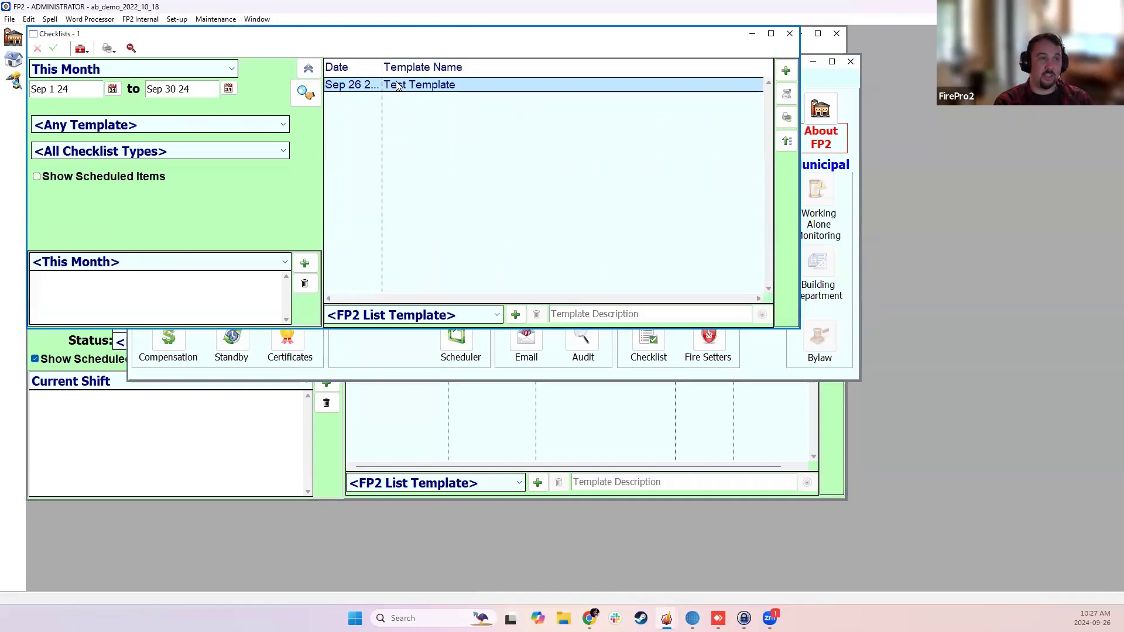
{"action": "left_click", "coordinate": [853, 197]}
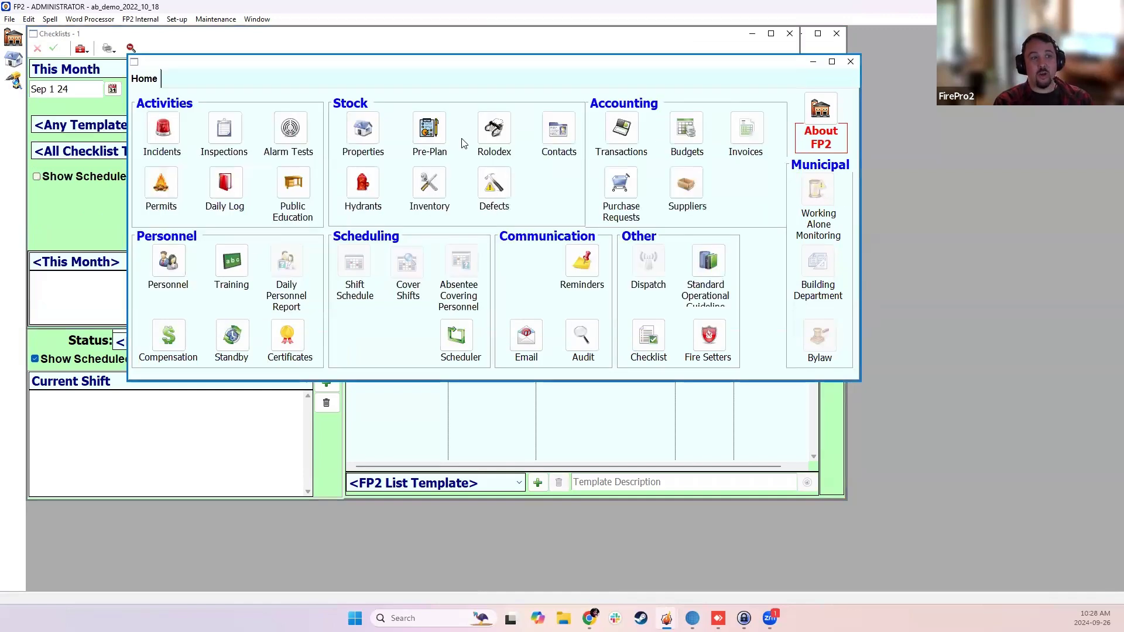
{"action": "left_click", "coordinate": [88, 228]}
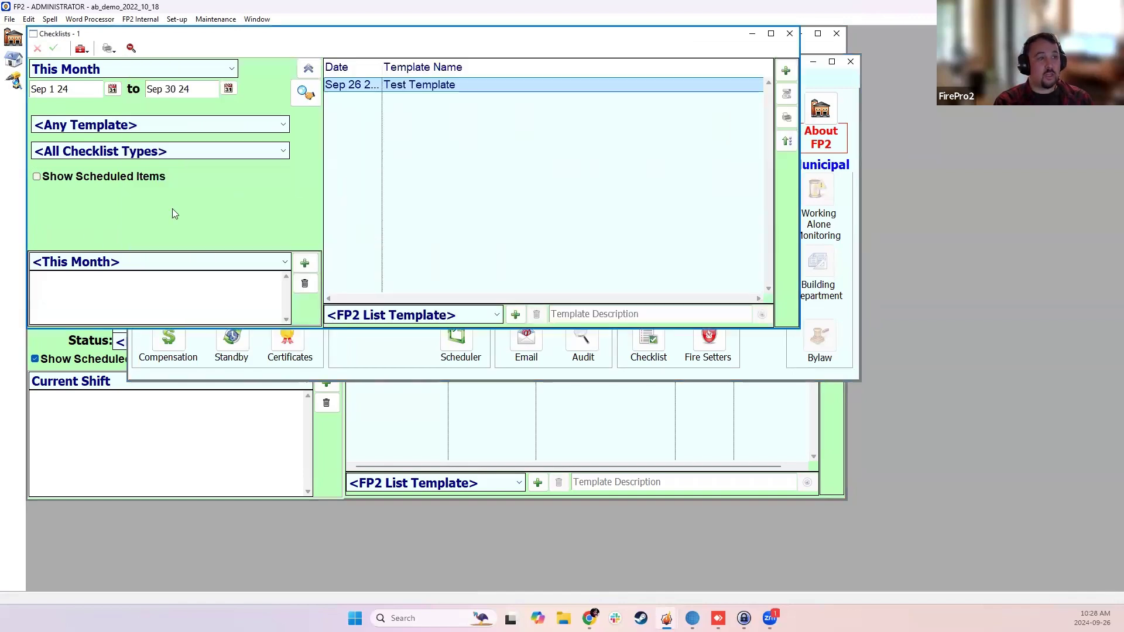
{"action": "left_click", "coordinate": [790, 34]}
{"action": "left_click", "coordinate": [91, 264]}
Step: Open the scheduled Sep 26 08:01 Truck Checks entry and try to save it without any personnel
{"action": "left_click", "coordinate": [555, 138]}
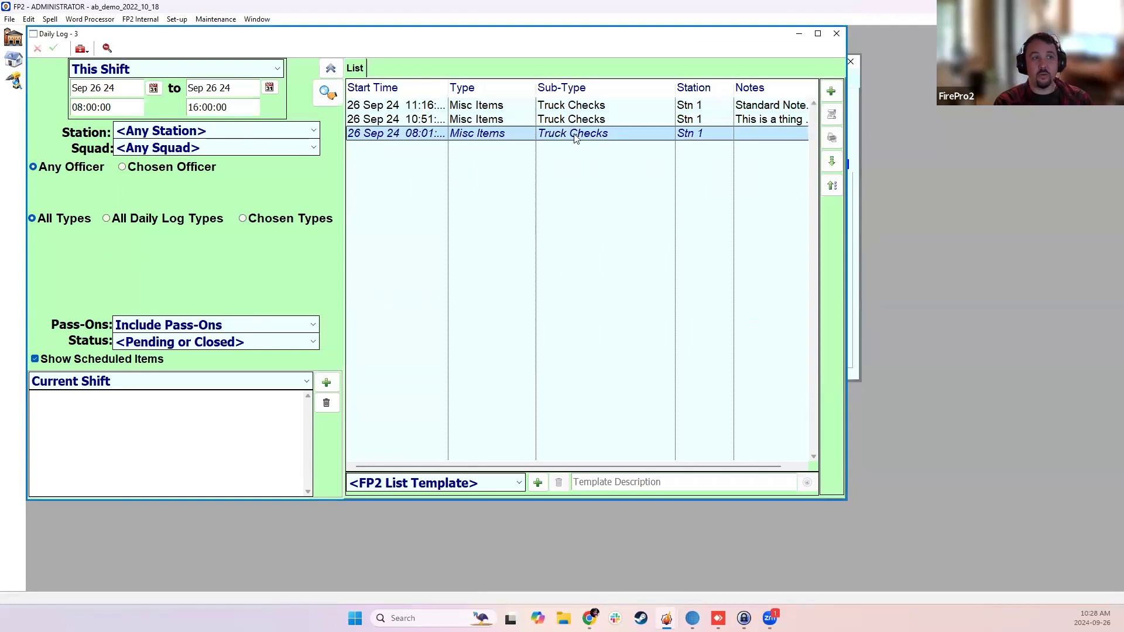
{"action": "double_click", "coordinate": [496, 138]}
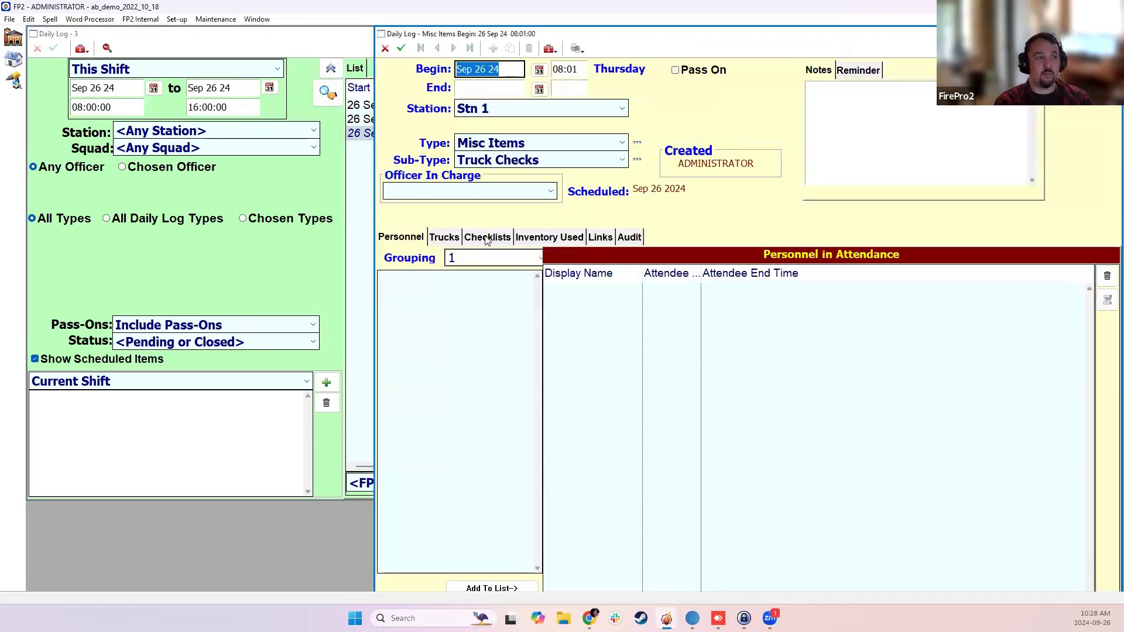
{"action": "left_click", "coordinate": [487, 239]}
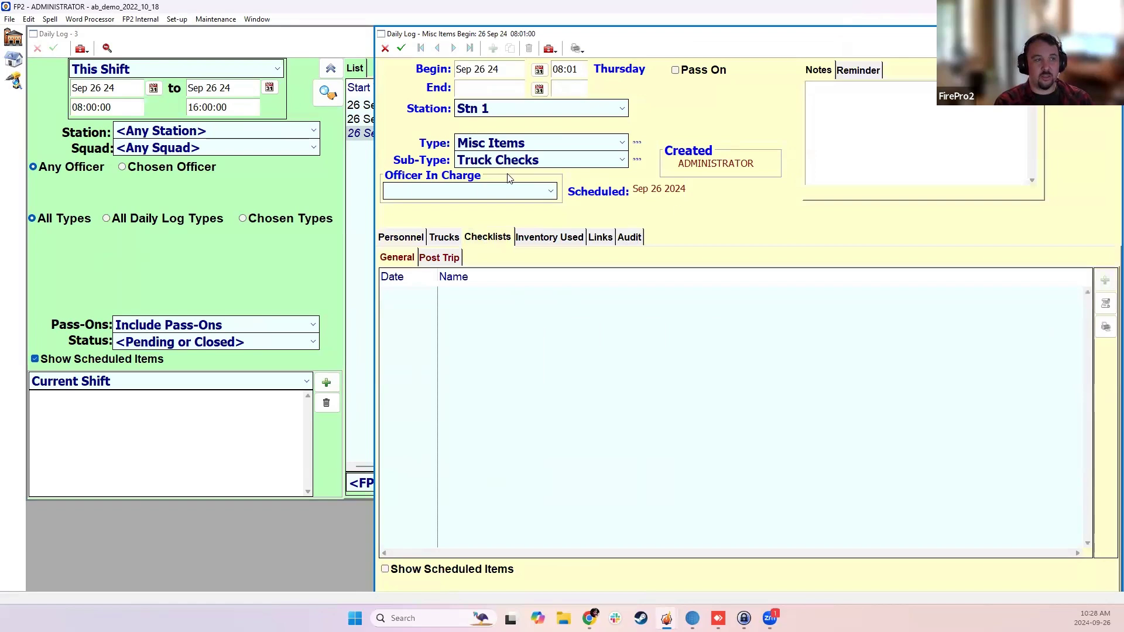
{"action": "left_click", "coordinate": [401, 48]}
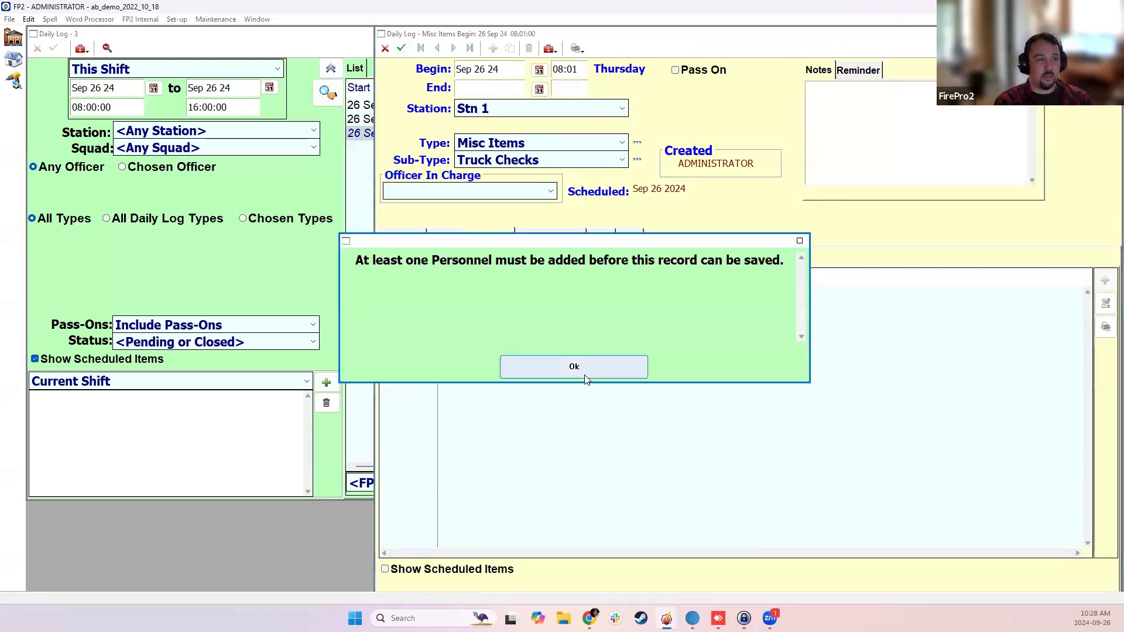
{"action": "left_click", "coordinate": [574, 366]}
Step: Add a lieutenant from the Stn 1 grouping to the entry's attendance and save the entry
{"action": "left_click", "coordinate": [398, 237]}
{"action": "left_click", "coordinate": [458, 261]}
{"action": "left_click", "coordinate": [463, 297]}
{"action": "double_click", "coordinate": [460, 292]}
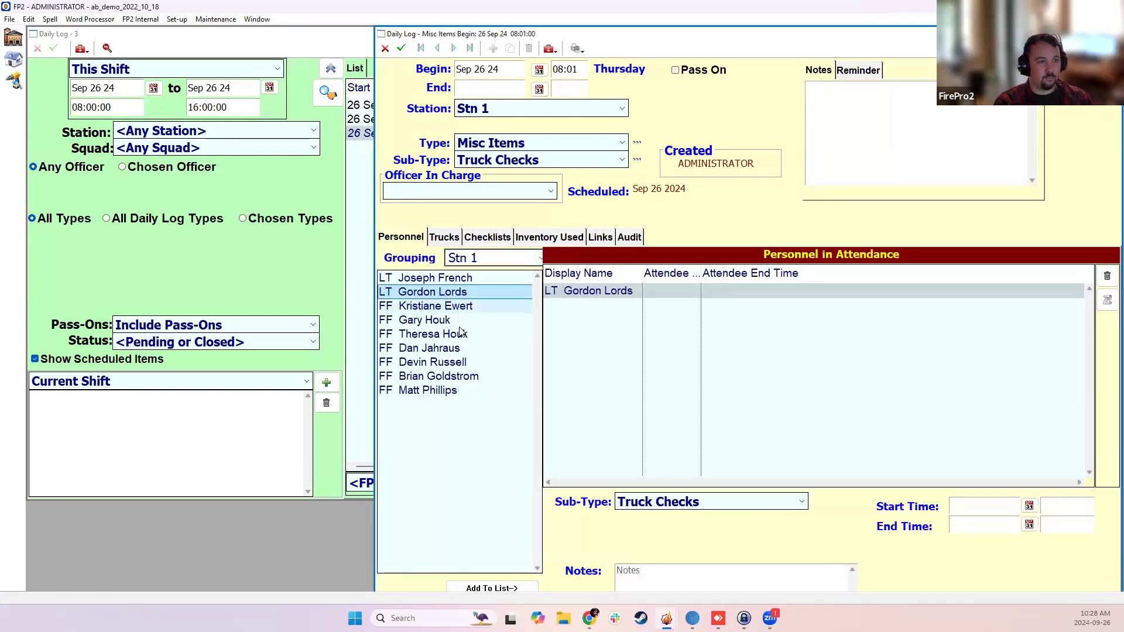
{"action": "left_click", "coordinate": [454, 319]}
{"action": "left_click", "coordinate": [401, 48]}
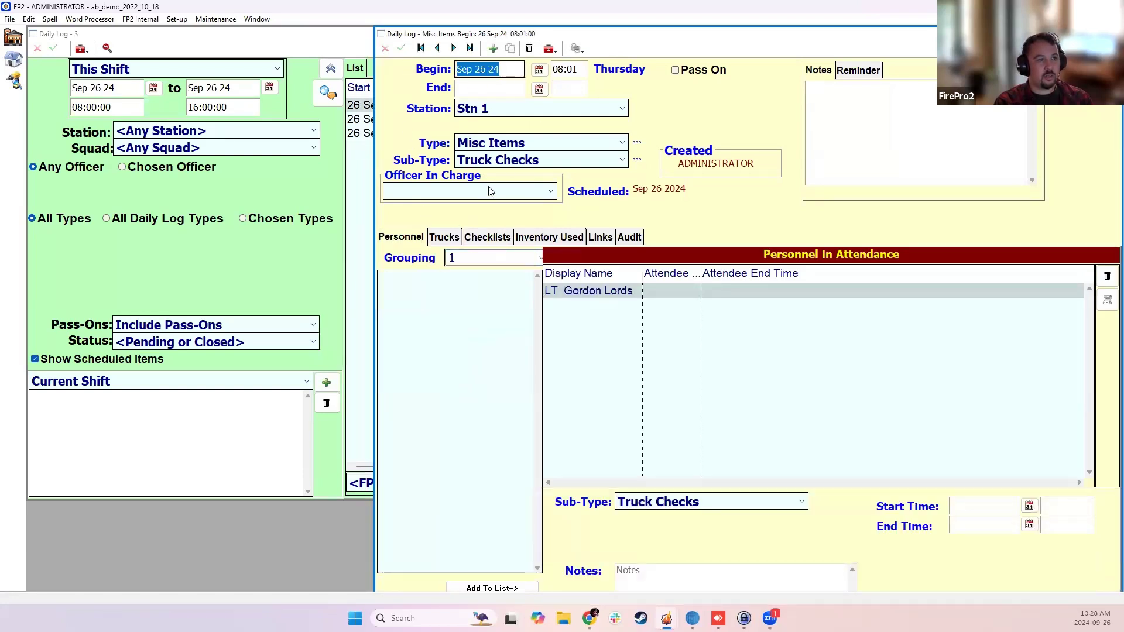
Step: Add a Test Template checklist to the Truck Checks entry, save it, and close back to the Daily Log list
{"action": "left_click", "coordinate": [475, 237]}
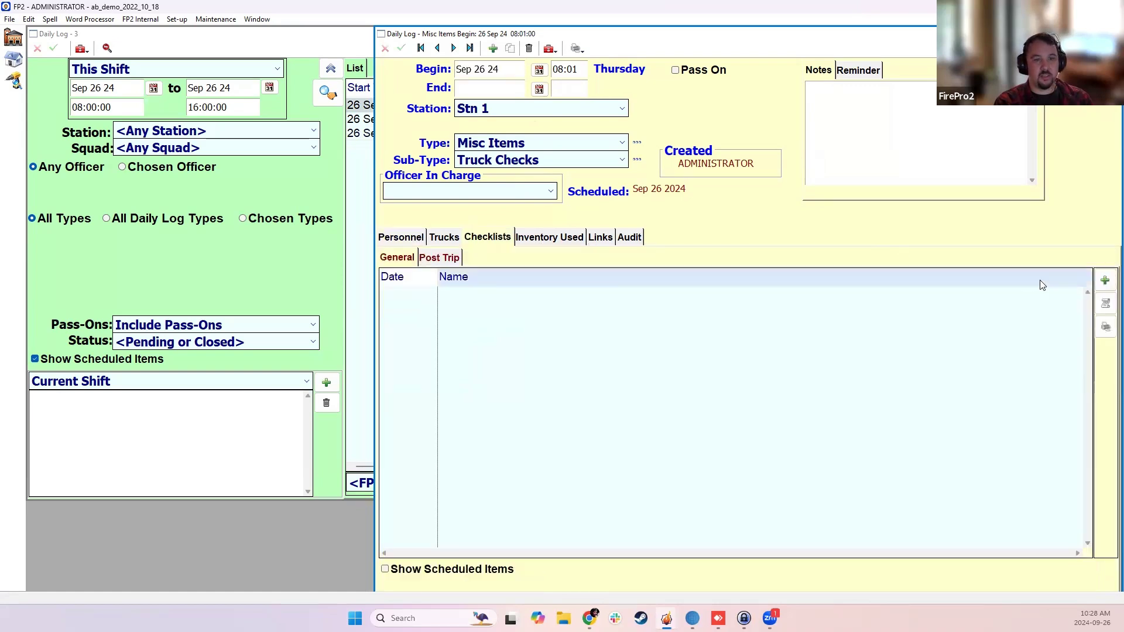
{"action": "left_click", "coordinate": [1106, 281]}
{"action": "left_click", "coordinate": [598, 78]}
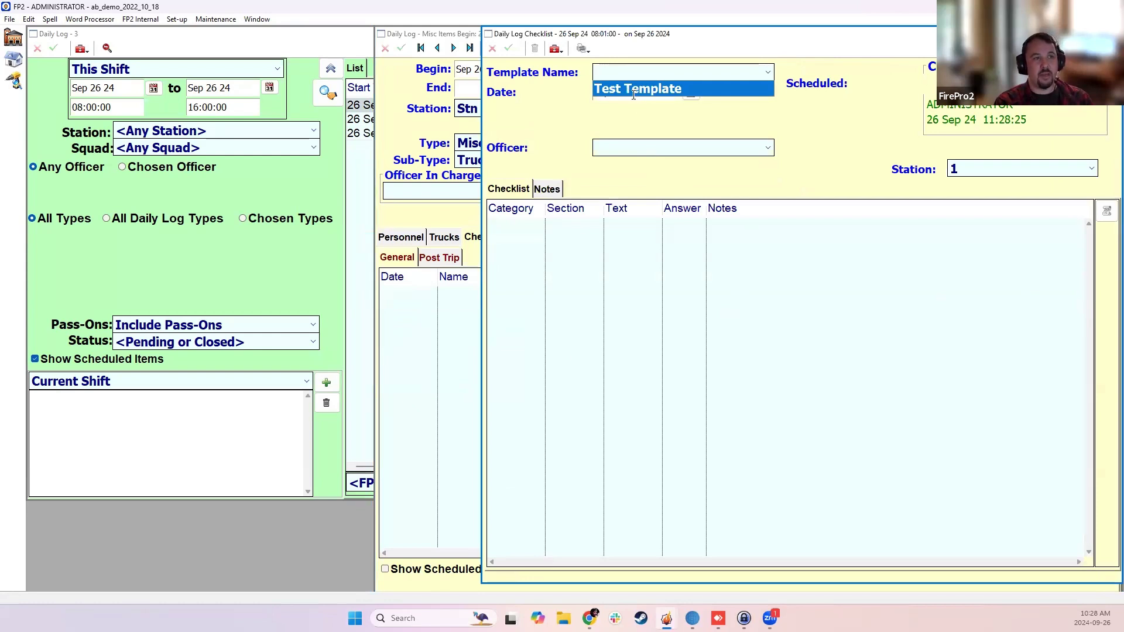
{"action": "left_click", "coordinate": [631, 90]}
{"action": "left_click", "coordinate": [657, 232]}
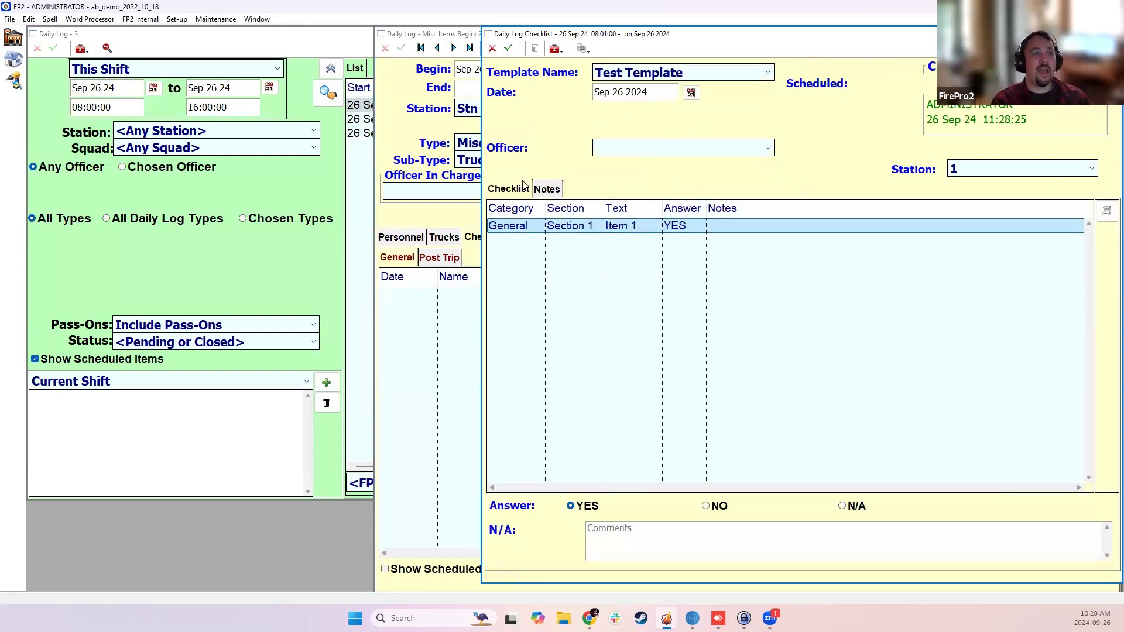
{"action": "left_click", "coordinate": [509, 48]}
{"action": "left_click", "coordinate": [1112, 34]}
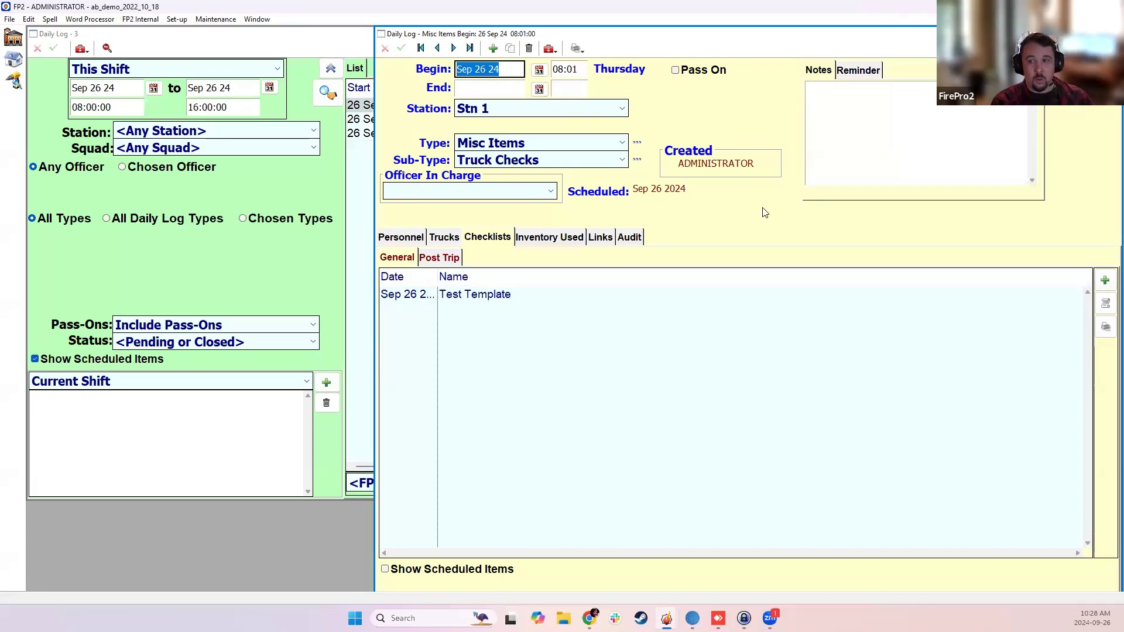
{"action": "left_click", "coordinate": [1112, 33]}
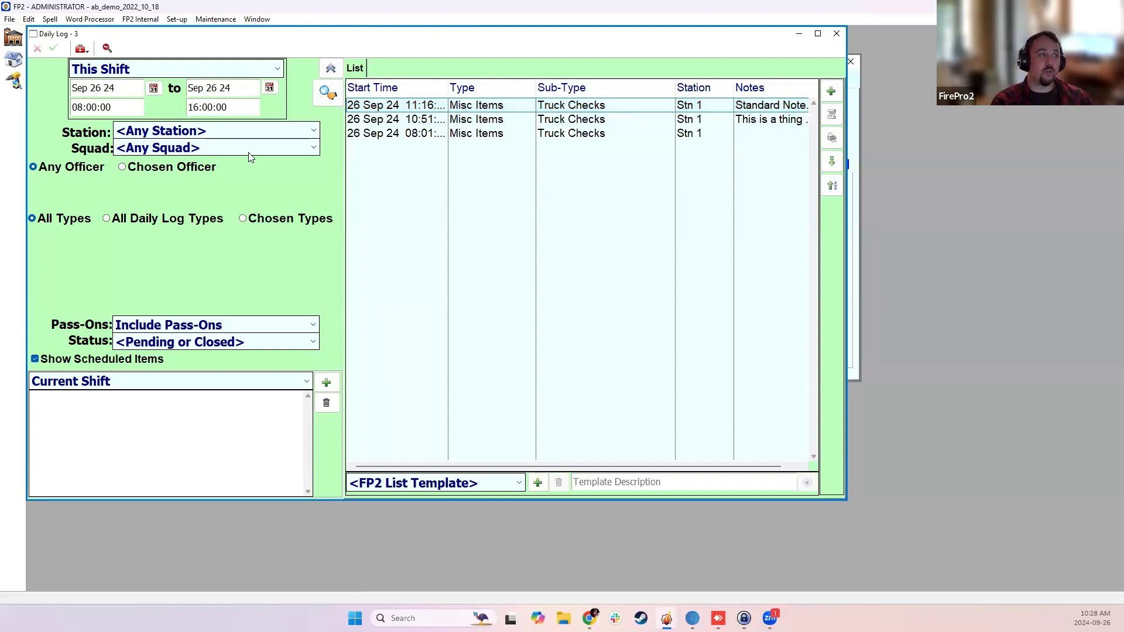
Step: Search the Daily Log for This Year without scheduled items and widen the Start Time column
{"action": "left_click", "coordinate": [167, 70]}
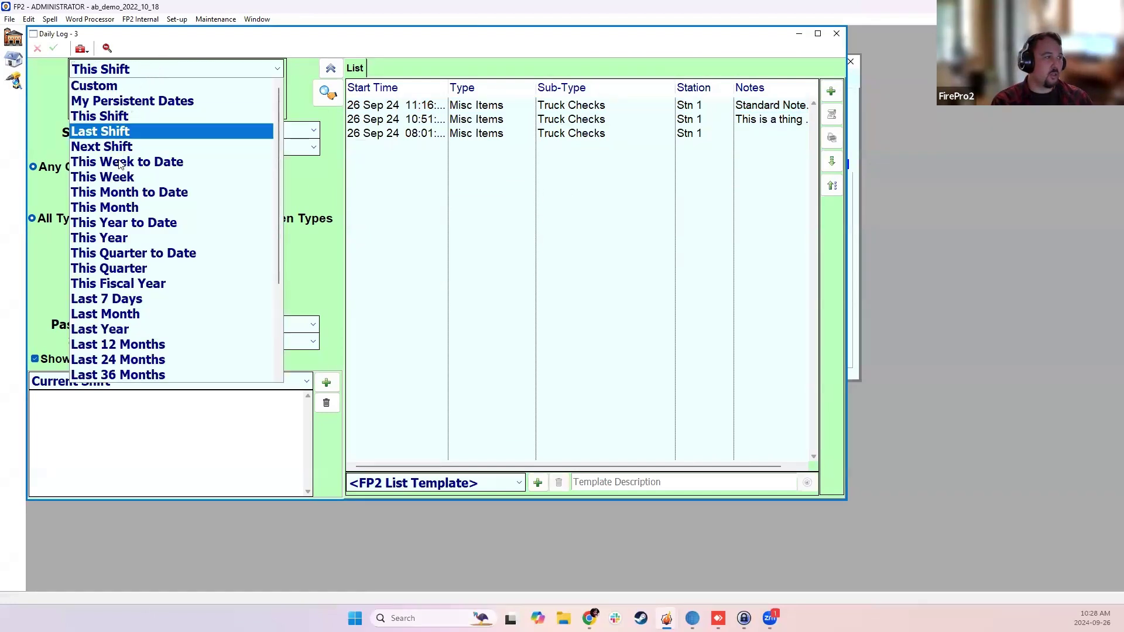
{"action": "left_click", "coordinate": [120, 238]}
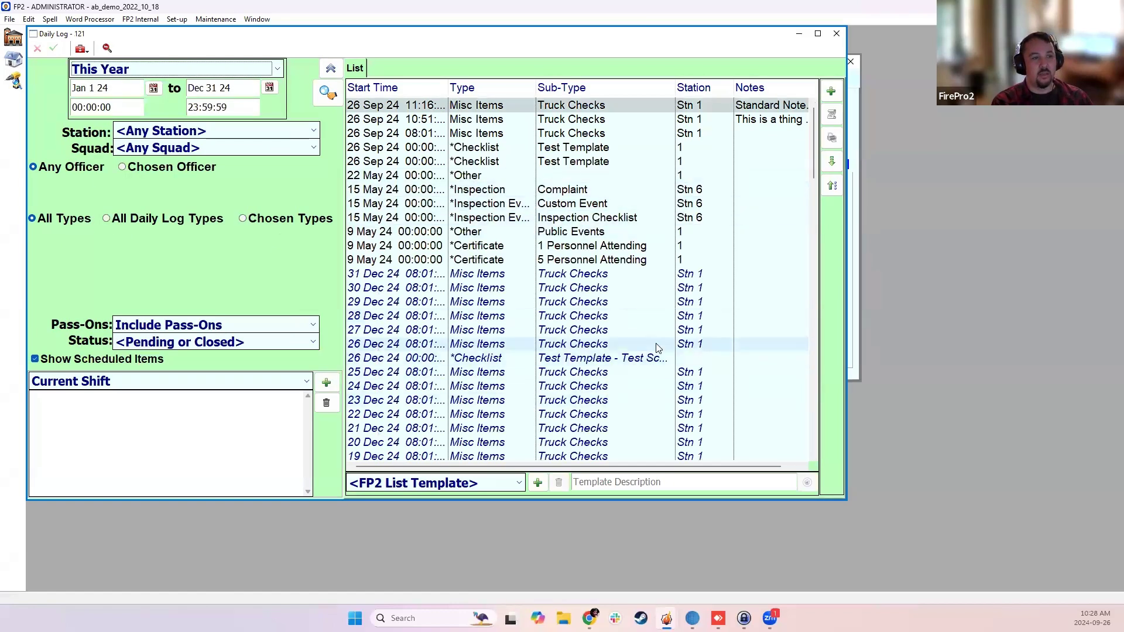
{"action": "scroll", "coordinate": [649, 343], "scroll_direction": "down", "scroll_amount": 5}
{"action": "scroll", "coordinate": [648, 343], "scroll_direction": "up", "scroll_amount": 5}
{"action": "left_click", "coordinate": [34, 359]}
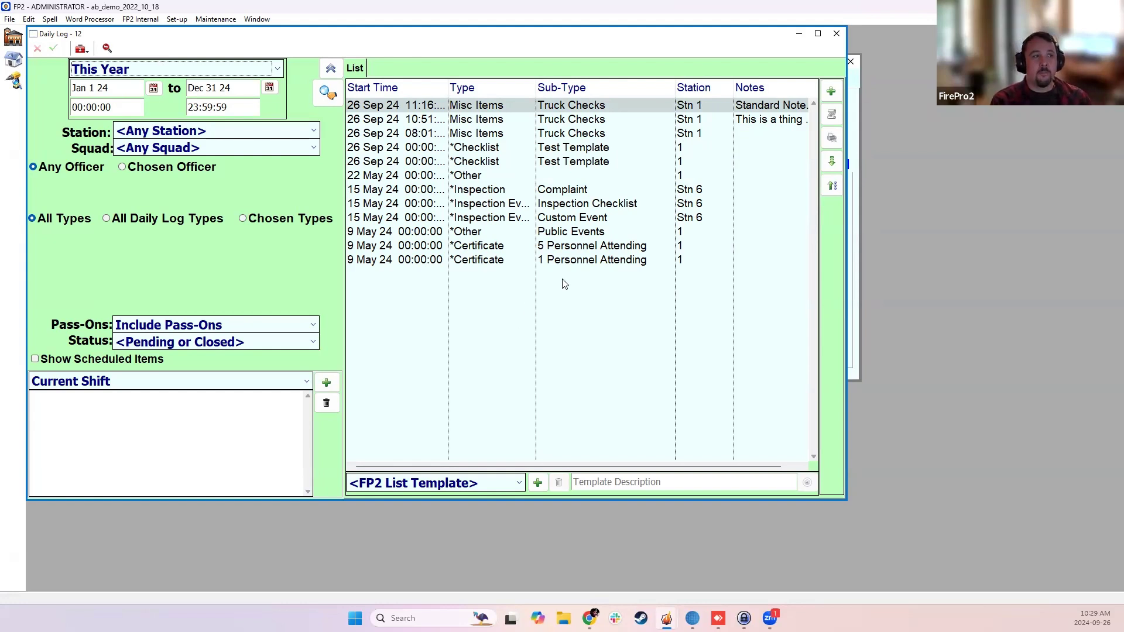
{"action": "left_click_drag", "start_coordinate": [446, 83], "coordinate": [493, 83]}
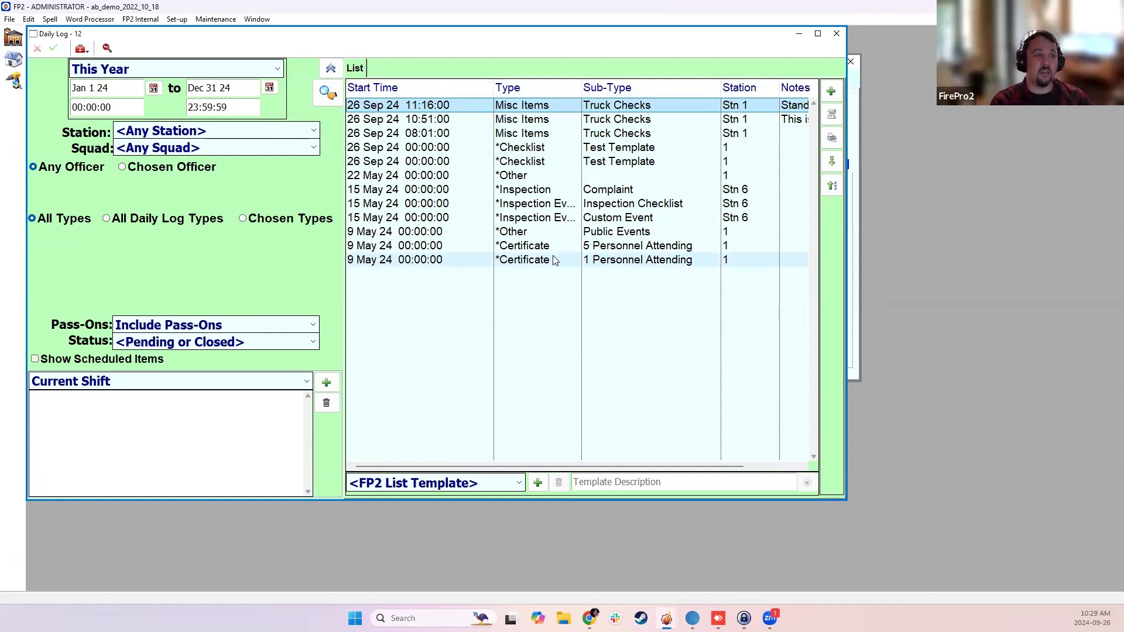
Step: Generate a preview of the Daily Log Details report for all listed entries, including attendees and notes
{"action": "left_click", "coordinate": [834, 140]}
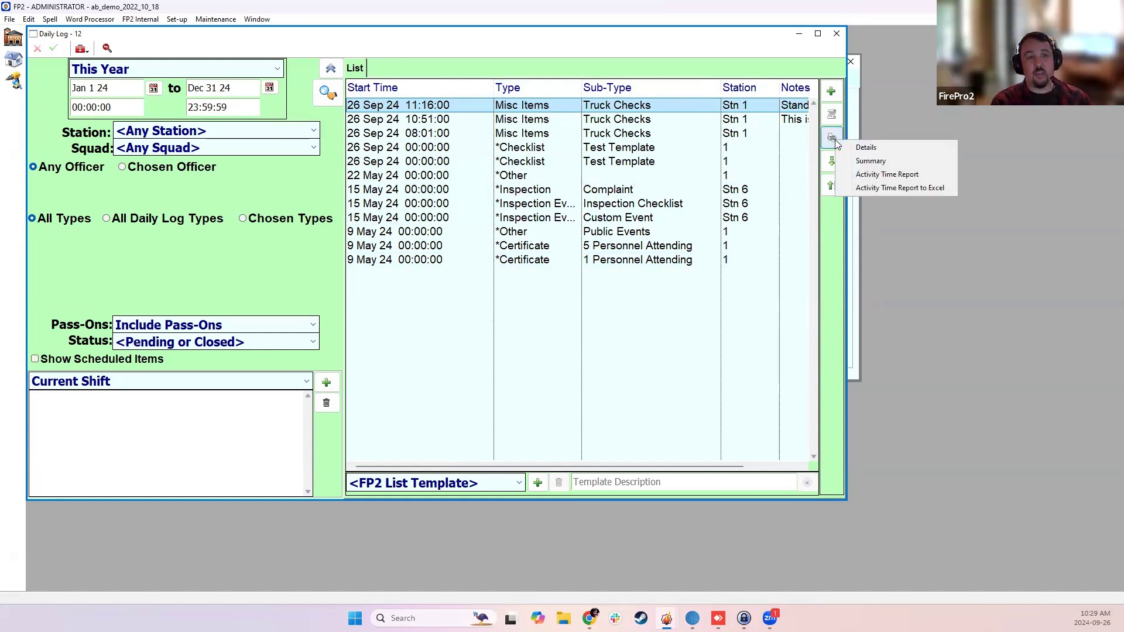
{"action": "left_click", "coordinate": [869, 150]}
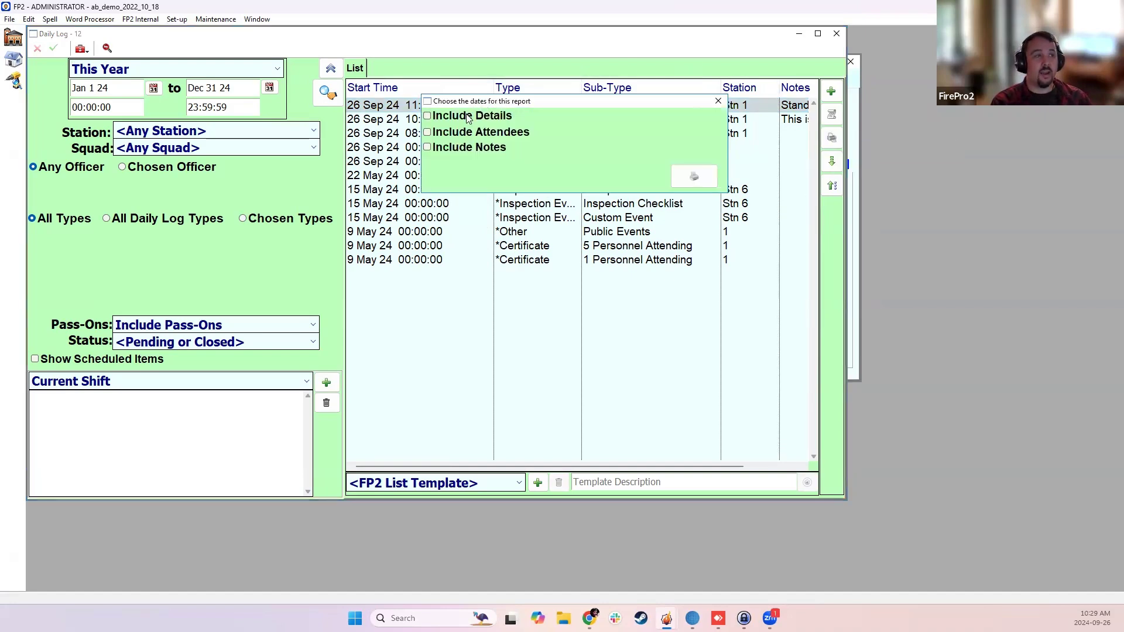
{"action": "left_click", "coordinate": [469, 133]}
{"action": "left_click", "coordinate": [468, 147]}
{"action": "left_click", "coordinate": [694, 176]}
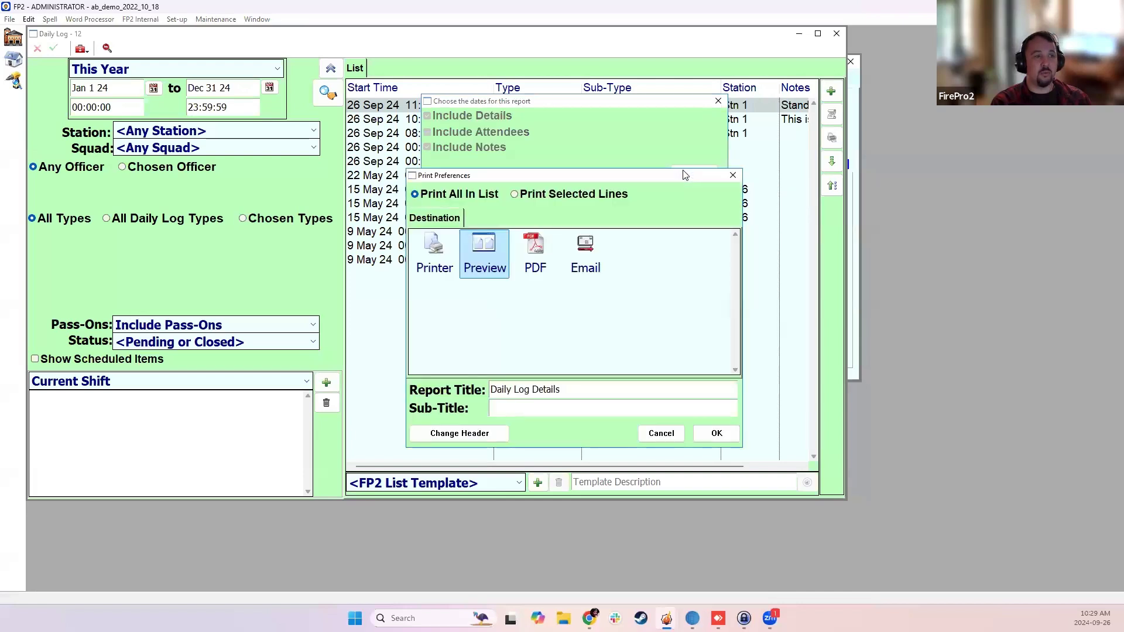
{"action": "left_click", "coordinate": [717, 433]}
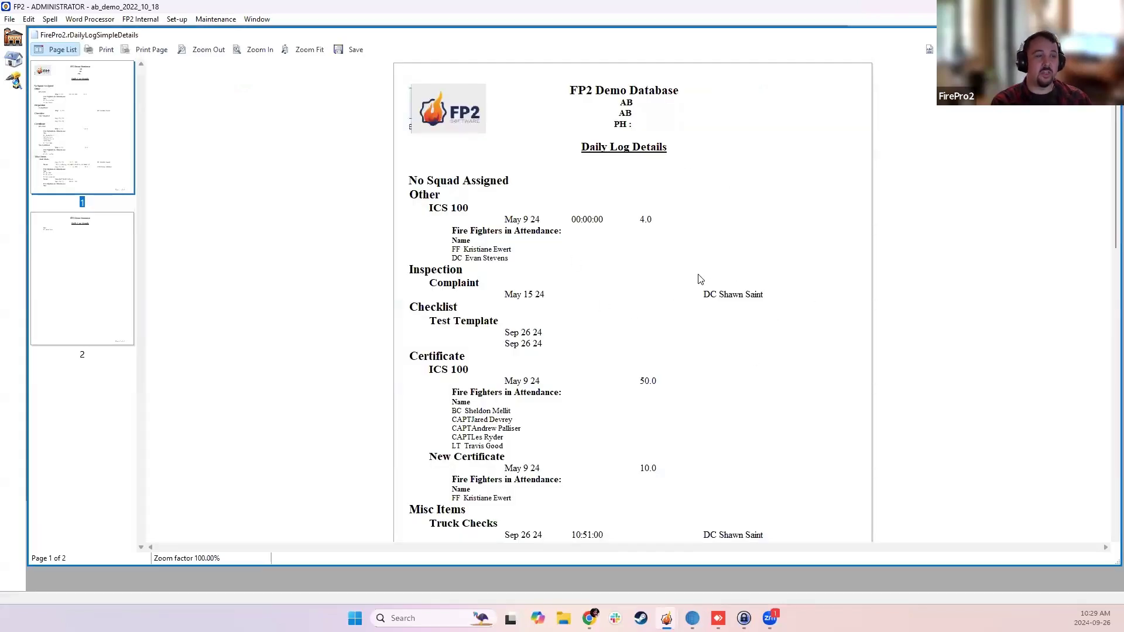
Step: Examine both pages of the Daily Log Details report and close the preview
{"action": "scroll", "coordinate": [620, 280], "scroll_direction": "down", "scroll_amount": 10}
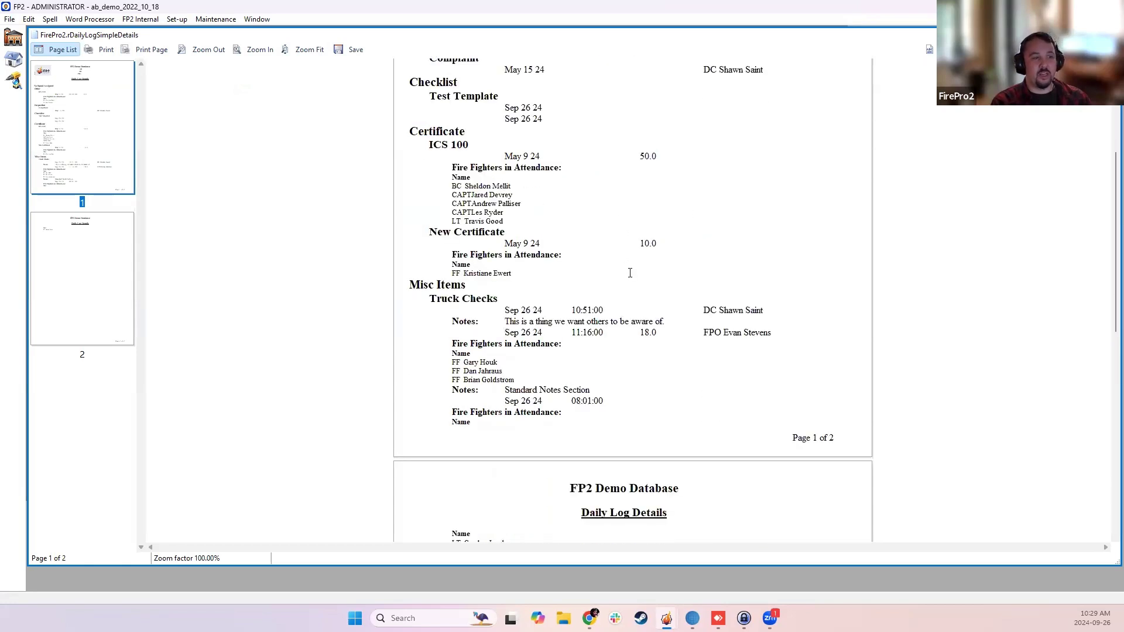
{"action": "scroll", "coordinate": [637, 268], "scroll_direction": "down", "scroll_amount": 4}
{"action": "scroll", "coordinate": [643, 271], "scroll_direction": "up", "scroll_amount": 6}
{"action": "scroll", "coordinate": [641, 263], "scroll_direction": "up", "scroll_amount": 9}
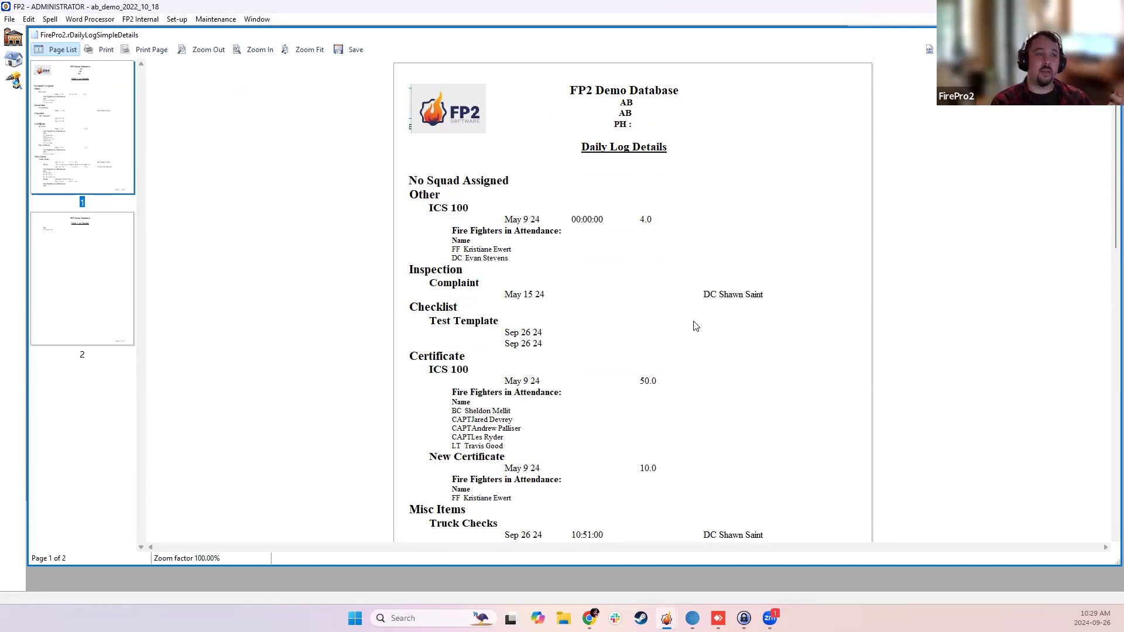
{"action": "scroll", "coordinate": [667, 287], "scroll_direction": "down", "scroll_amount": 1}
{"action": "scroll", "coordinate": [664, 282], "scroll_direction": "down", "scroll_amount": 3}
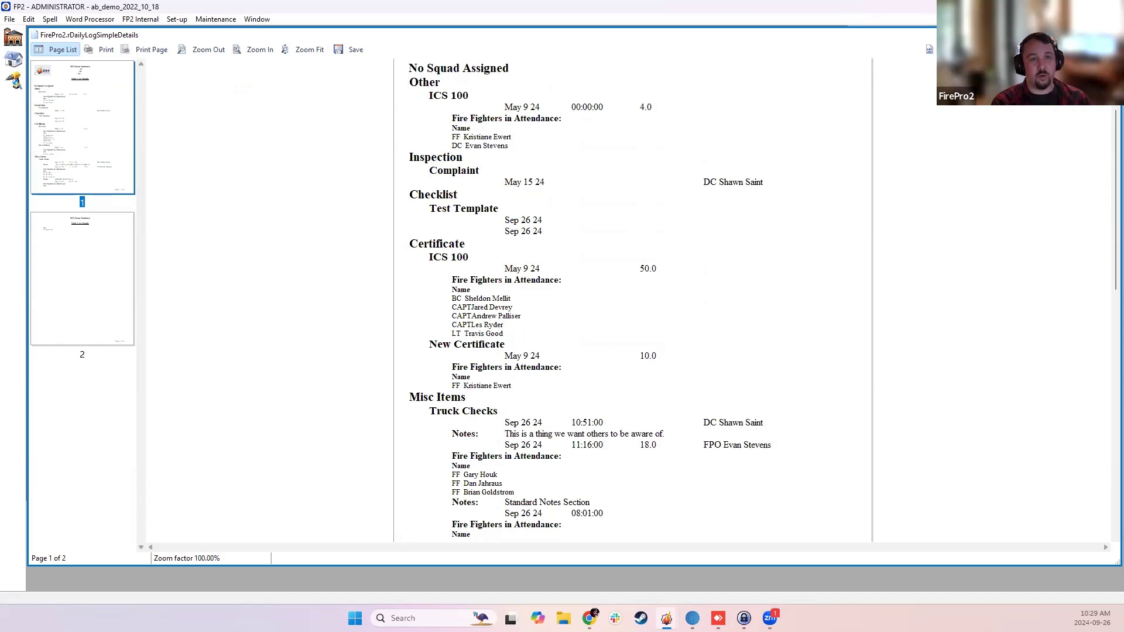
{"action": "left_click", "coordinate": [1111, 34]}
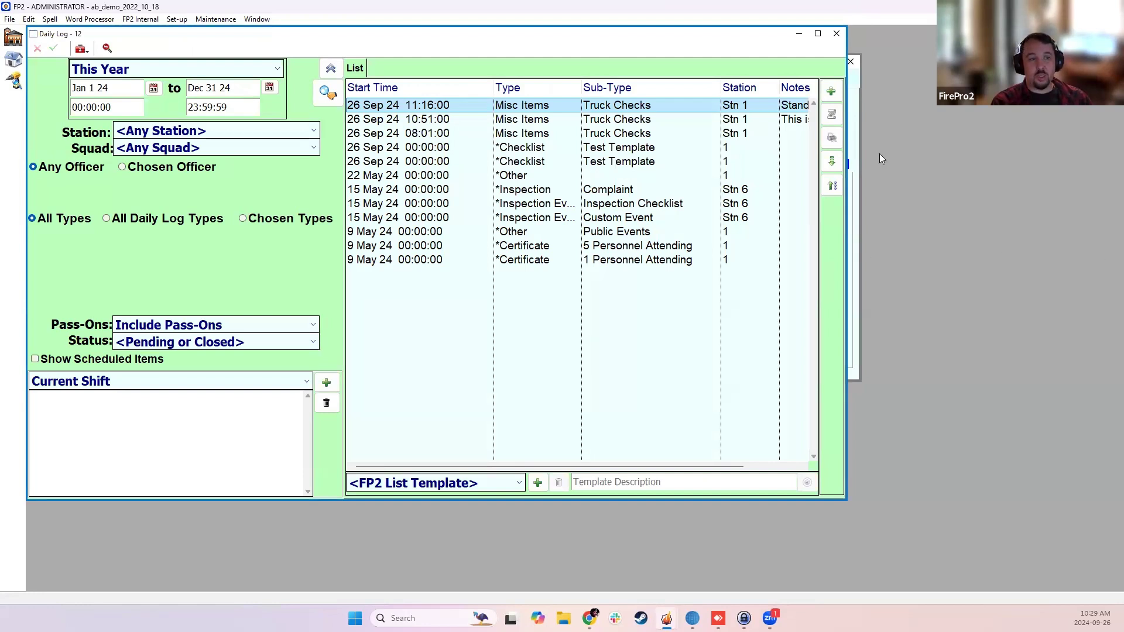
Step: Open the Sep 26 10:51 Truck Checks entry and add a firefighter from the Stn 1 grouping to its attendance
{"action": "left_click", "coordinate": [832, 138]}
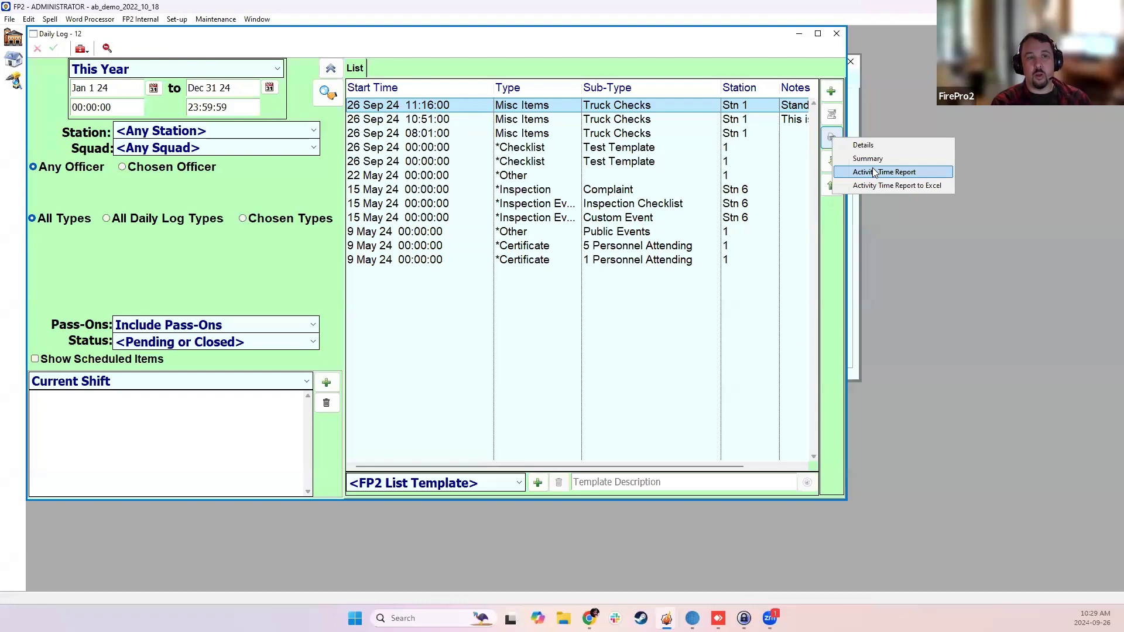
{"action": "double_click", "coordinate": [602, 123]}
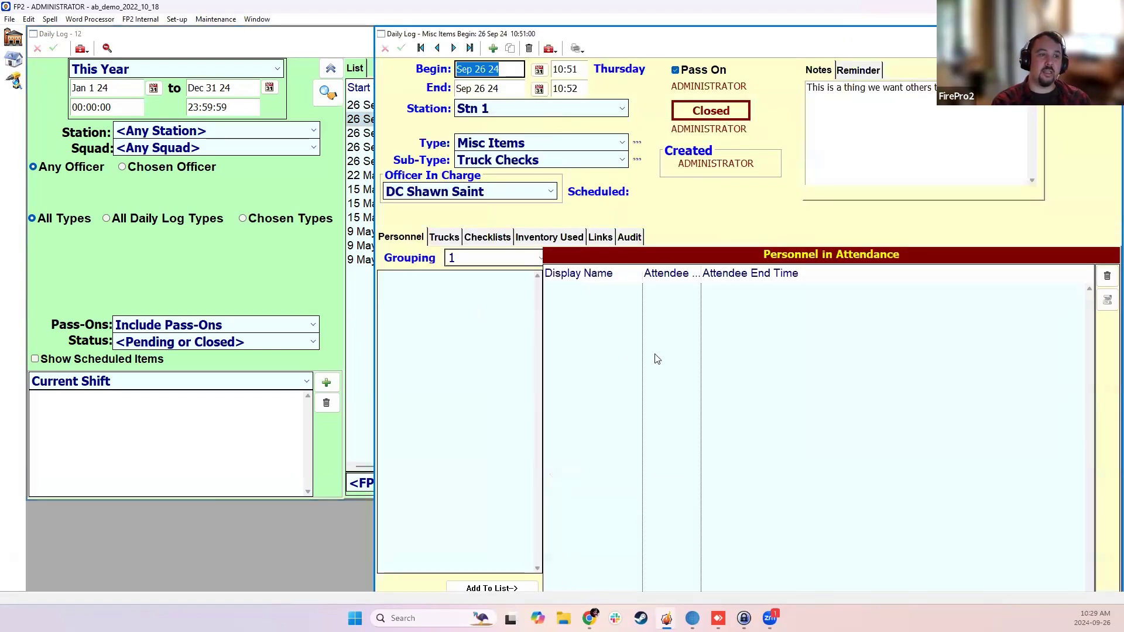
{"action": "left_click", "coordinate": [489, 264]}
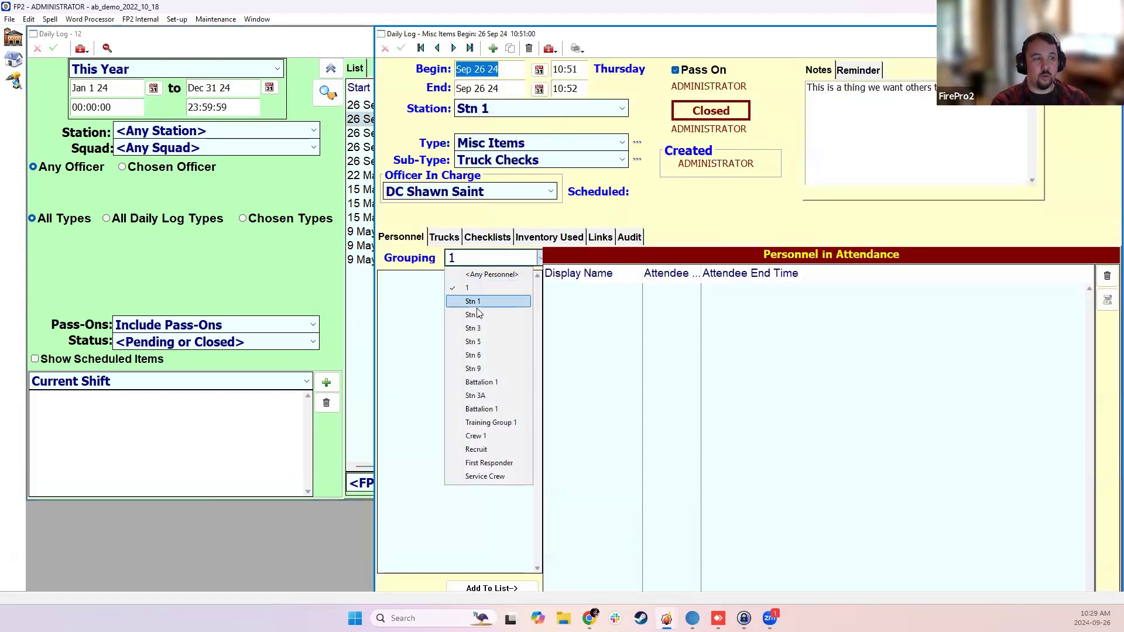
{"action": "left_click", "coordinate": [468, 296]}
{"action": "left_click_drag", "start_coordinate": [433, 334], "coordinate": [644, 341]}
Step: Set the attendee's start time to Sep 26 24 at 10:00, then save and close the entry
{"action": "left_click", "coordinate": [1009, 506]}
{"action": "type", "text": "26"}
{"action": "key", "text": "Tab"}
{"action": "type", "text": "1000"}
{"action": "key", "text": "Tab"}
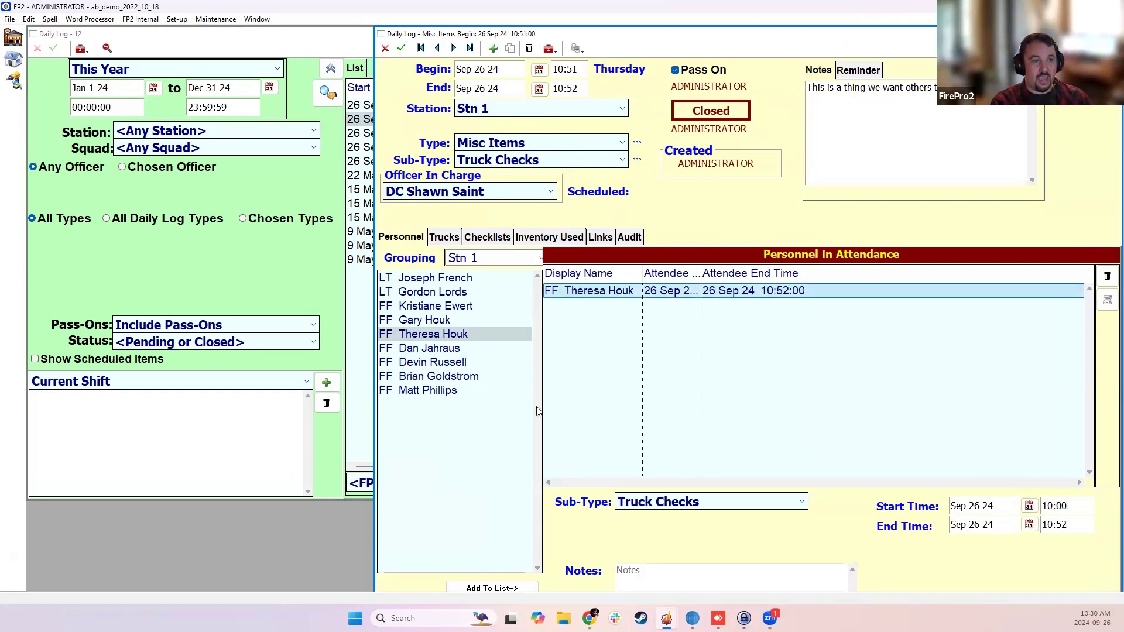
{"action": "left_click", "coordinate": [404, 48]}
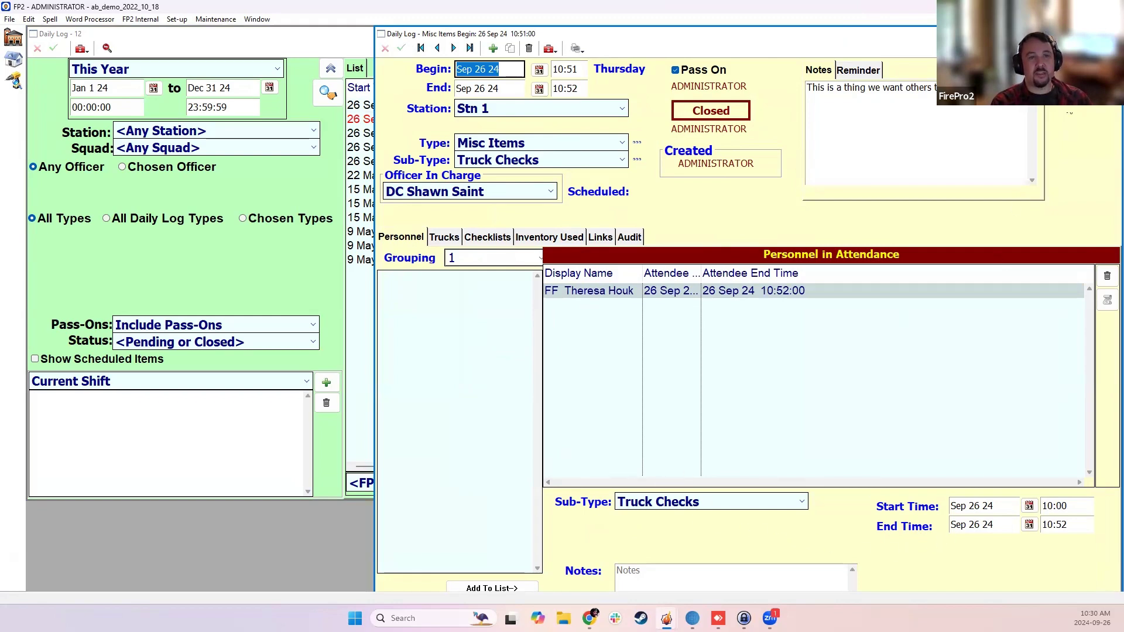
{"action": "left_click", "coordinate": [1111, 34]}
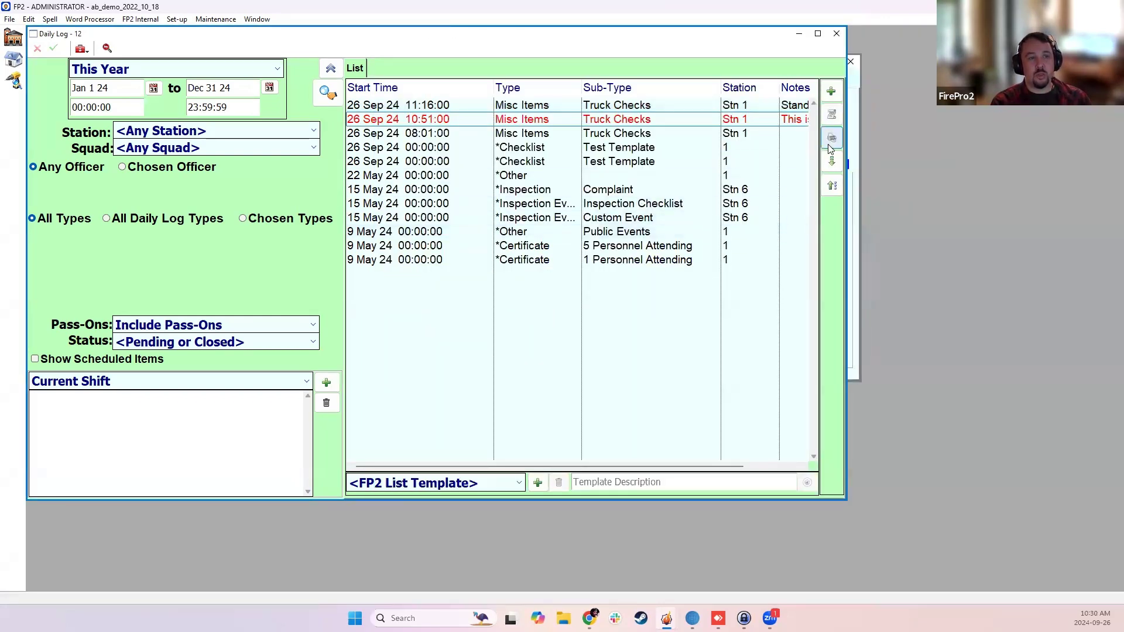
Step: Preview the Activity Time Report for all listed entries with individual entries shown, review its durations and staff hours, and close it
{"action": "left_click", "coordinate": [832, 144]}
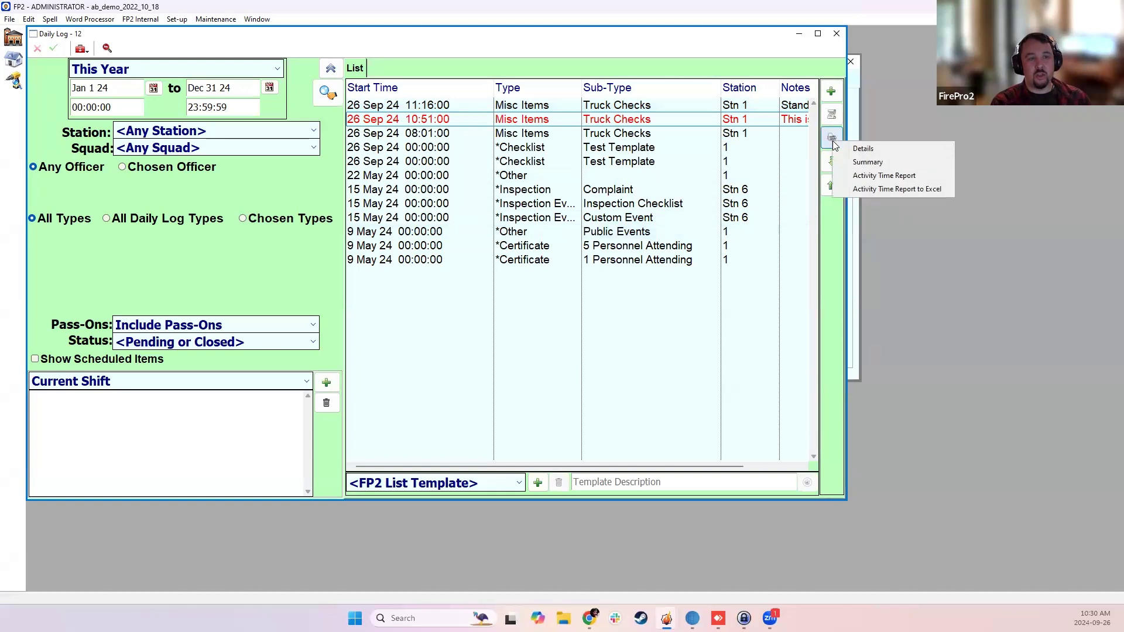
{"action": "left_click", "coordinate": [872, 175]}
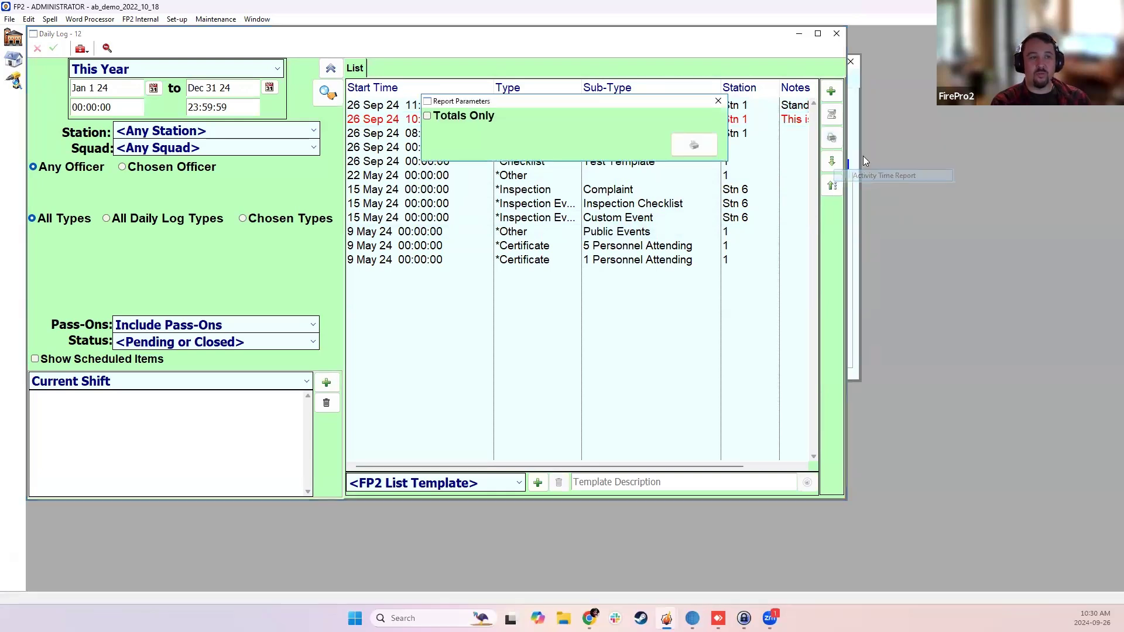
{"action": "left_click", "coordinate": [691, 143]}
{"action": "left_click", "coordinate": [717, 433]}
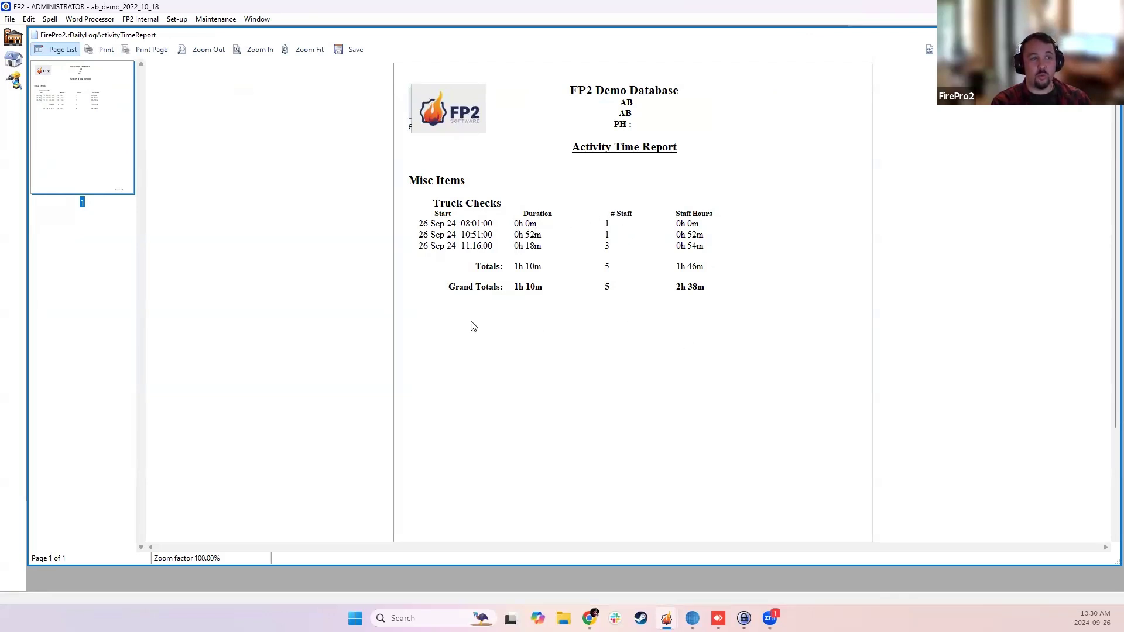
{"action": "scroll", "coordinate": [527, 326], "scroll_direction": "down", "scroll_amount": 2}
{"action": "scroll", "coordinate": [609, 321], "scroll_direction": "up", "scroll_amount": 1}
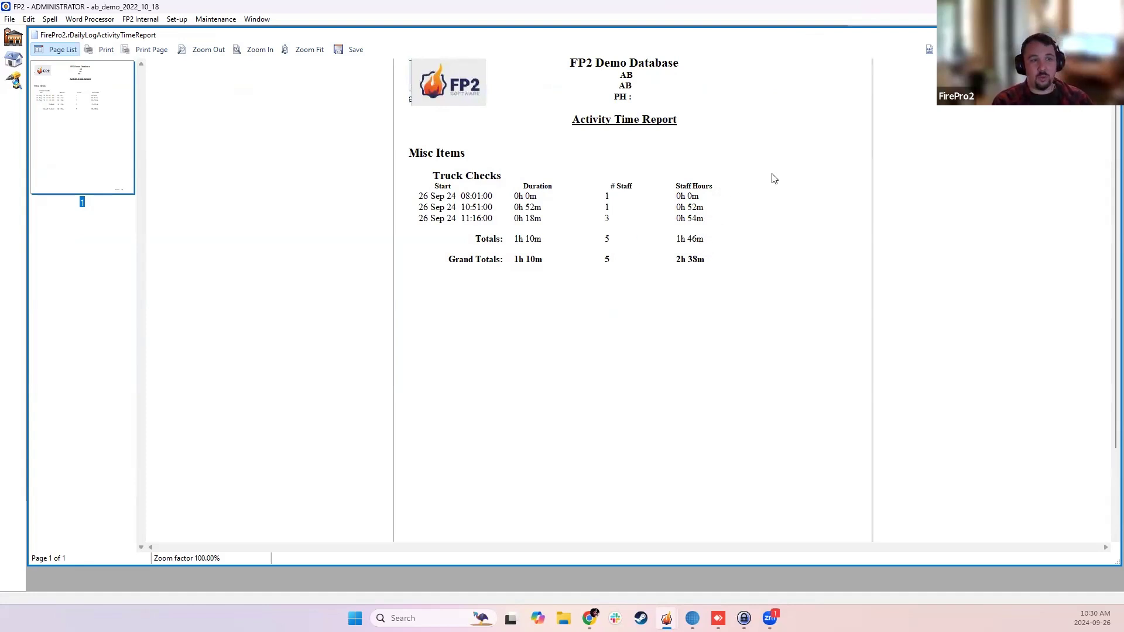
{"action": "left_click", "coordinate": [1111, 34]}
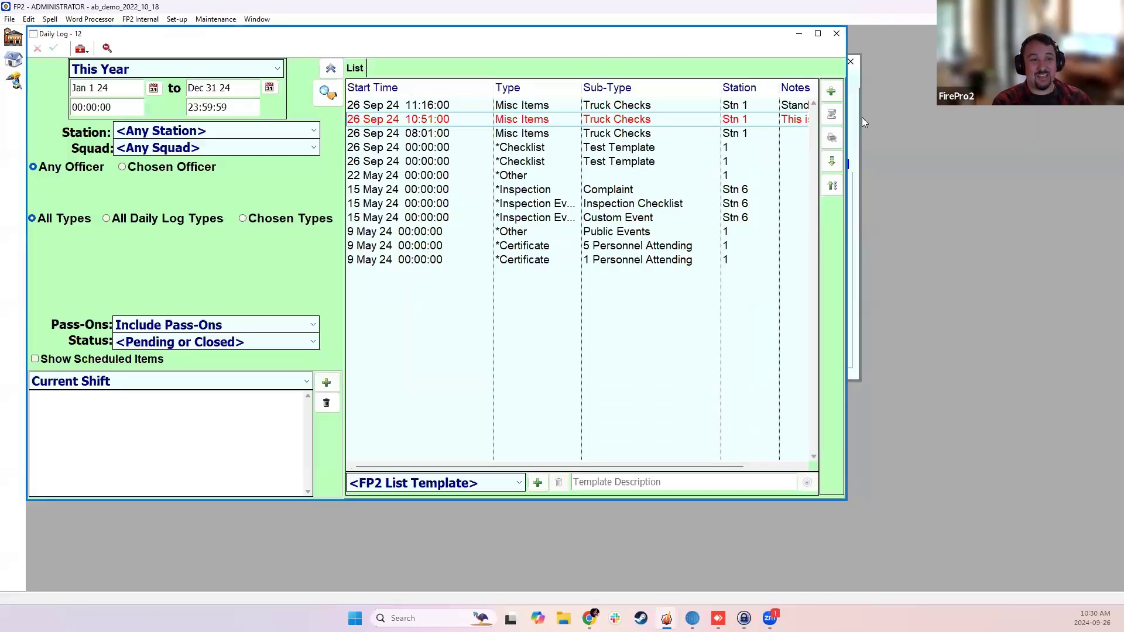
{"action": "left_click", "coordinate": [831, 139]}
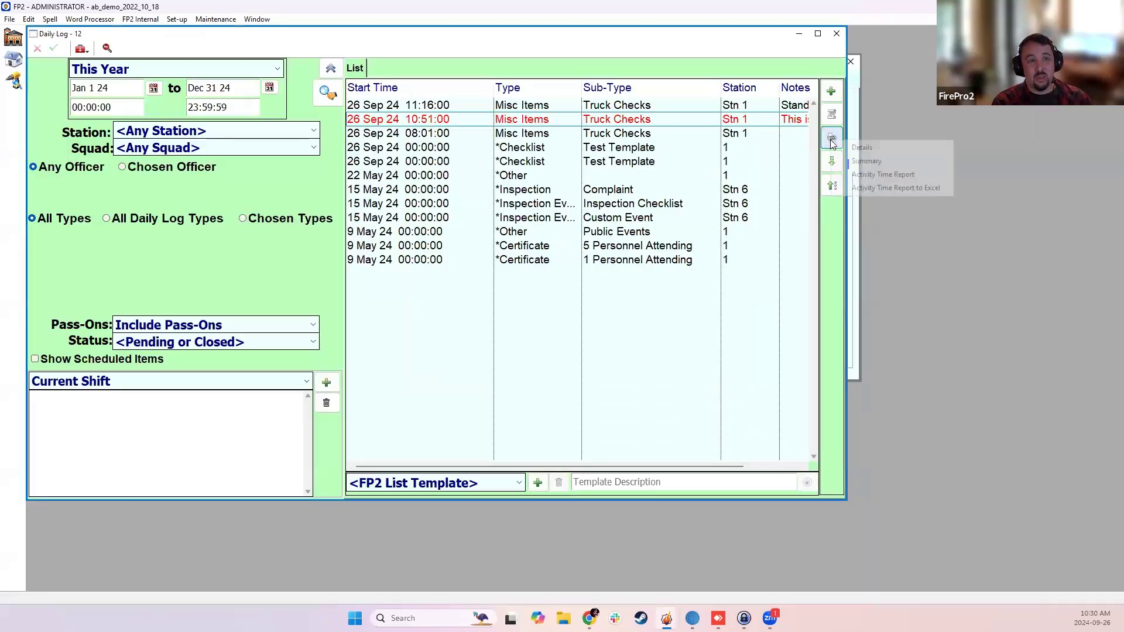
{"action": "left_click", "coordinate": [883, 189]}
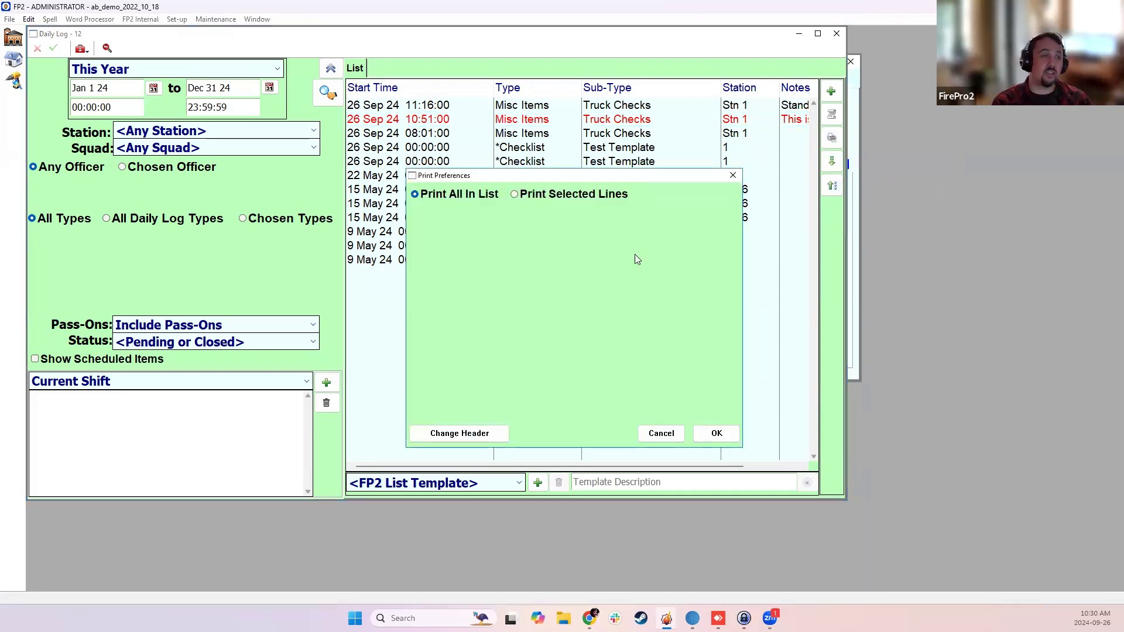
{"action": "left_click", "coordinate": [715, 433]}
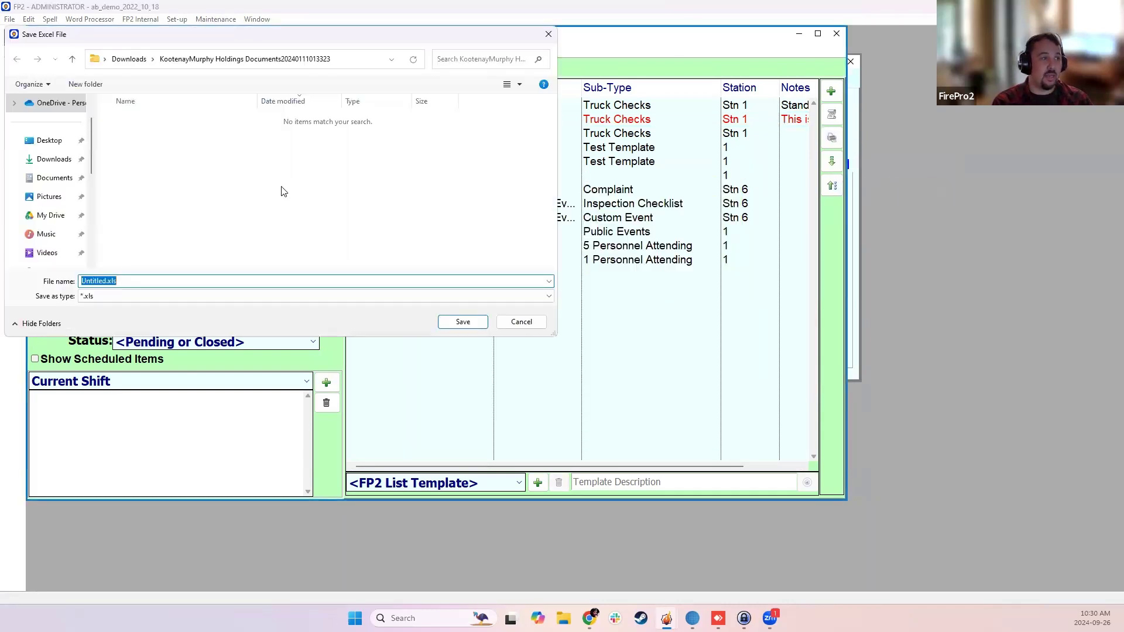
{"action": "left_click", "coordinate": [505, 324]}
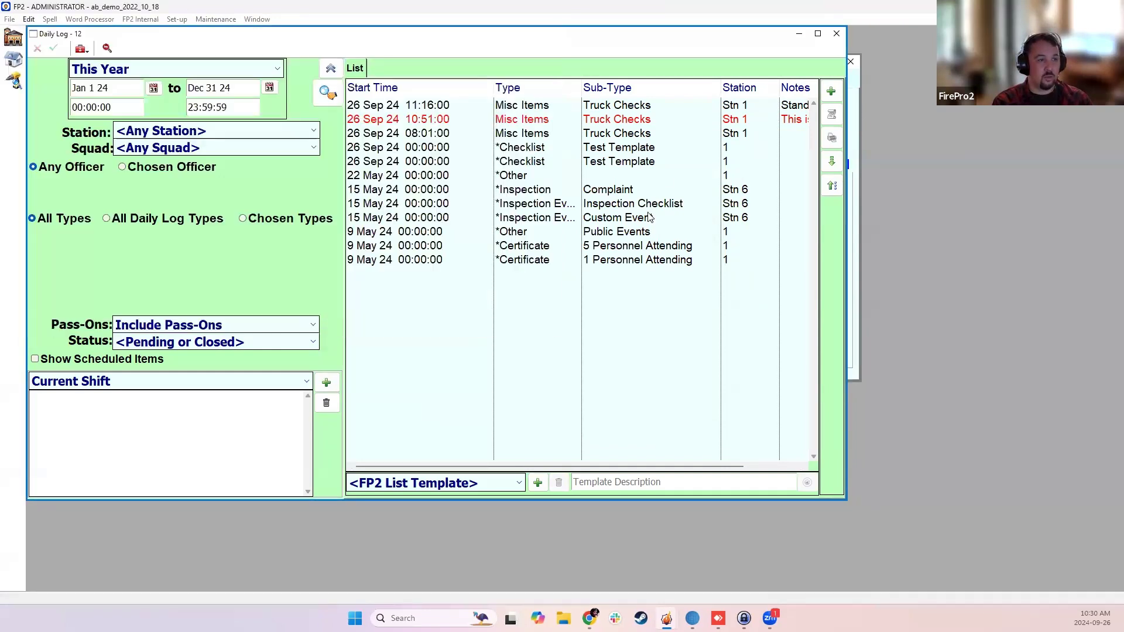
Step: Generate a preview of the Daily Log Summary report for all listed entries and any attendee, with duration included
{"action": "left_click", "coordinate": [835, 143]}
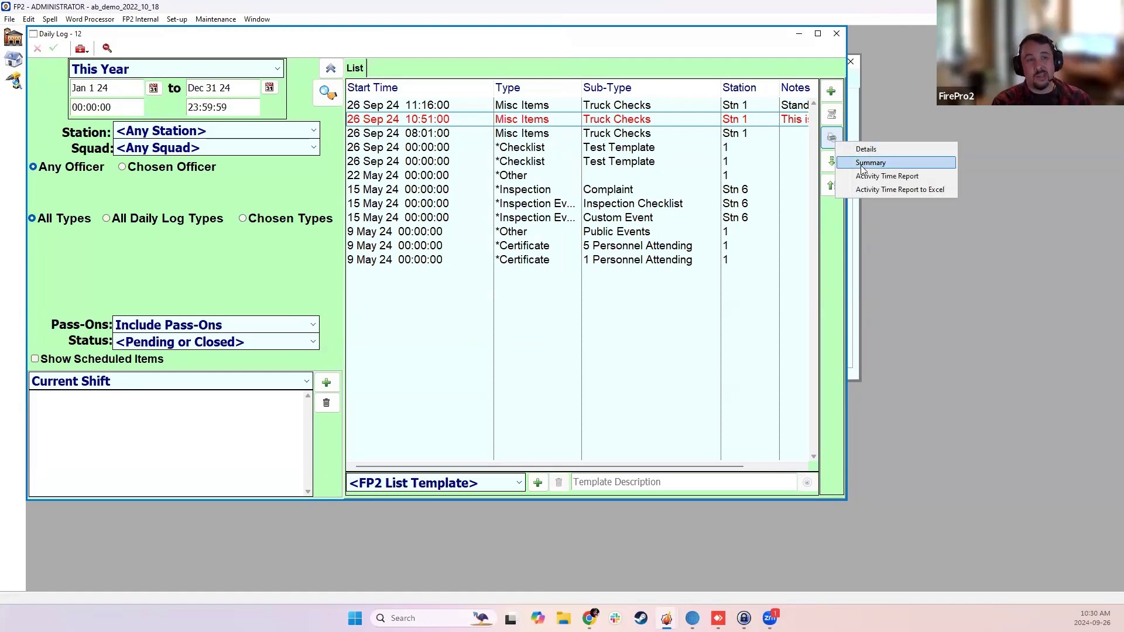
{"action": "left_click", "coordinate": [871, 163]}
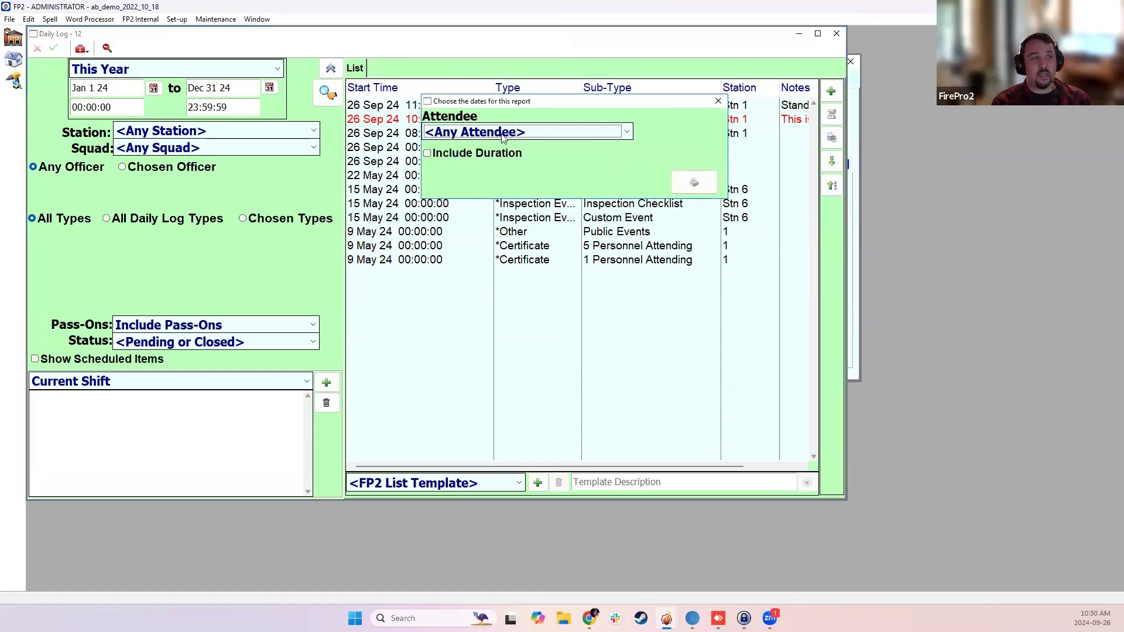
{"action": "left_click", "coordinate": [471, 155]}
{"action": "left_click", "coordinate": [602, 132]}
{"action": "left_click", "coordinate": [602, 132]}
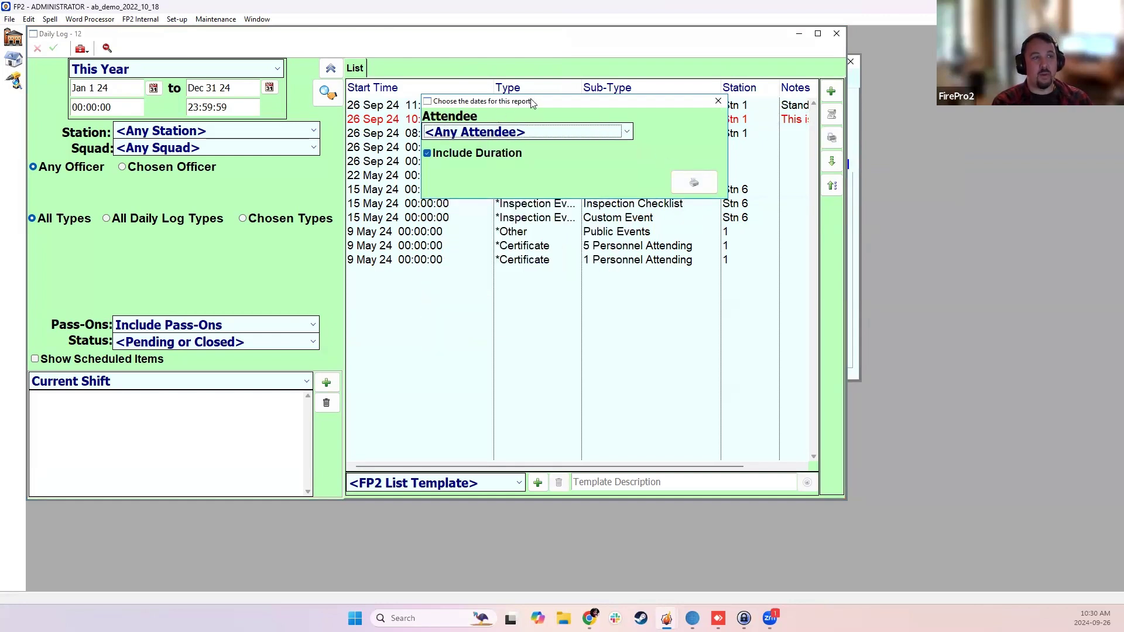
{"action": "left_click_drag", "start_coordinate": [532, 102], "coordinate": [542, 183]}
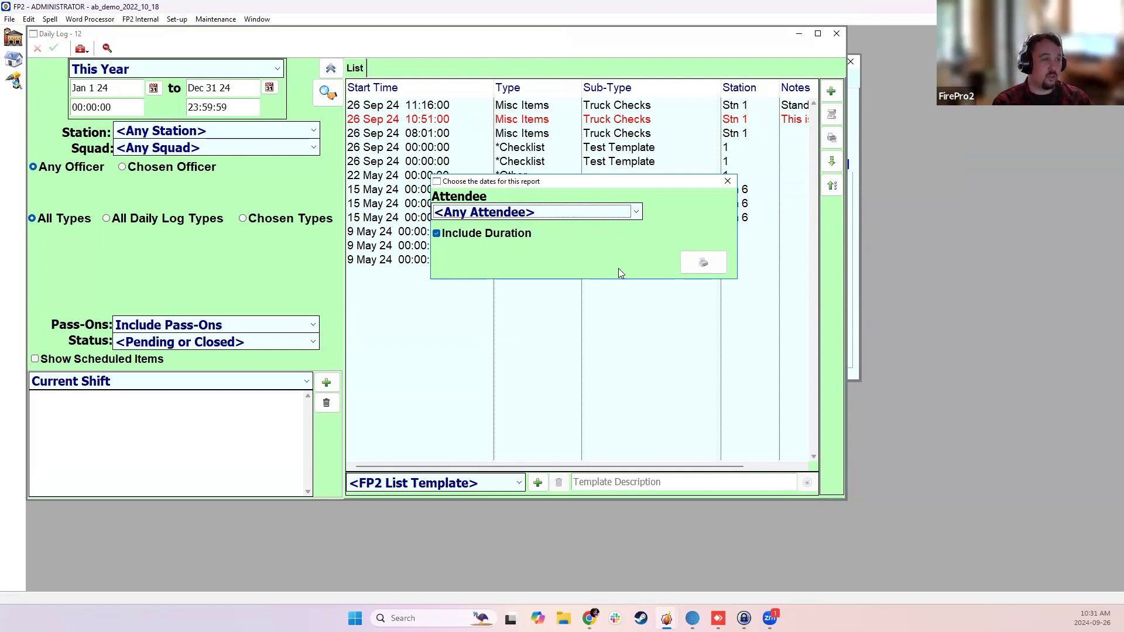
{"action": "left_click", "coordinate": [703, 263]}
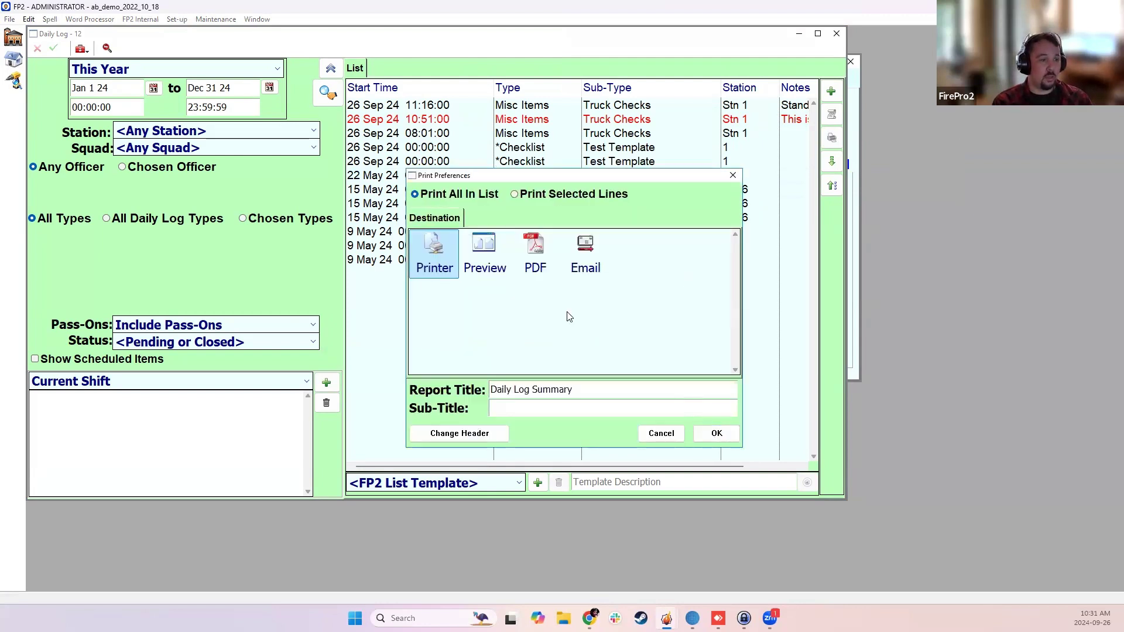
{"action": "double_click", "coordinate": [489, 249]}
{"action": "left_click", "coordinate": [708, 258]}
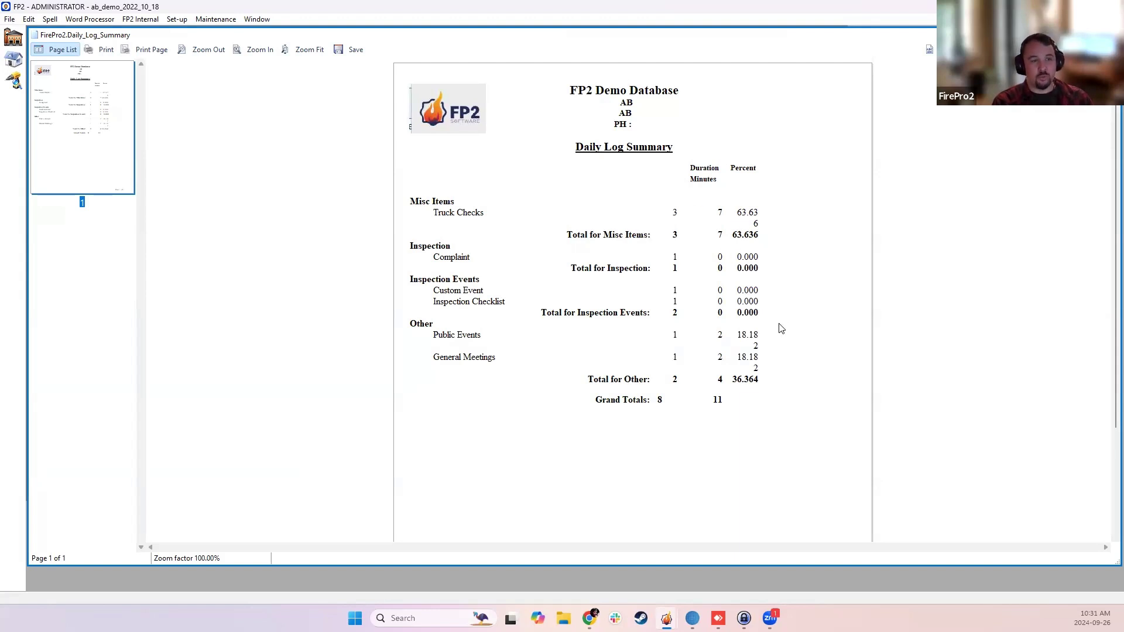
Step: Examine the durations and percentages by type in the Daily Log Summary report and close the preview
{"action": "scroll", "coordinate": [726, 428], "scroll_direction": "down", "scroll_amount": 2}
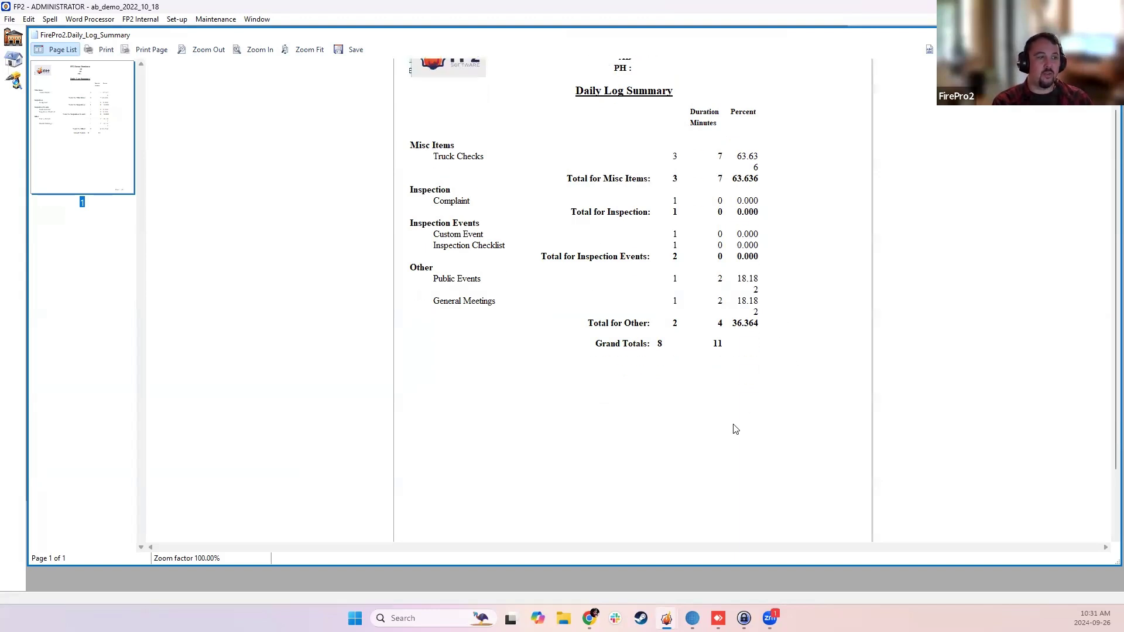
{"action": "scroll", "coordinate": [738, 422], "scroll_direction": "down", "scroll_amount": 3}
{"action": "scroll", "coordinate": [746, 419], "scroll_direction": "up", "scroll_amount": 5}
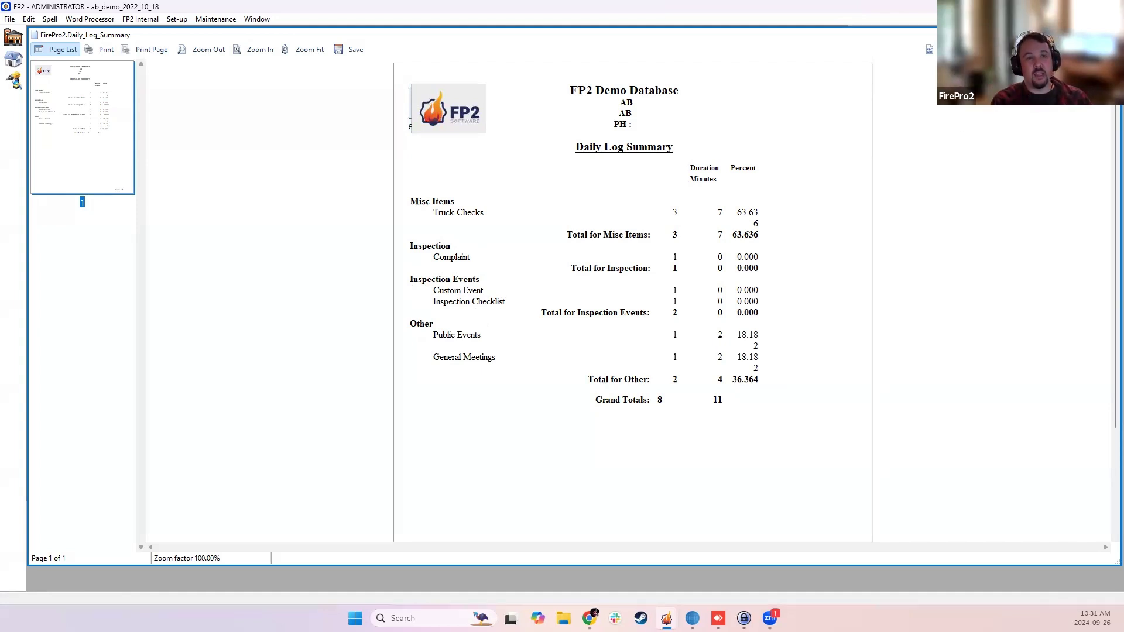
{"action": "left_click", "coordinate": [1111, 36]}
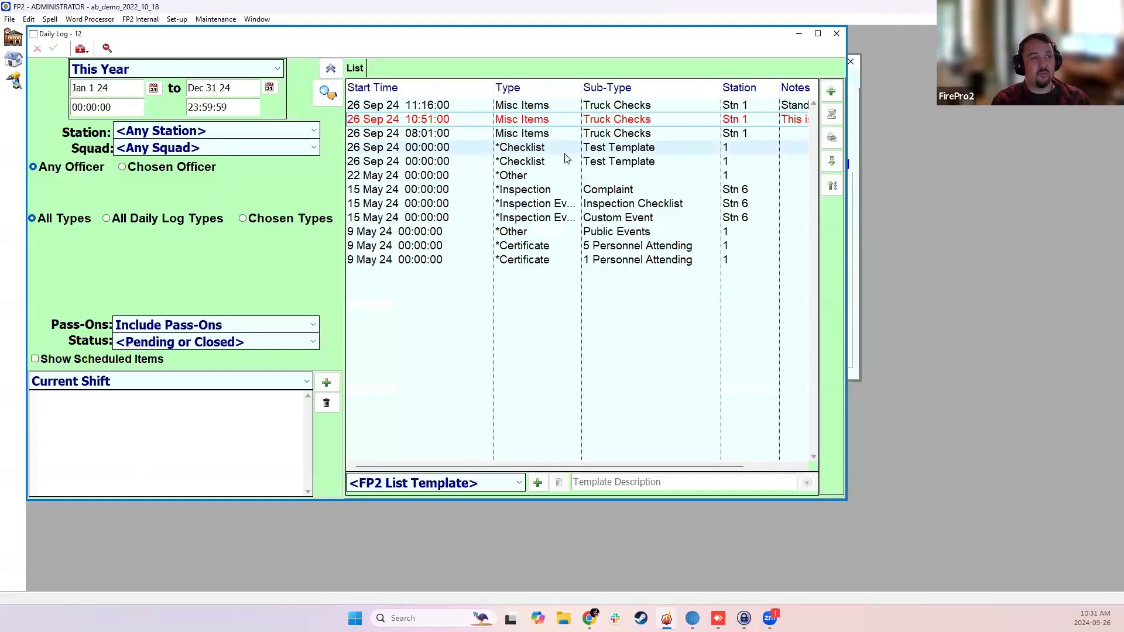
{"action": "left_click", "coordinate": [853, 200]}
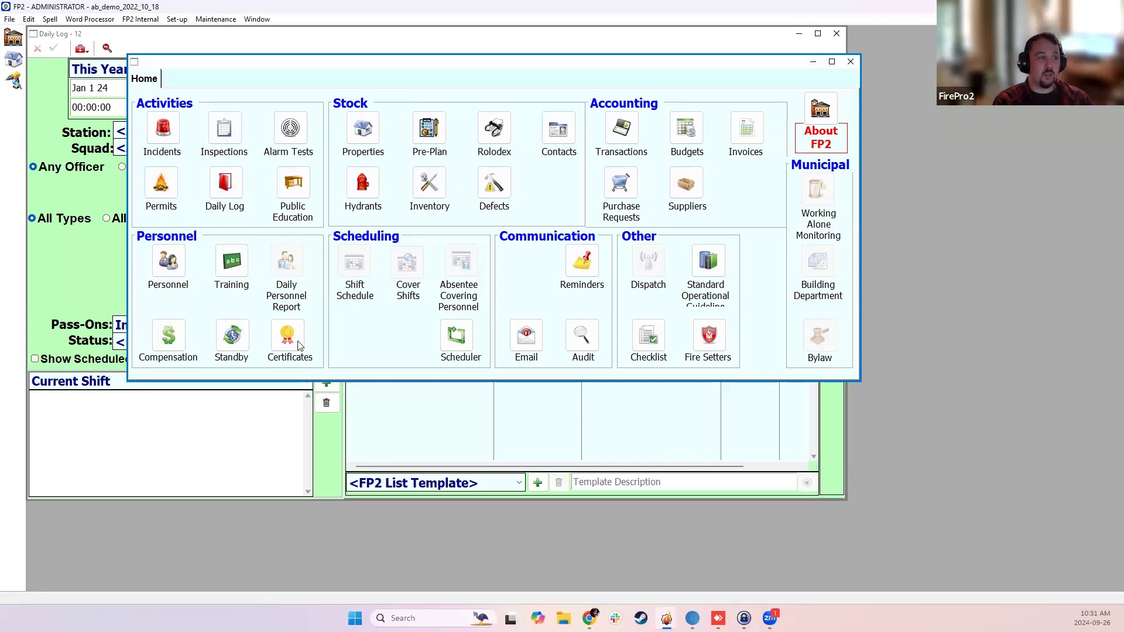
{"action": "left_click", "coordinate": [237, 184]}
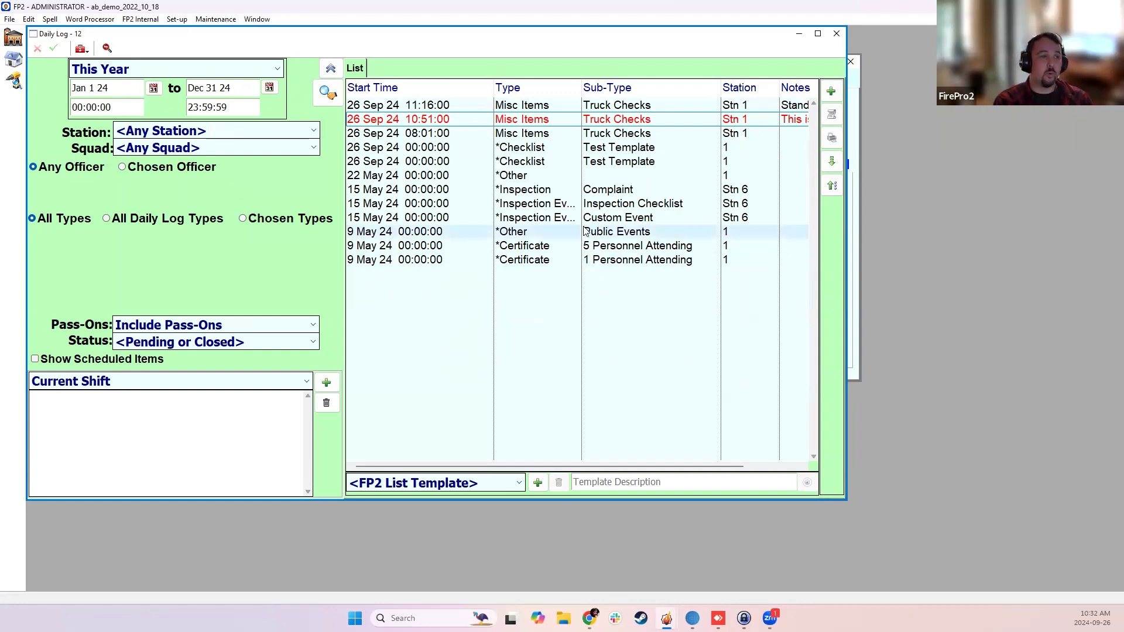
{"action": "left_click", "coordinate": [832, 138]}
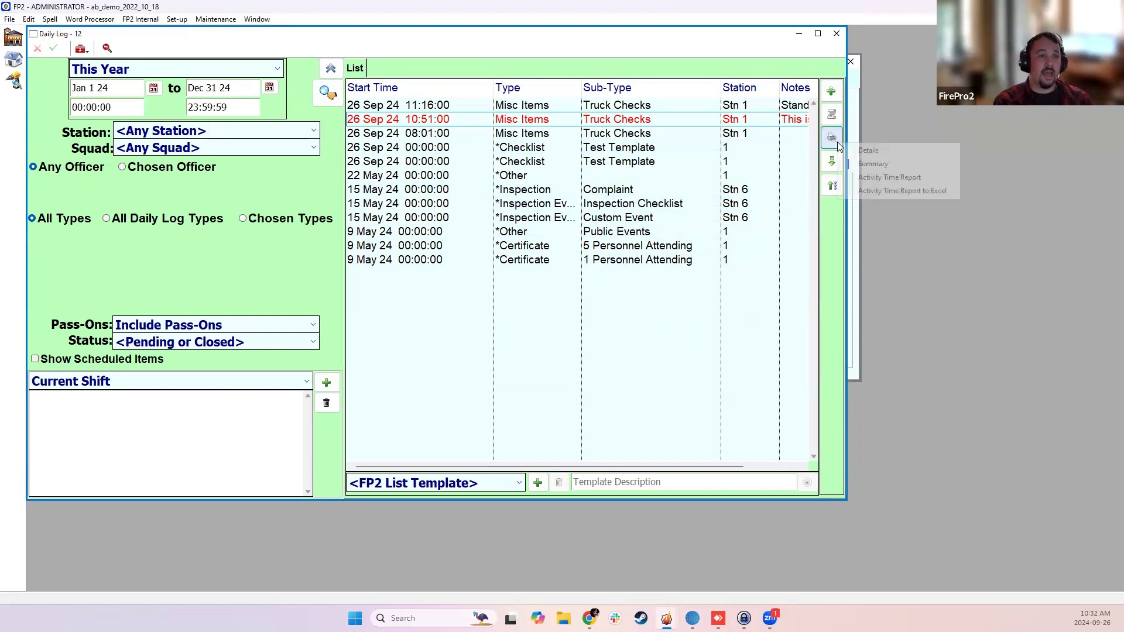
{"action": "left_click", "coordinate": [683, 322]}
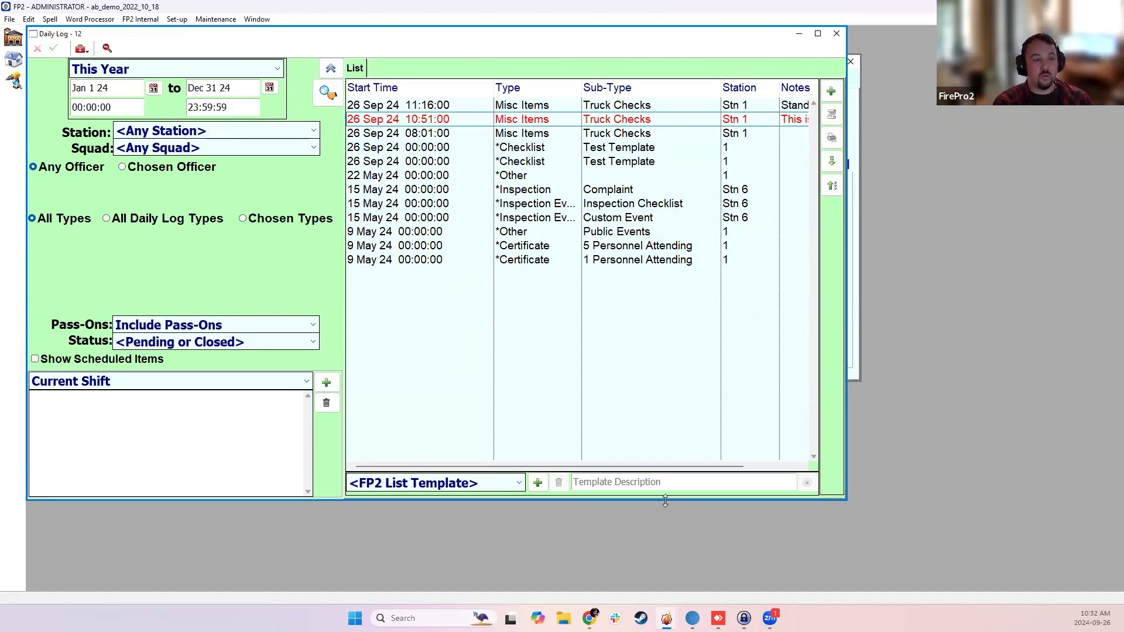
Step: Extend the Daily Log window's height and search the log for Last Shift with scheduled items shown
{"action": "left_click_drag", "start_coordinate": [665, 500], "coordinate": [665, 590]}
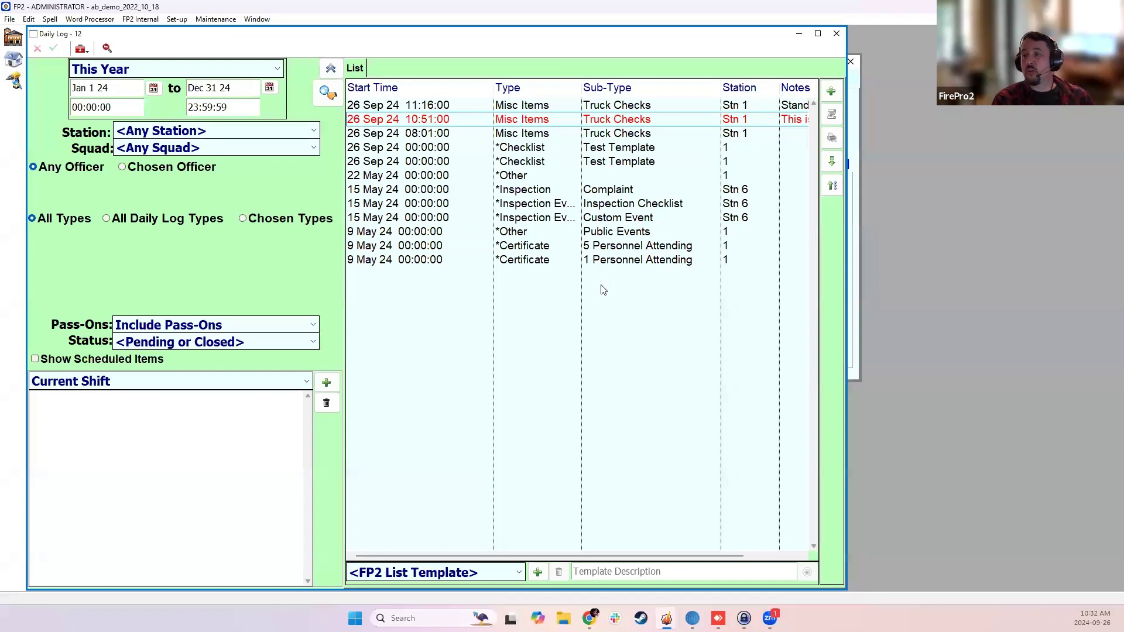
{"action": "left_click", "coordinate": [126, 71]}
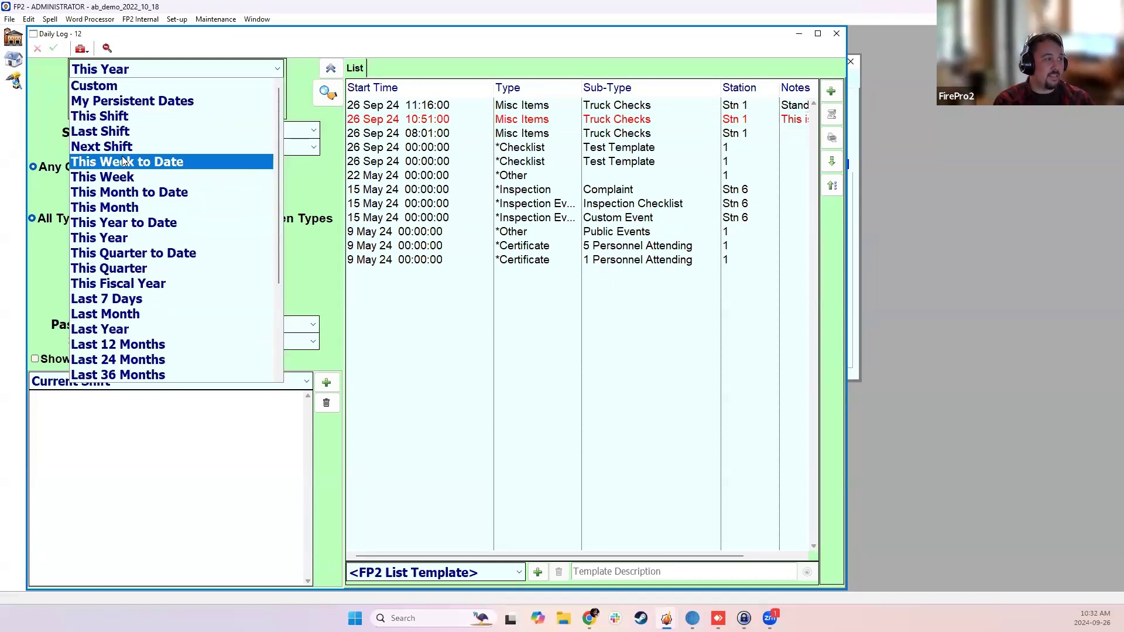
{"action": "left_click", "coordinate": [115, 134]}
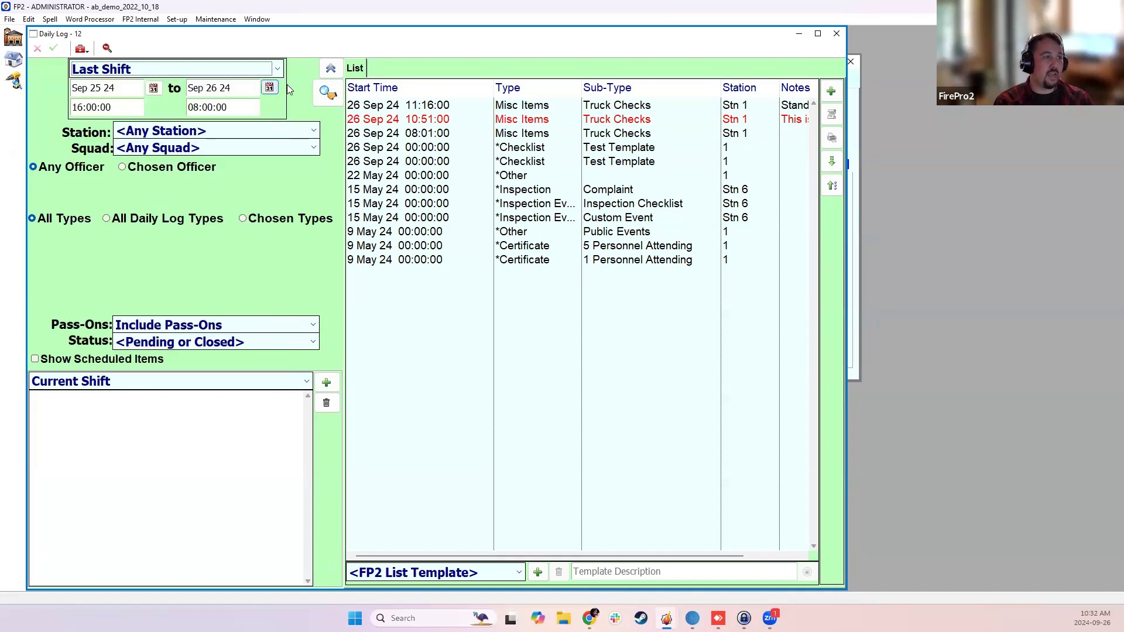
{"action": "left_click", "coordinate": [103, 359]}
{"action": "left_click", "coordinate": [327, 93]}
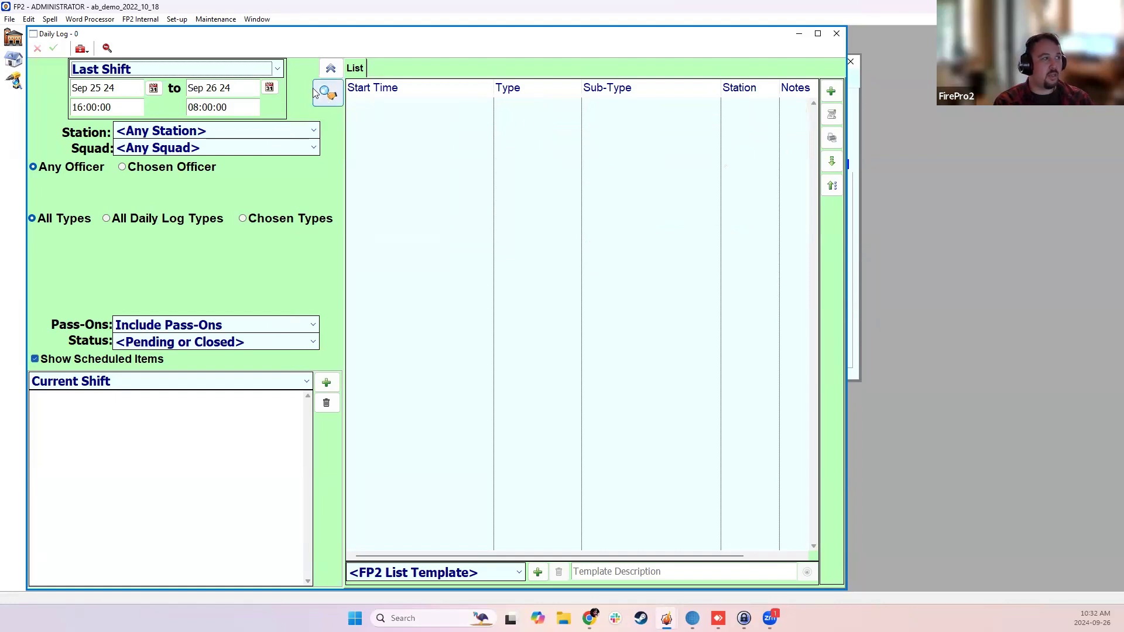
Step: Search the Daily Log for This Shift entries, keeping scheduled items included
{"action": "left_click", "coordinate": [192, 69]}
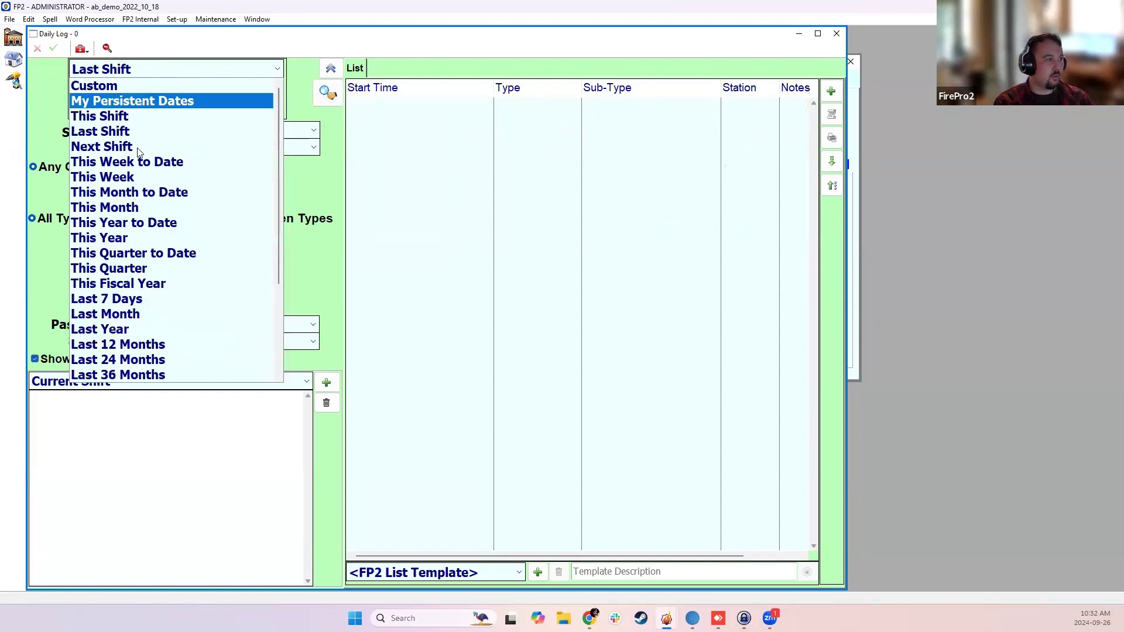
{"action": "left_click", "coordinate": [117, 116]}
{"action": "left_click", "coordinate": [328, 93]}
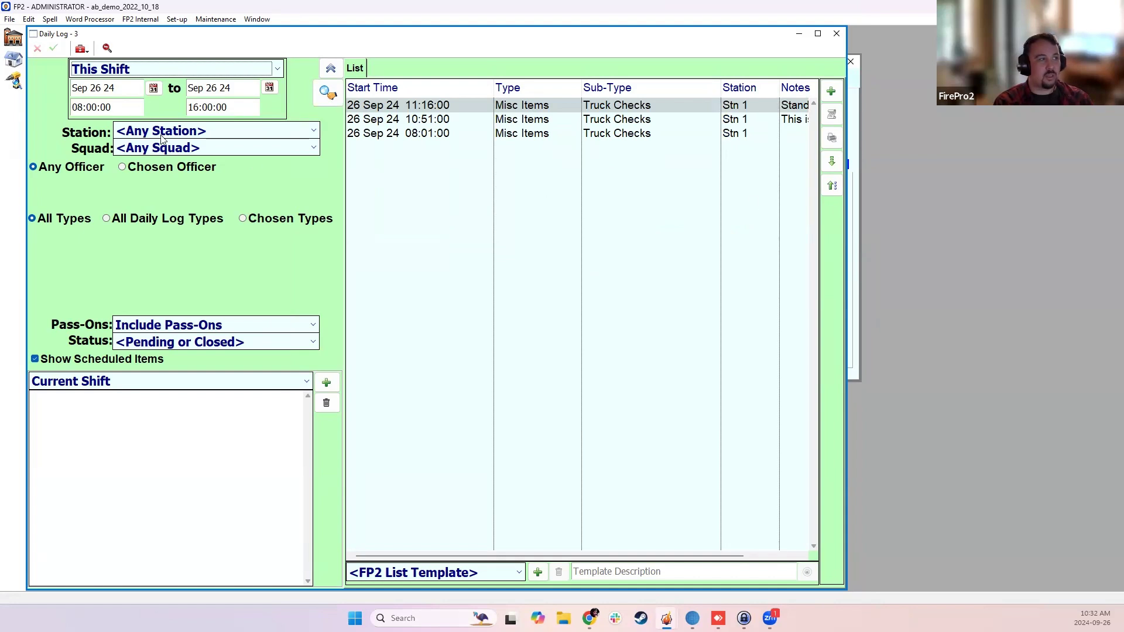
Step: Search the Daily Log for Next Shift entries and widen the window to show more of the Notes column
{"action": "left_click", "coordinate": [157, 70]}
{"action": "left_click", "coordinate": [115, 147]}
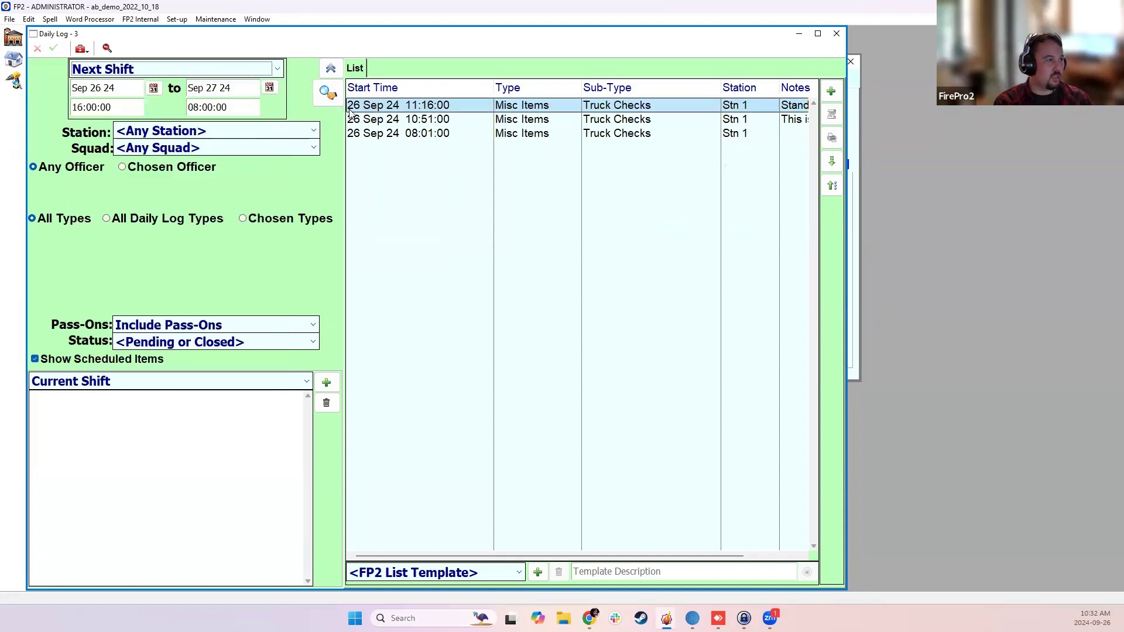
{"action": "left_click", "coordinate": [328, 93]}
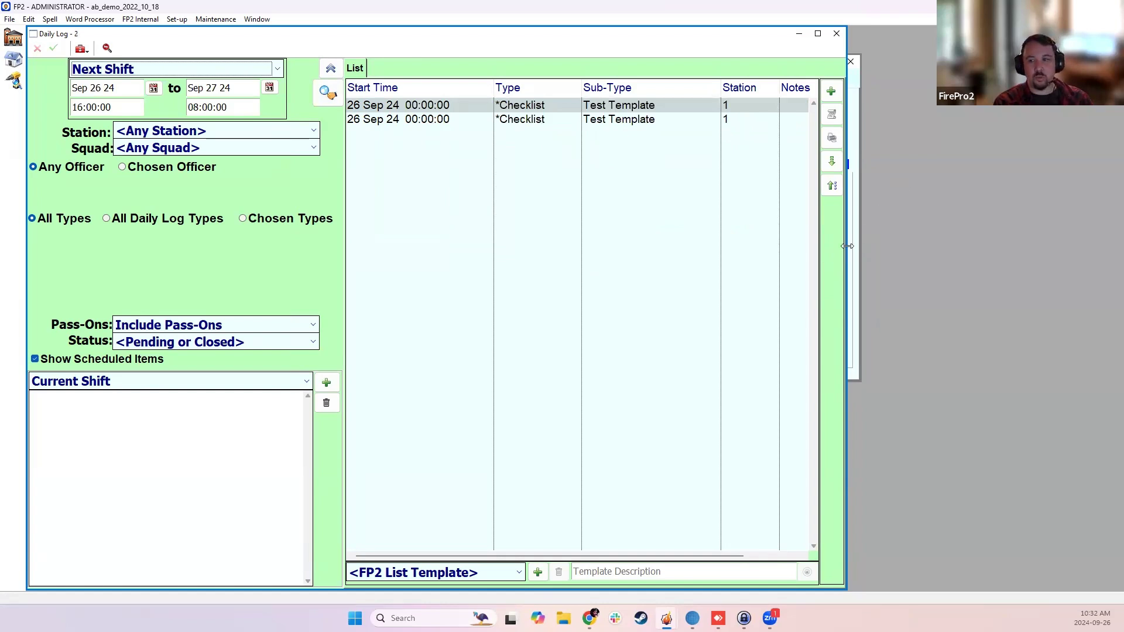
{"action": "left_click_drag", "start_coordinate": [847, 247], "coordinate": [1008, 245]}
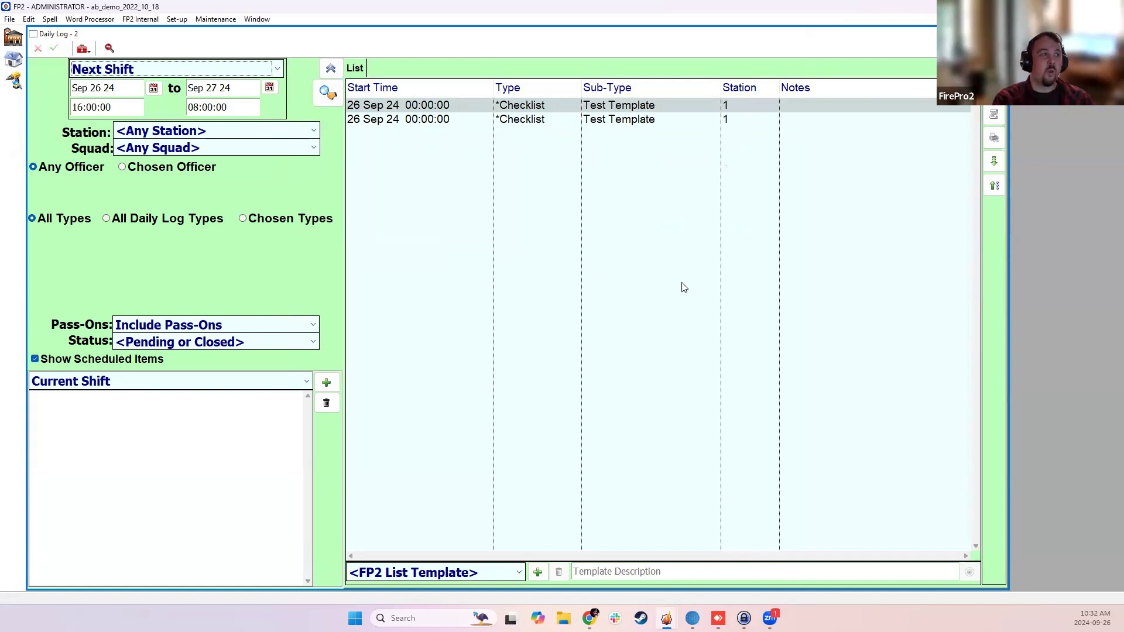
Step: Search the Daily Log for This Week with scheduled items shown, and repeat the search with scheduled items hidden
{"action": "left_click", "coordinate": [181, 70]}
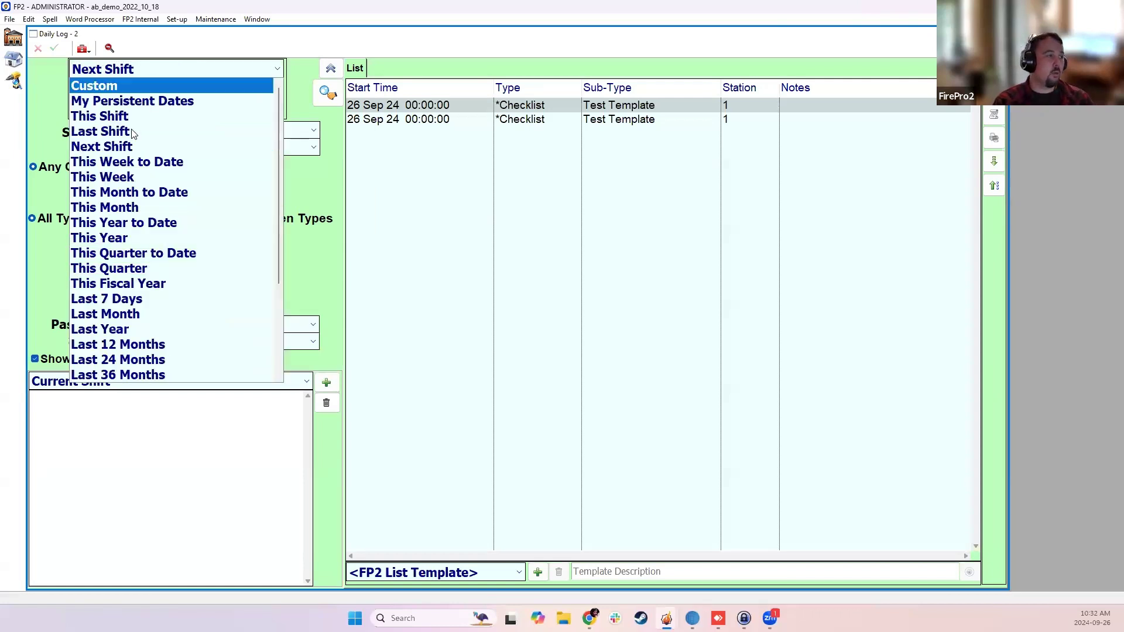
{"action": "left_click", "coordinate": [108, 177]}
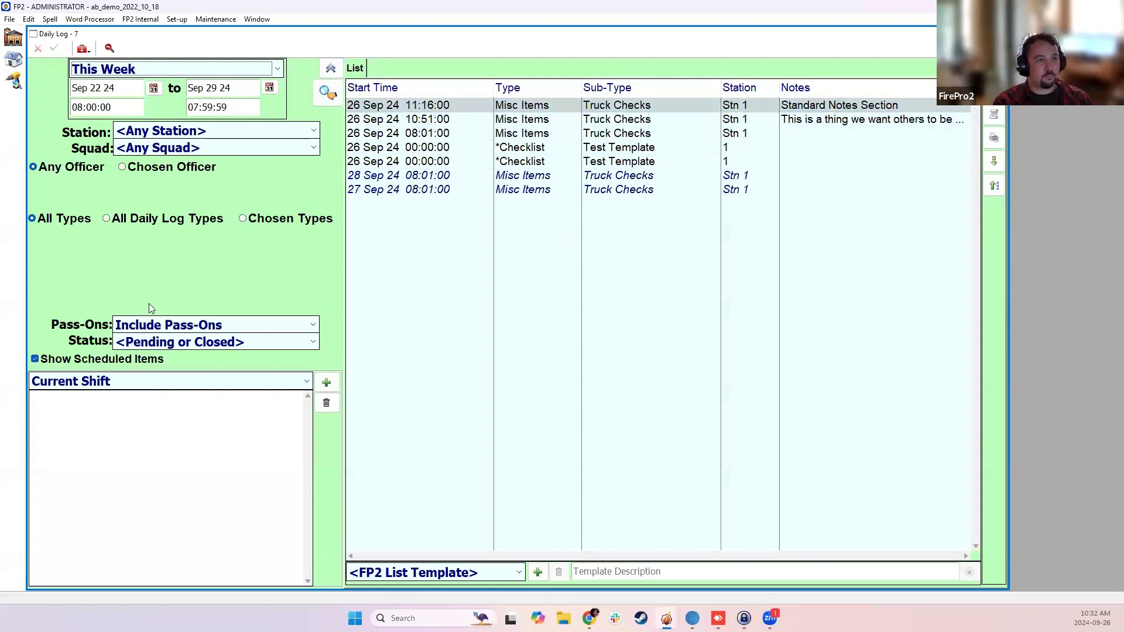
{"action": "left_click", "coordinate": [82, 358]}
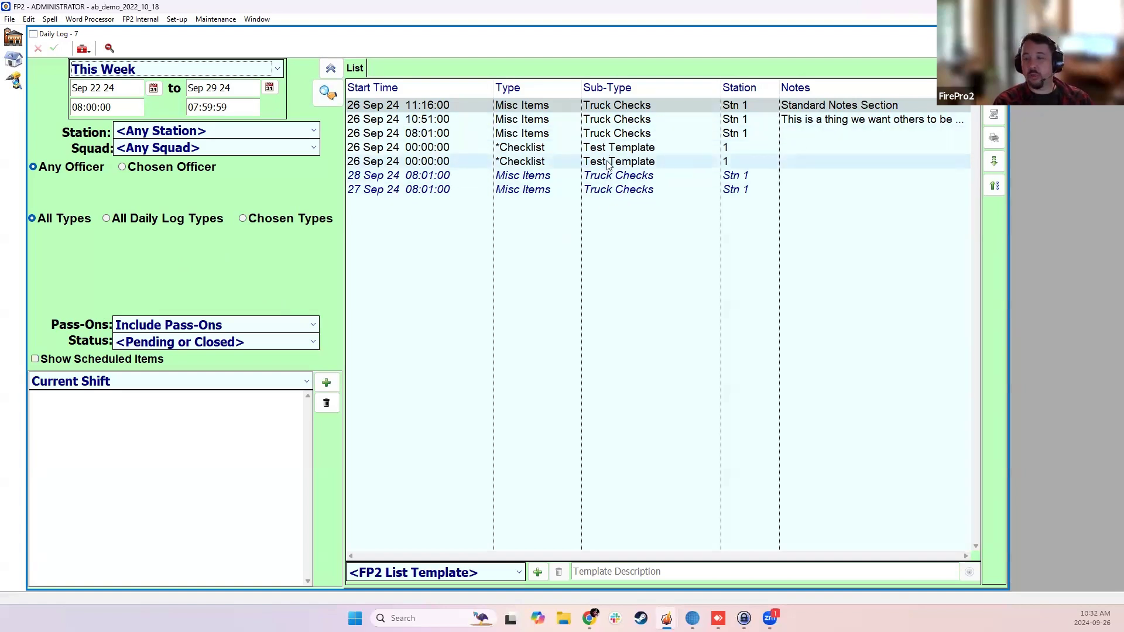
{"action": "left_click", "coordinate": [333, 92]}
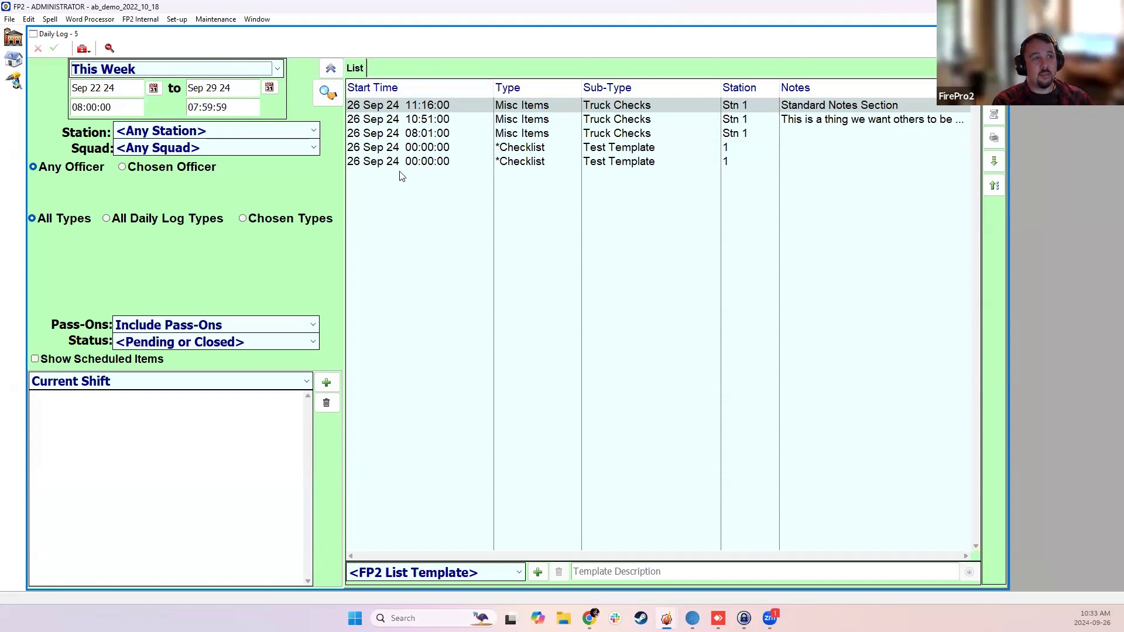
Step: Open the Email Reminder Setup, switch the Certificates reminder's type to Daily Log, discard the change and return to the Daily Log
{"action": "left_click", "coordinate": [175, 19]}
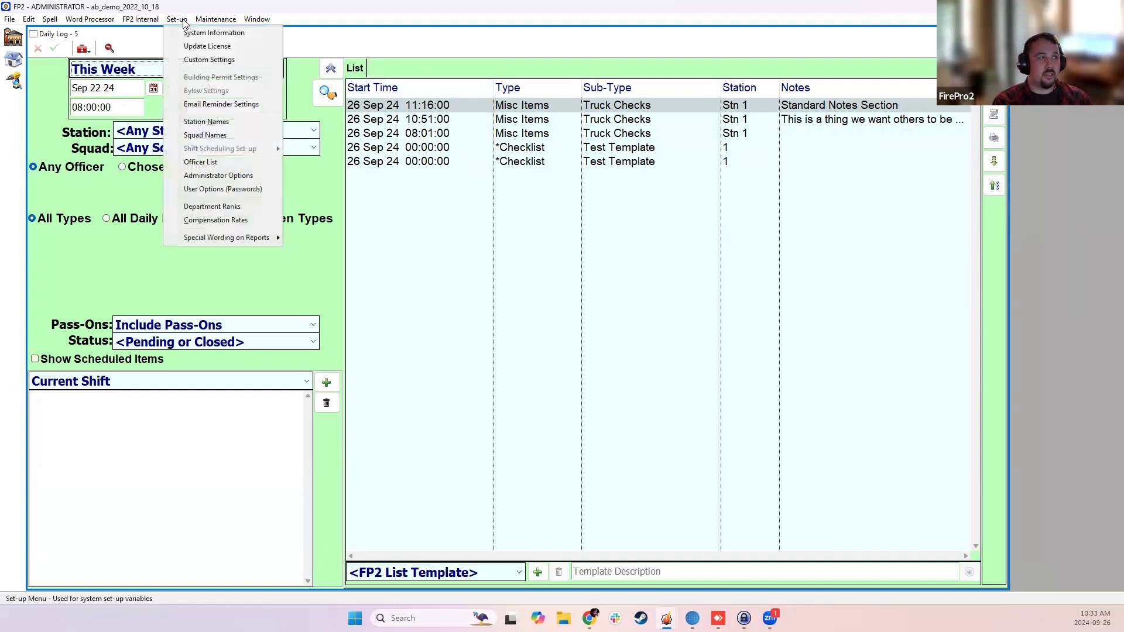
{"action": "left_click", "coordinate": [209, 104]}
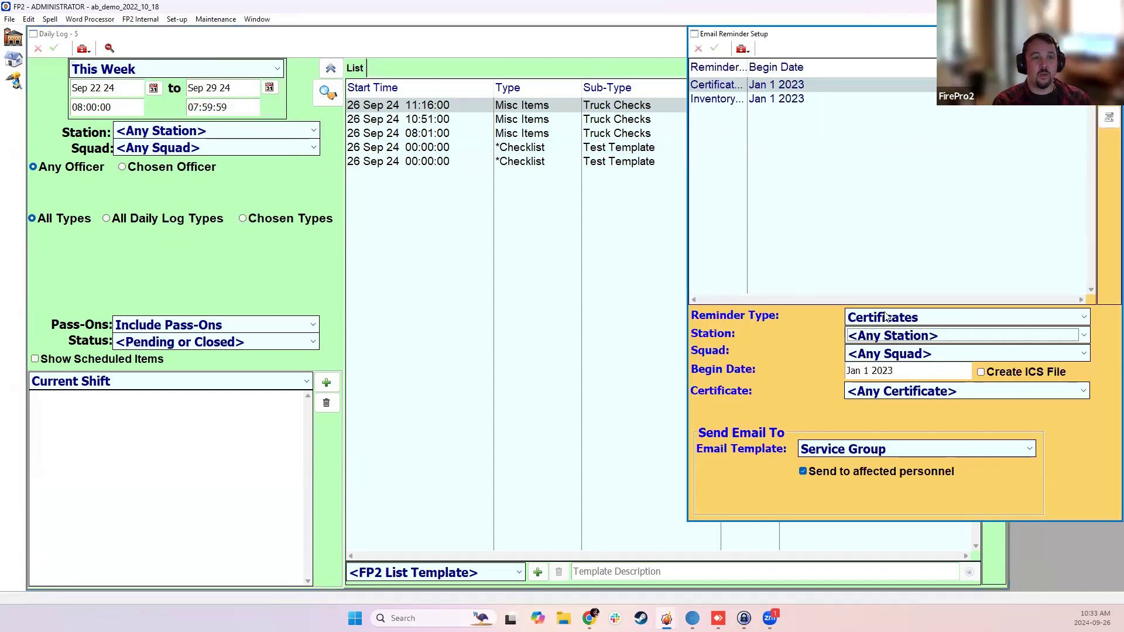
{"action": "left_click", "coordinate": [886, 317]}
{"action": "left_click", "coordinate": [887, 442]}
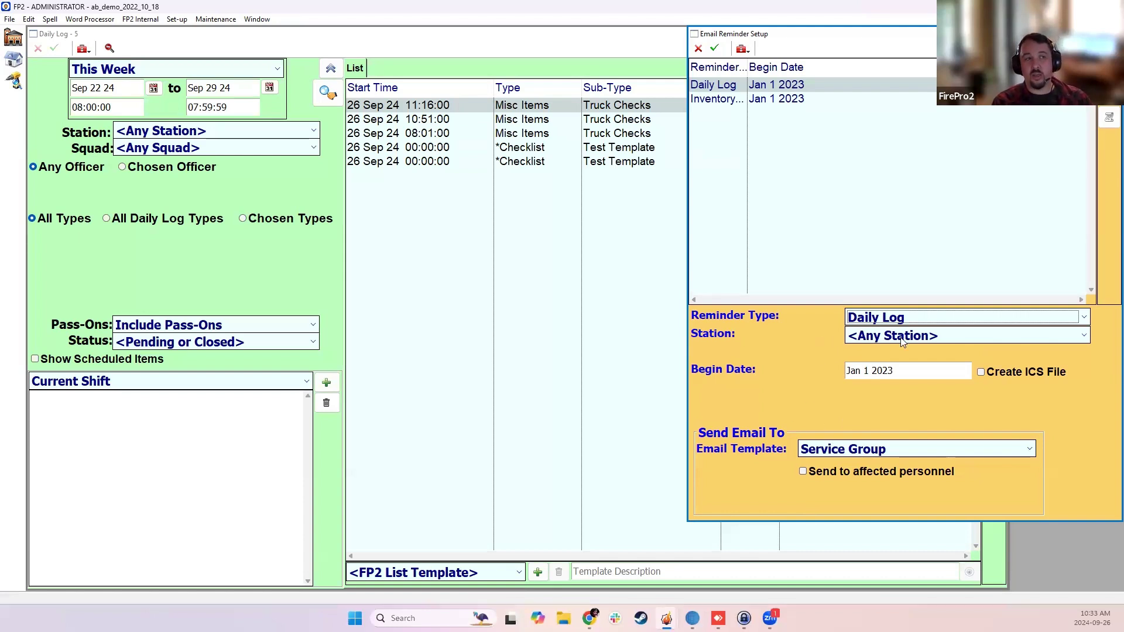
{"action": "left_click", "coordinate": [698, 48]}
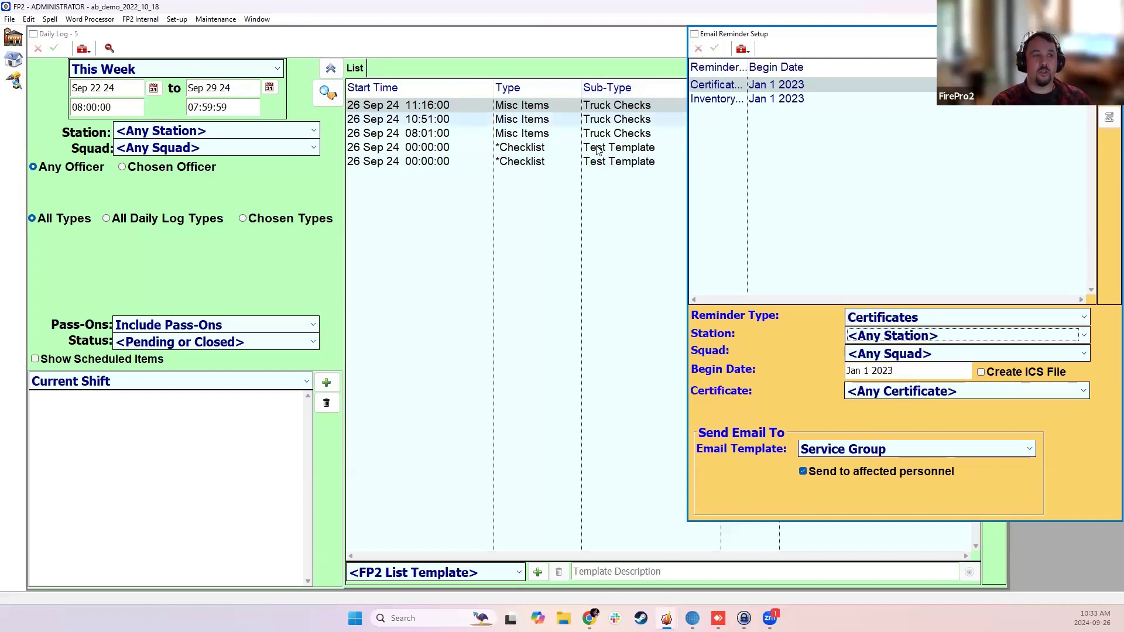
{"action": "left_click", "coordinate": [654, 124]}
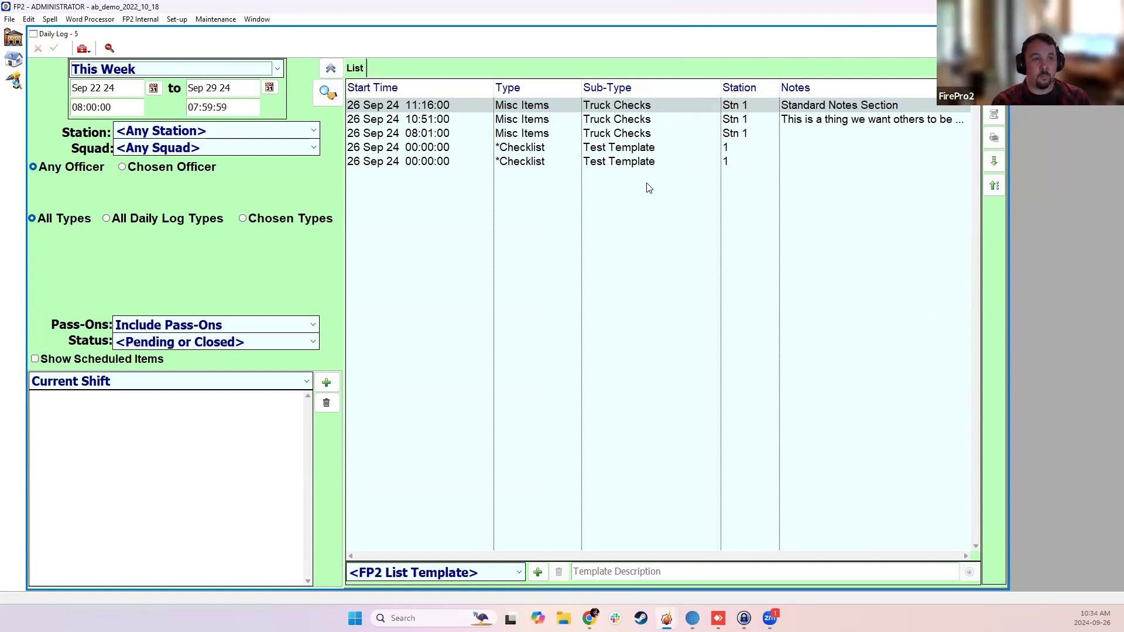
Step: View the Daily Log's export options and the columns available for its results list, leaving both unchanged
{"action": "left_click", "coordinate": [994, 162]}
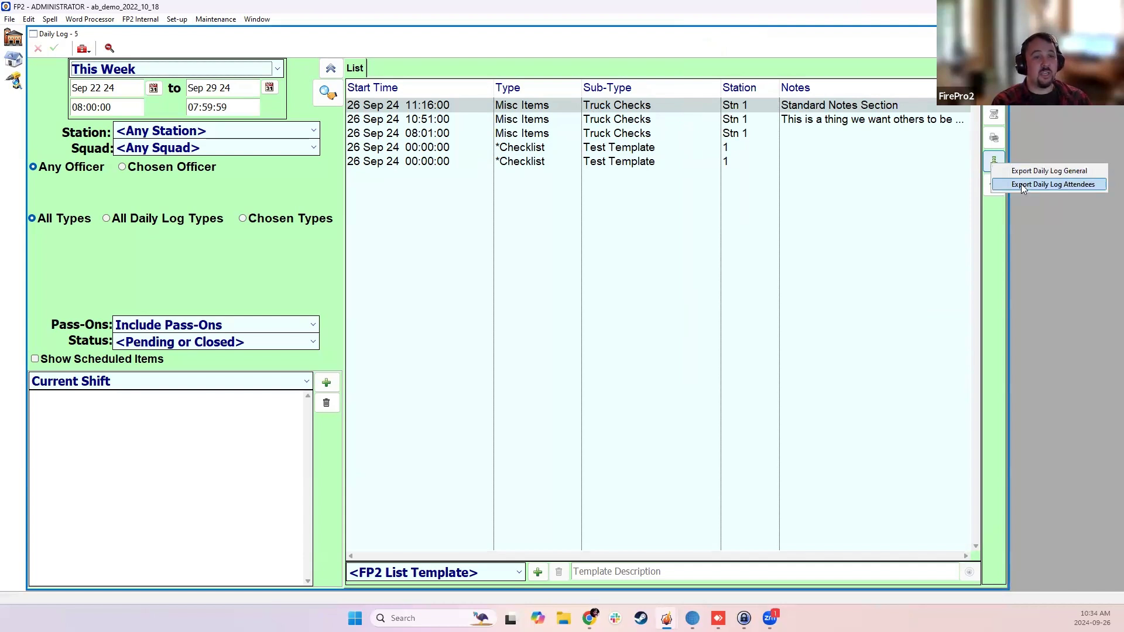
{"action": "left_click", "coordinate": [994, 231]}
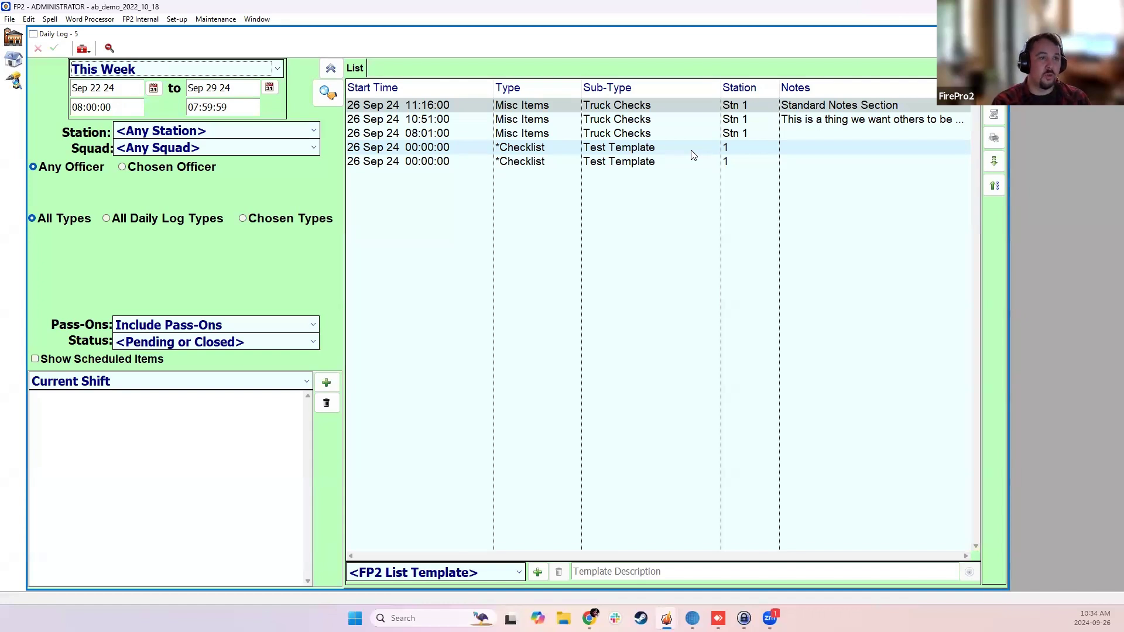
{"action": "left_click", "coordinate": [788, 100]}
{"action": "right_click", "coordinate": [798, 92]}
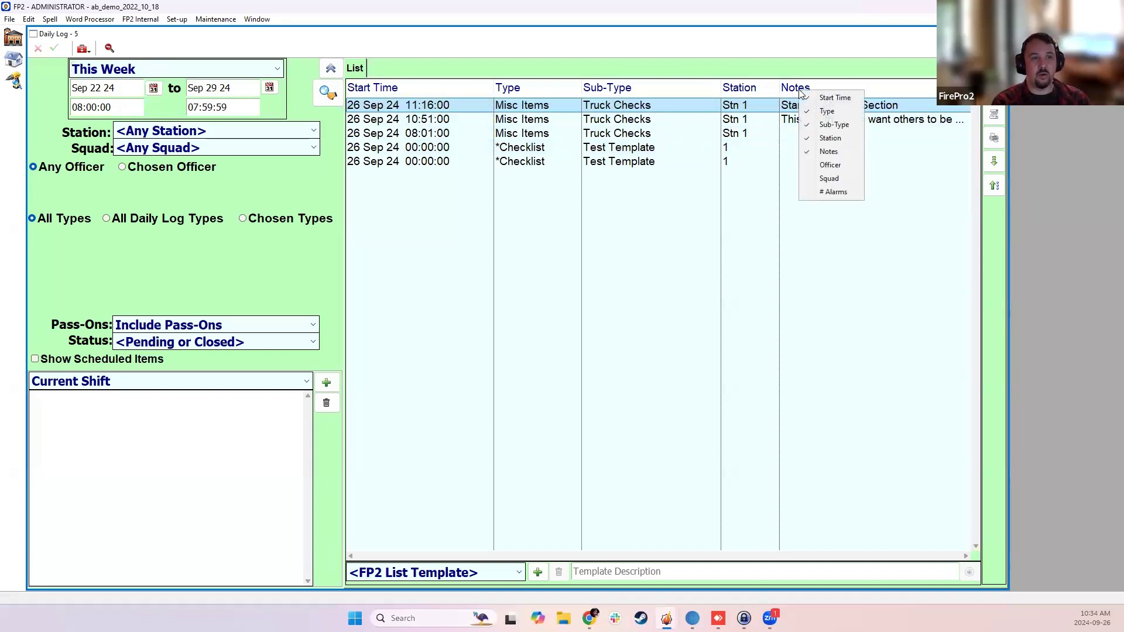
{"action": "left_click", "coordinate": [744, 236]}
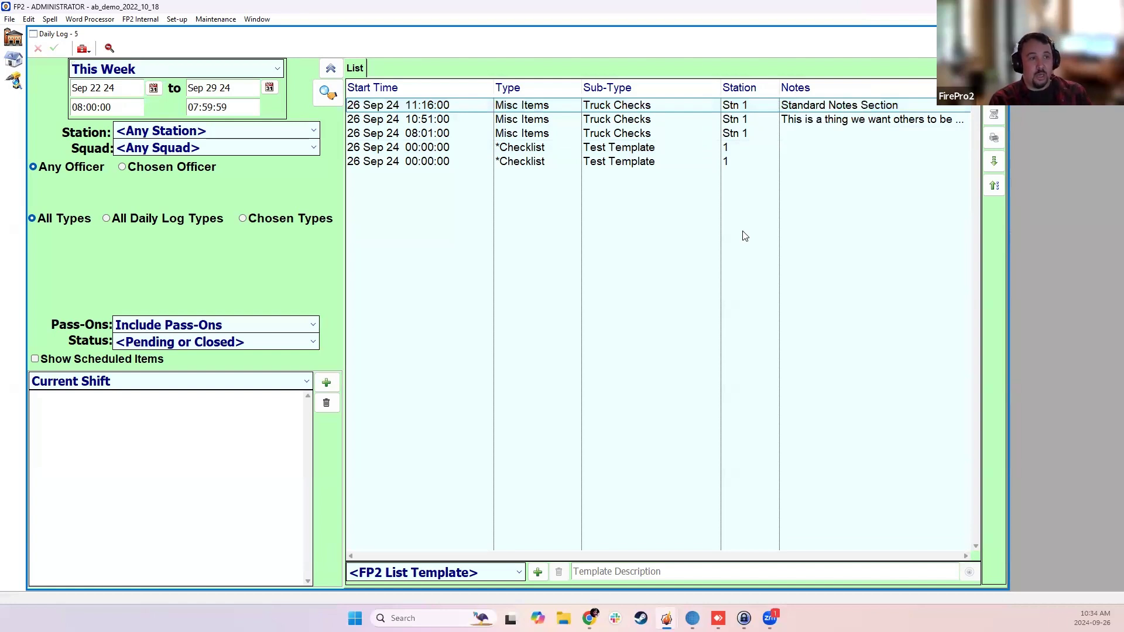